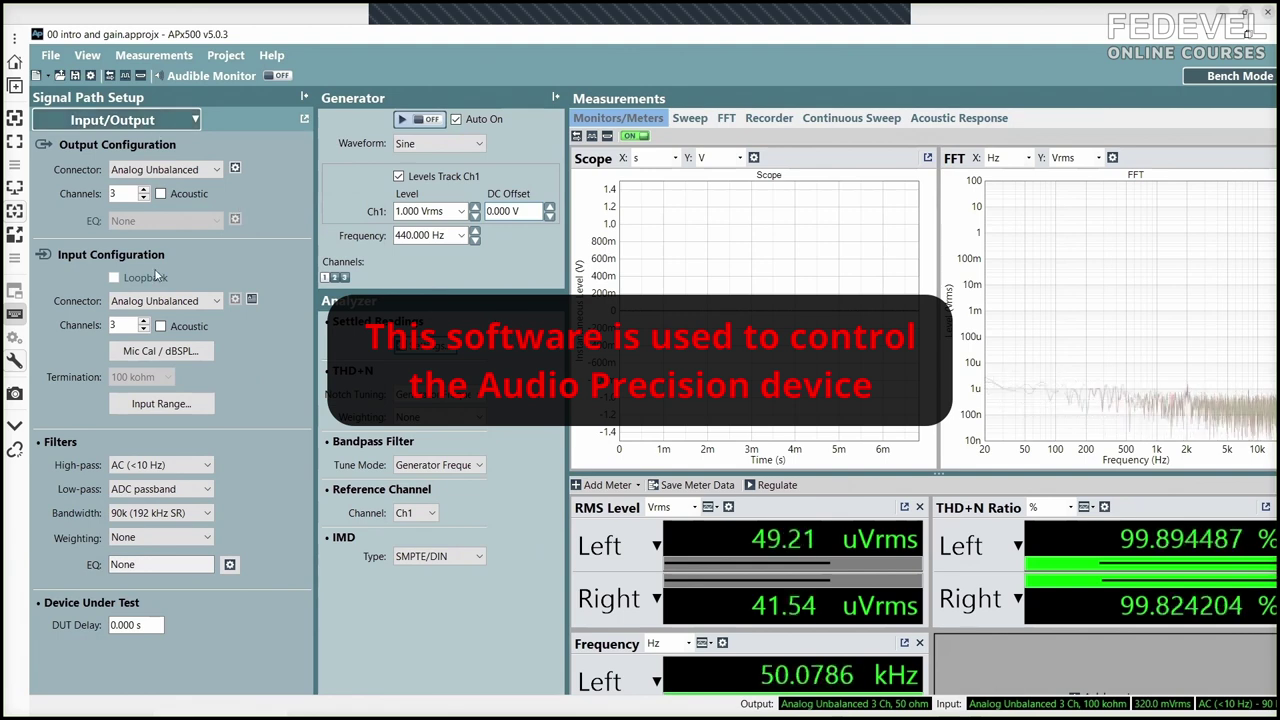
Check the available output connector types and the generator's waveform types, keeping Analog Unbalanced and Sine.
click(160, 171)
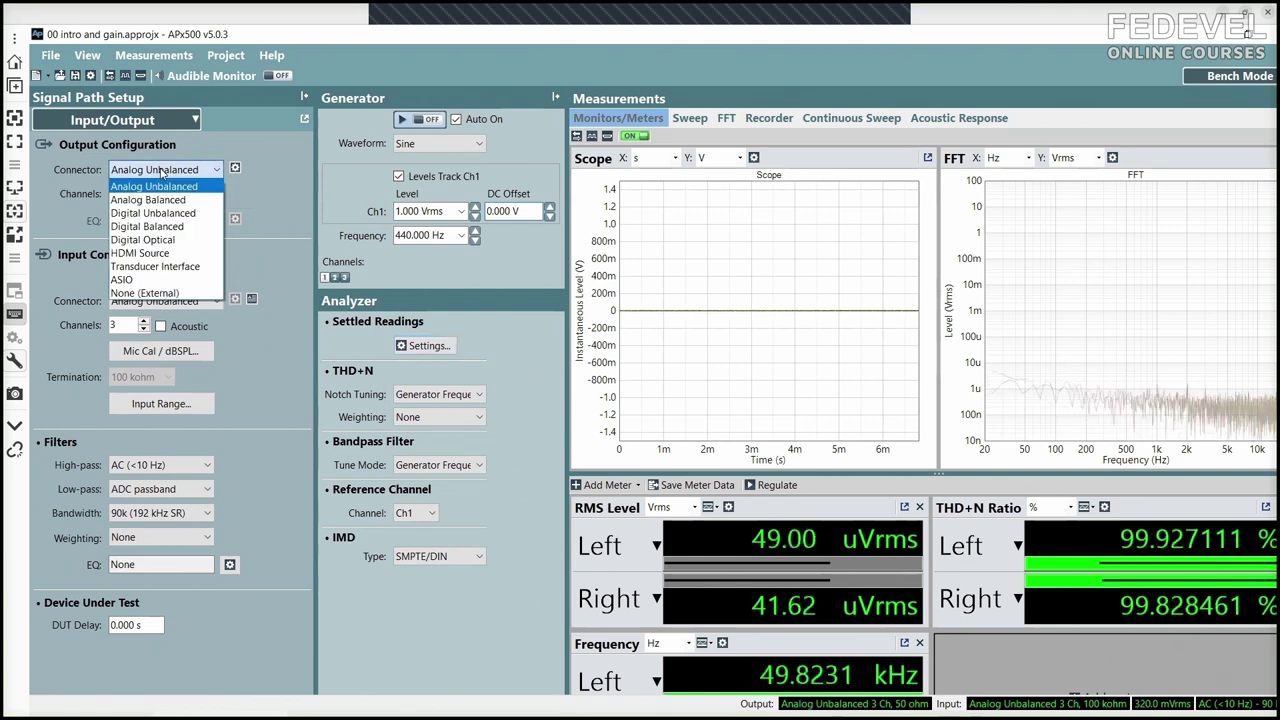
click(160, 171)
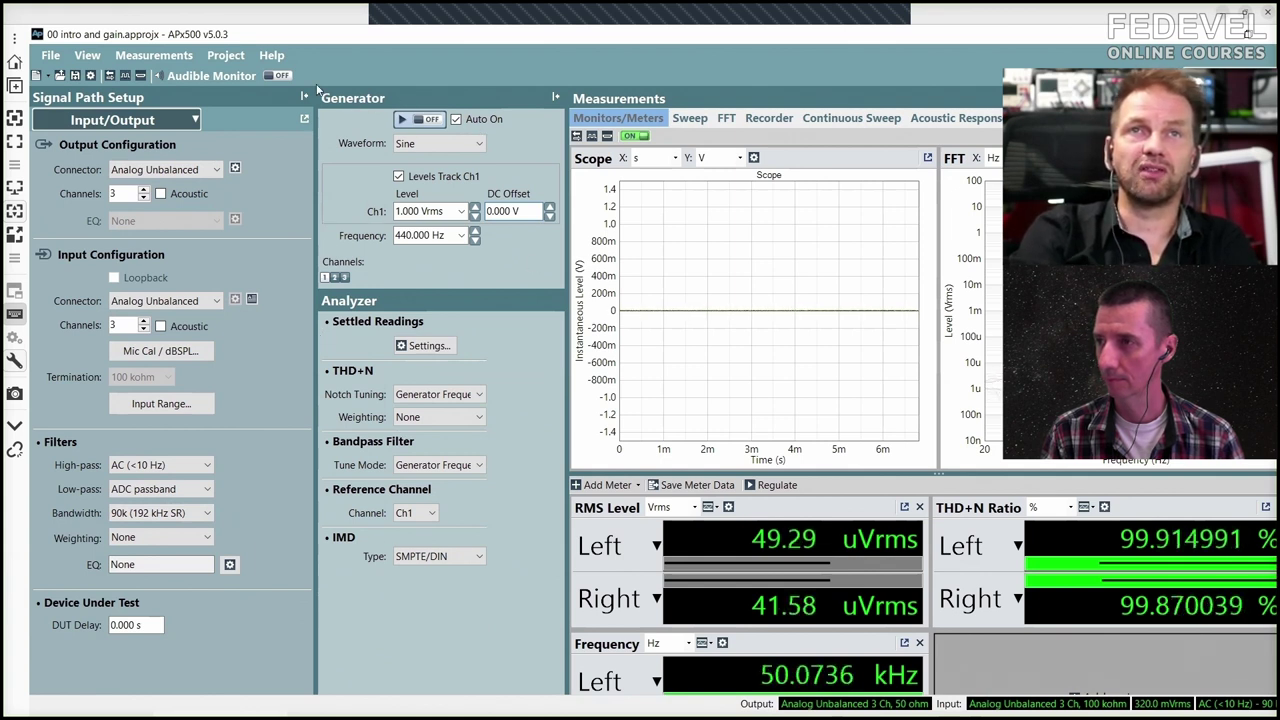
click(466, 146)
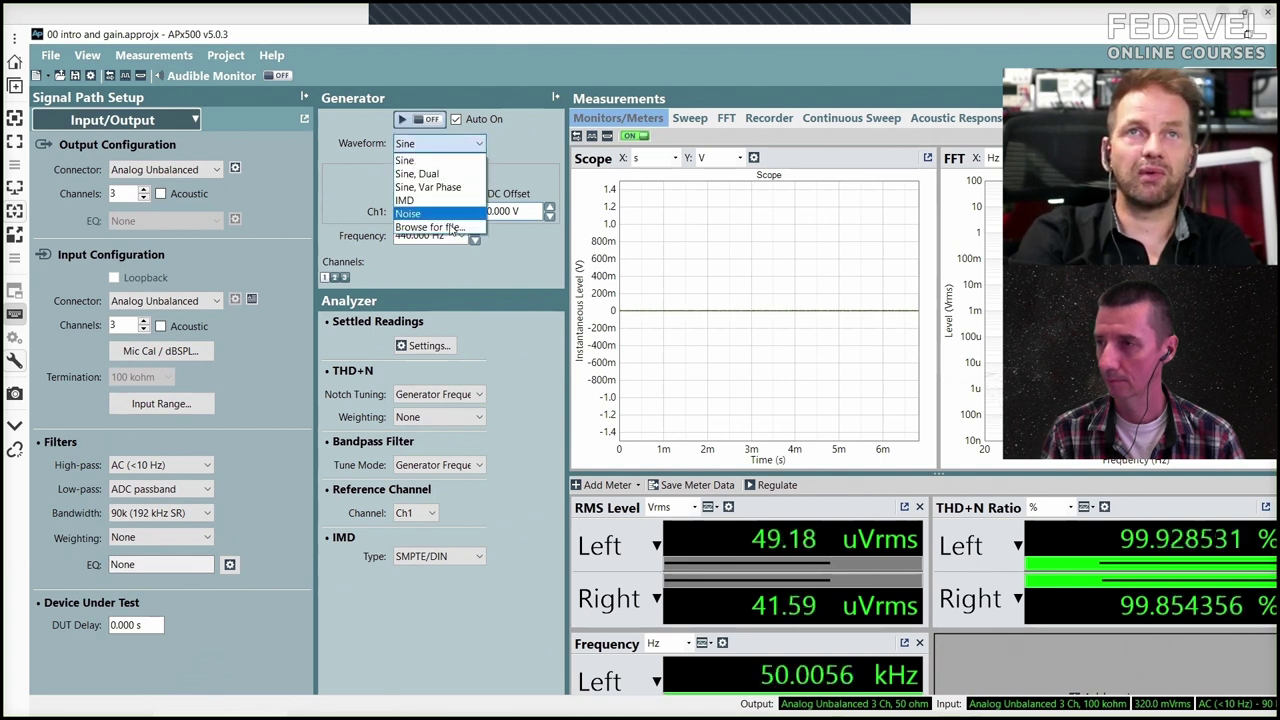
click(464, 160)
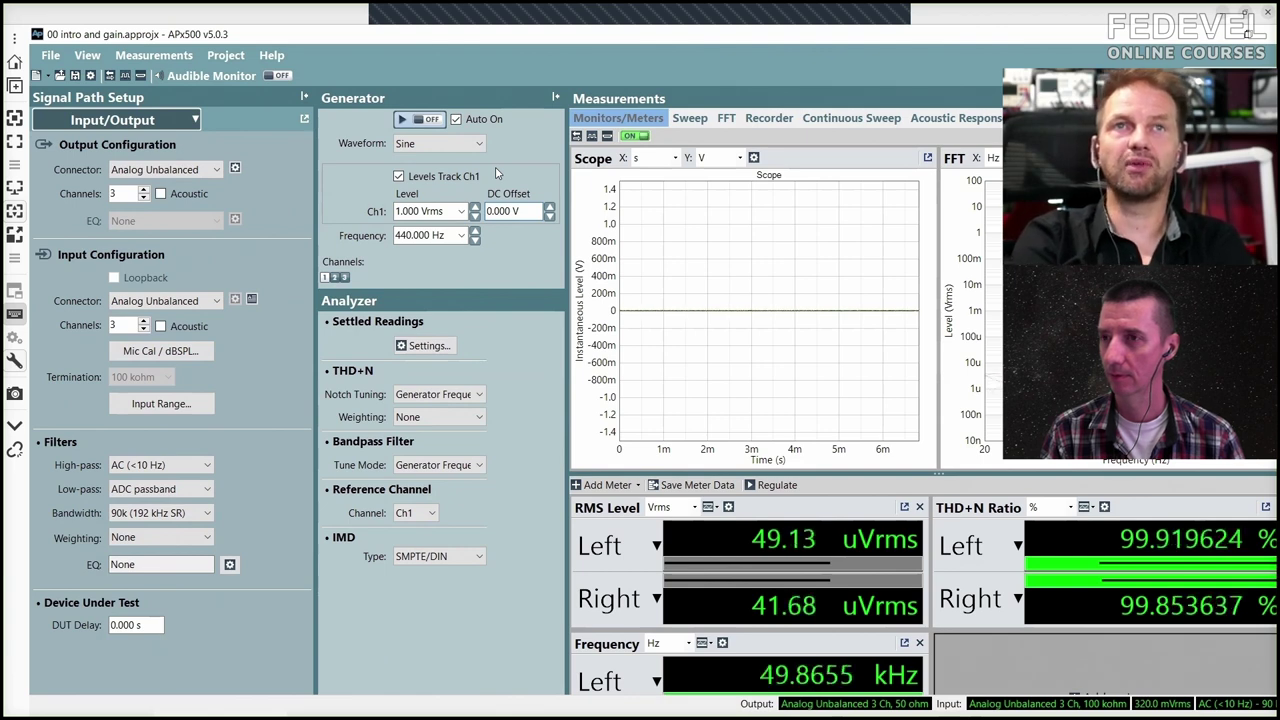
Turn on the sine generator with the audible monitor enabled, and switch the audible monitor off again after listening.
click(277, 75)
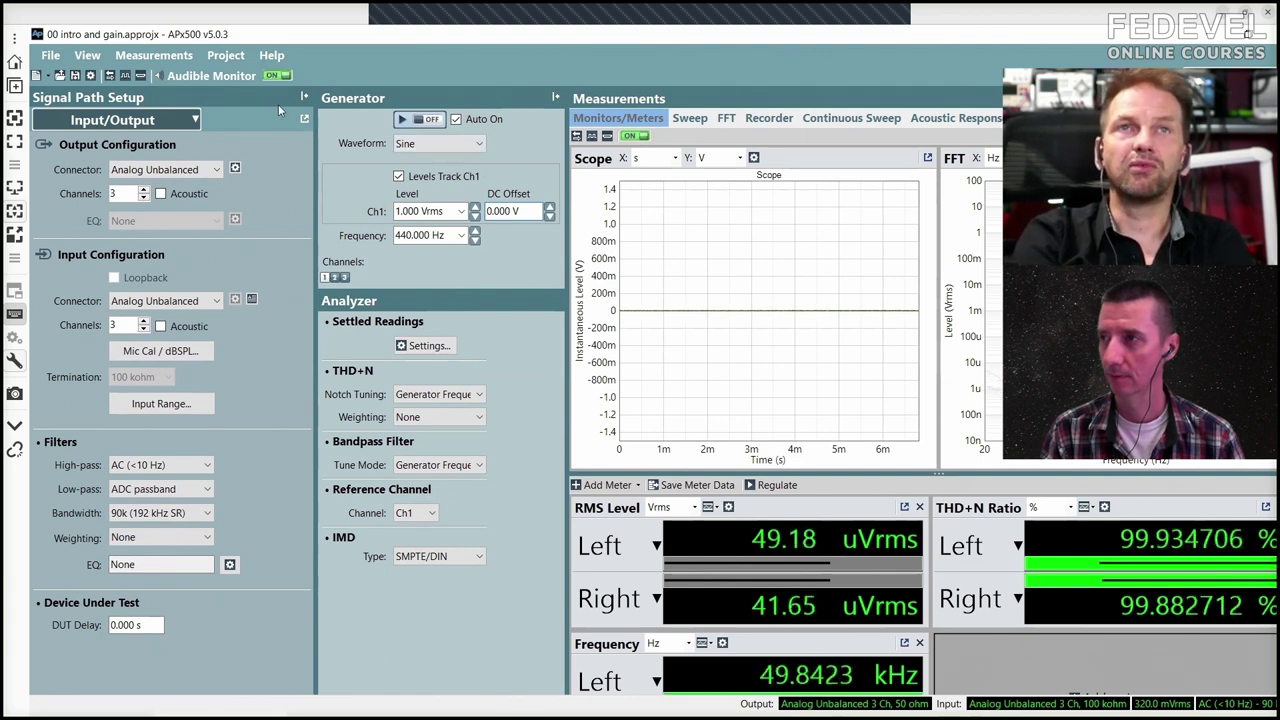
click(432, 121)
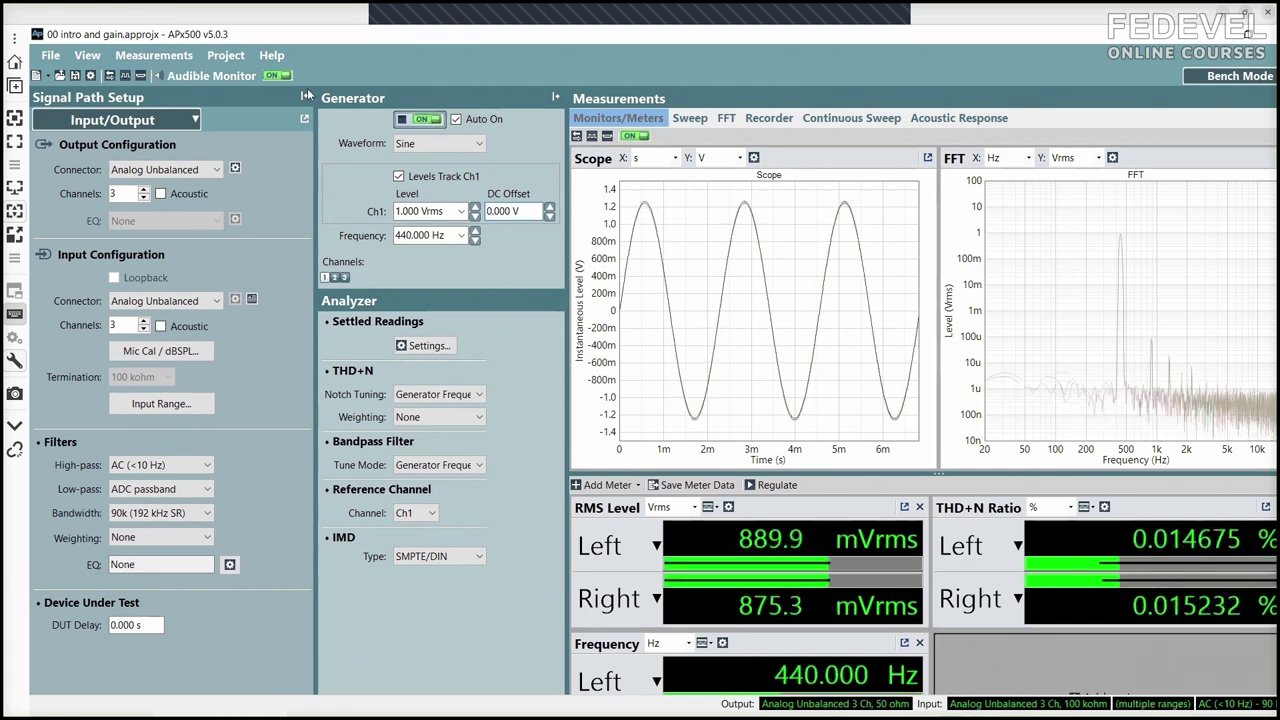
click(286, 75)
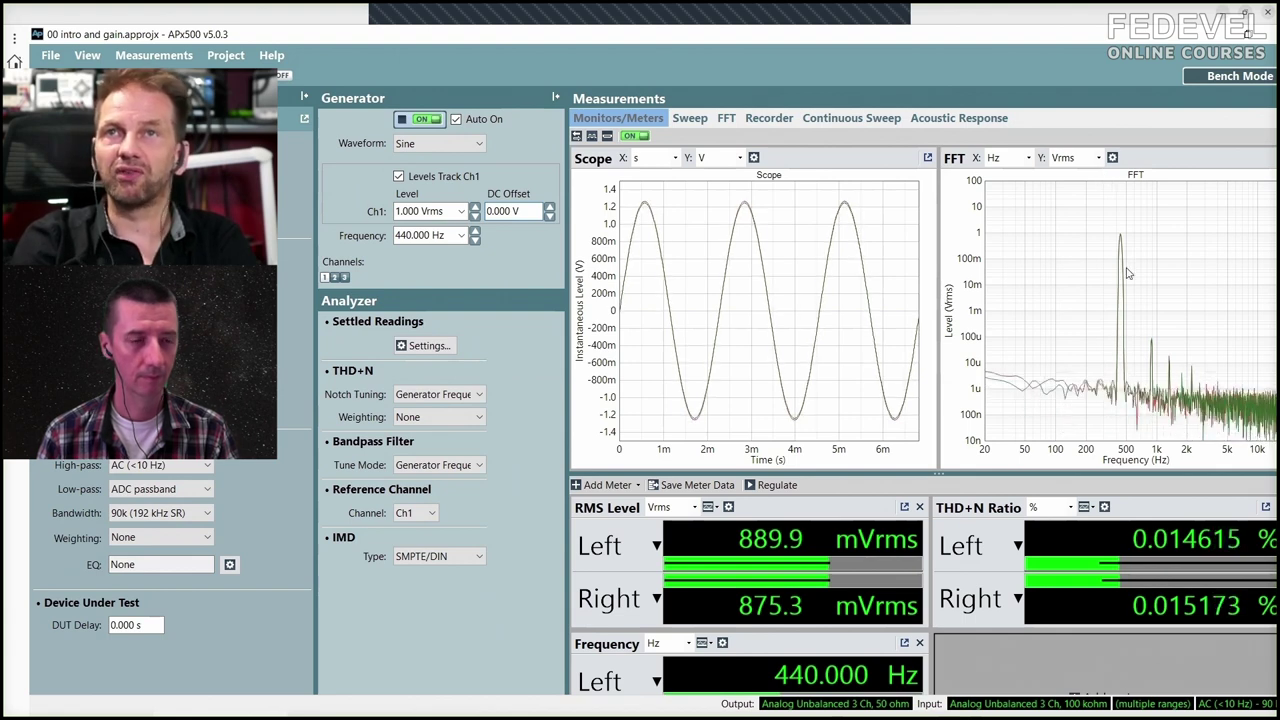
Change the level unit of the FFT graph's Y axis to dBV.
click(1097, 159)
click(1062, 188)
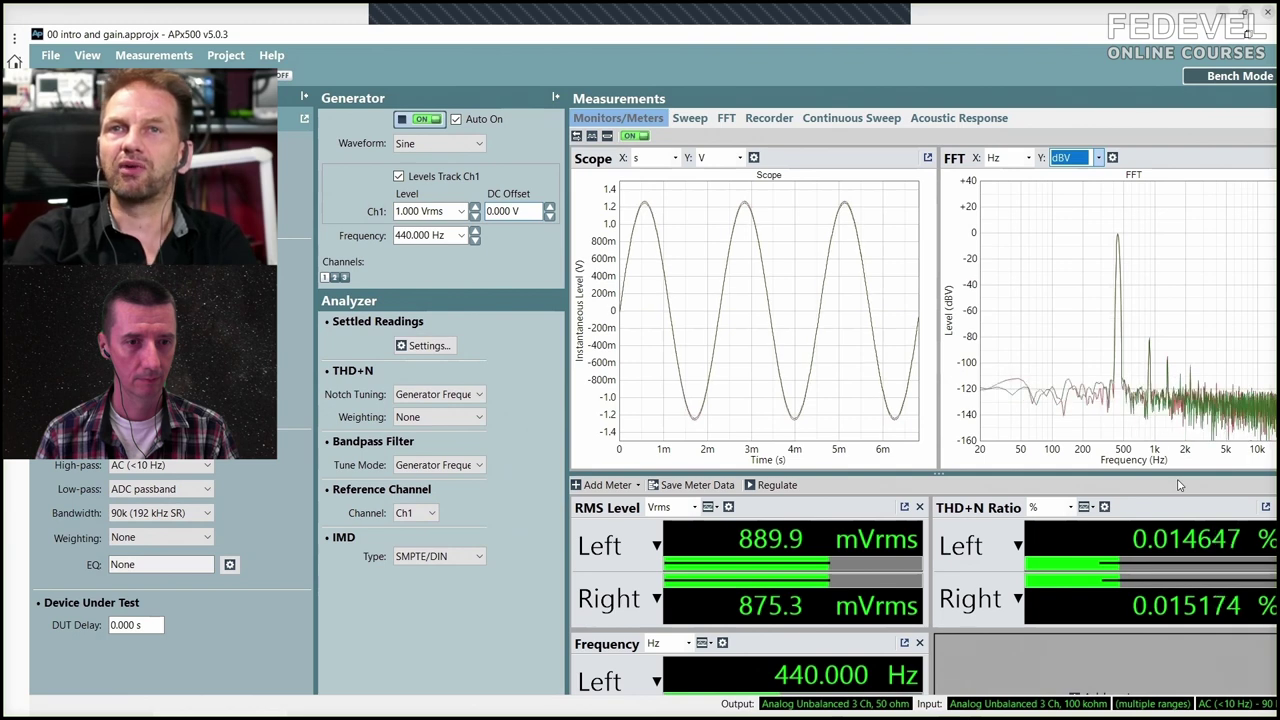
click(1220, 545)
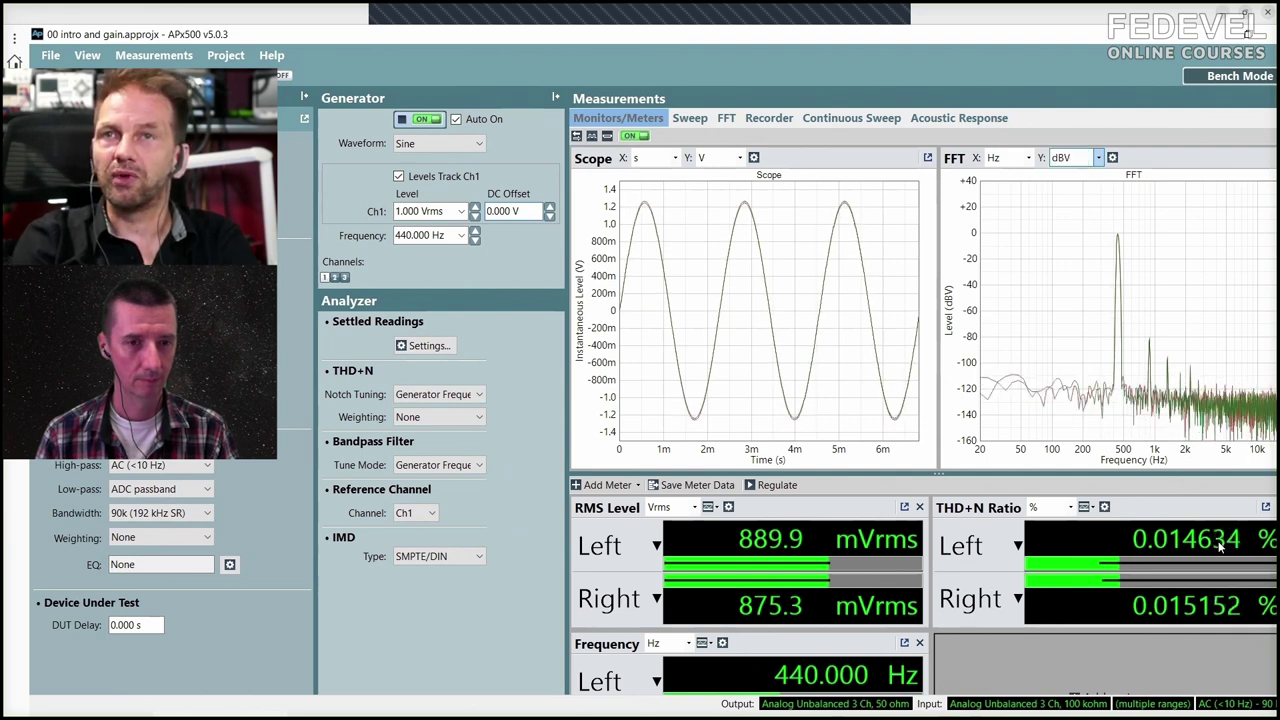
Show the THD+N Ratio meter in dB and return its unit to percent.
click(1050, 507)
click(1055, 568)
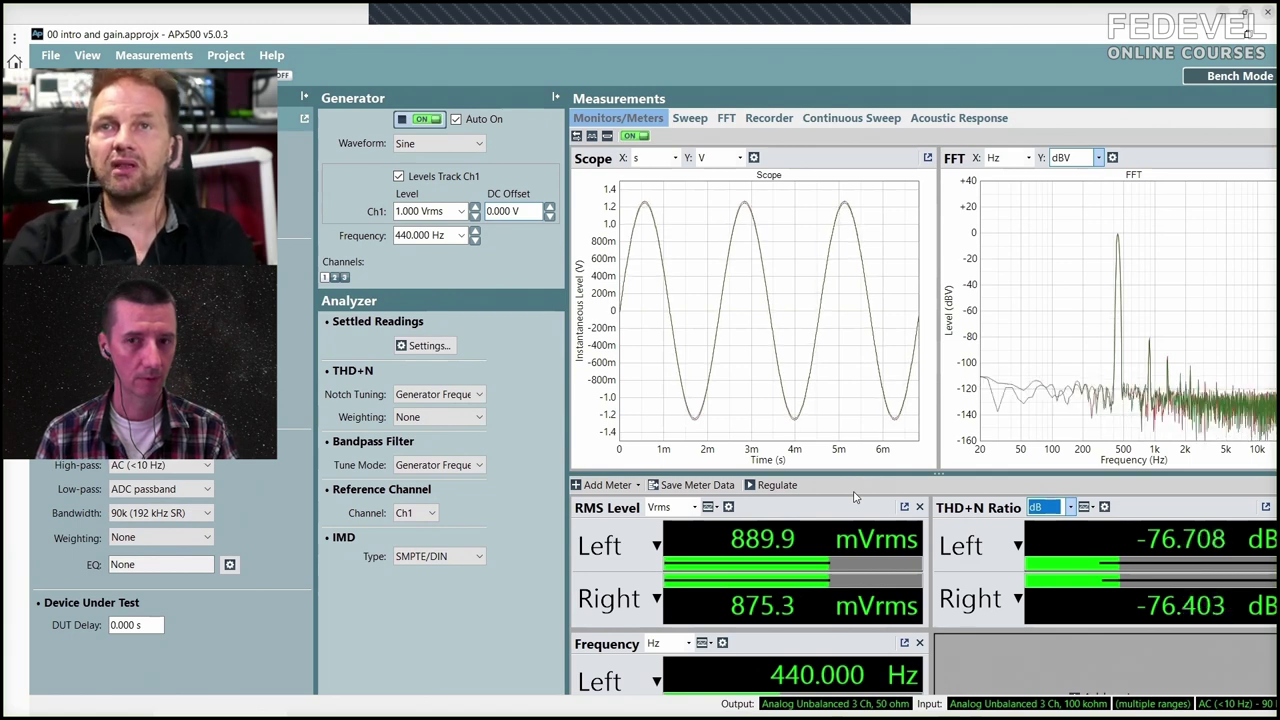
click(1069, 507)
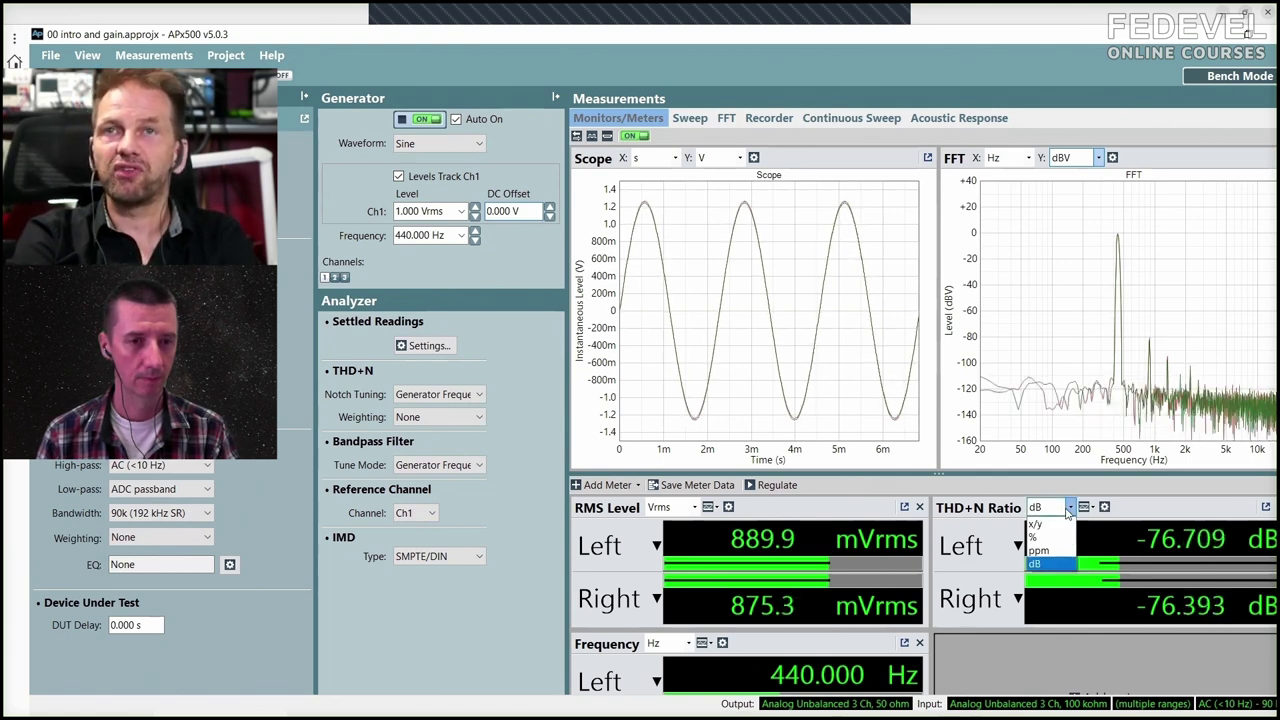
click(1058, 539)
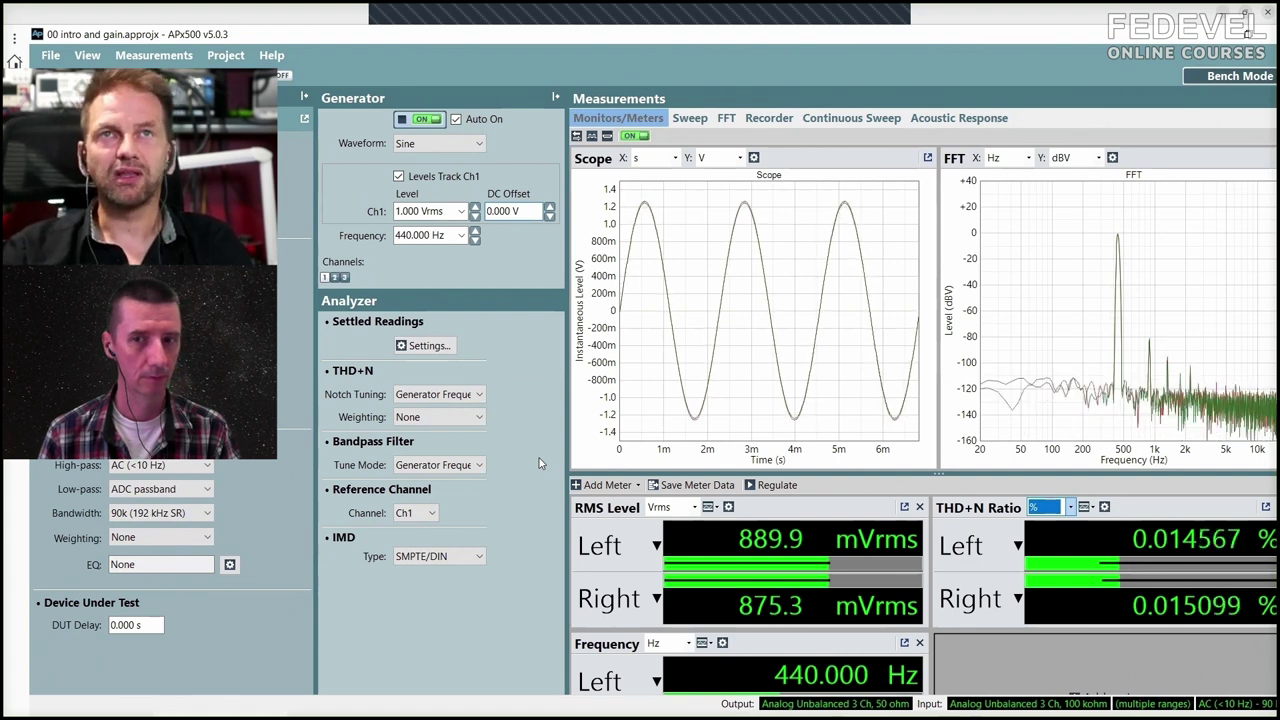
Open the project 01 filtering.approjx without saving the changes to the current project.
click(1263, 76)
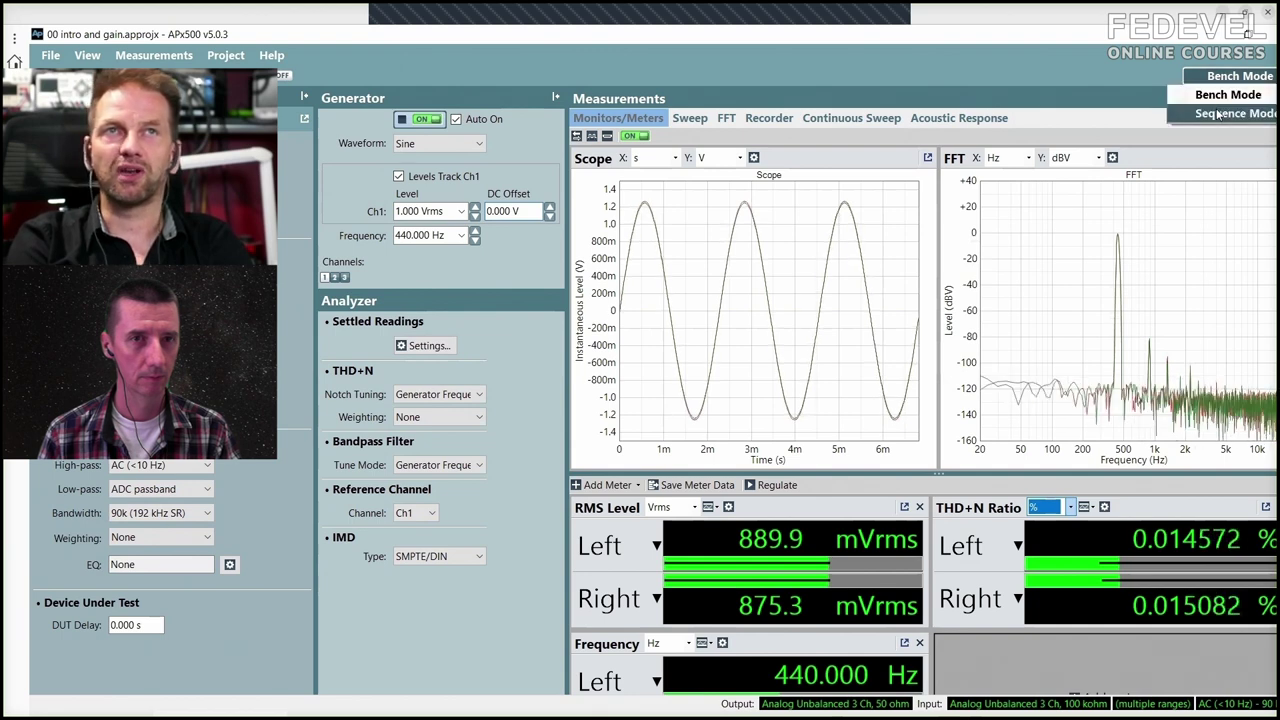
click(312, 55)
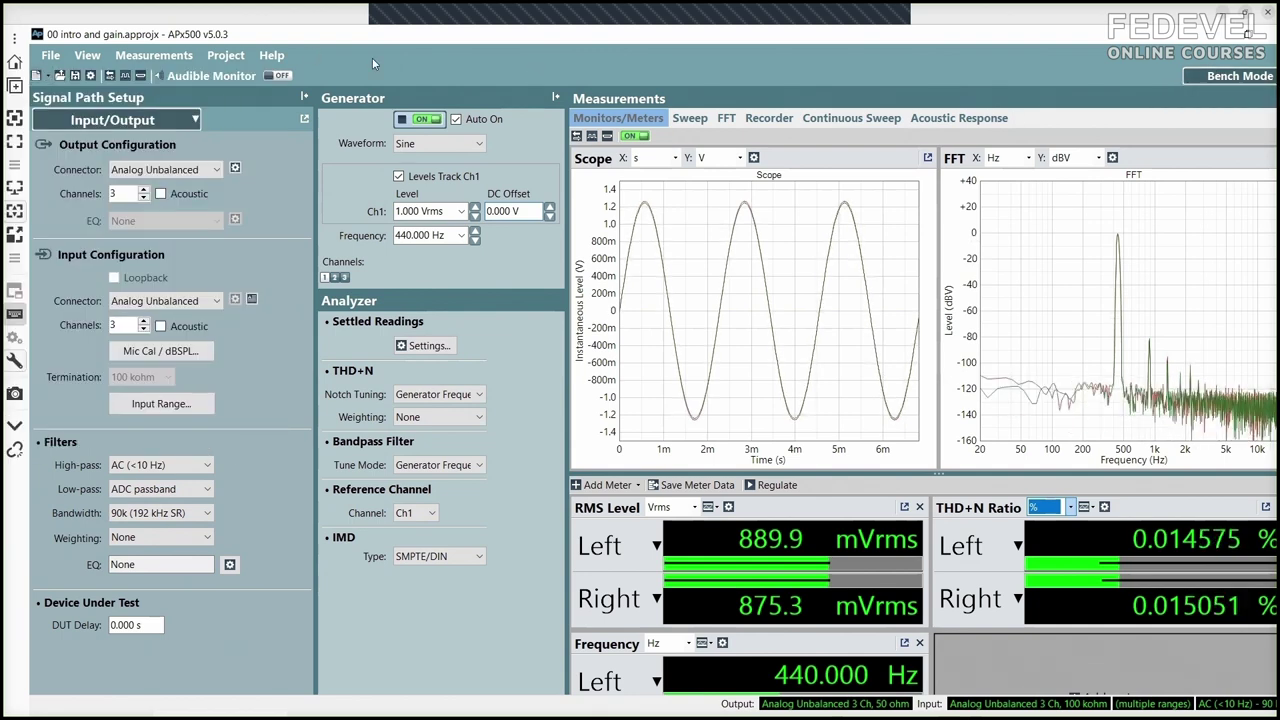
key(ctrl+o)
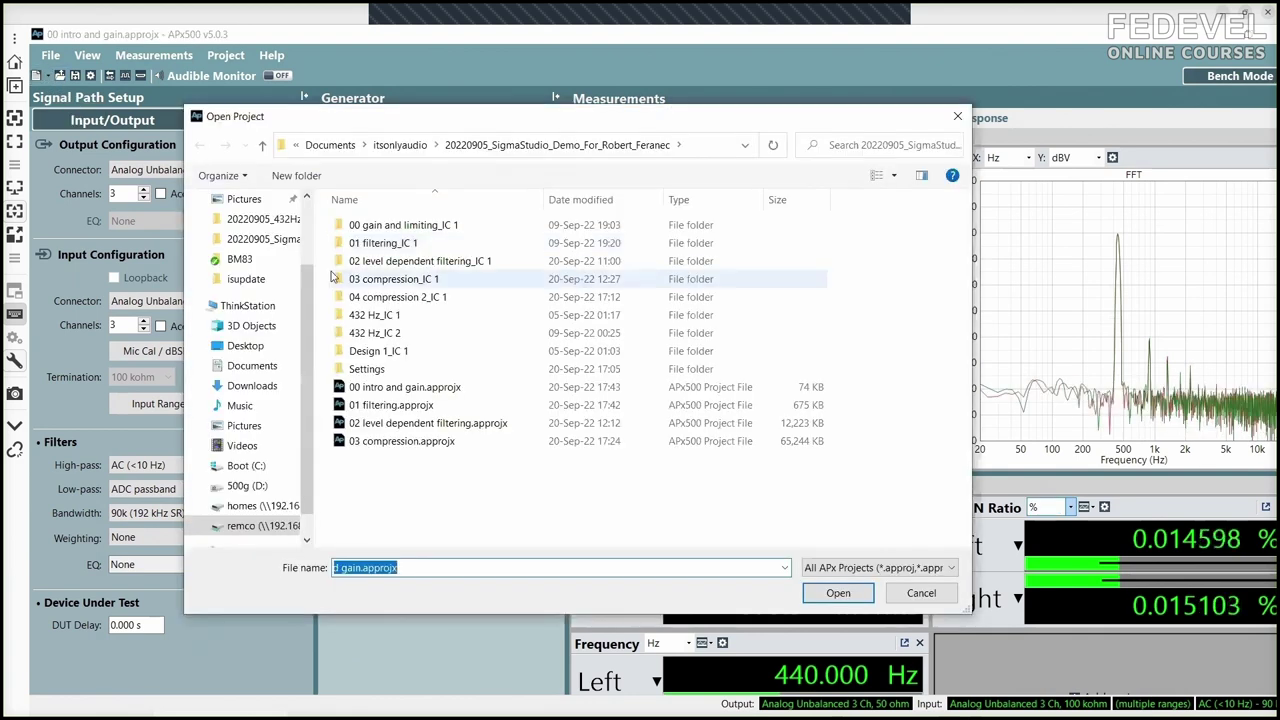
double_click(398, 404)
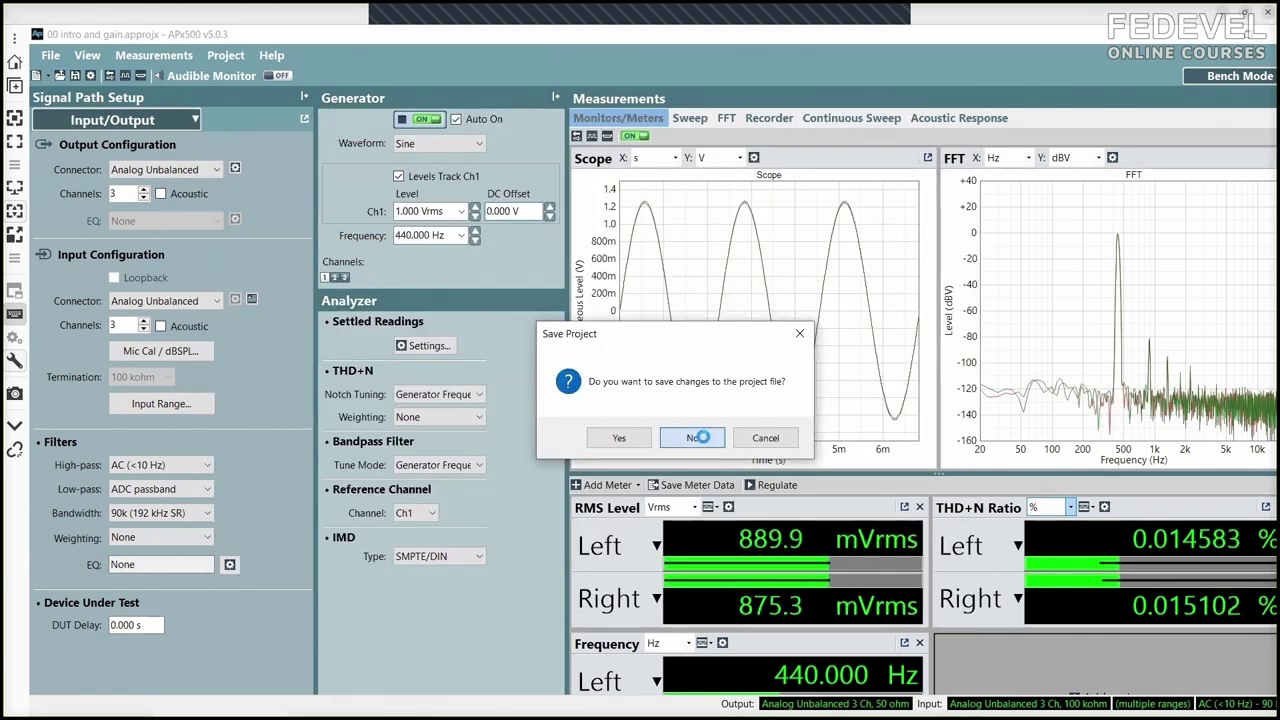
click(694, 436)
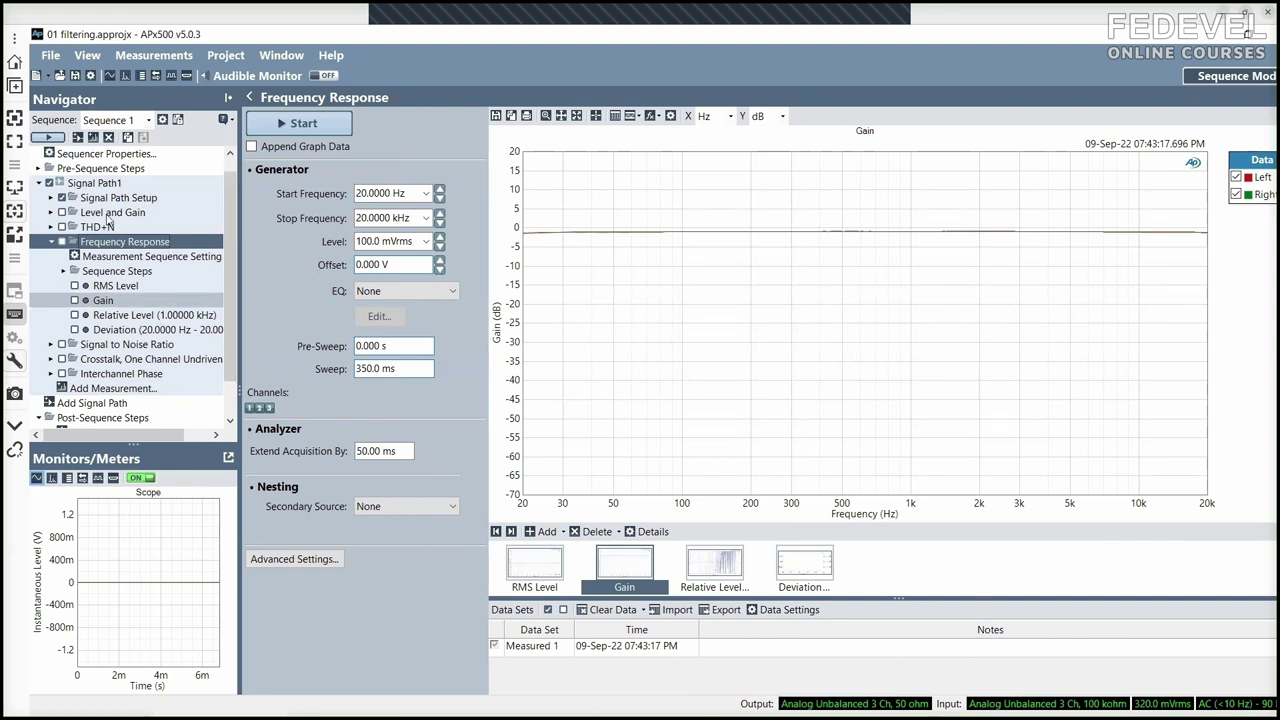
Review the Signal Path Setup, and inspect the start and stop frequencies of the Frequency Response measurement.
click(110, 197)
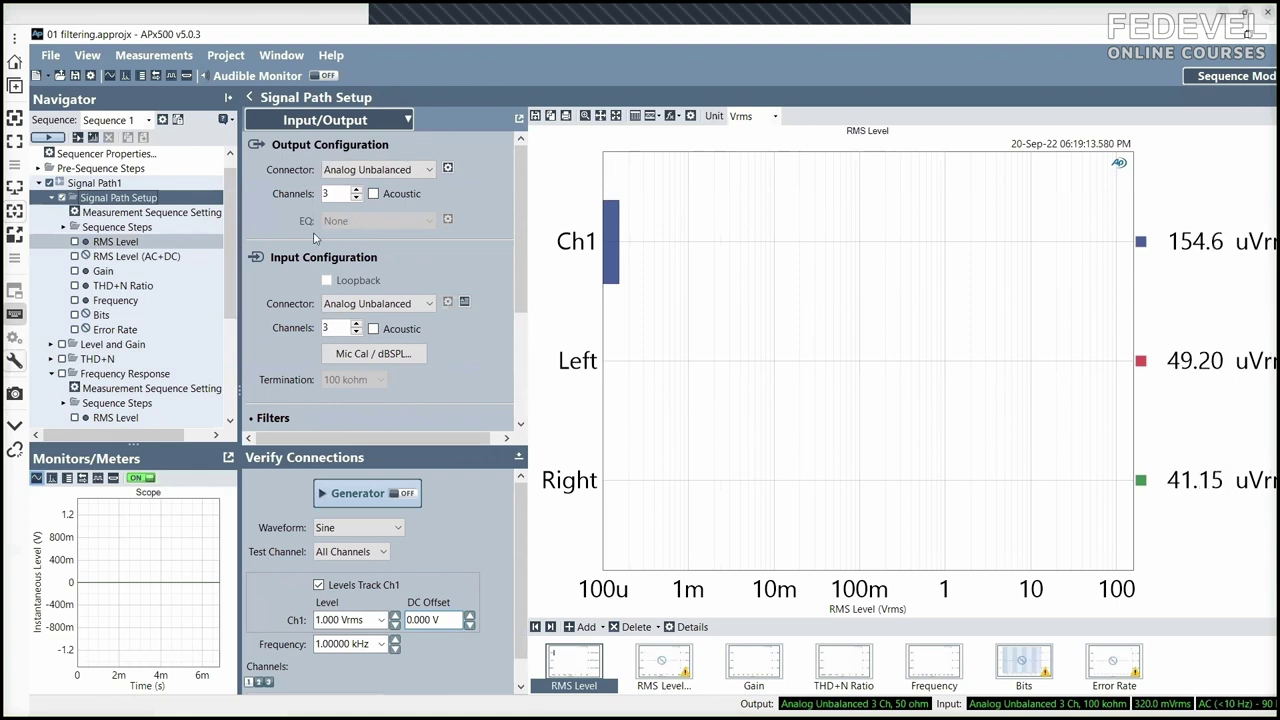
click(53, 199)
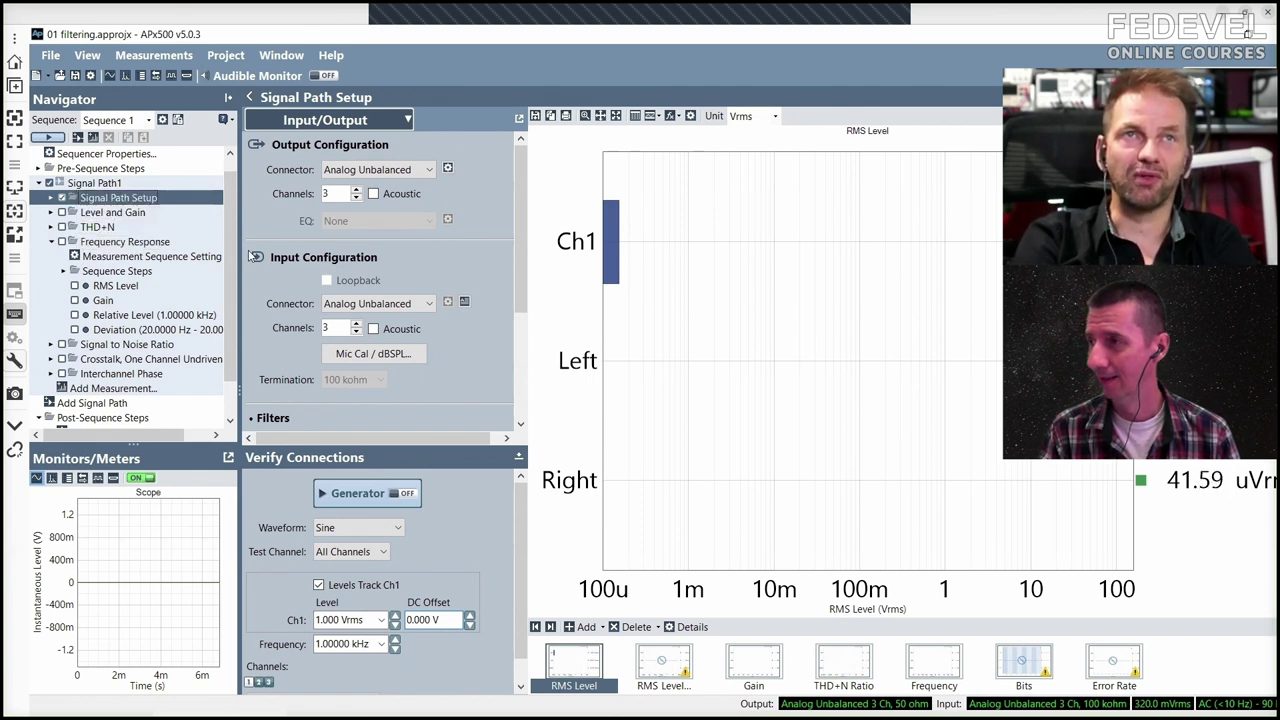
click(148, 244)
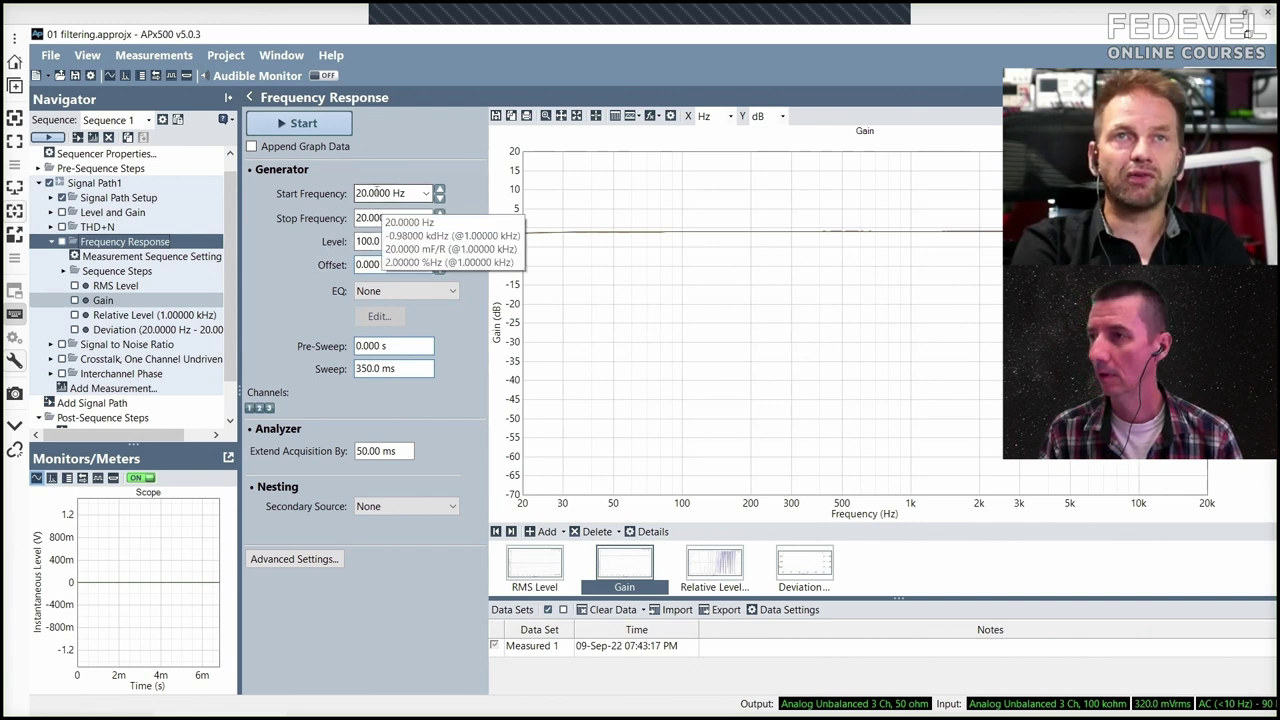
click(385, 193)
key(Tab)
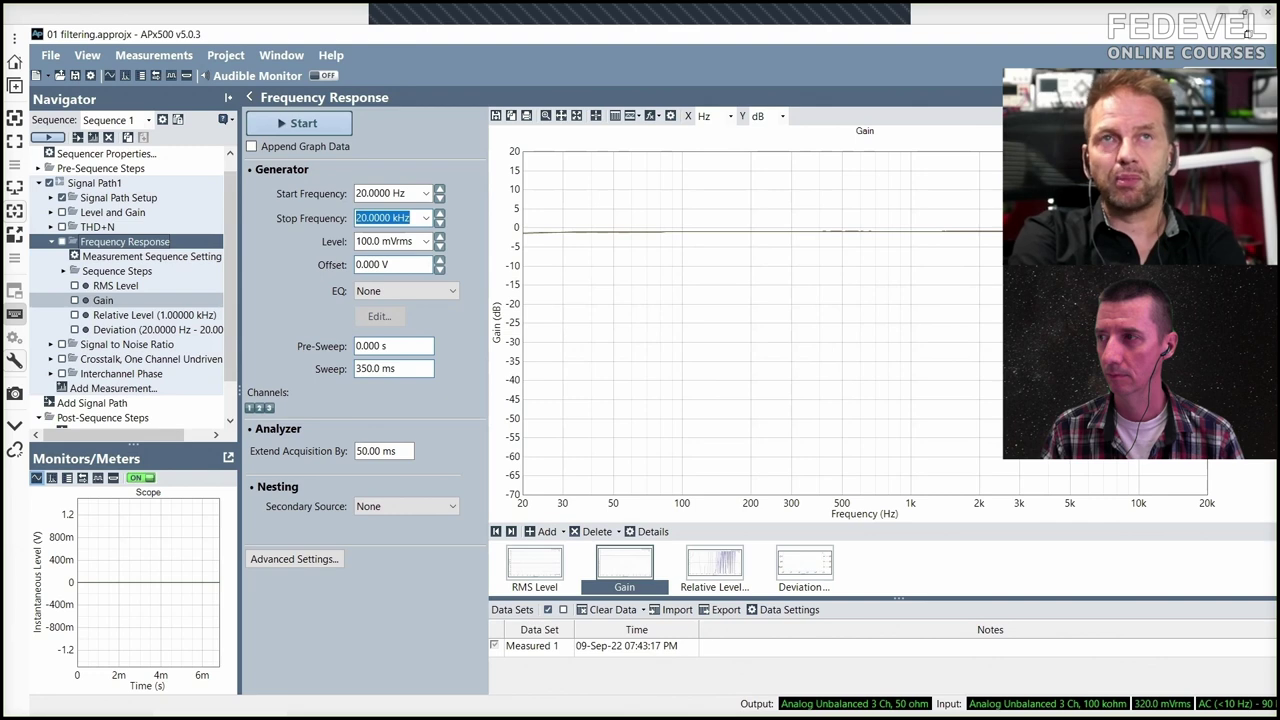
Browse the sweep measurements that can be added to the signal path, and close the list without adding any.
click(145, 390)
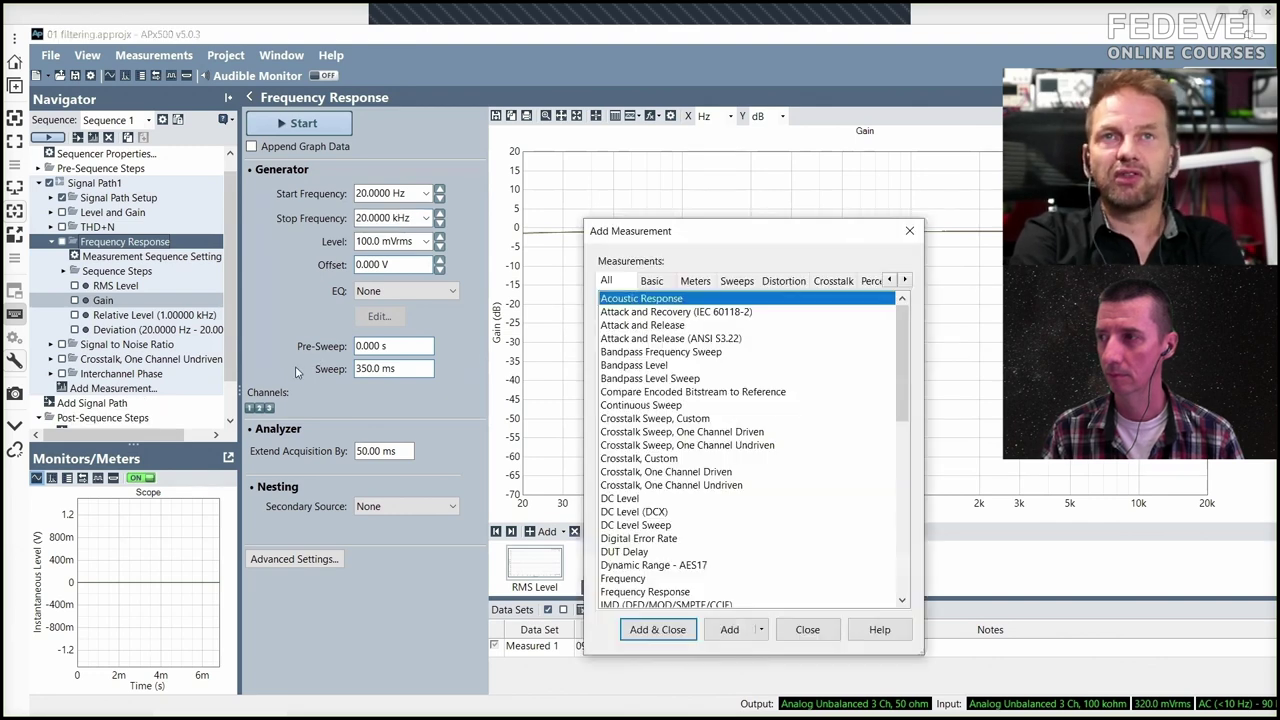
click(737, 281)
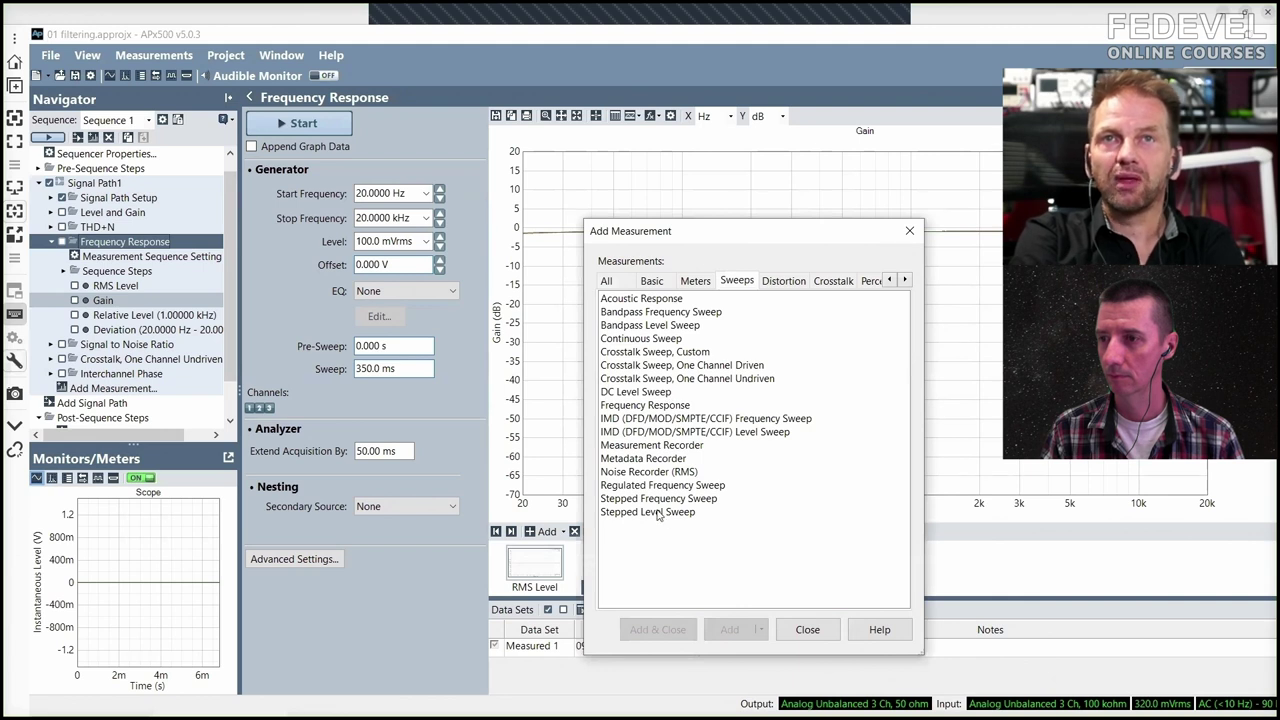
click(808, 630)
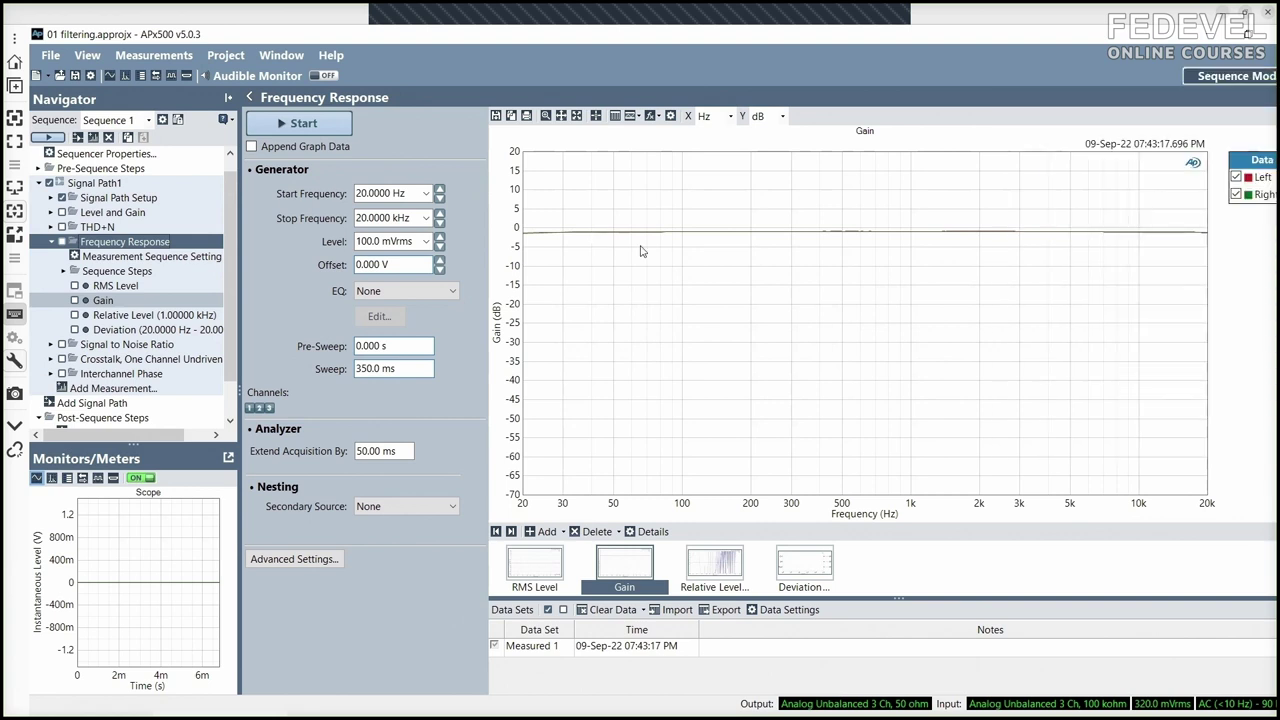
Enable the audible monitor, run the Frequency Response measurement and check its sweep duration.
click(323, 76)
click(343, 124)
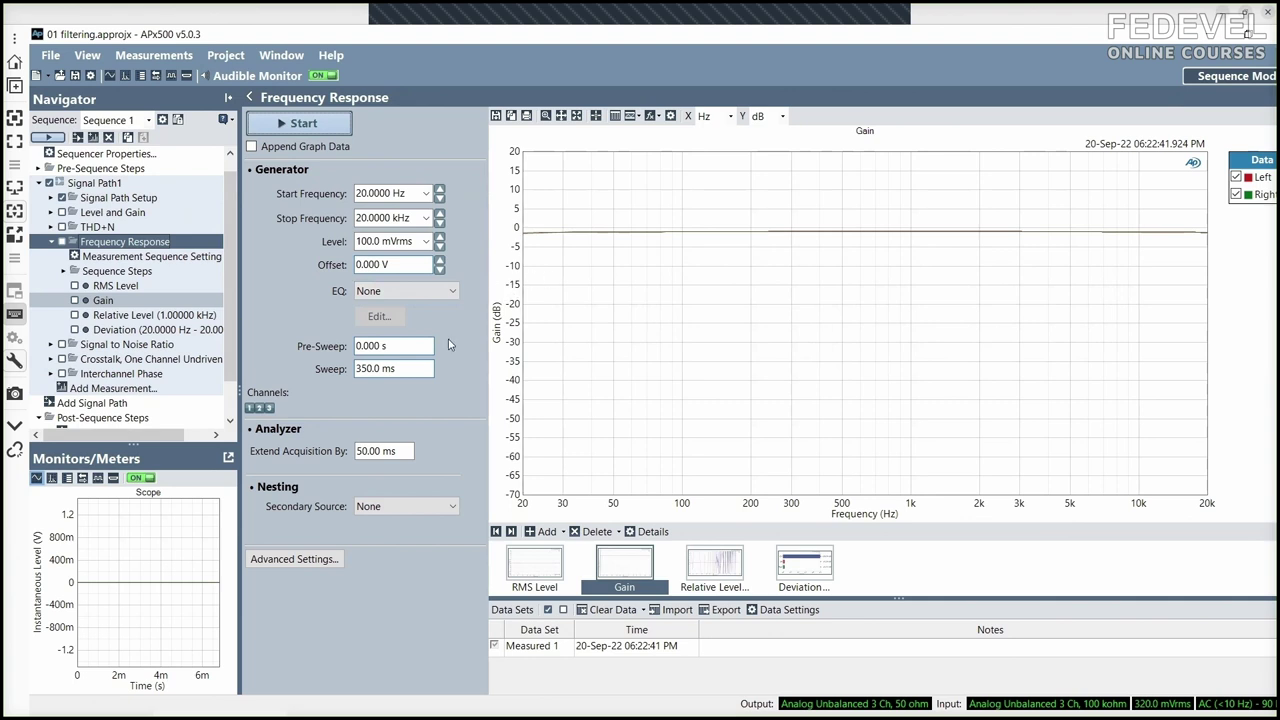
click(419, 370)
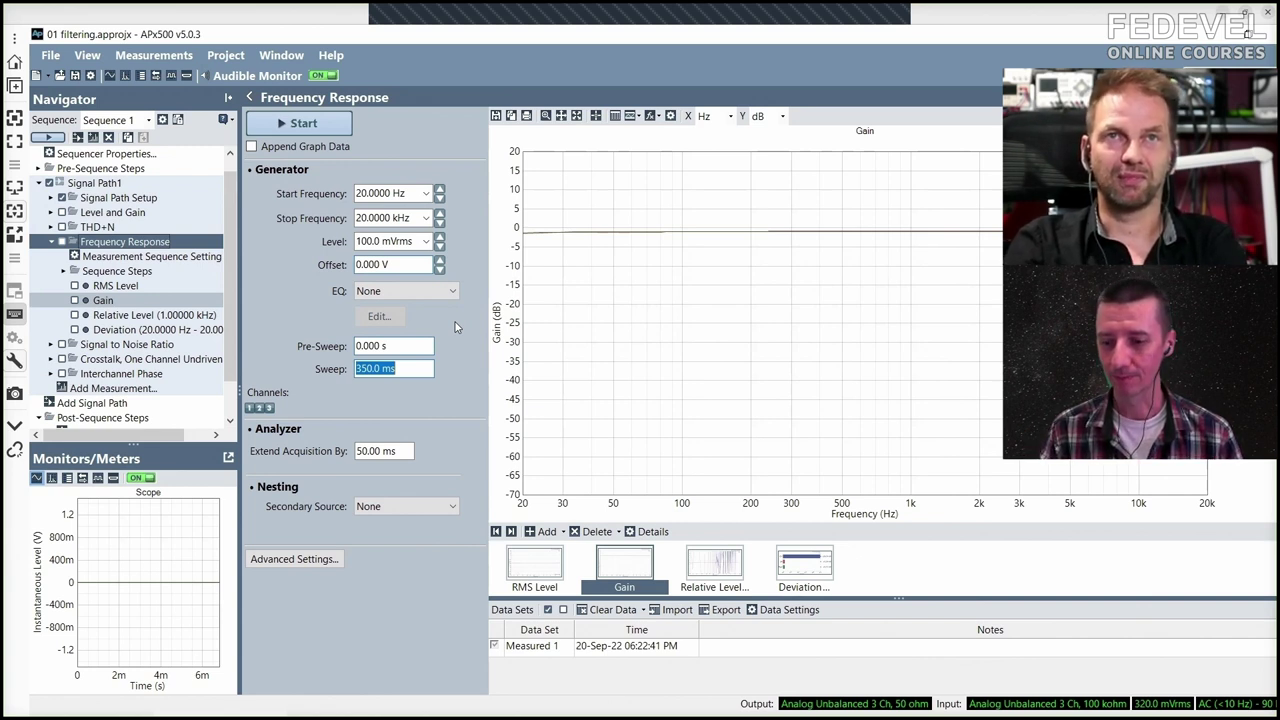
Switch to SigmaStudio and look at the mixing matrix of the Router2 block in the 01 filtering schematic.
key(alt+Tab)
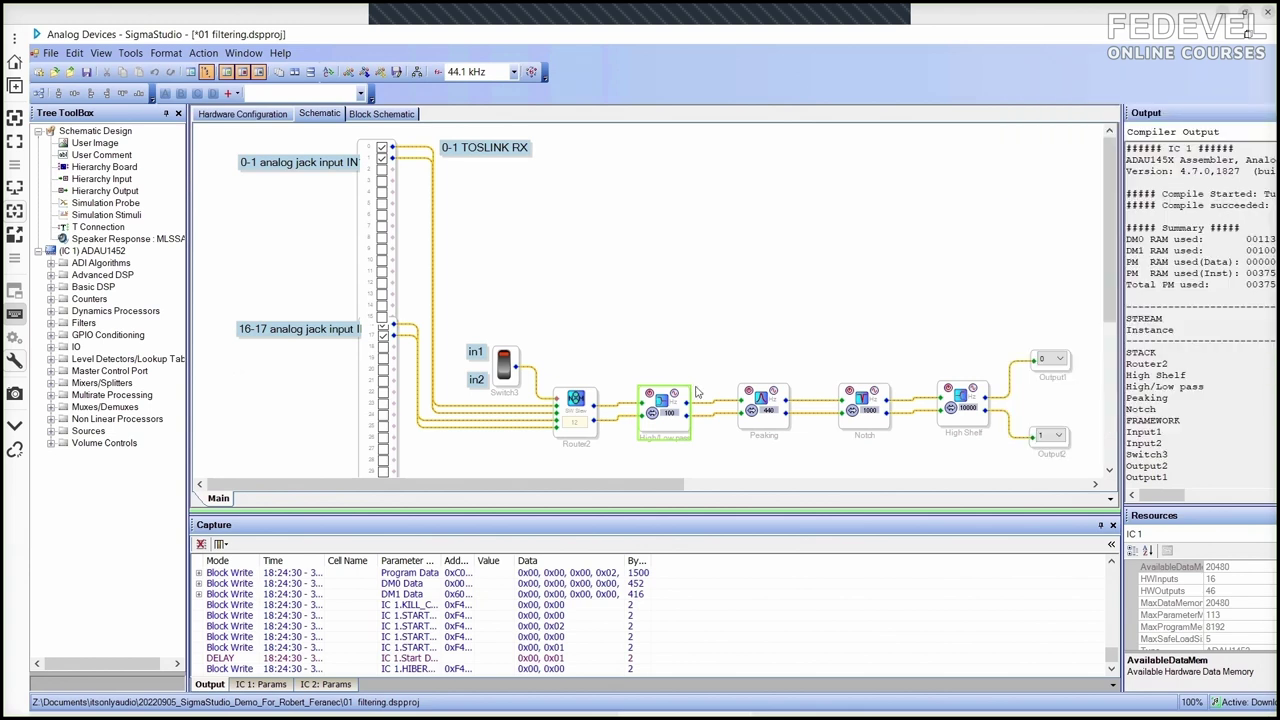
click(576, 397)
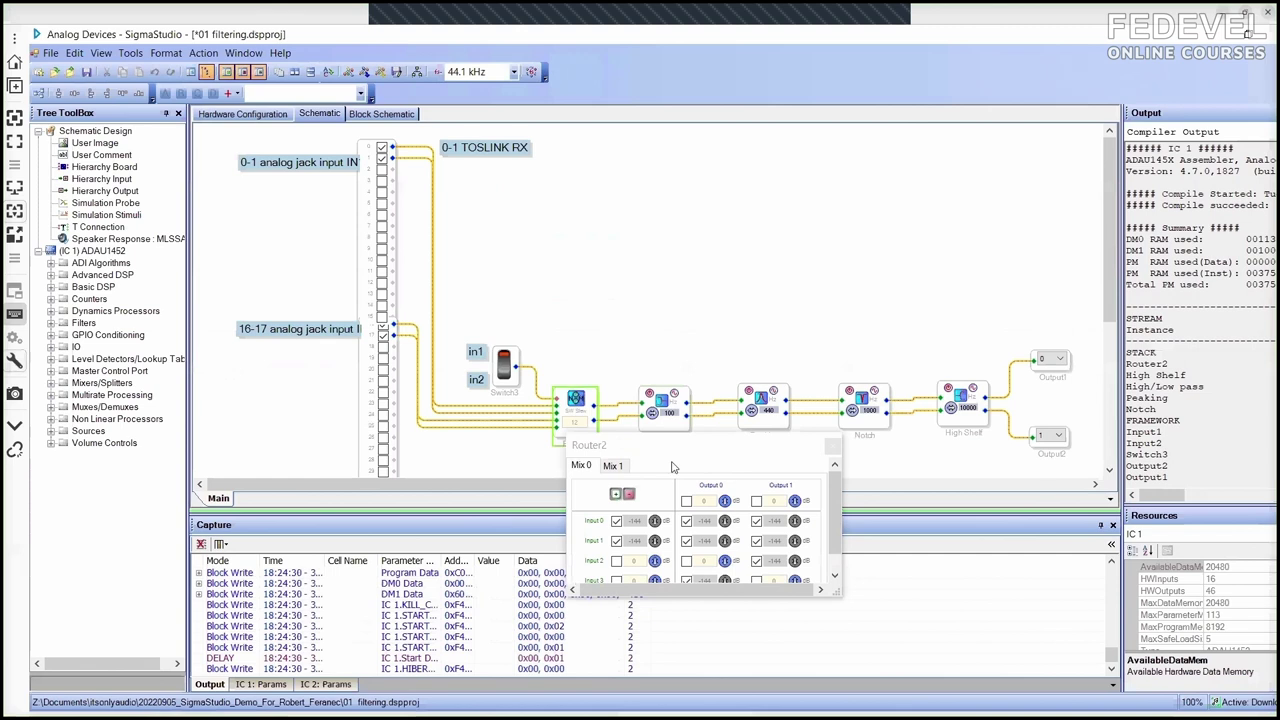
drag(675, 462, 621, 495)
click(780, 486)
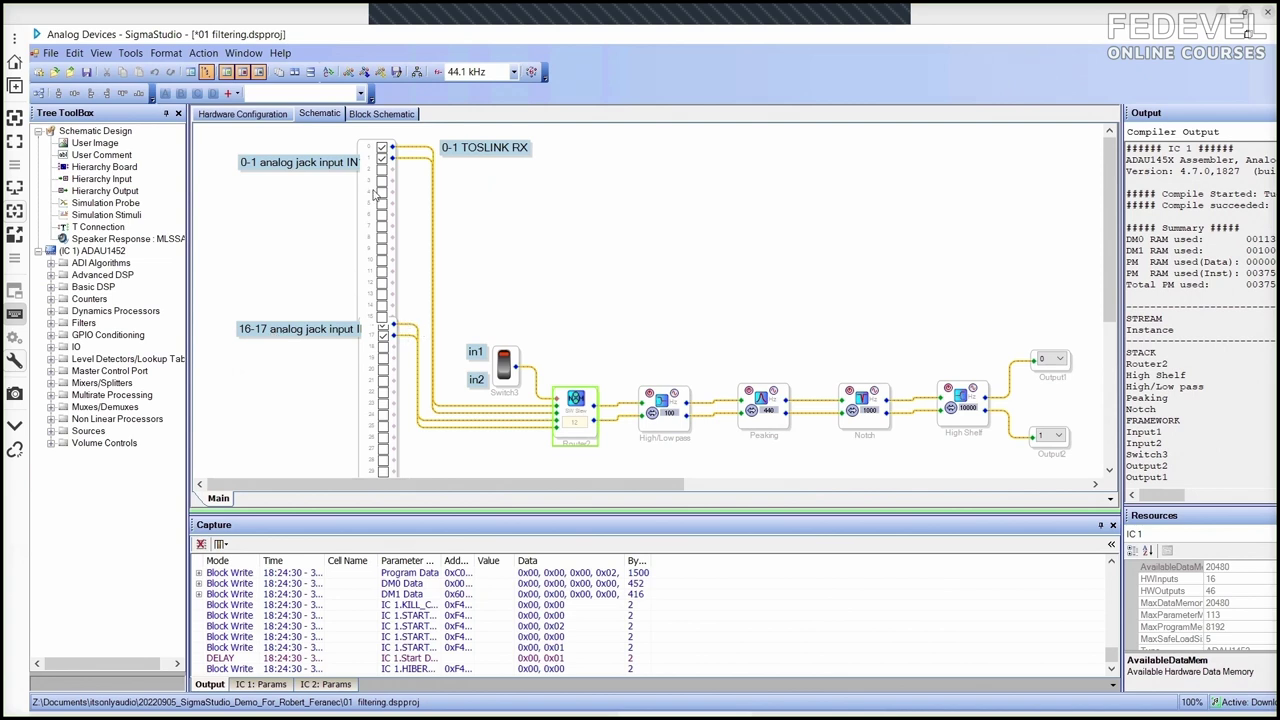
Toggle Switch3 to the other input and back, and compare the Mix 0 and Mix 1 routing of Router2.
click(506, 371)
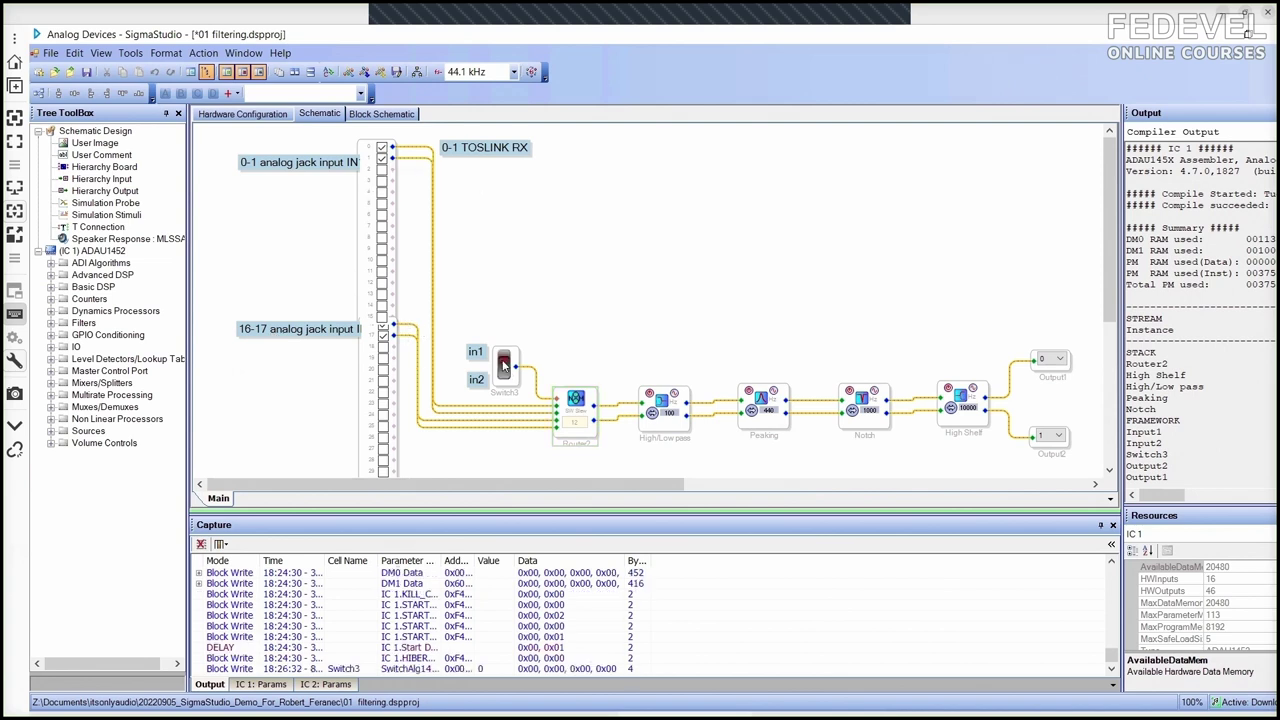
click(499, 375)
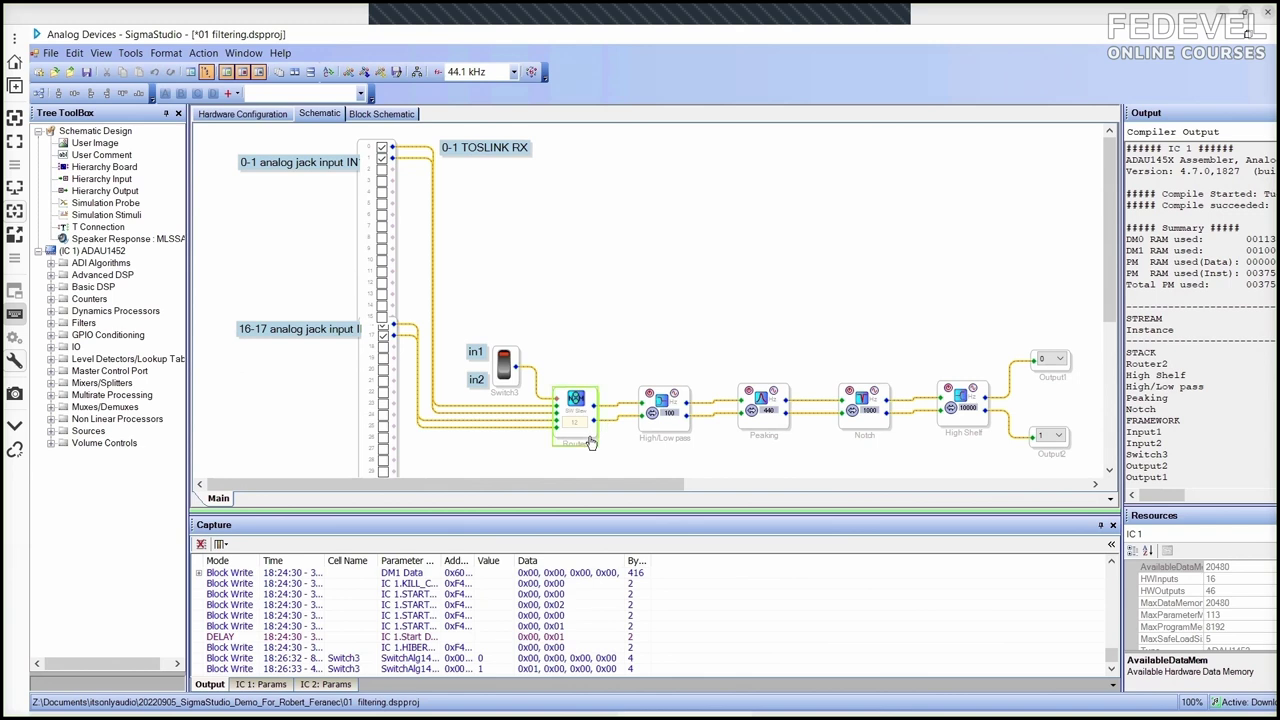
click(576, 400)
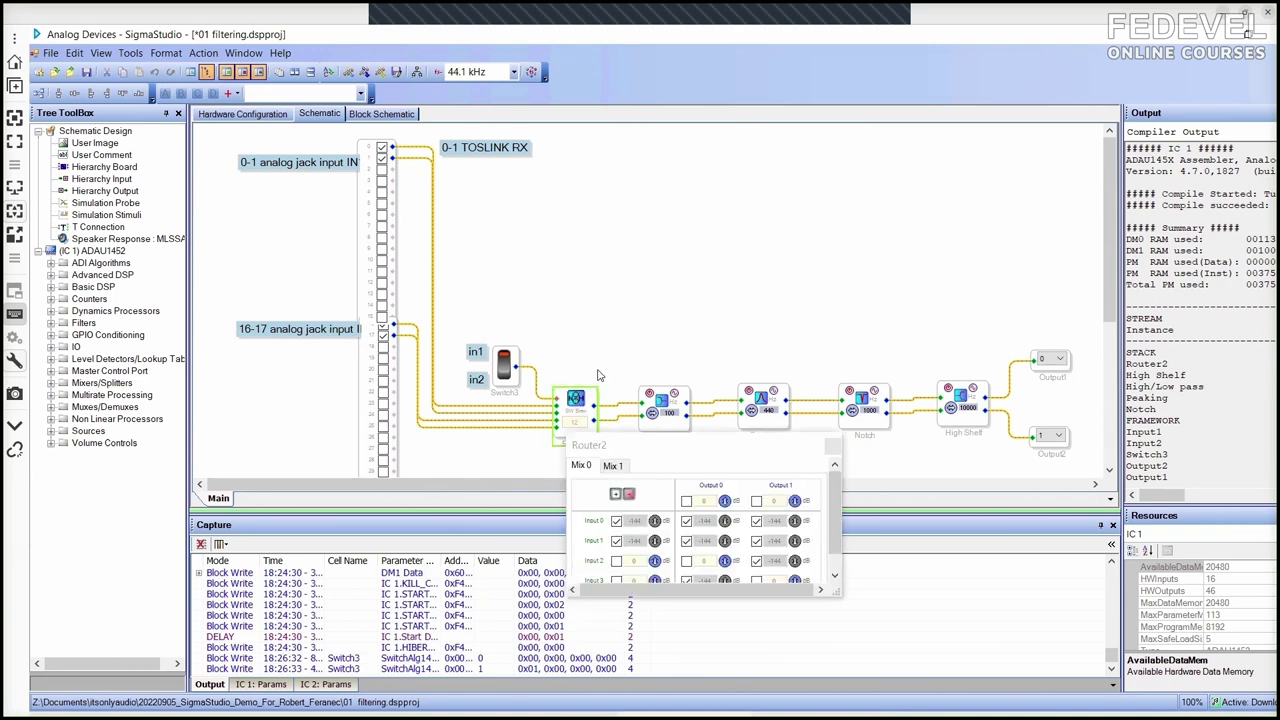
drag(722, 444, 696, 279)
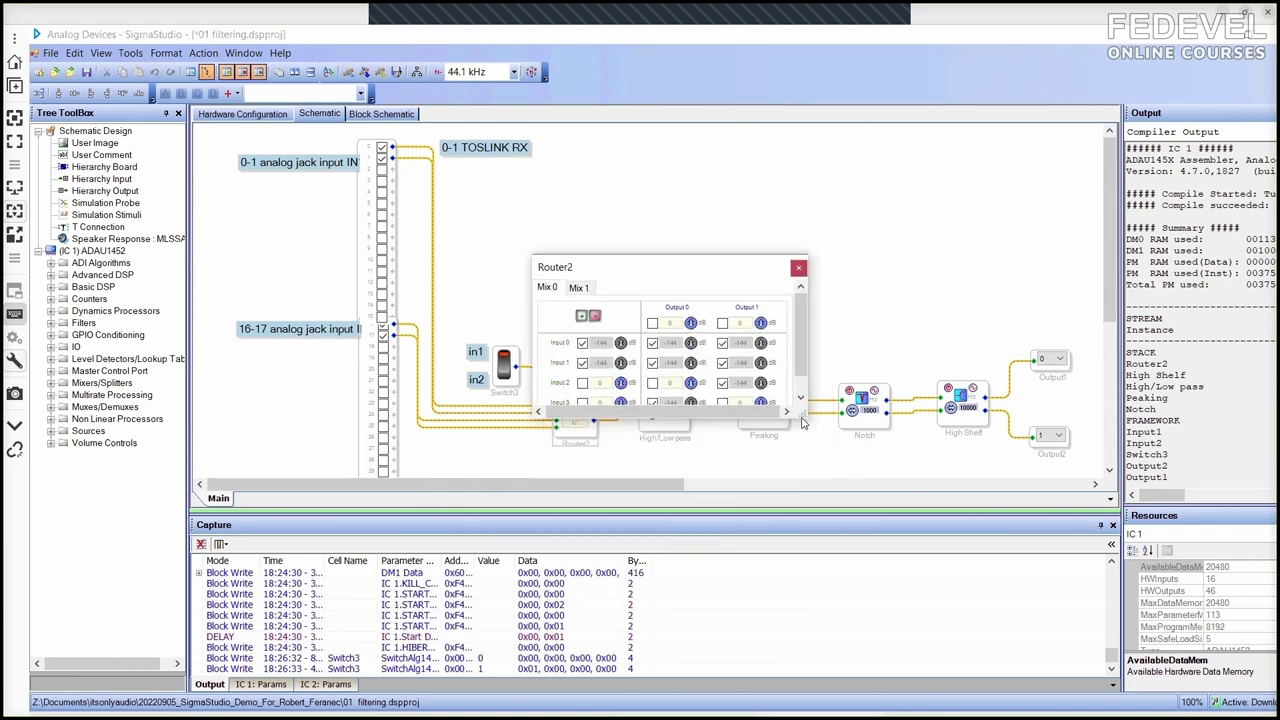
scroll(710, 370, down, 2)
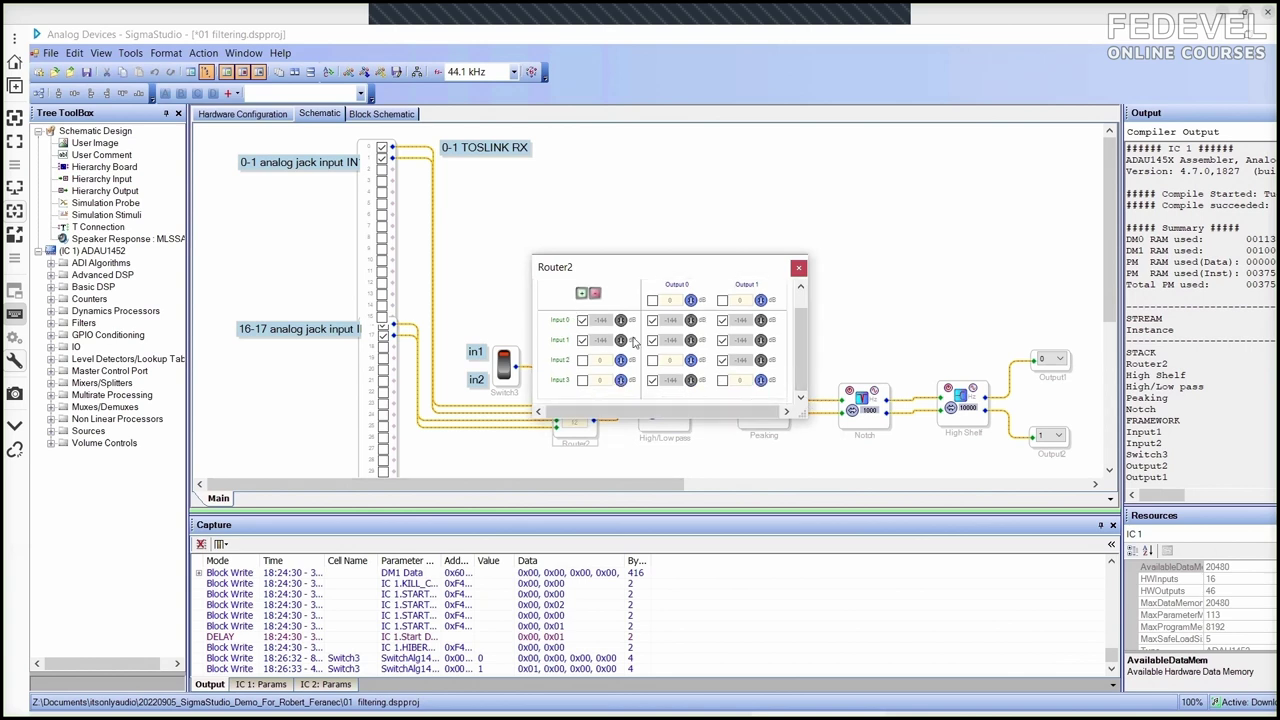
scroll(633, 343, up, 2)
click(567, 288)
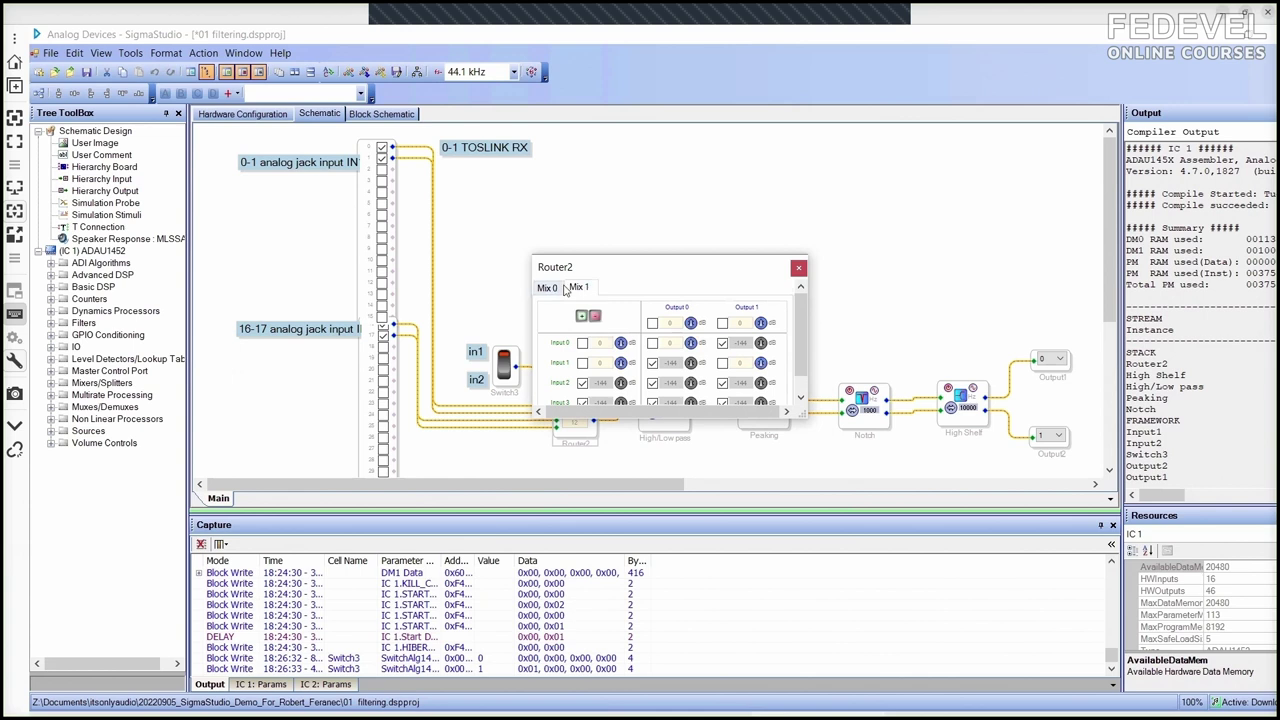
Move the Router2 window clear of the signal chain and examine all four input rows of its Mix 0 matrix against Mix 1.
click(555, 289)
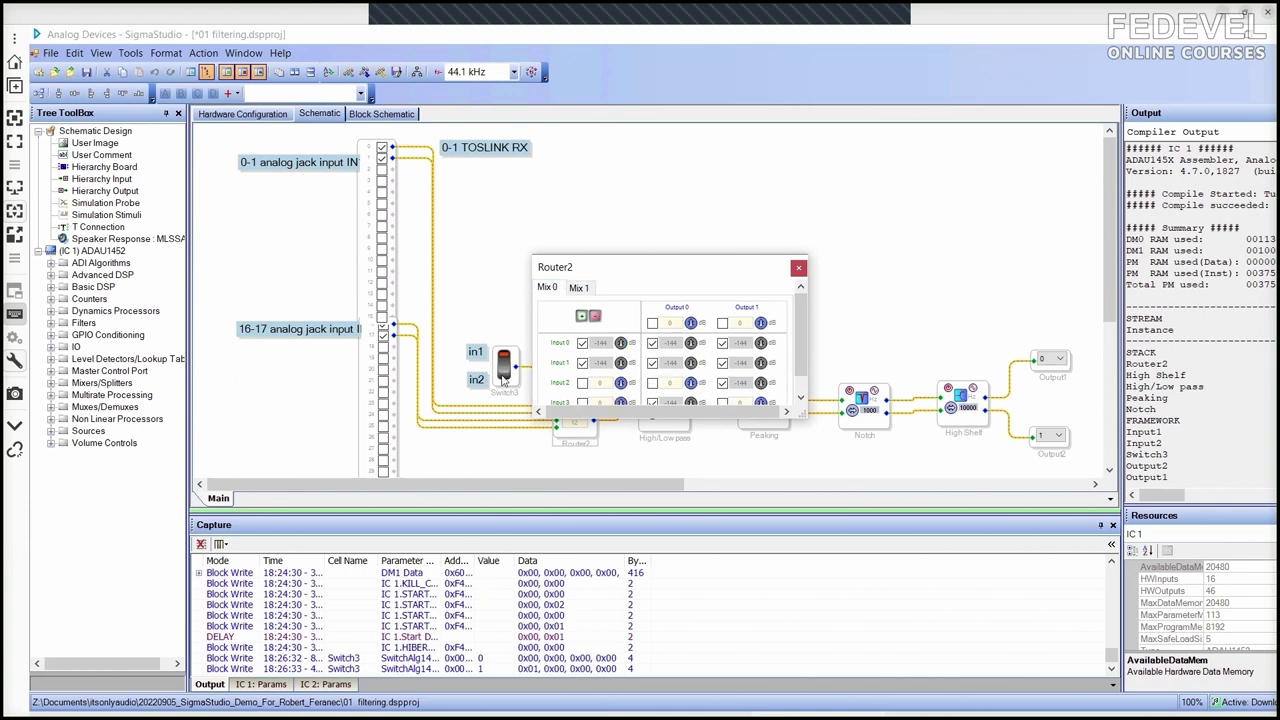
drag(603, 271, 761, 314)
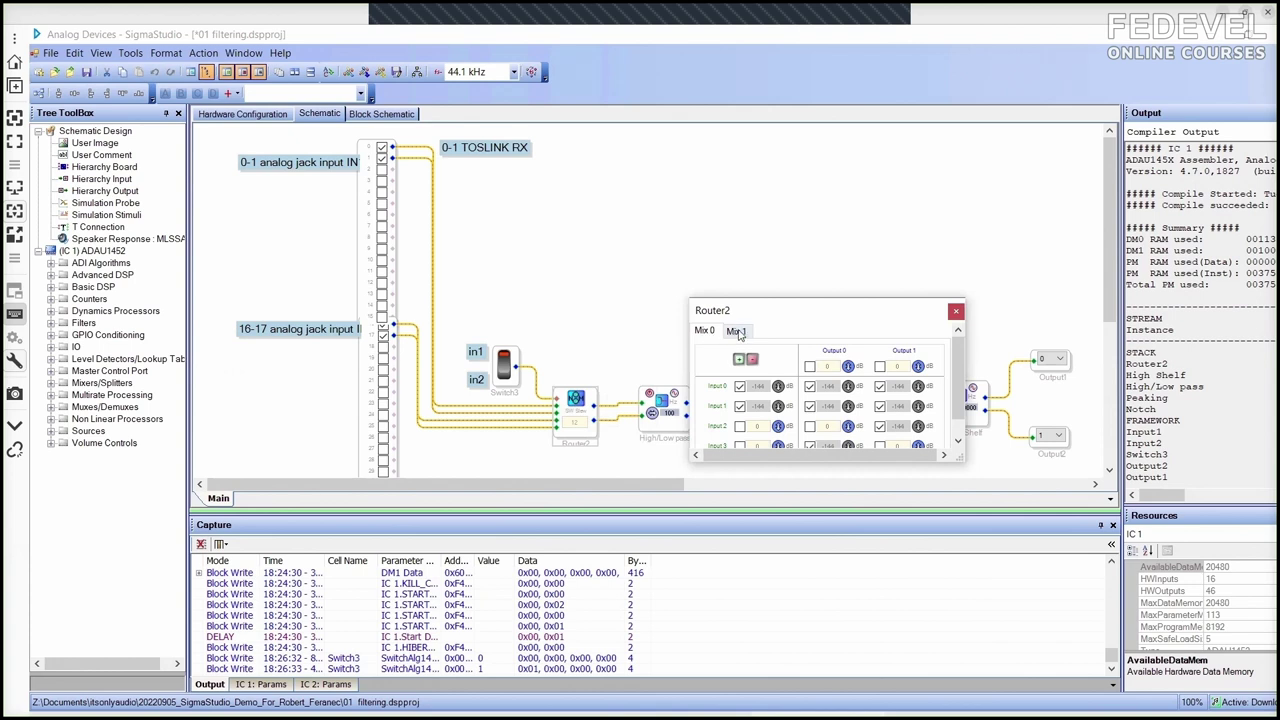
click(738, 332)
click(710, 331)
drag(763, 312, 735, 230)
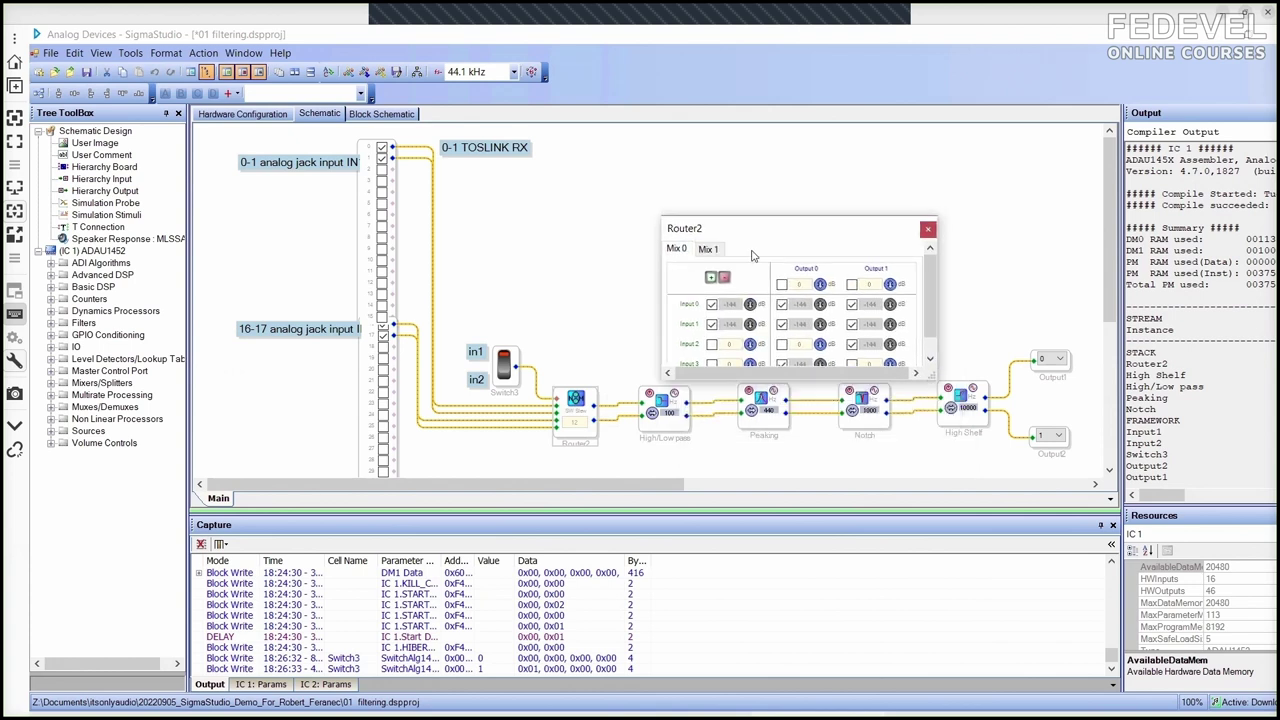
scroll(800, 307, down, 1)
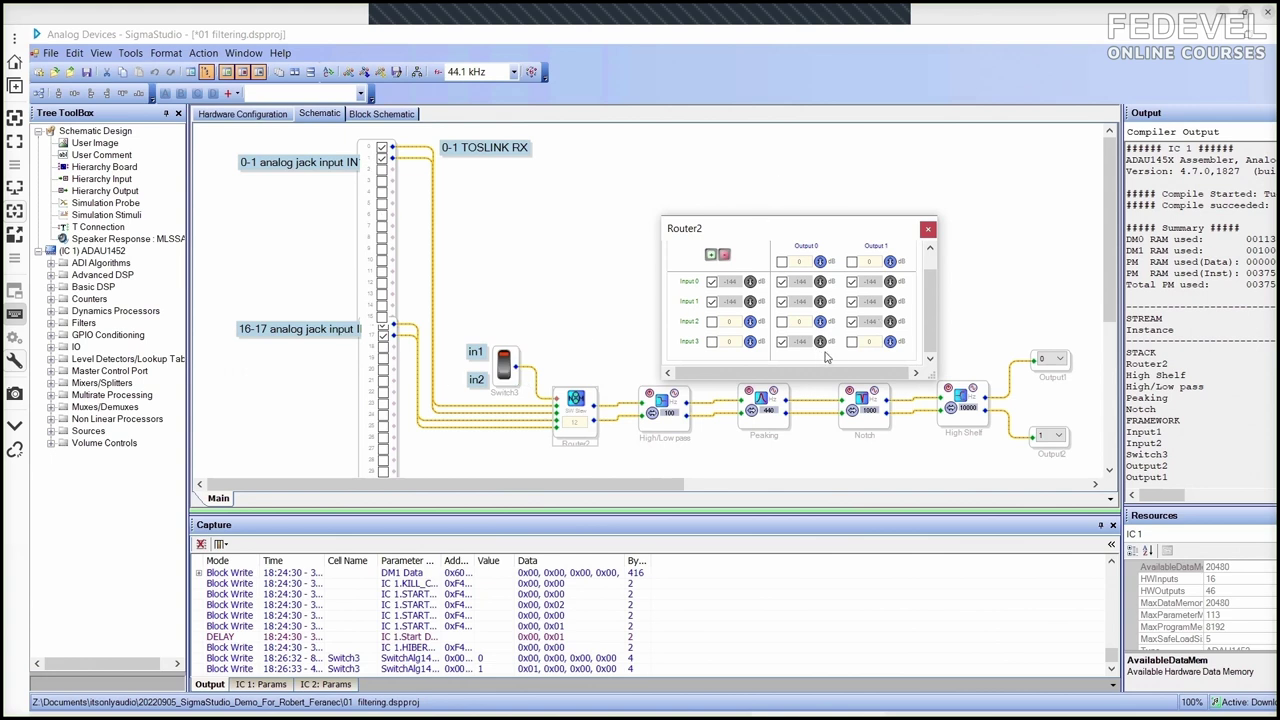
mouse_move(927, 360)
mouse_down()
mouse_move(933, 310)
mouse_move(935, 348)
mouse_up()
drag(868, 378, 878, 378)
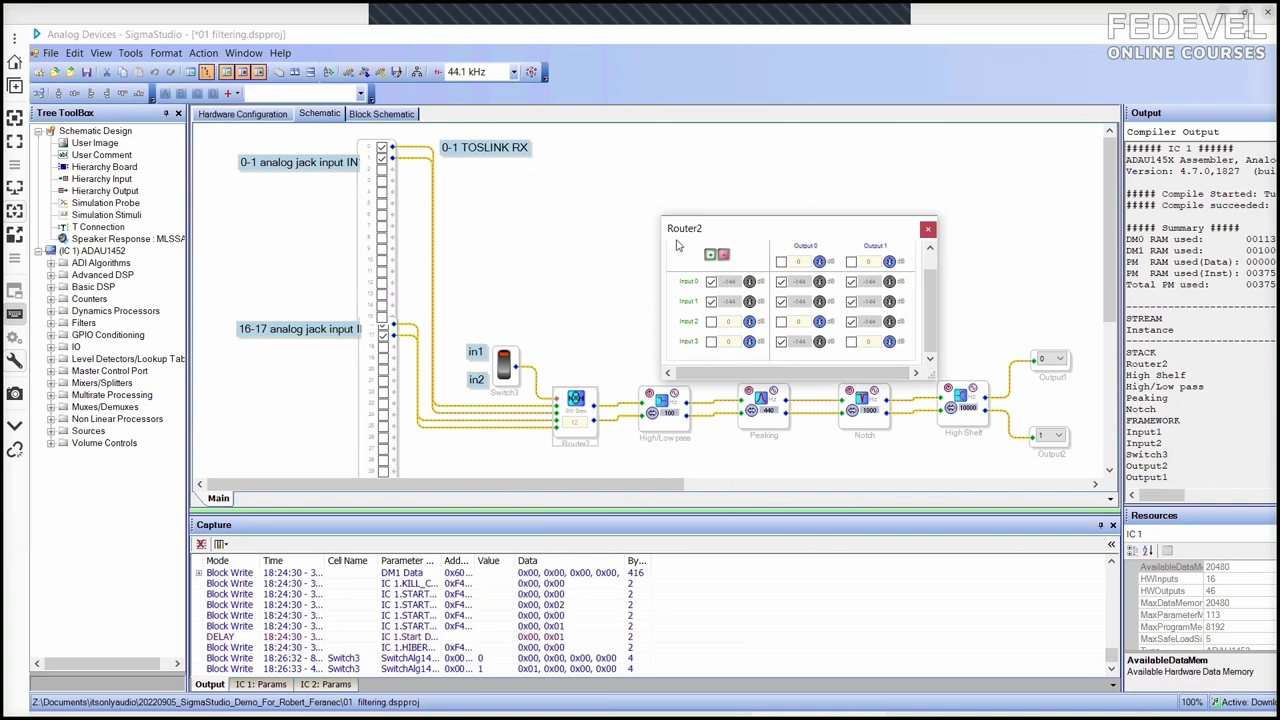
drag(682, 236, 752, 284)
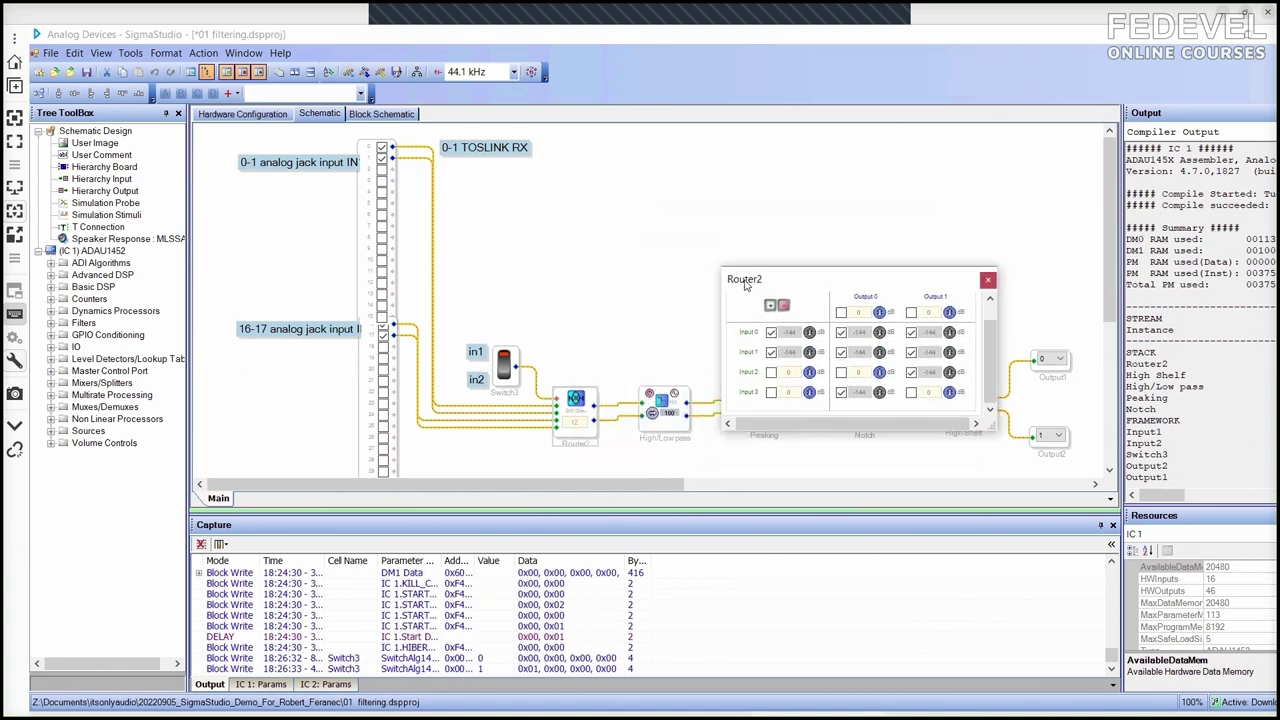
click(1046, 376)
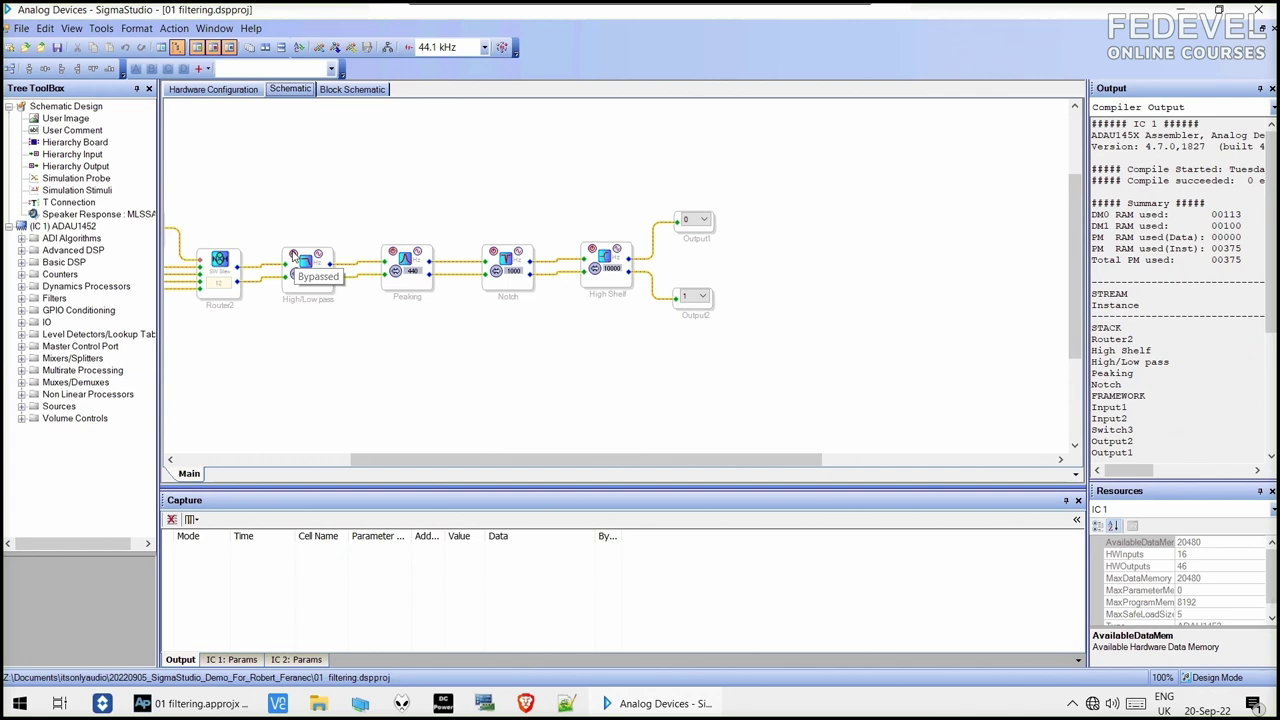
Take the High/Low pass block out of bypass and check its low pass filter settings.
click(293, 254)
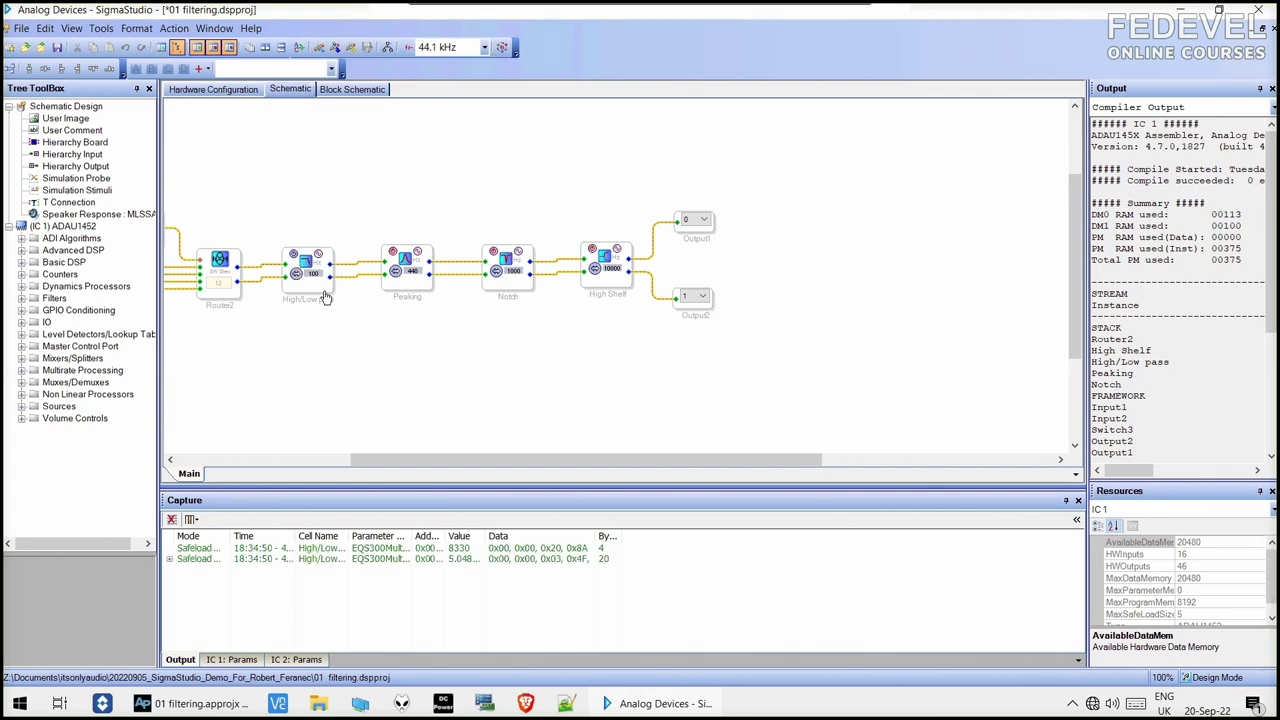
click(306, 263)
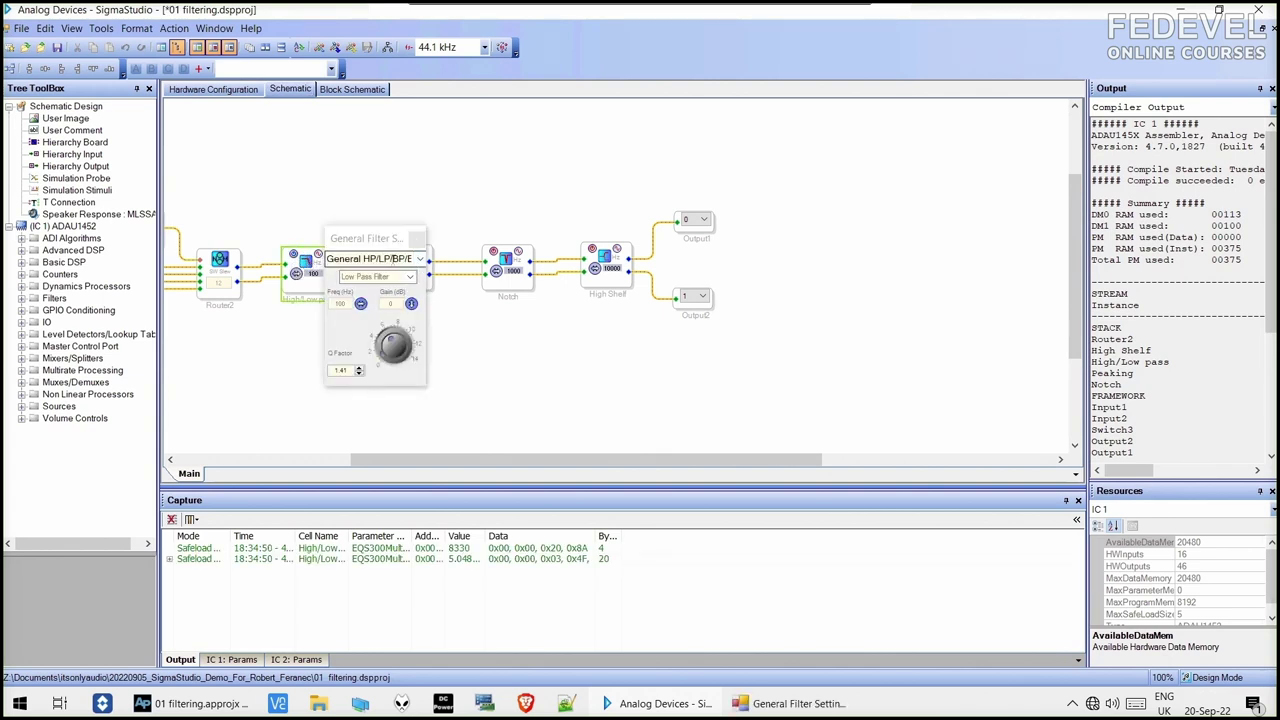
click(416, 238)
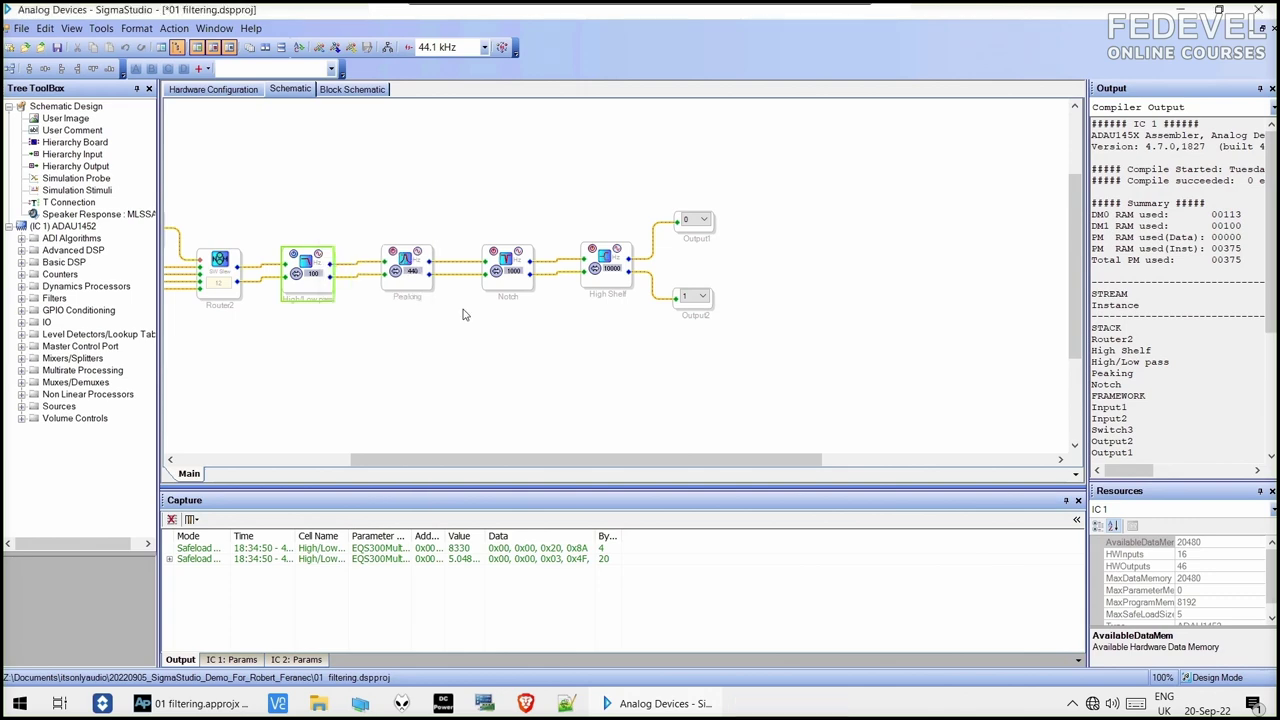
Switch to APx500 and run the Frequency Response measurement with the 350.0 ms sweep.
click(197, 702)
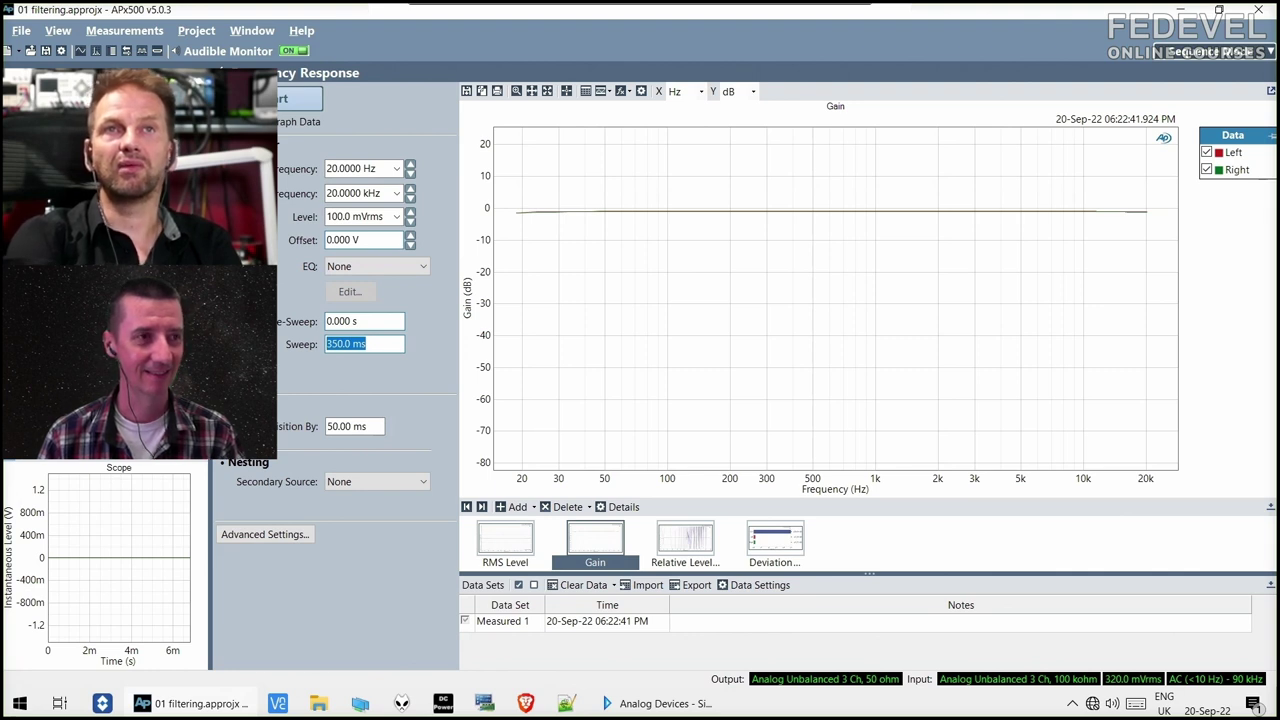
key(Return)
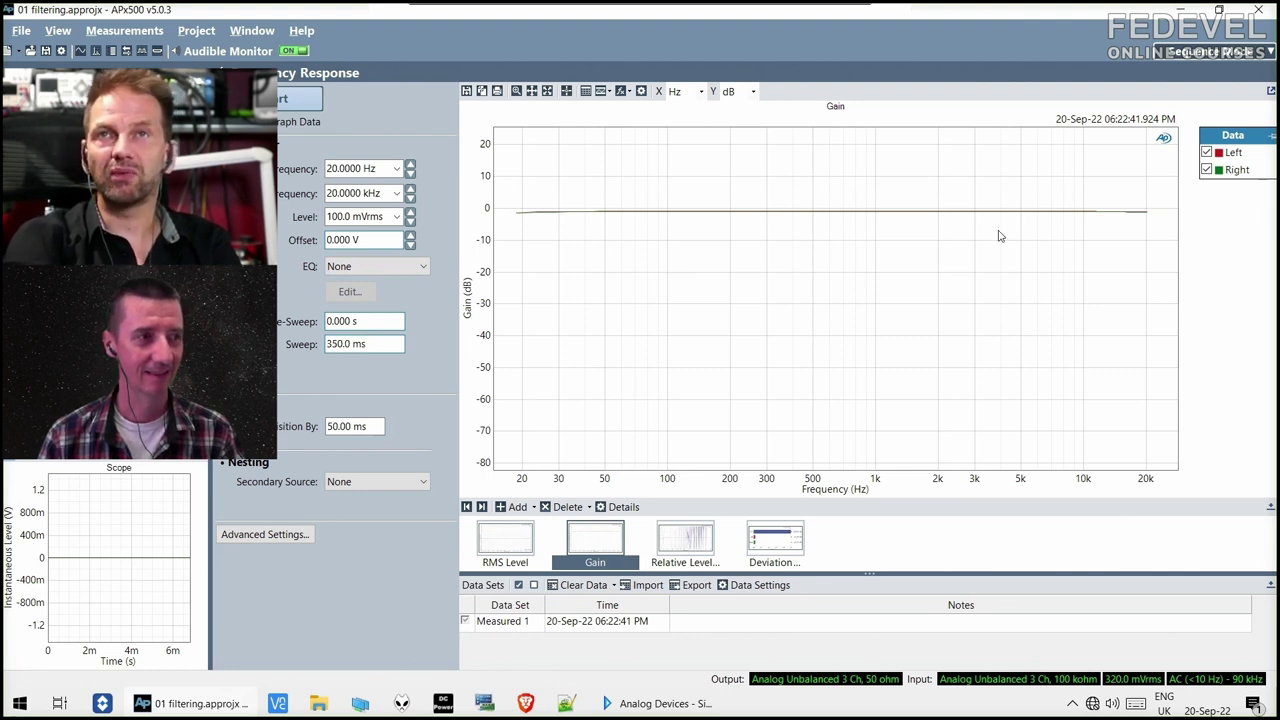
click(290, 99)
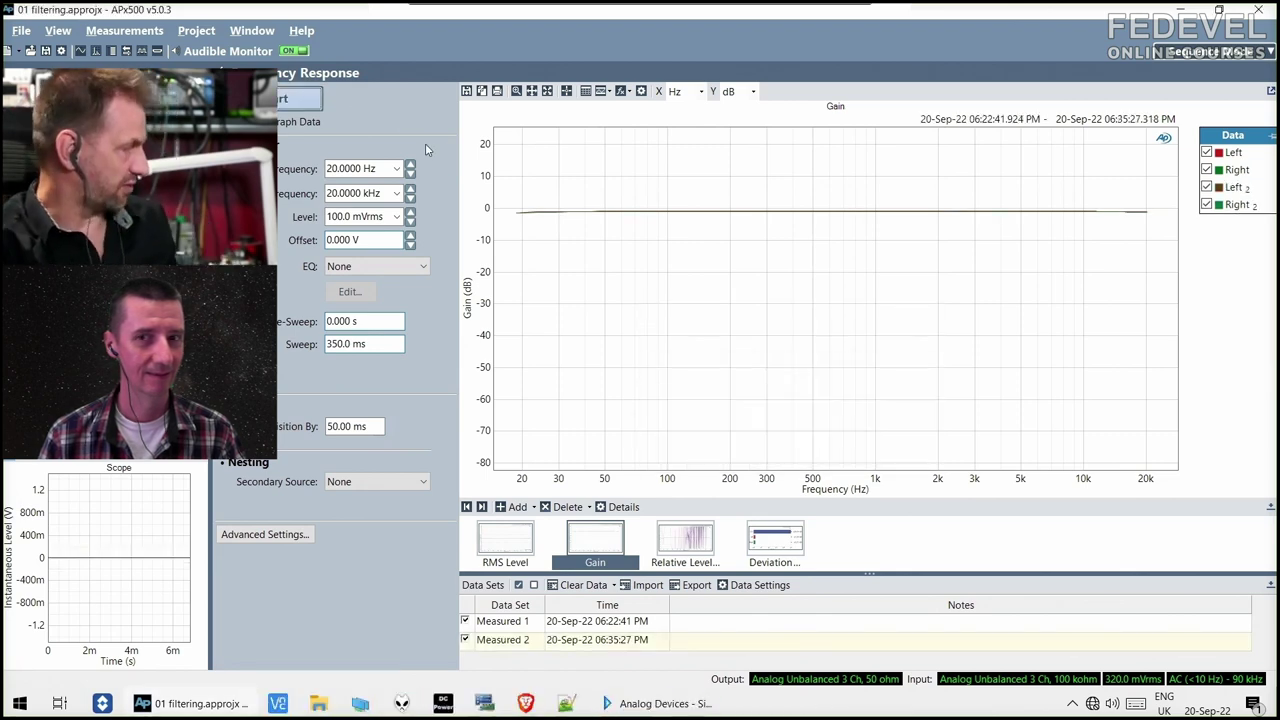
Link, compile and download the project in SigmaStudio, and rerun the Frequency Response measurement in APx500, finishing with a fresh data set.
key(alt+Tab)
click(320, 50)
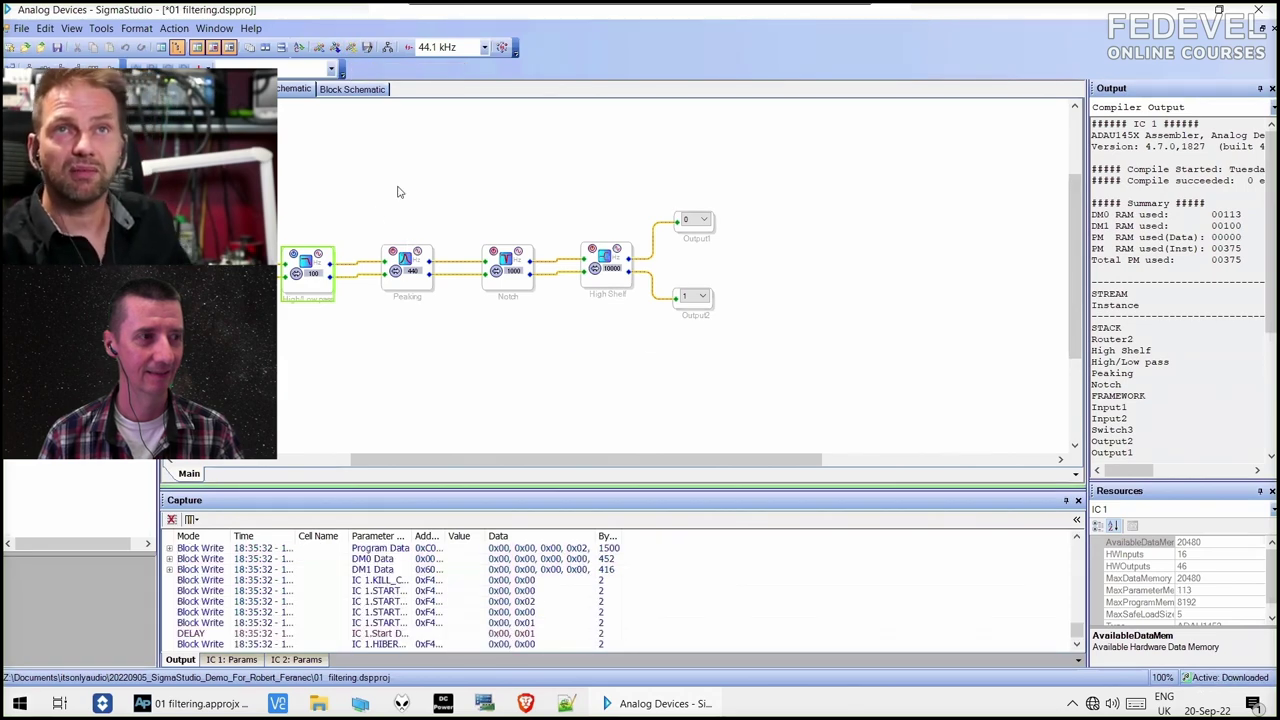
key(alt+Tab)
click(289, 102)
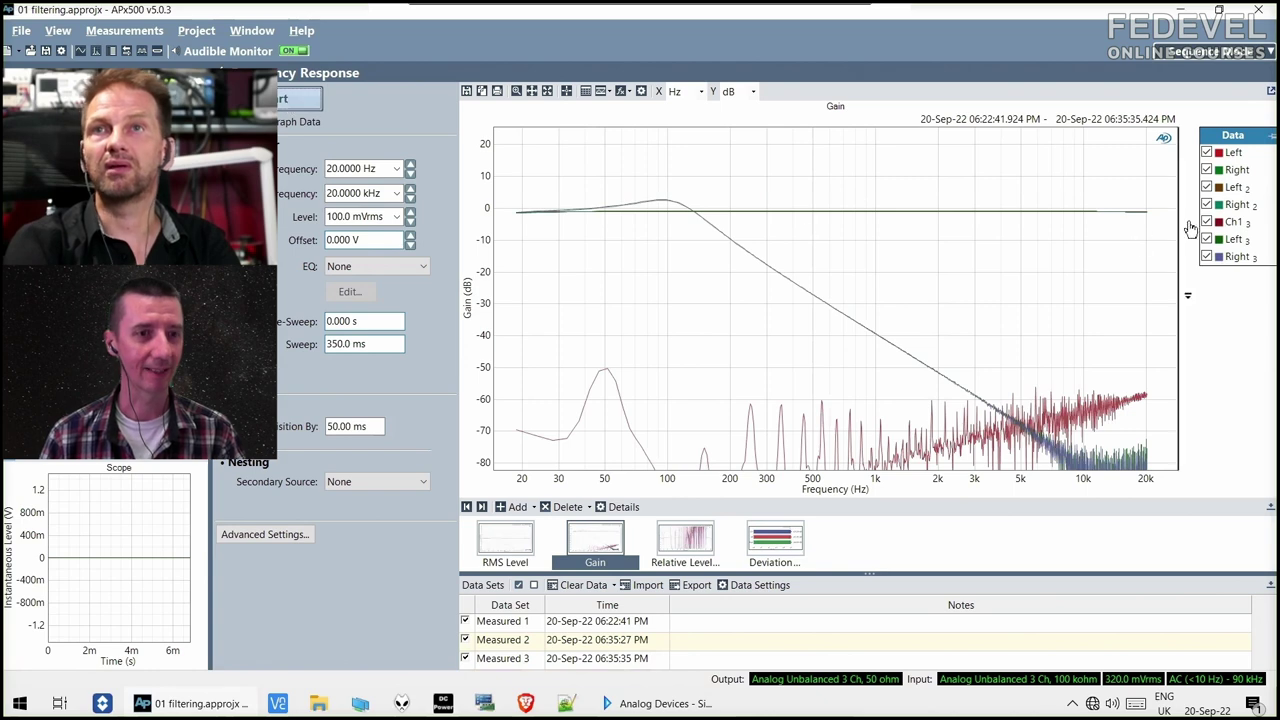
click(303, 103)
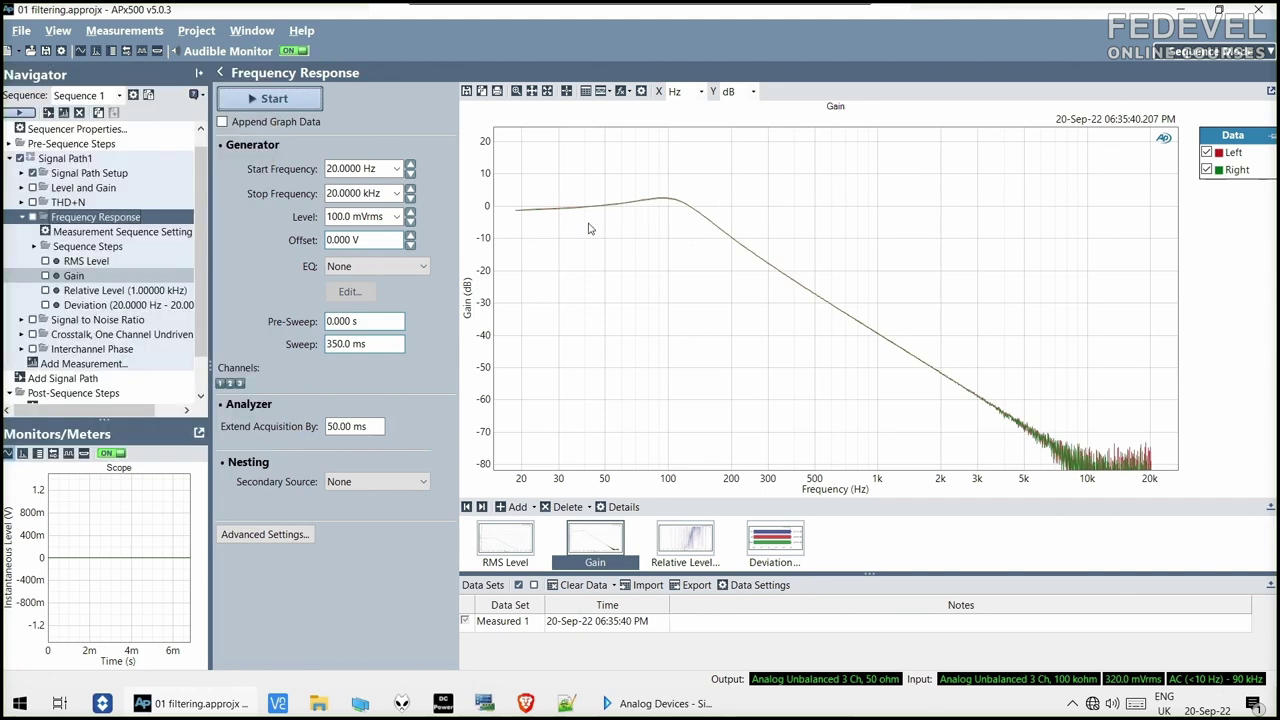
Switch to SigmaStudio and set the Q factor of the High/Low pass filter to 0.71.
key(alt+Tab)
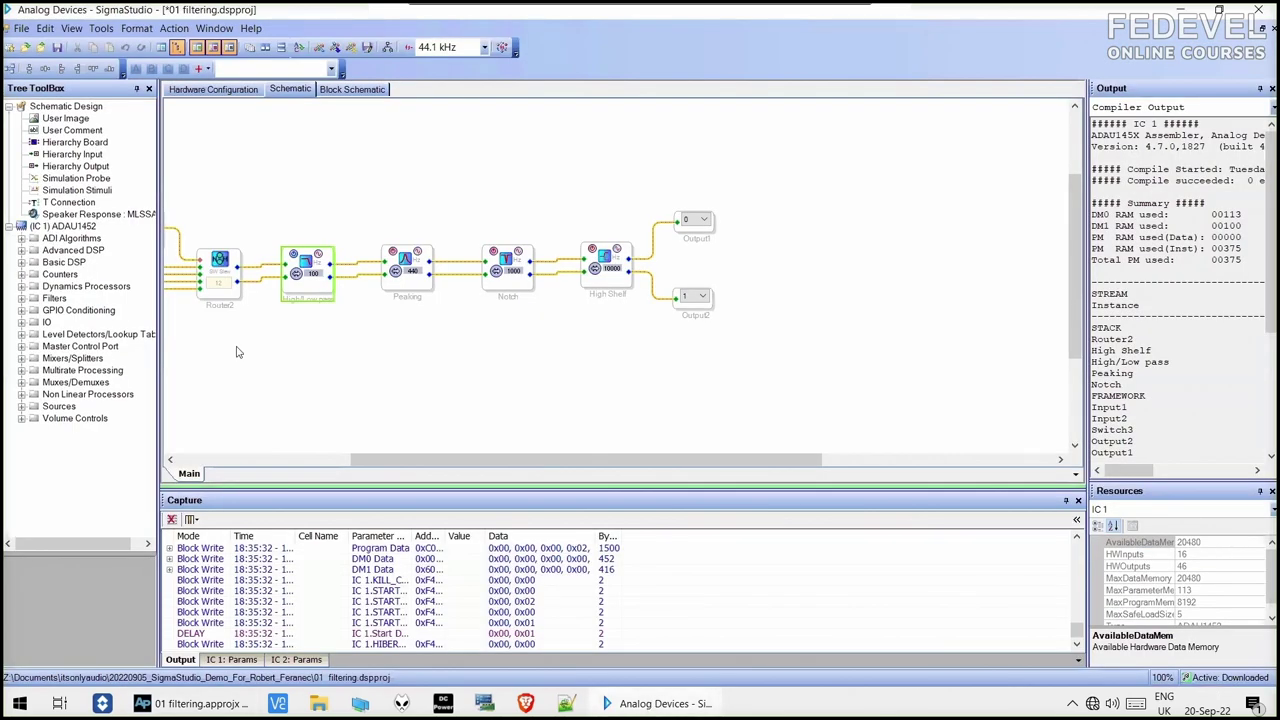
click(305, 262)
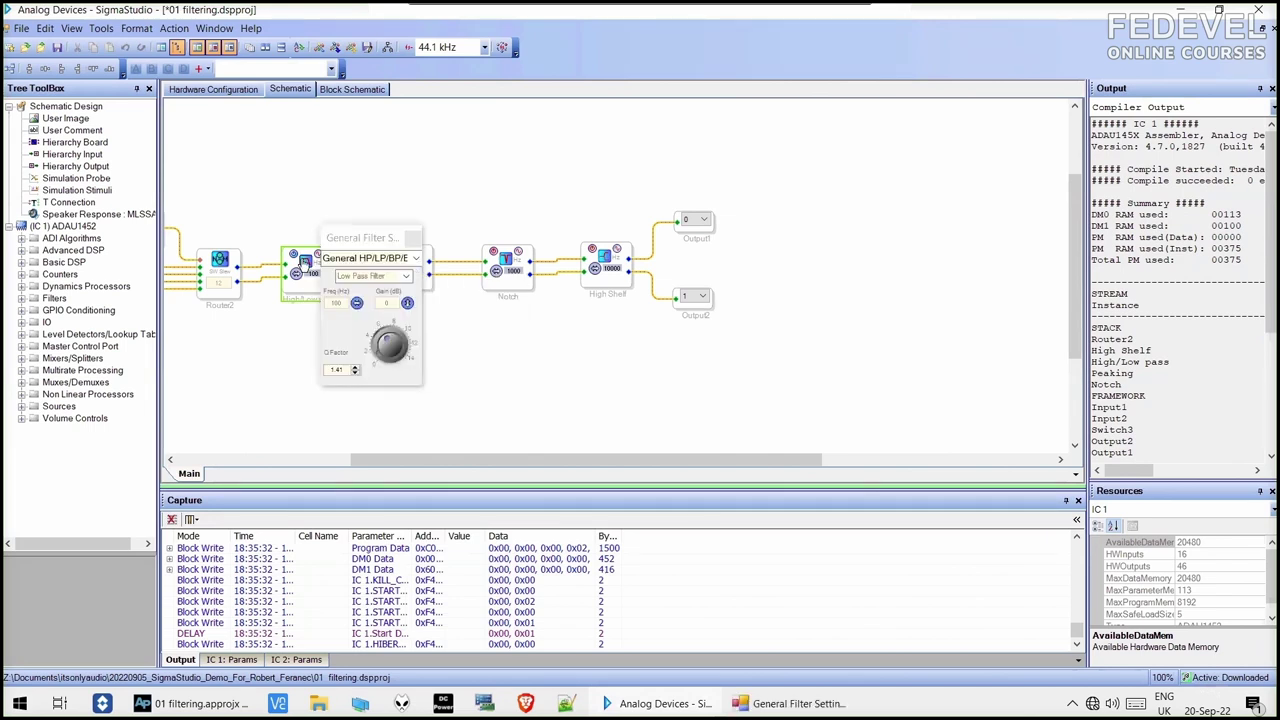
click(341, 371)
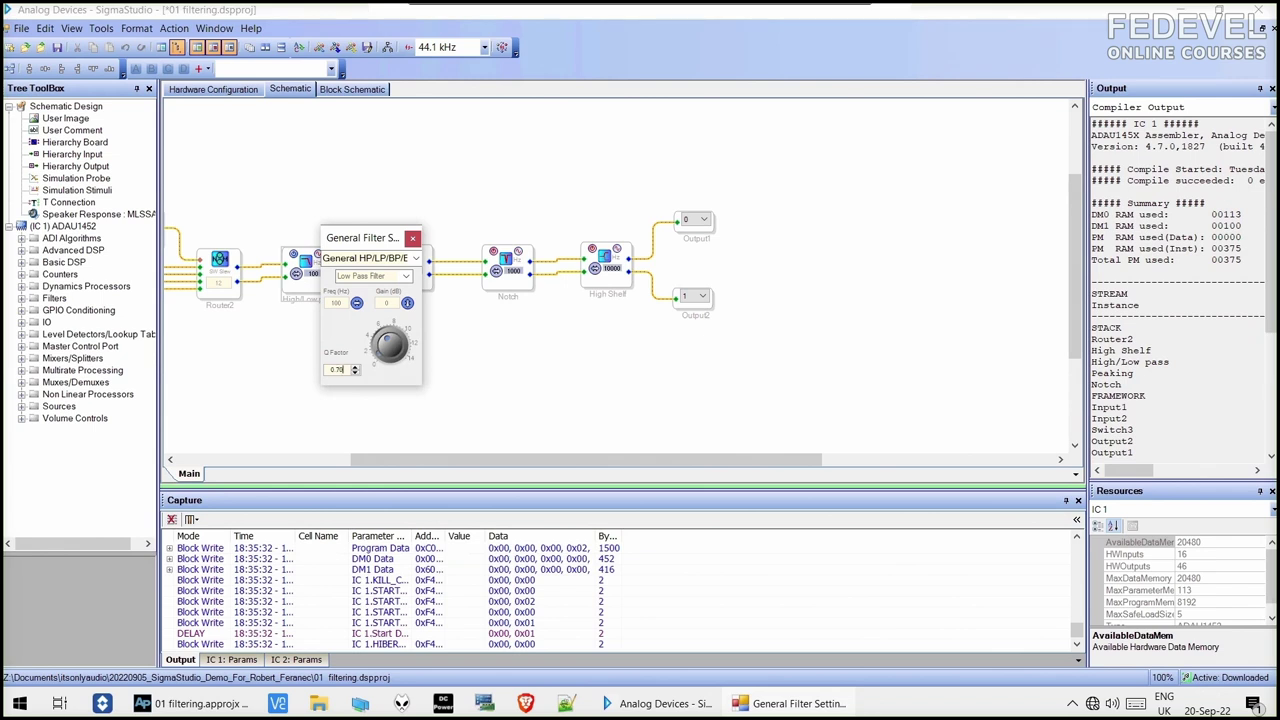
key(Return)
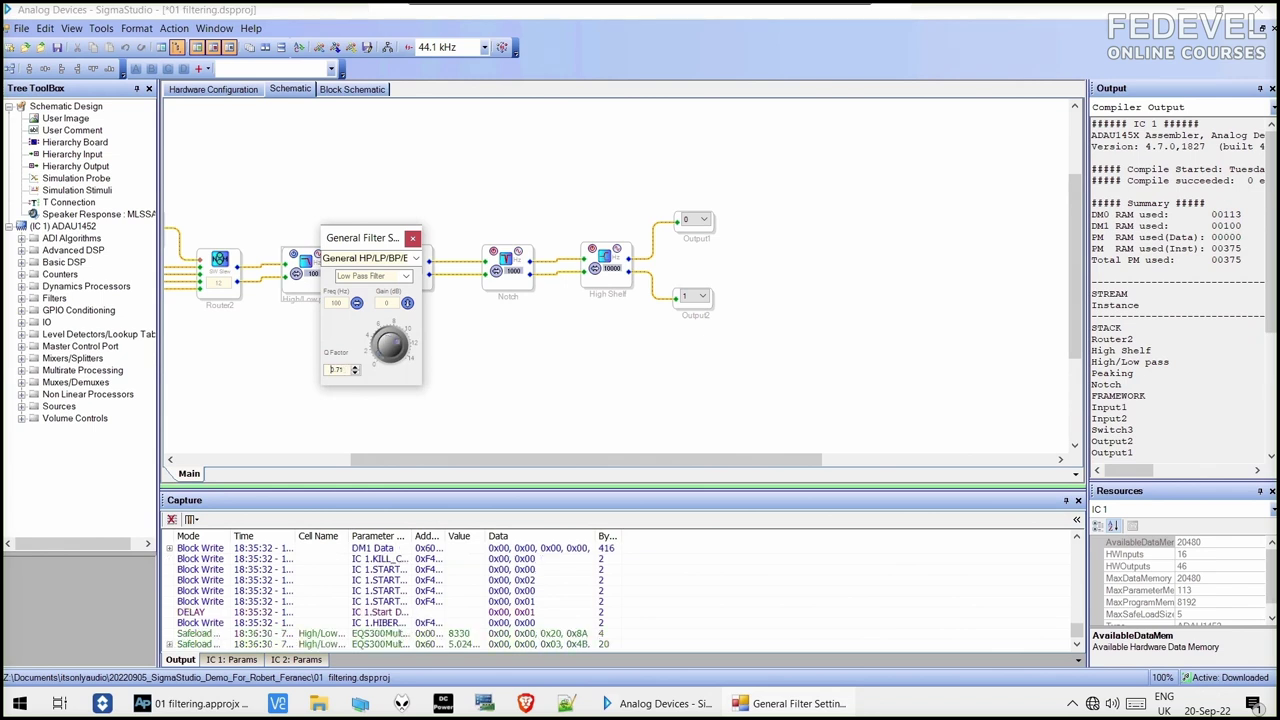
click(412, 238)
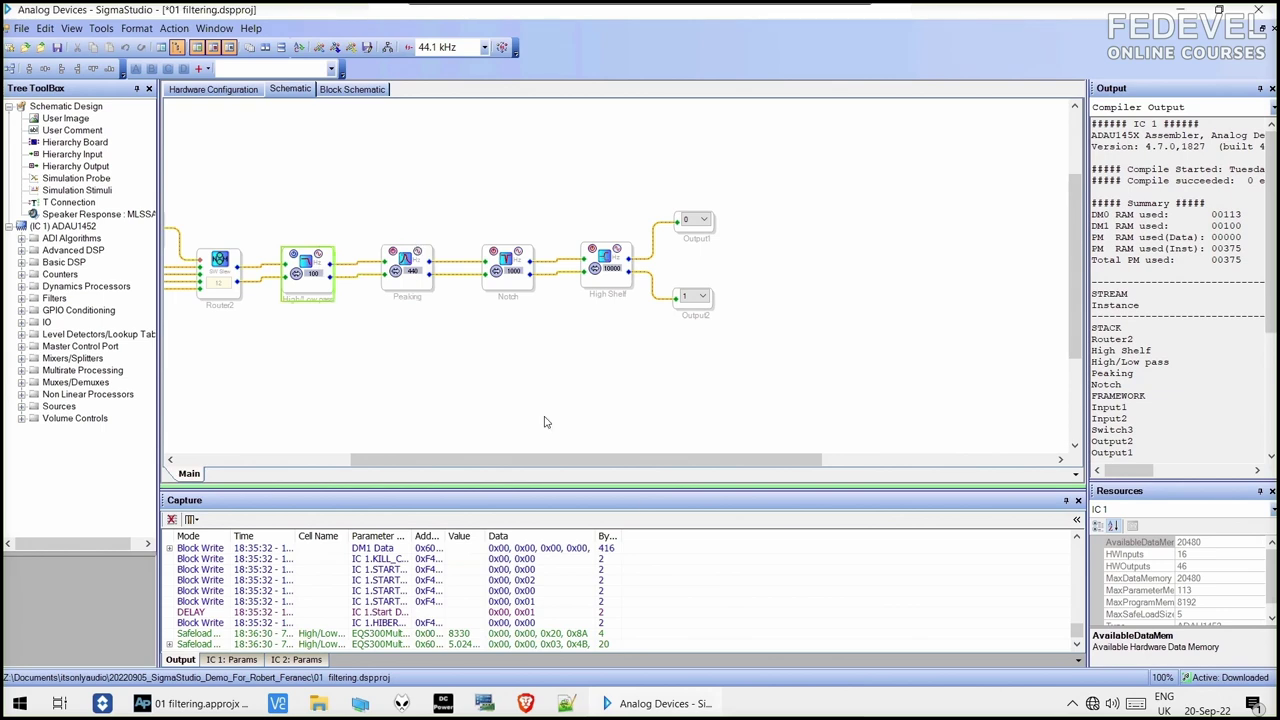
In APx500, run Frequency Response with graph data appended to compare both Q factors, and rerun it as a fresh measurement.
click(207, 706)
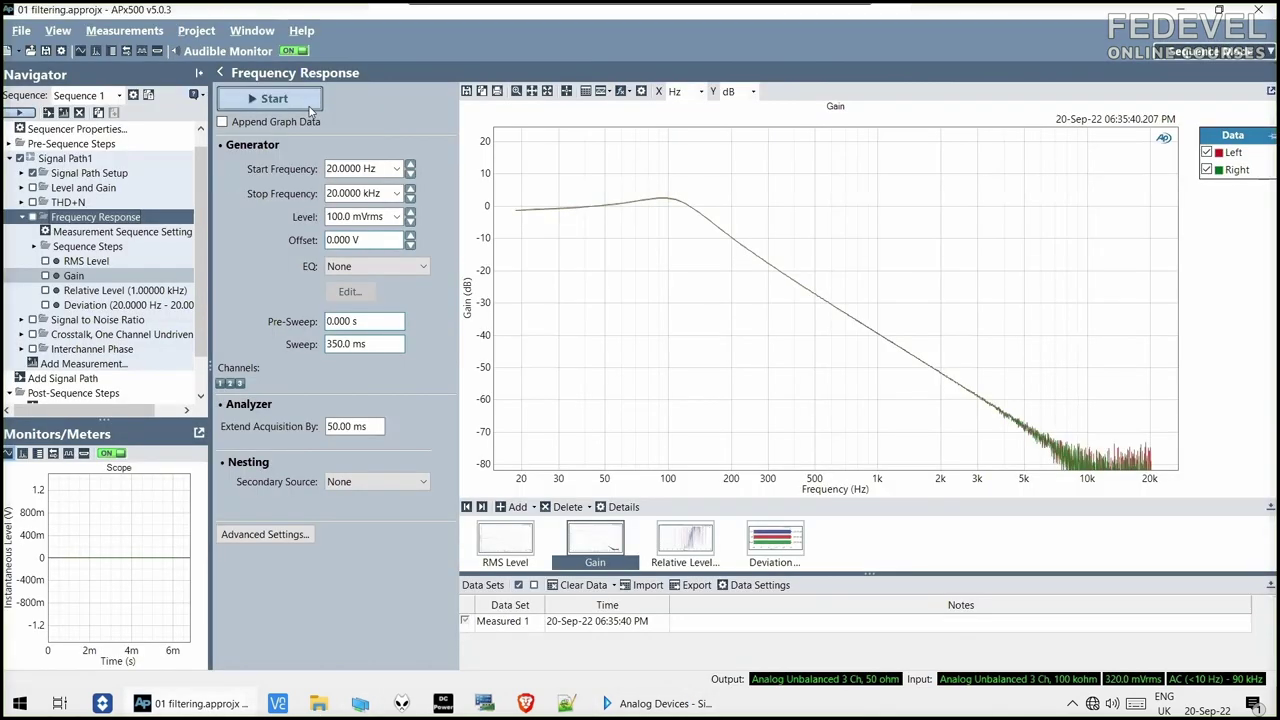
click(288, 124)
click(295, 103)
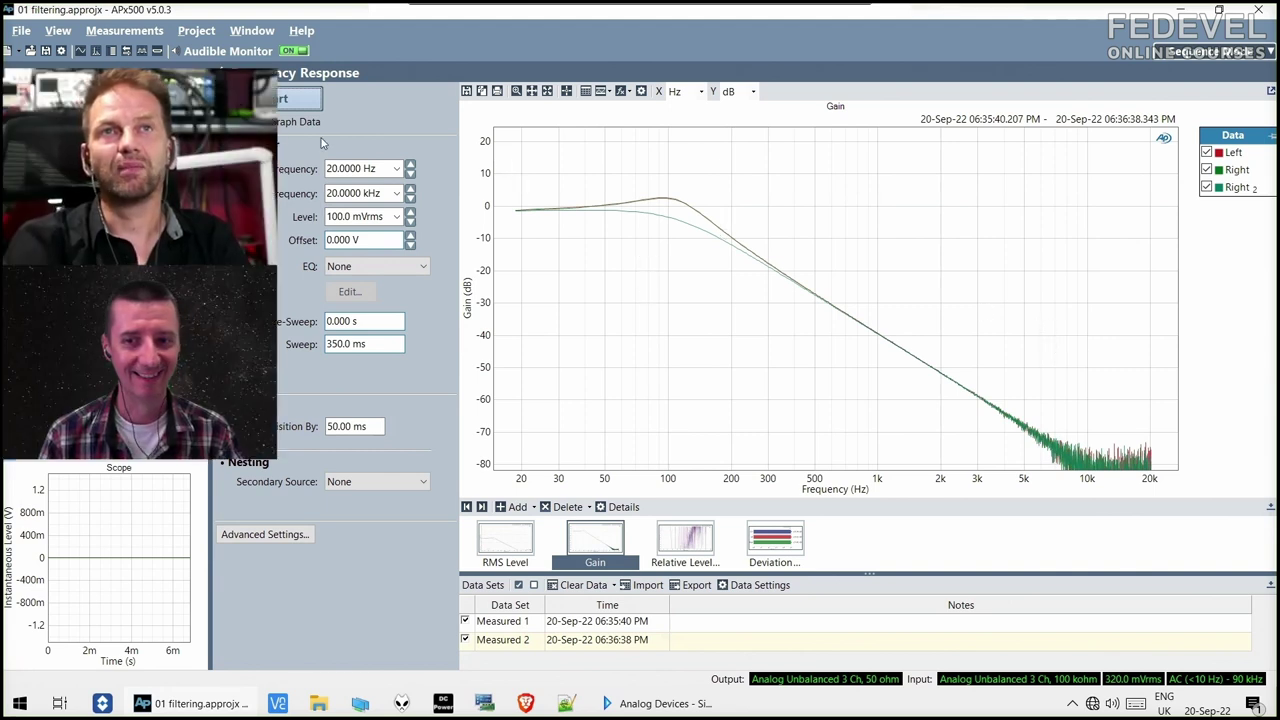
click(289, 101)
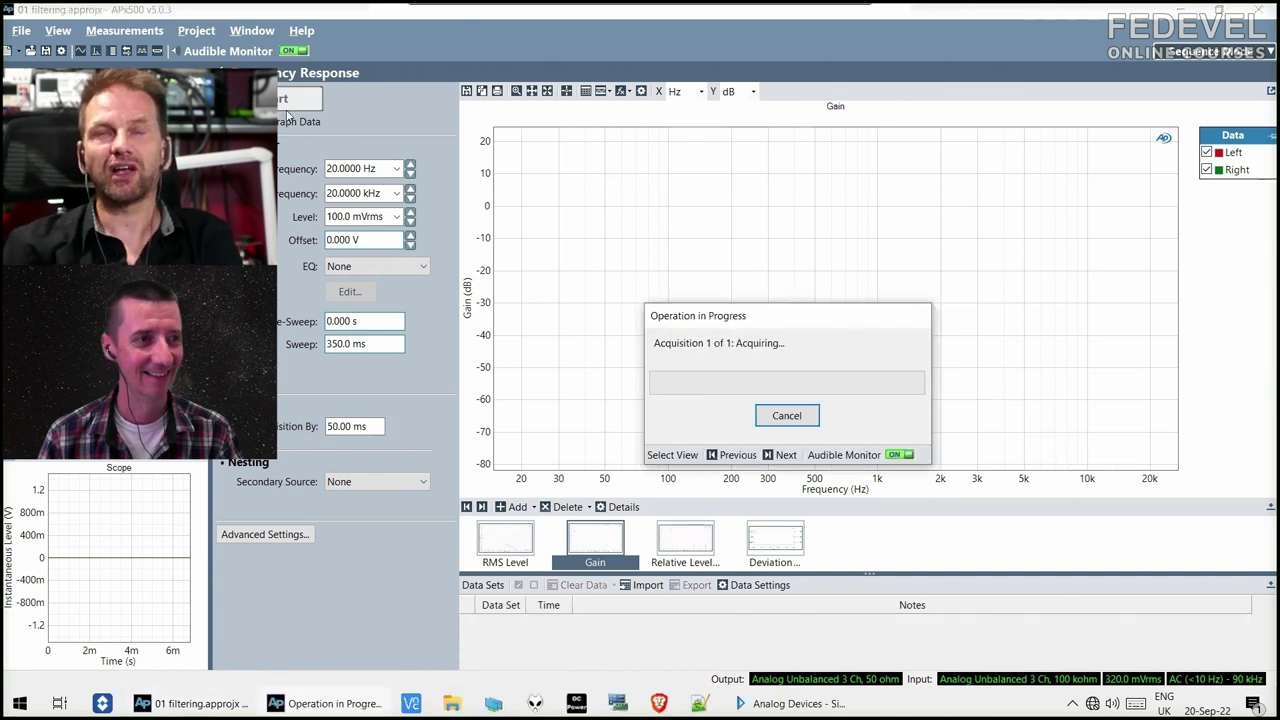
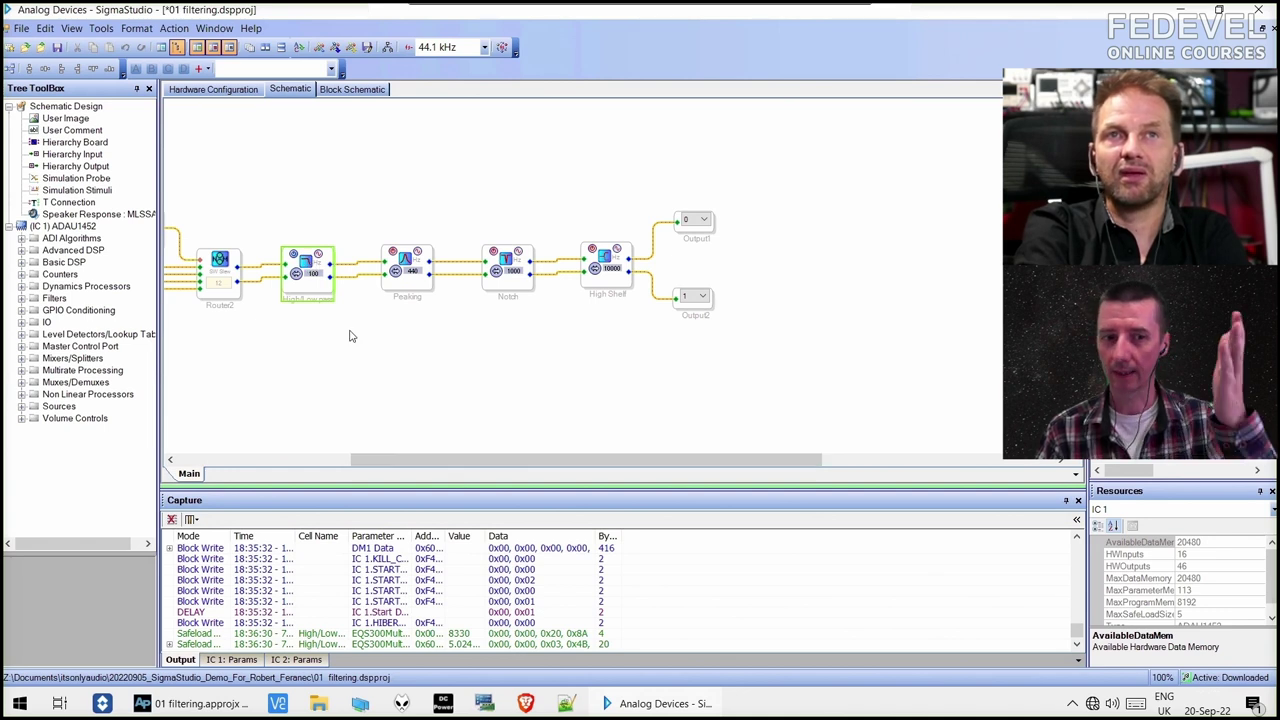
In SigmaStudio, check the High/Low pass settings, widen the gap between that block and Peaking, and copy the High/Low pass block.
double_click(306, 263)
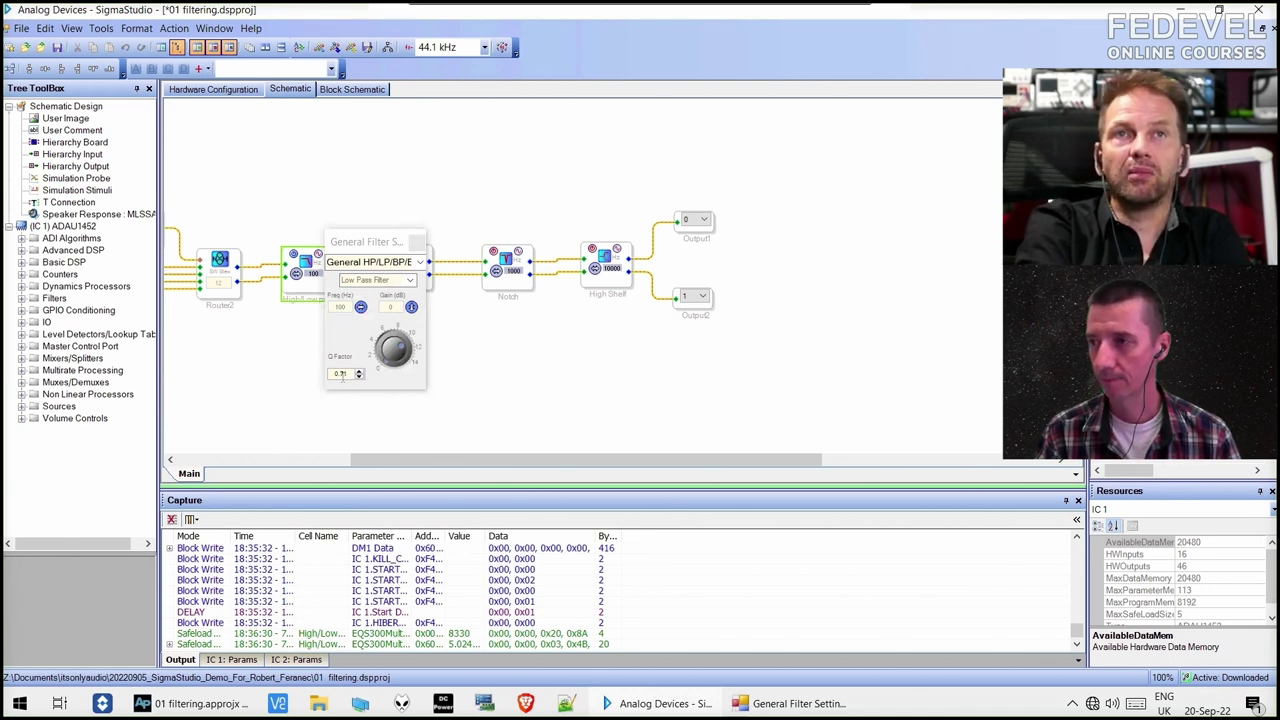
click(416, 242)
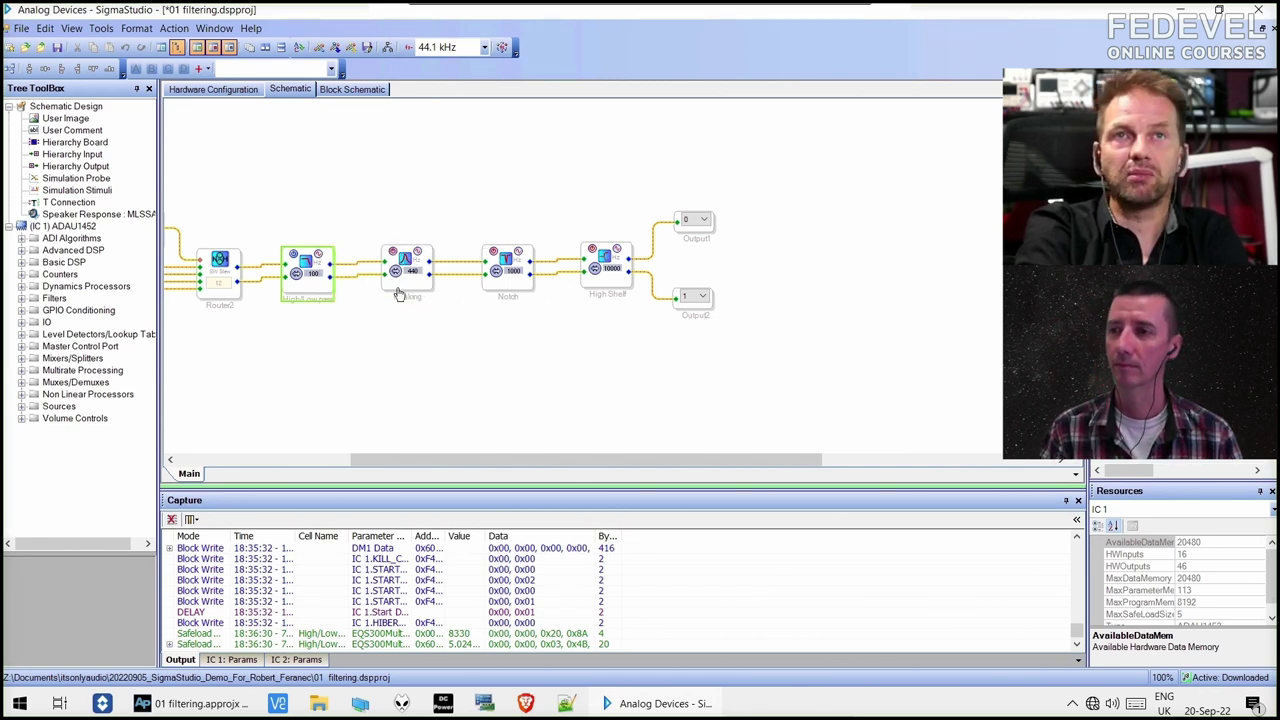
drag(400, 292, 442, 292)
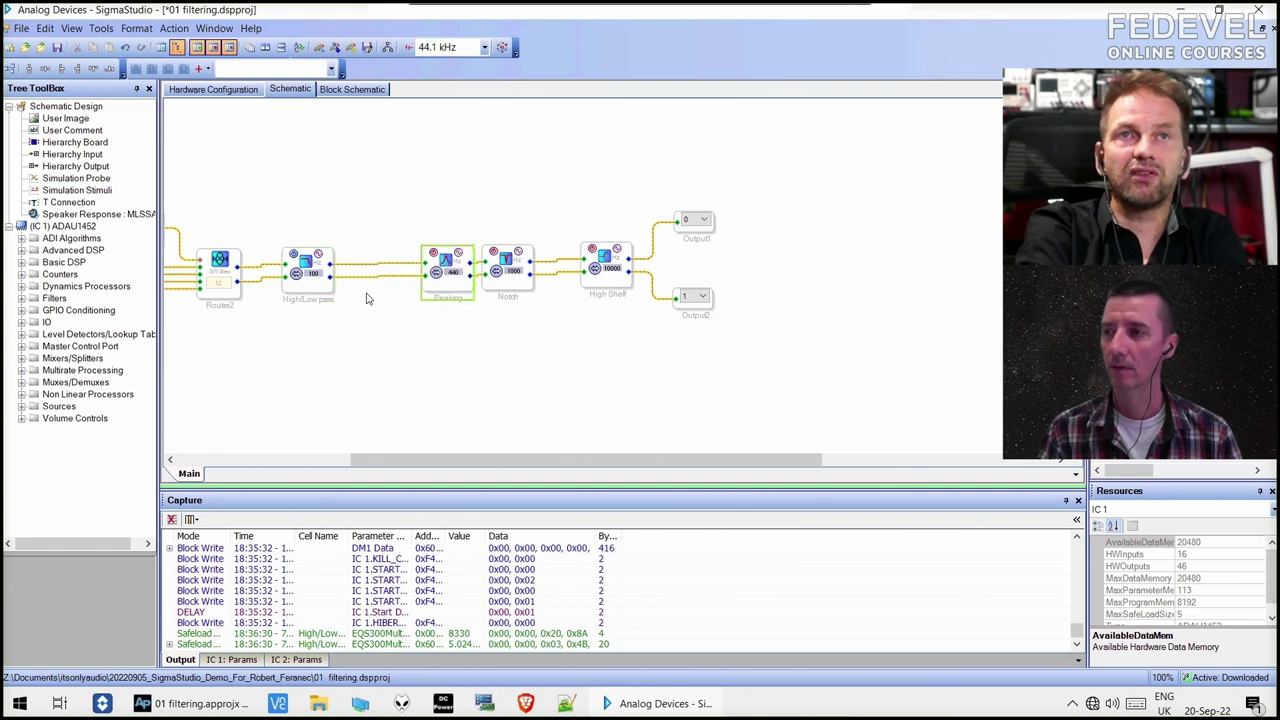
drag(318, 290, 288, 290)
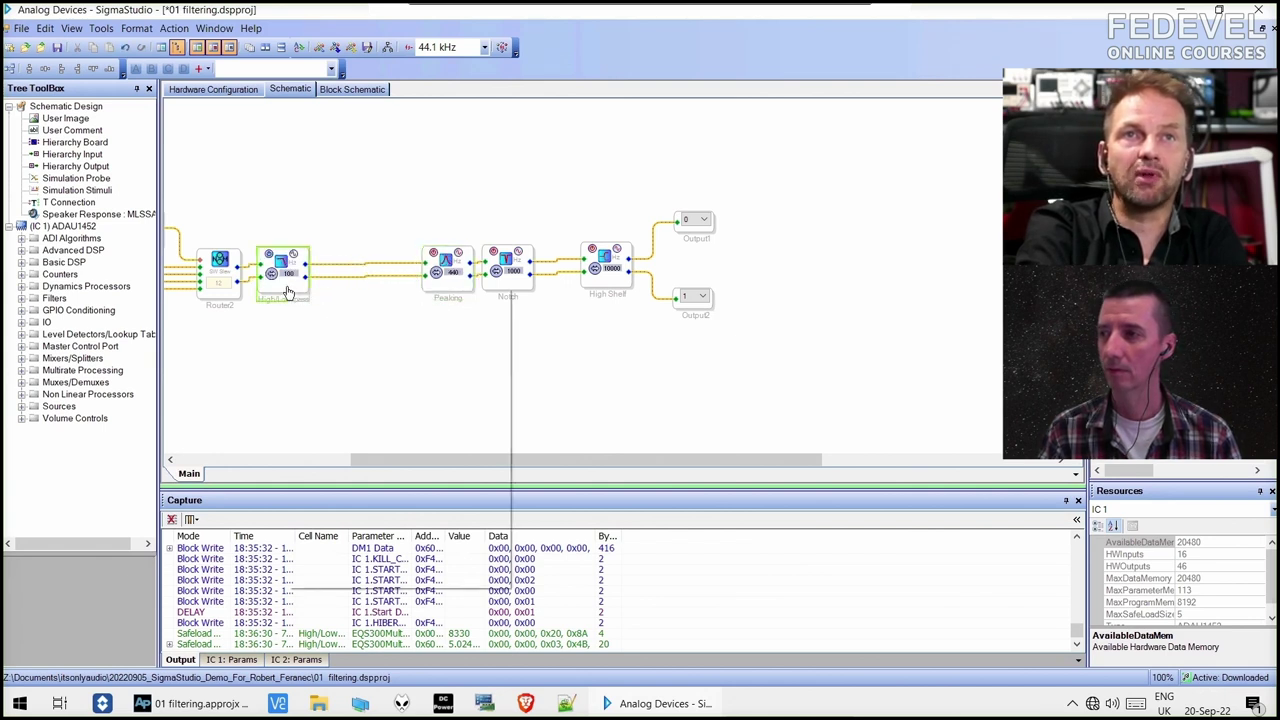
right_click(288, 290)
click(330, 411)
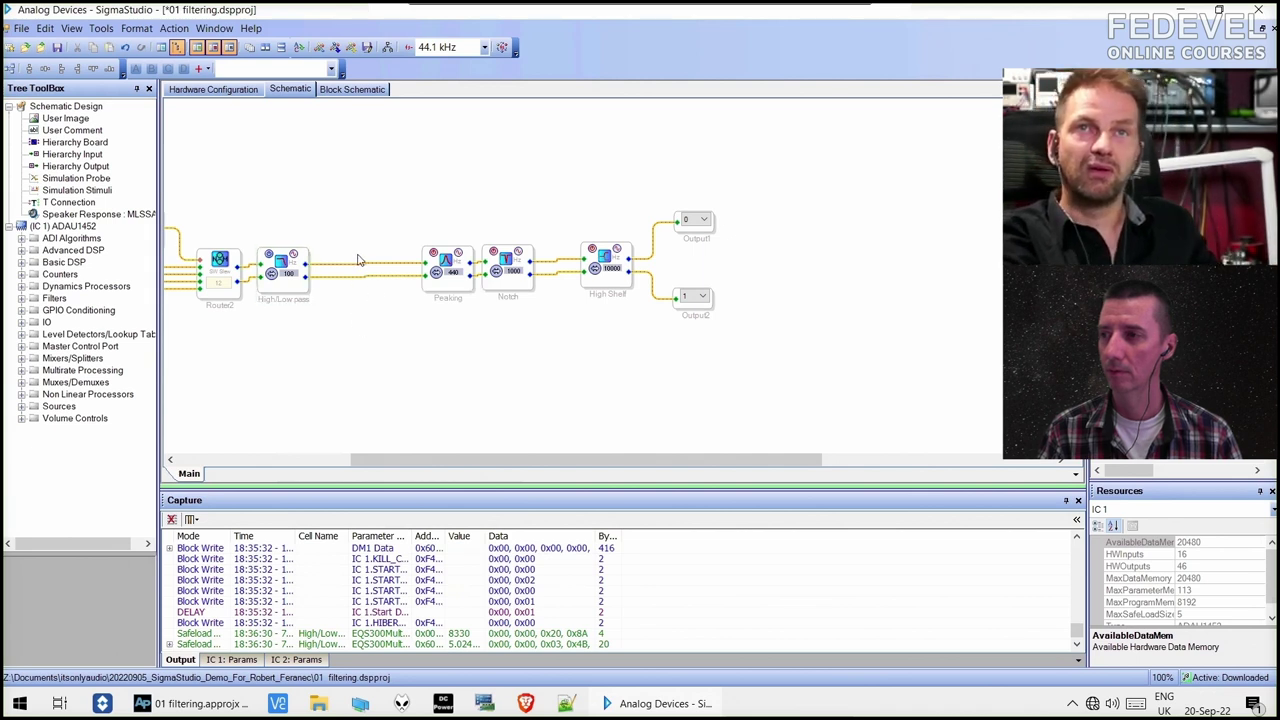
Replace the two wires between High/Low pass and Peaking with a pasted copy of the filter, wired in series between them.
click(365, 277)
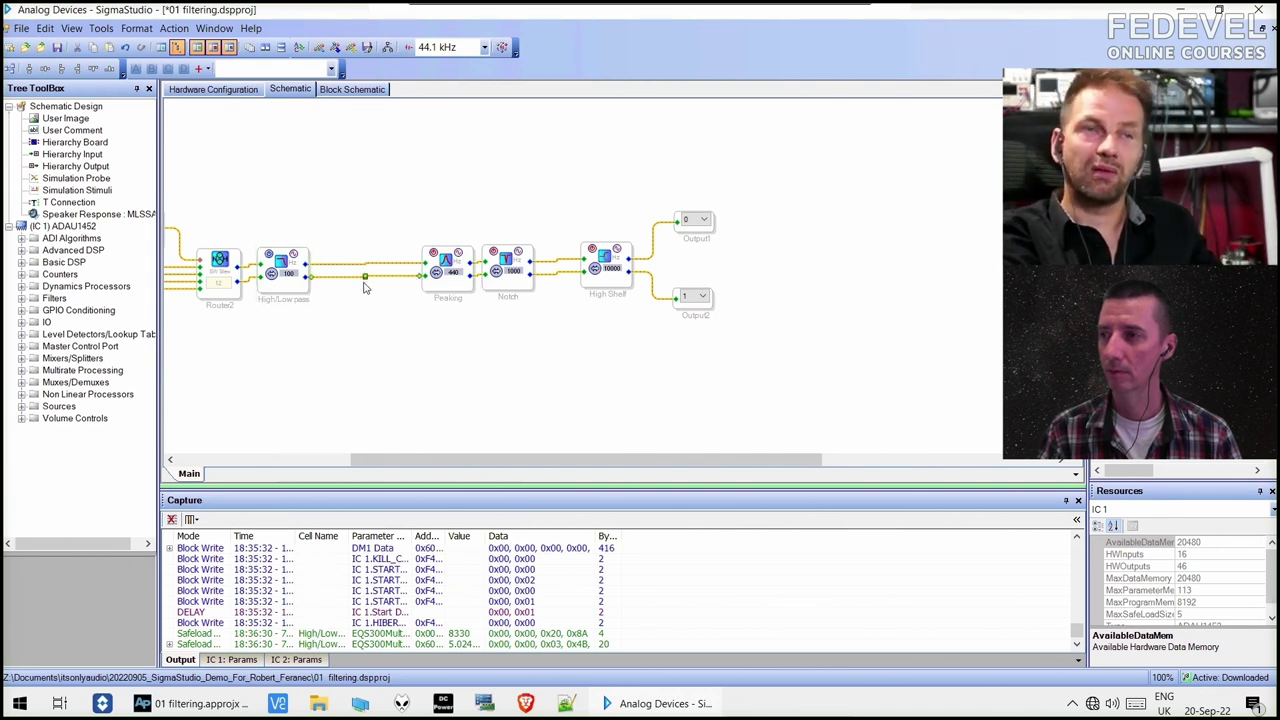
key(Delete)
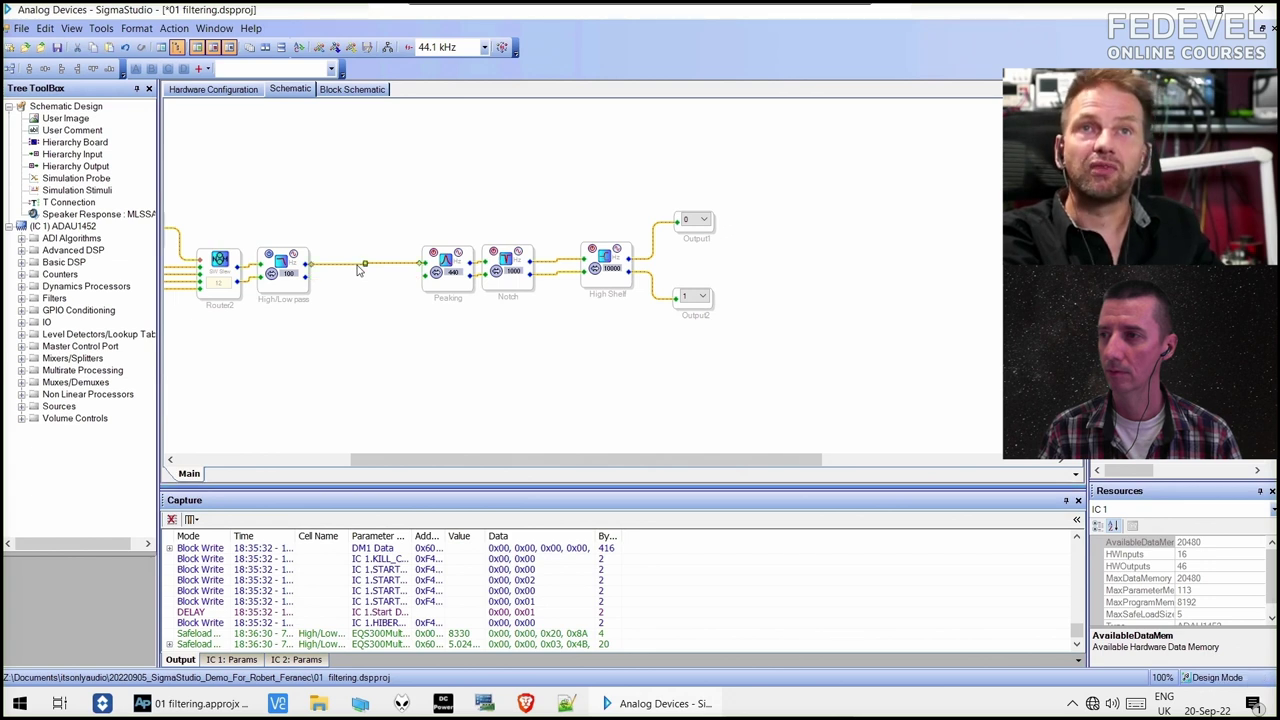
right_click(336, 164)
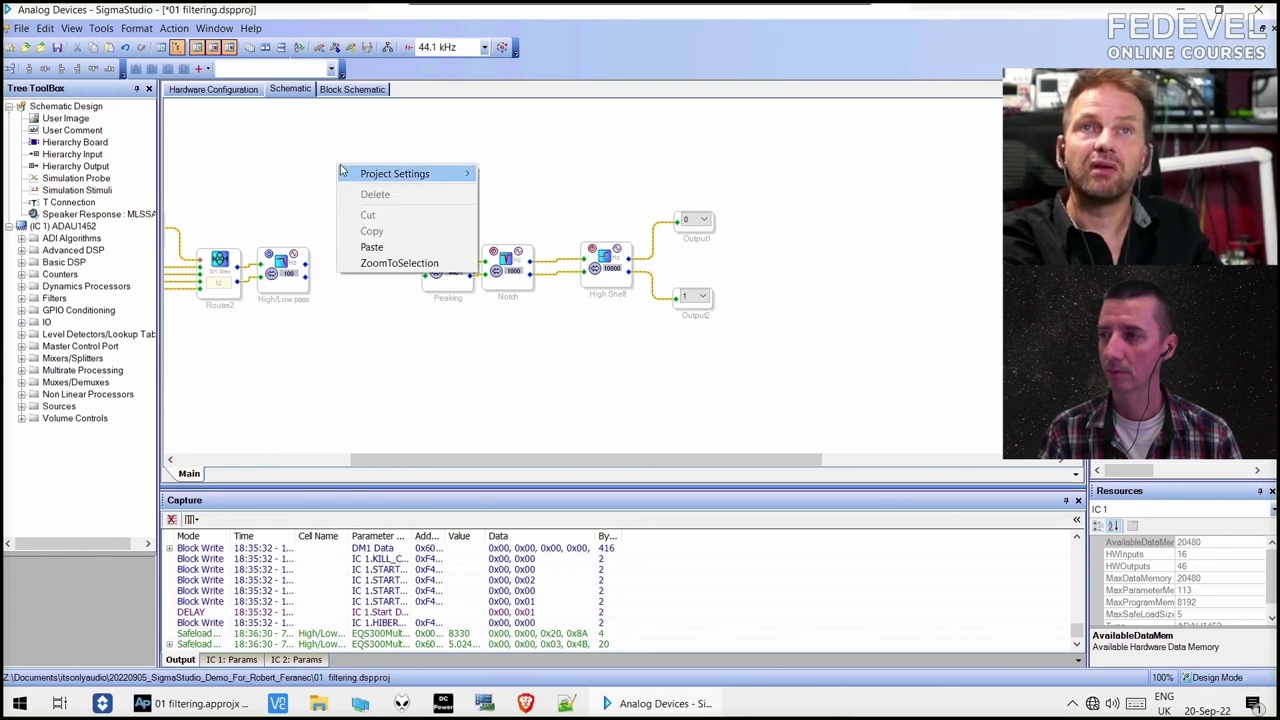
click(398, 247)
drag(365, 205, 372, 287)
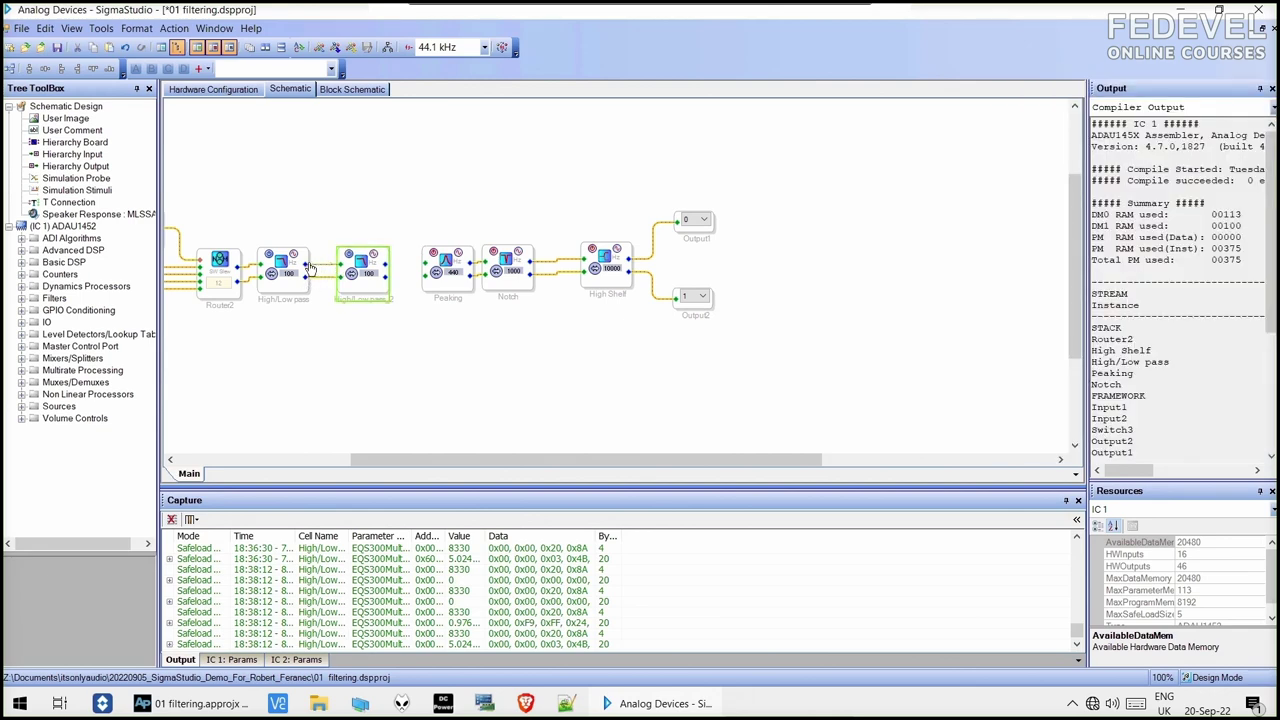
drag(420, 280, 397, 286)
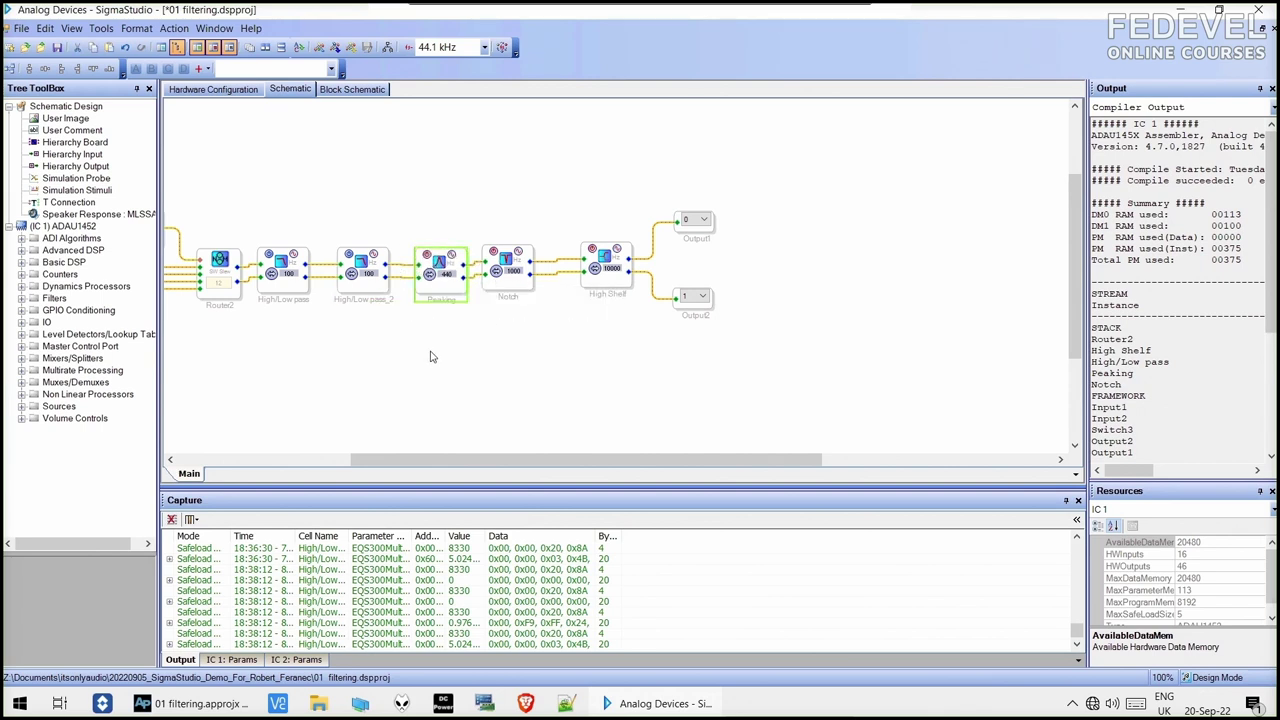
Link, compile and download the project, and in APx500 hide the graph cursors and run Frequency Response with graph data appended.
click(432, 355)
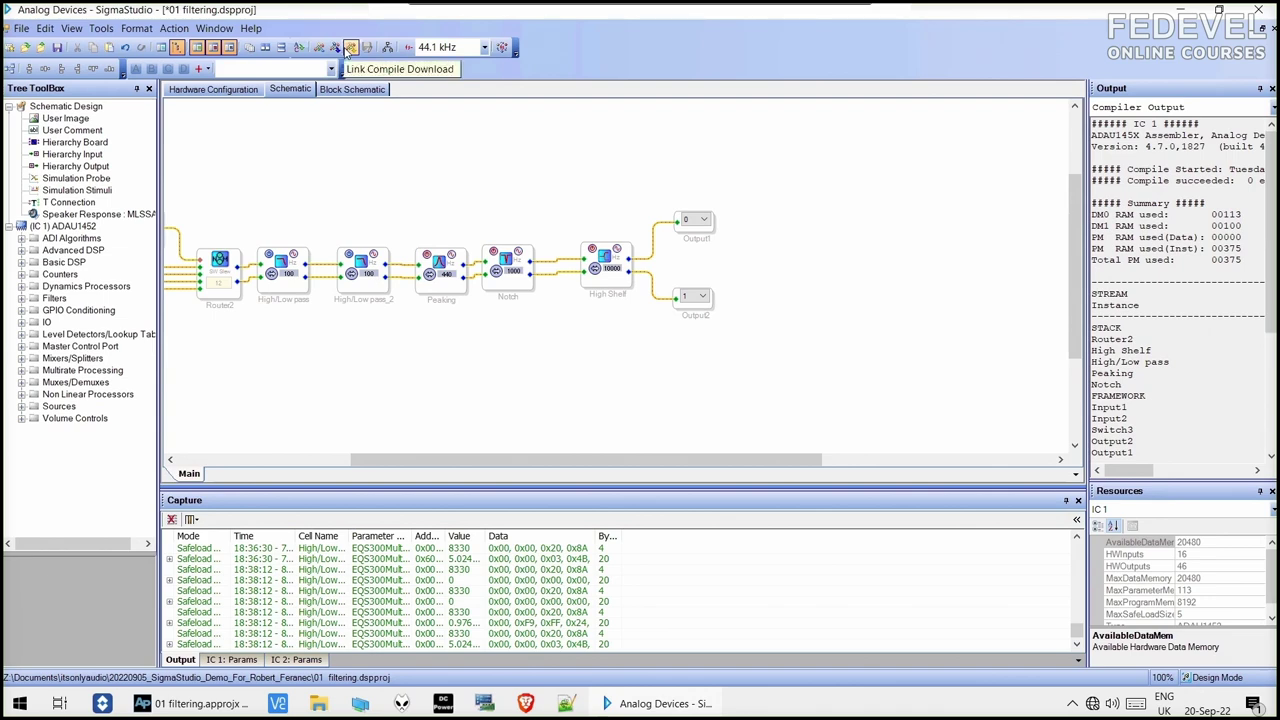
click(348, 50)
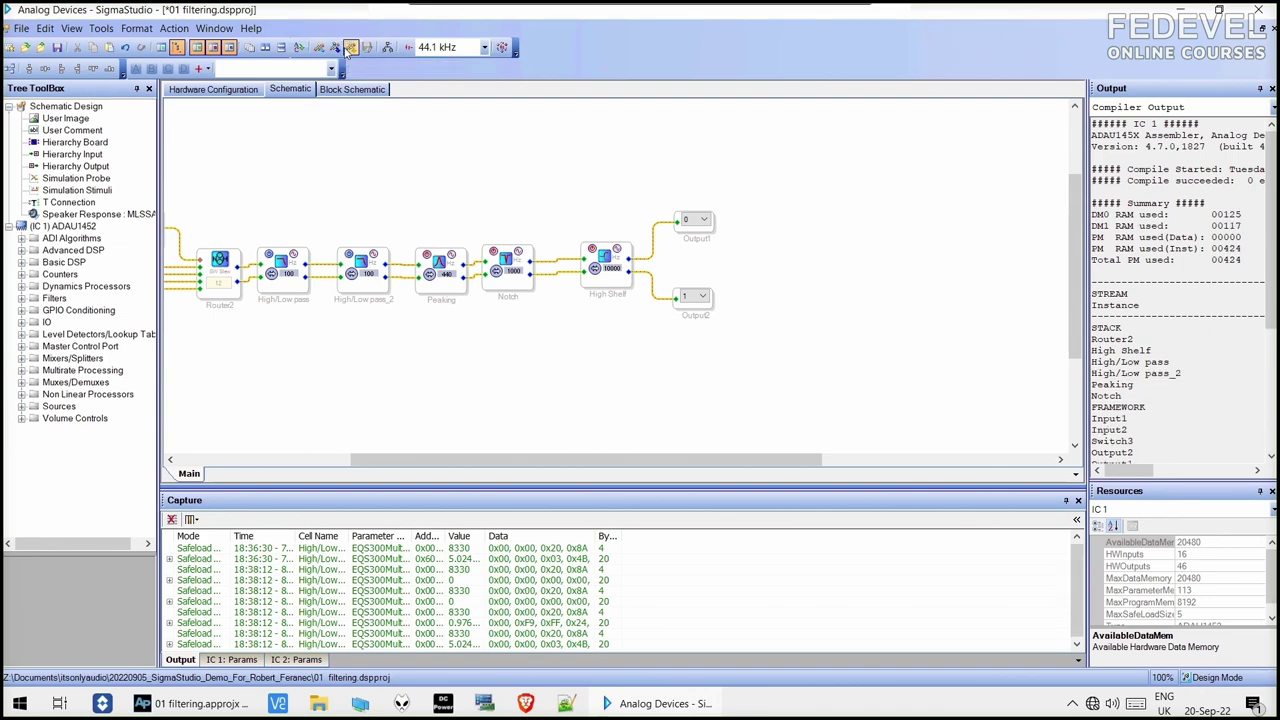
click(192, 704)
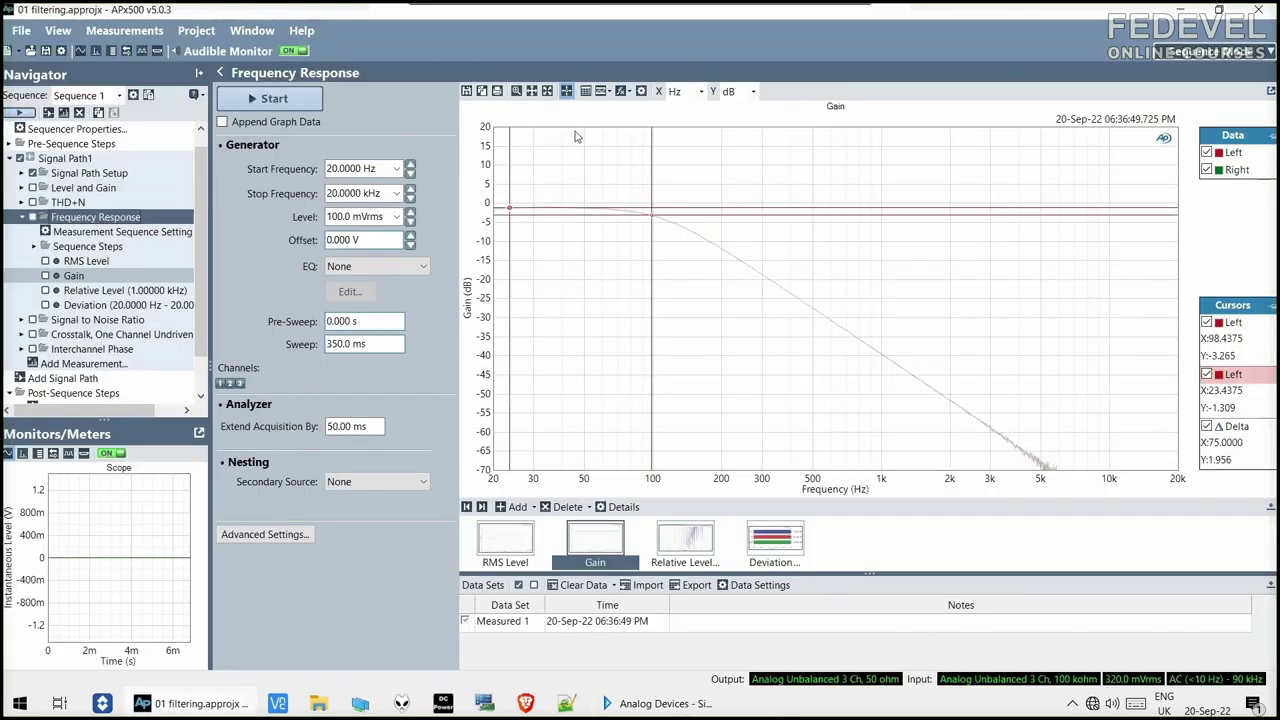
click(566, 91)
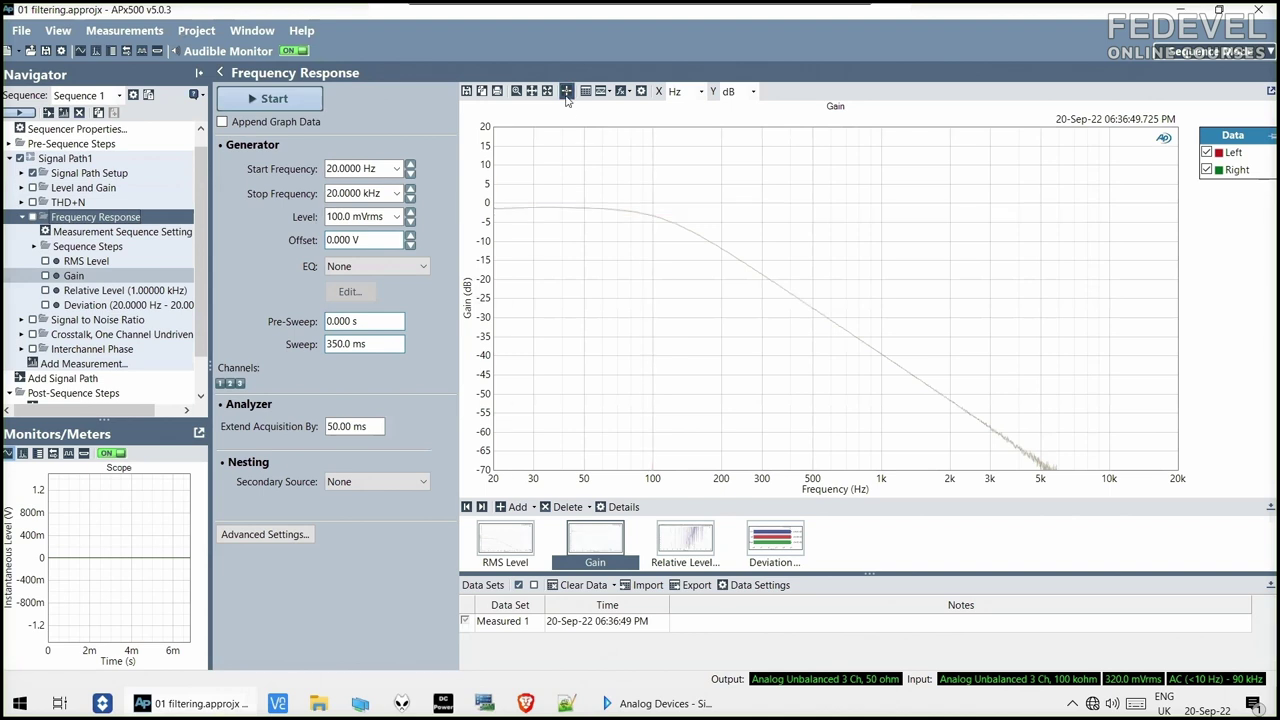
click(298, 101)
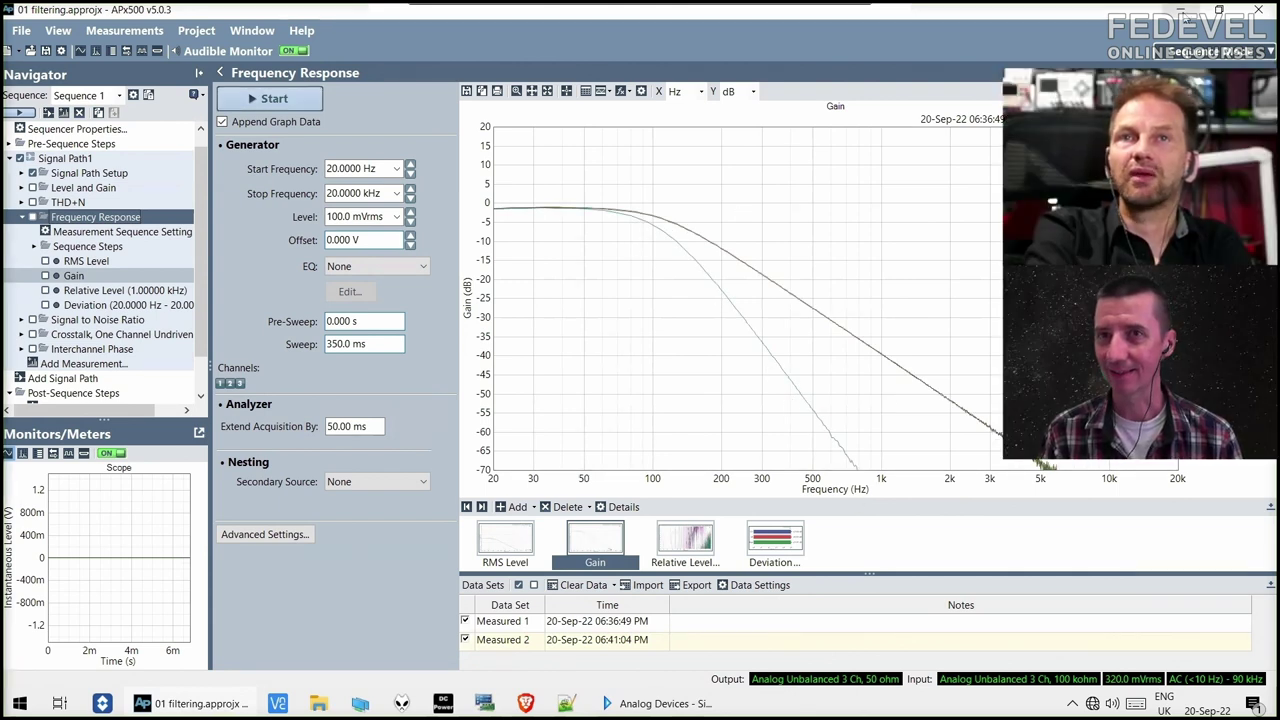
Switch to SigmaStudio, bypass both High/Low pass filters, enable the Peaking filter, and download the project.
key(alt+Tab)
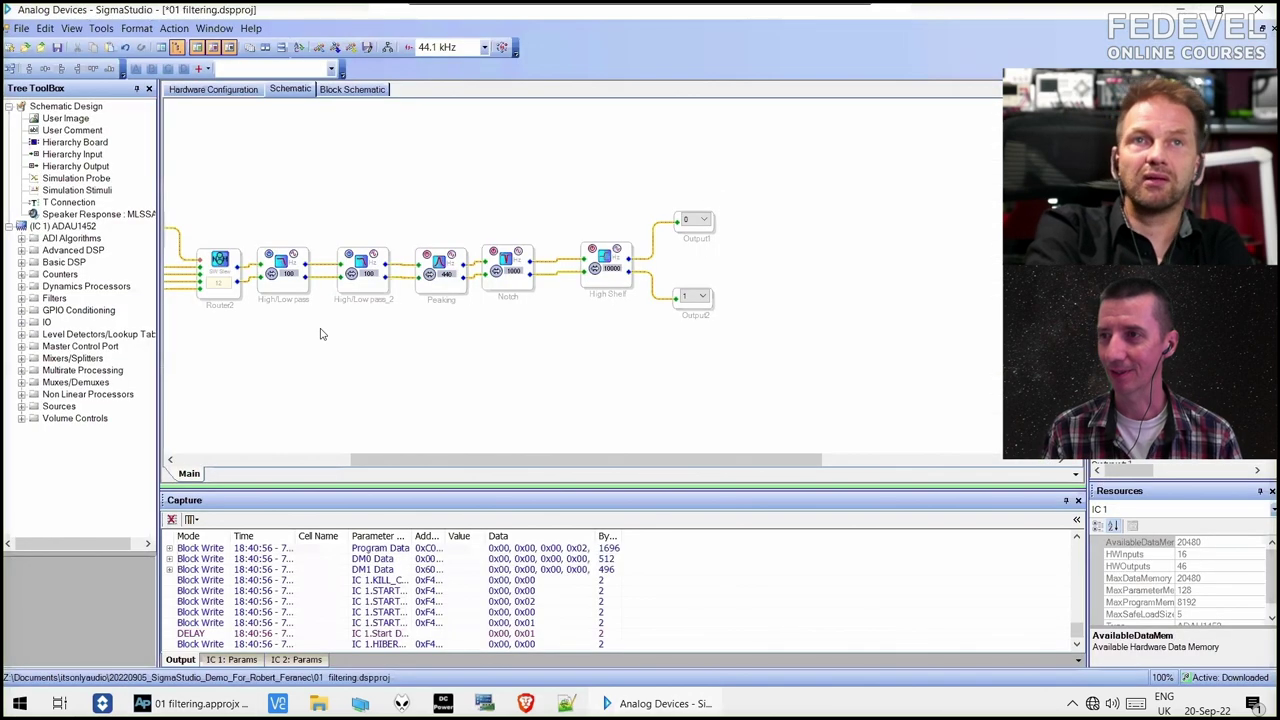
click(270, 256)
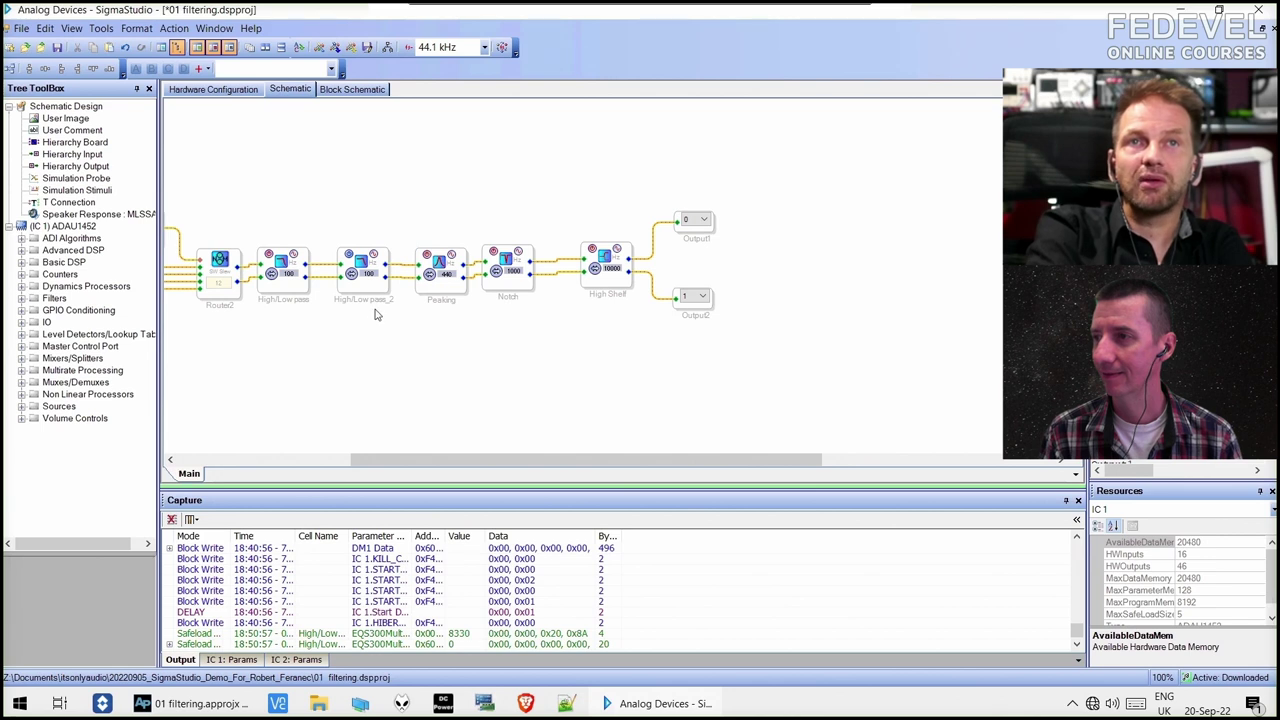
click(345, 257)
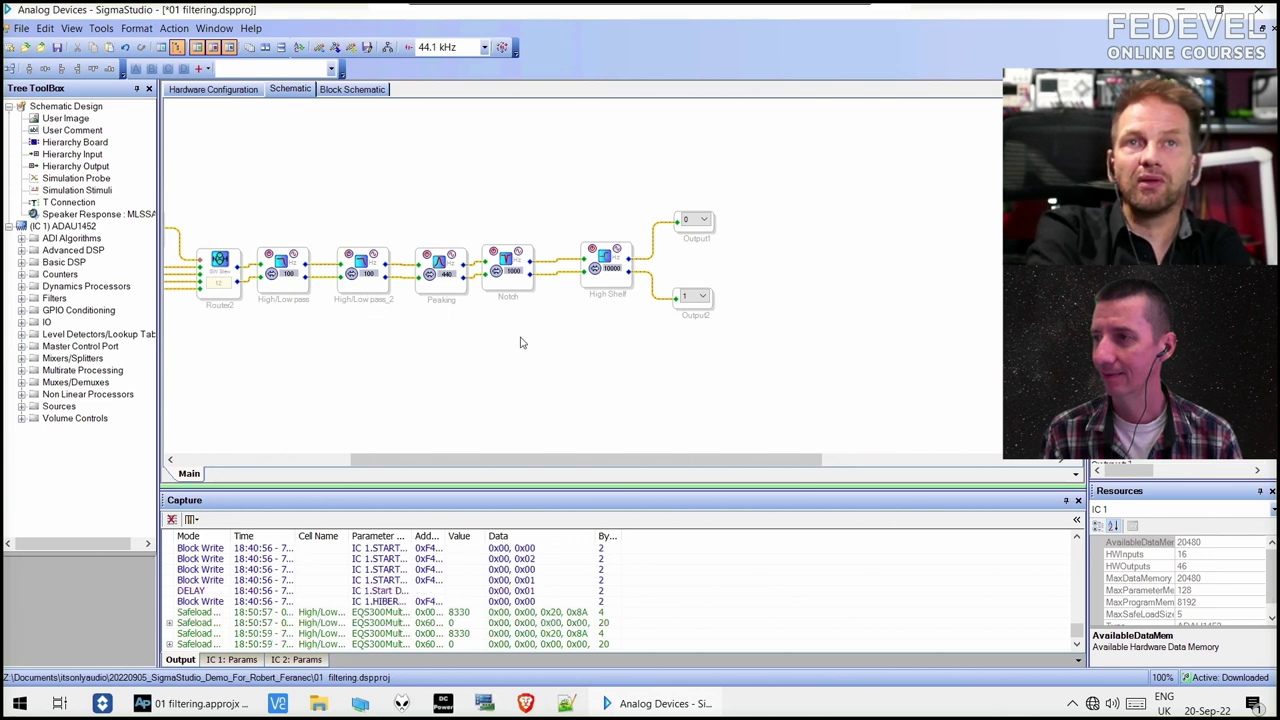
click(427, 257)
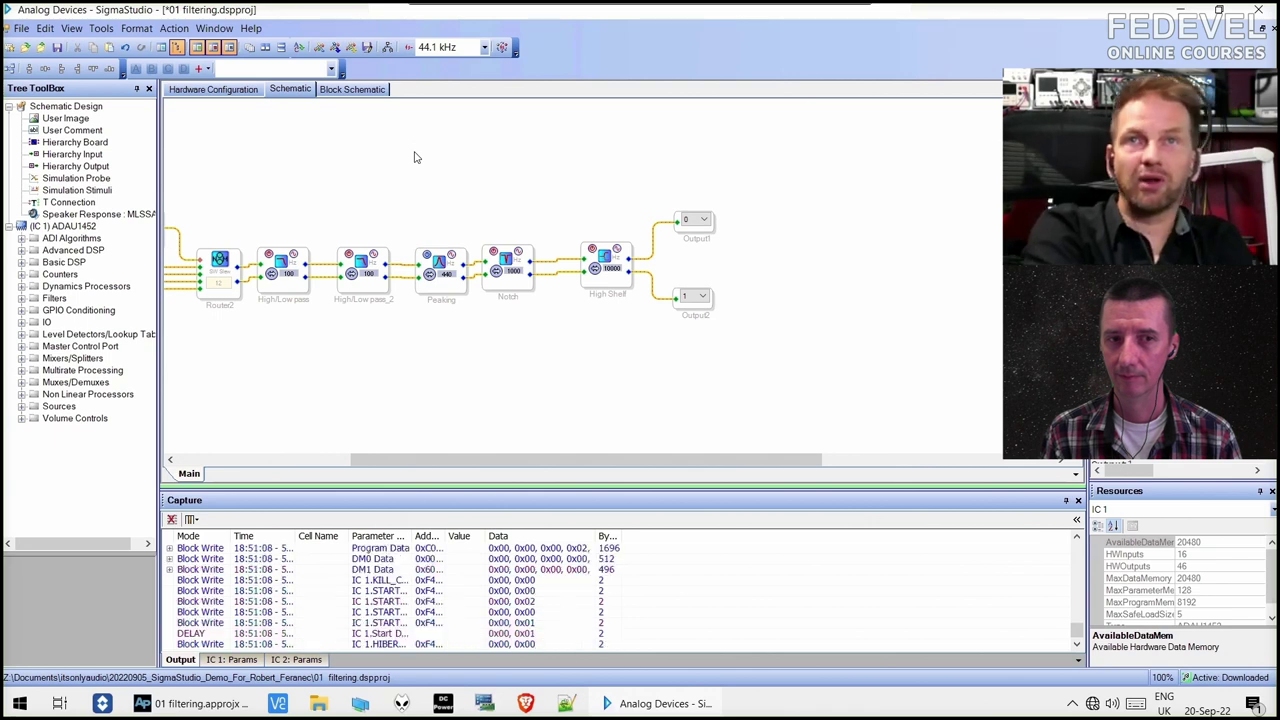
Check the gain, frequency and Q settings of the Peaking filter, and close its settings window.
click(438, 263)
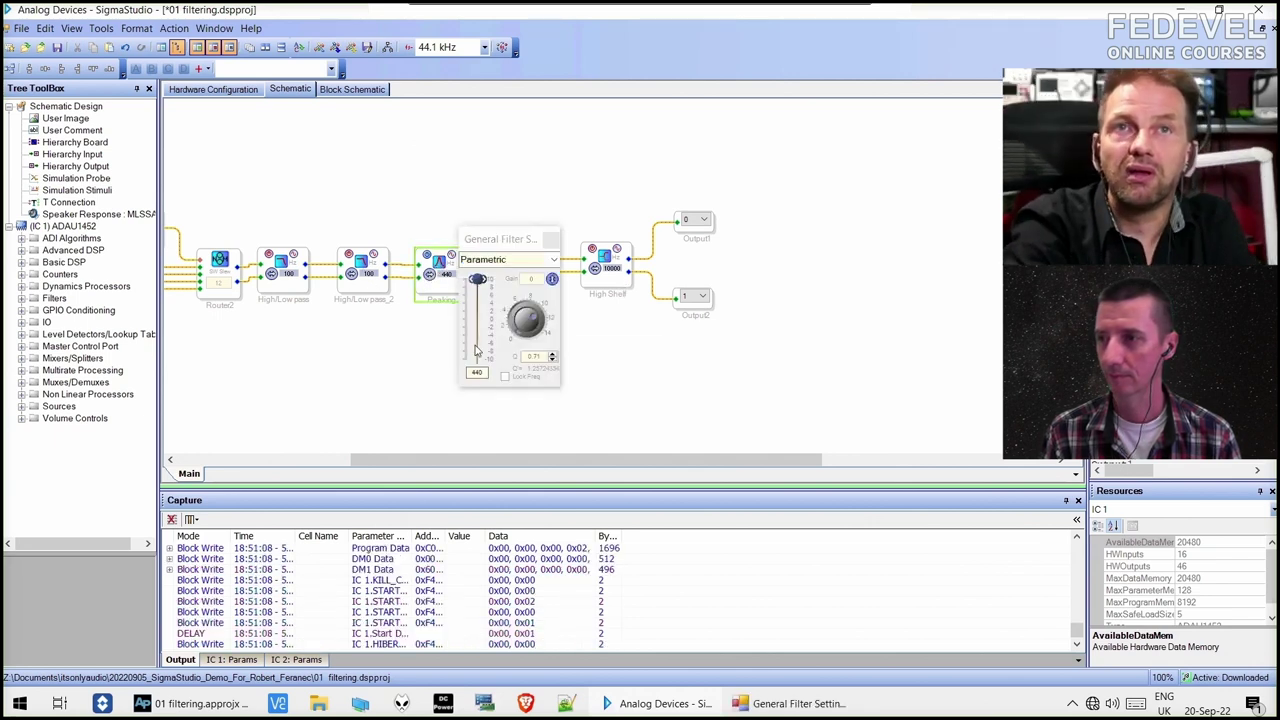
click(545, 358)
click(550, 242)
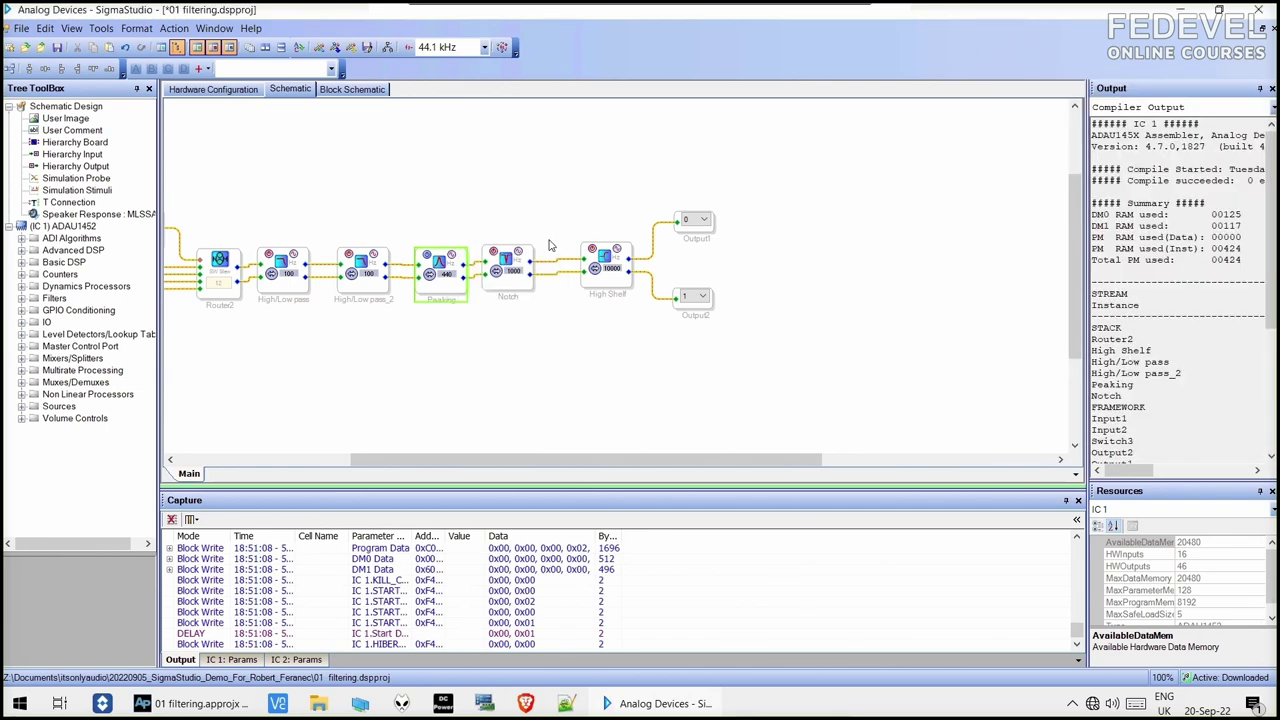
Switch to APx500, turn off graph data appending, and run Frequency Response as a fresh measurement of the Peaking filter.
click(195, 703)
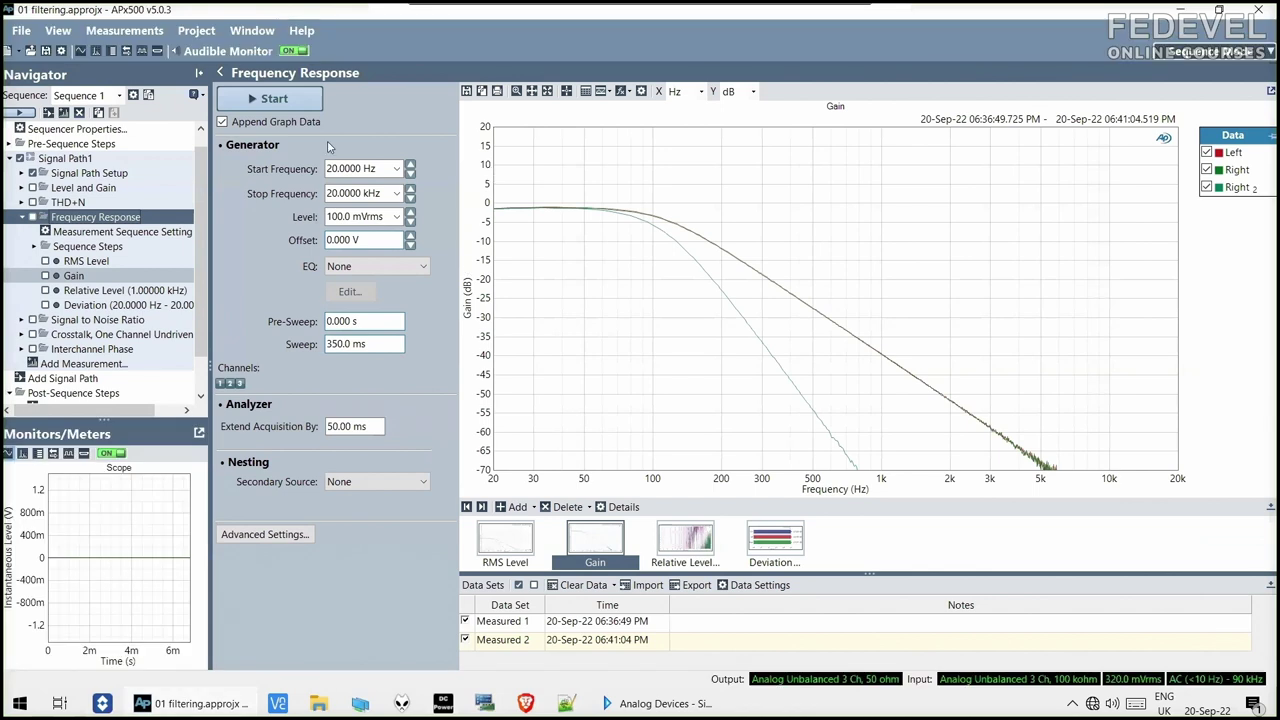
click(257, 128)
click(270, 98)
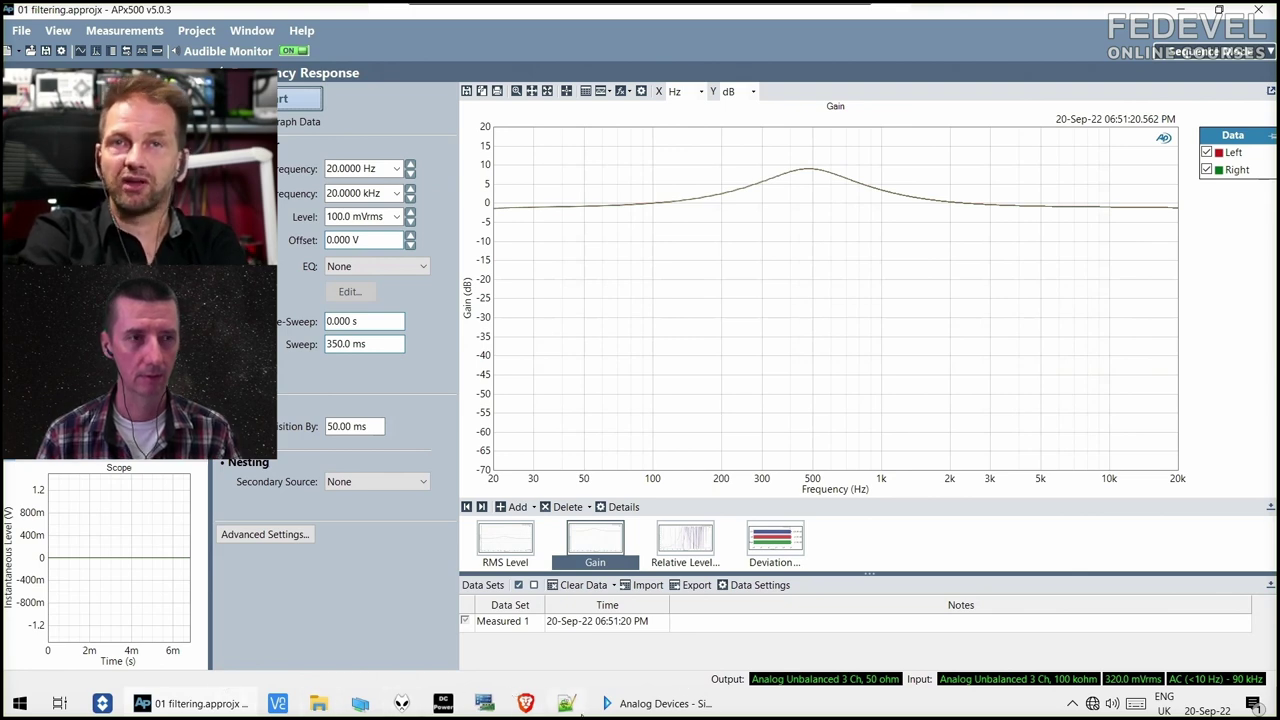
In SigmaStudio, set the Peaking filter's Q to 2.00 and download the project, and append a new Frequency Response run in APx500.
click(628, 705)
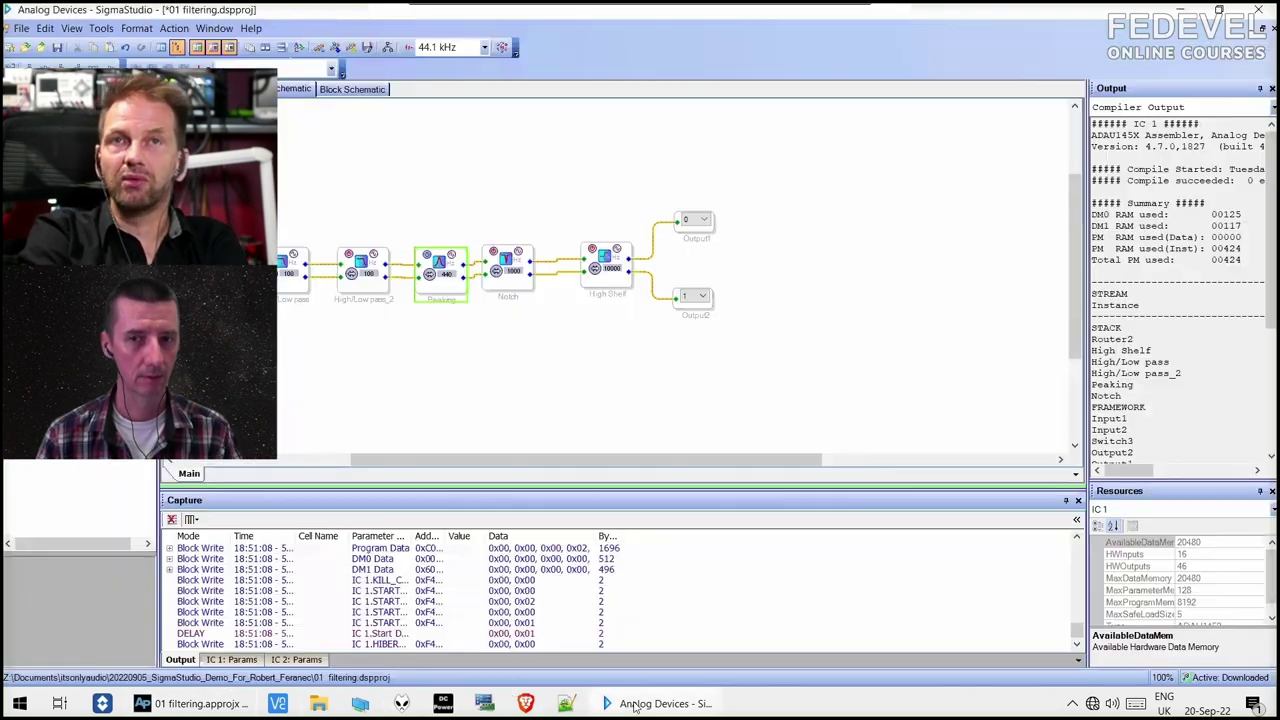
click(440, 264)
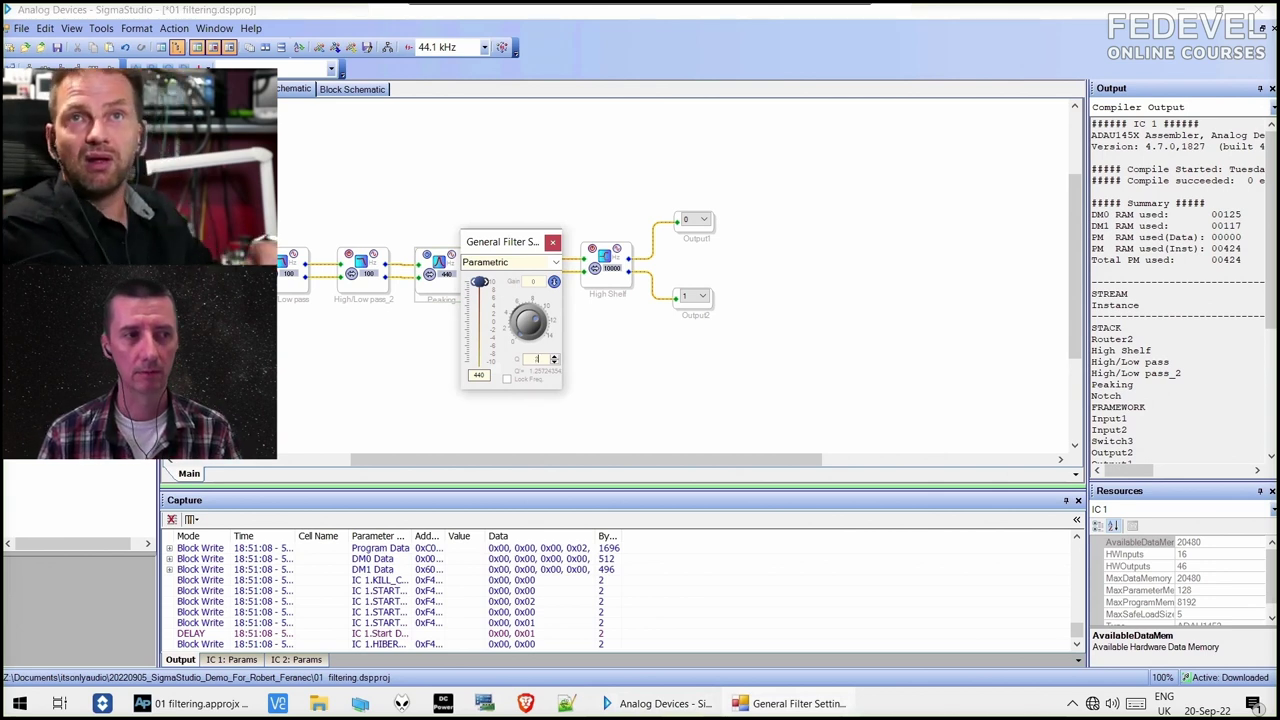
key(Return)
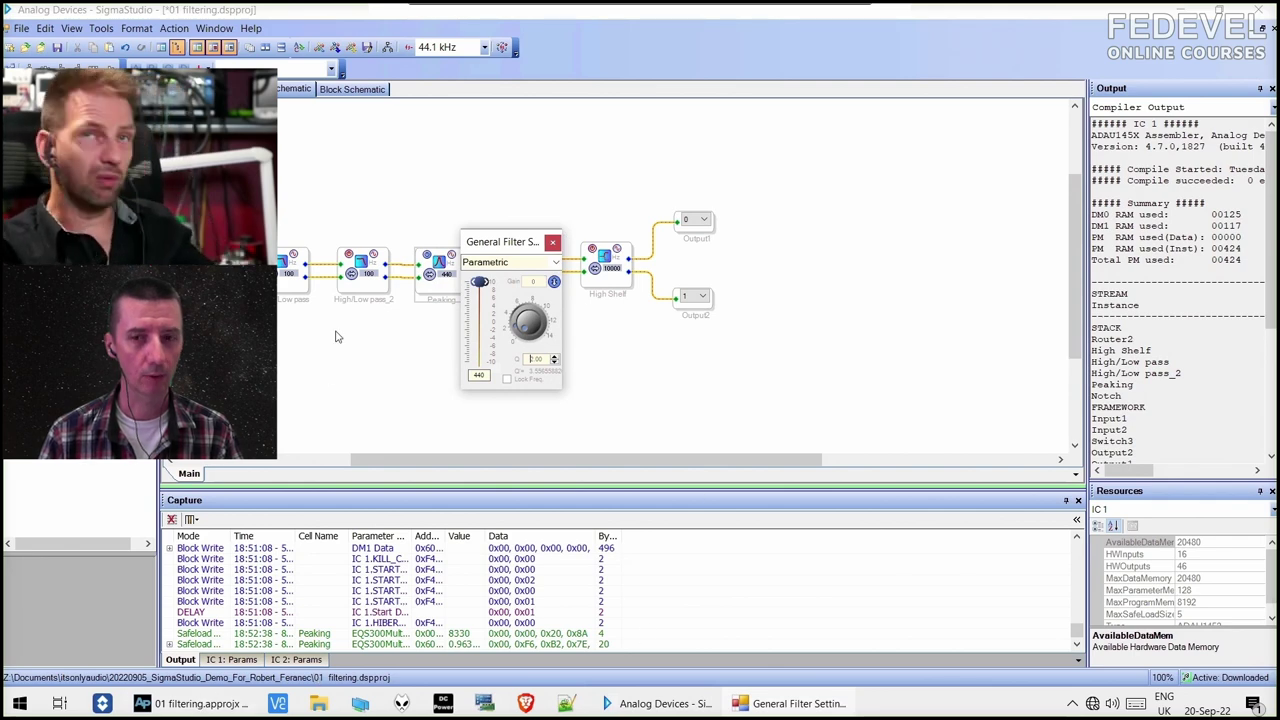
key(F7)
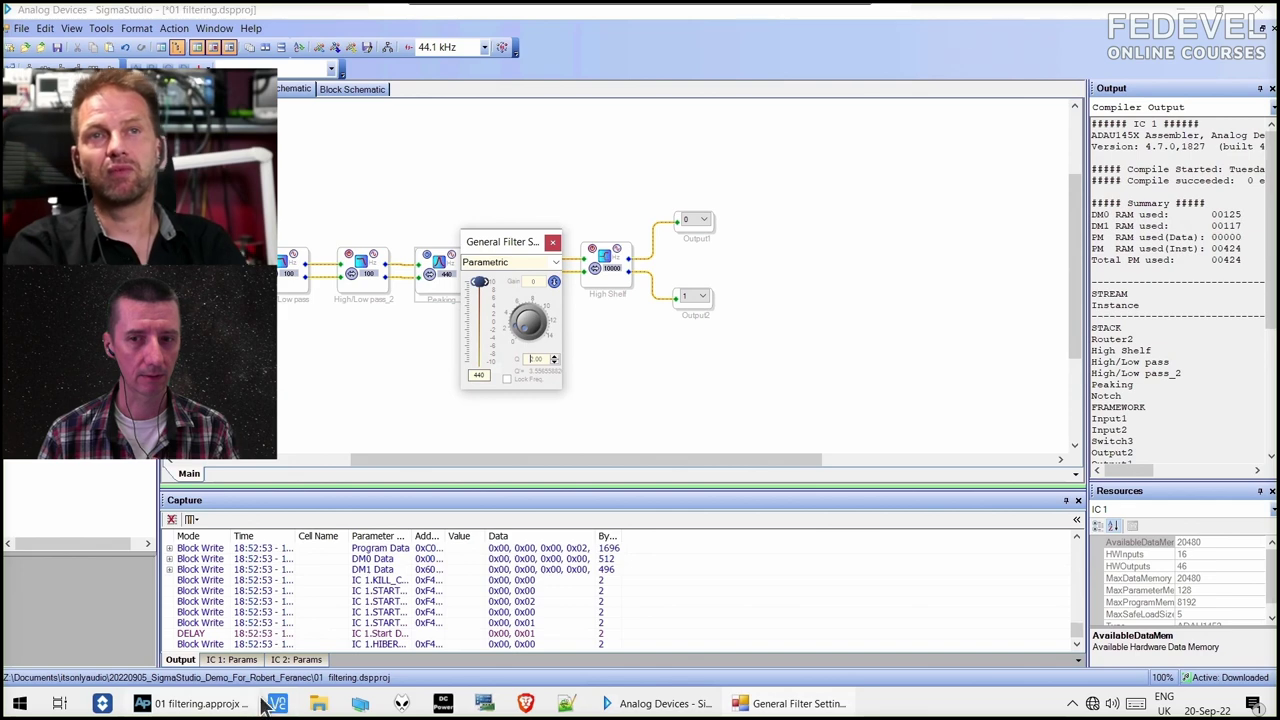
click(208, 708)
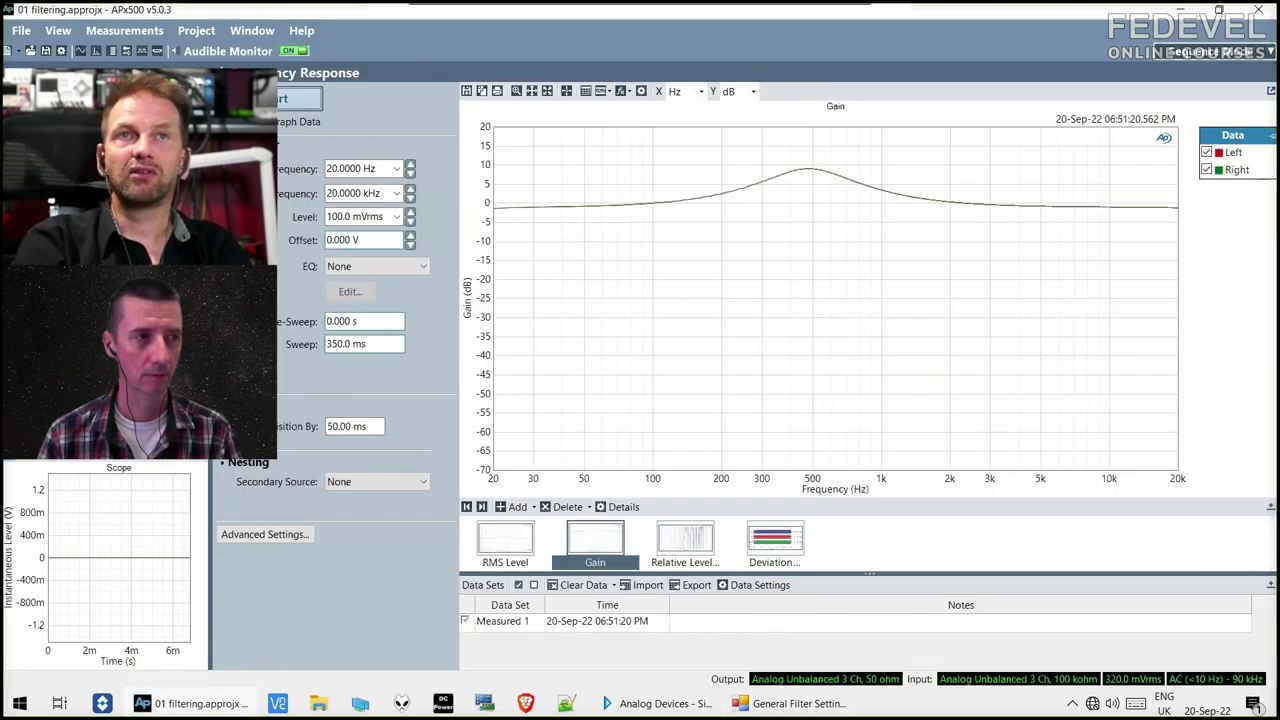
click(290, 98)
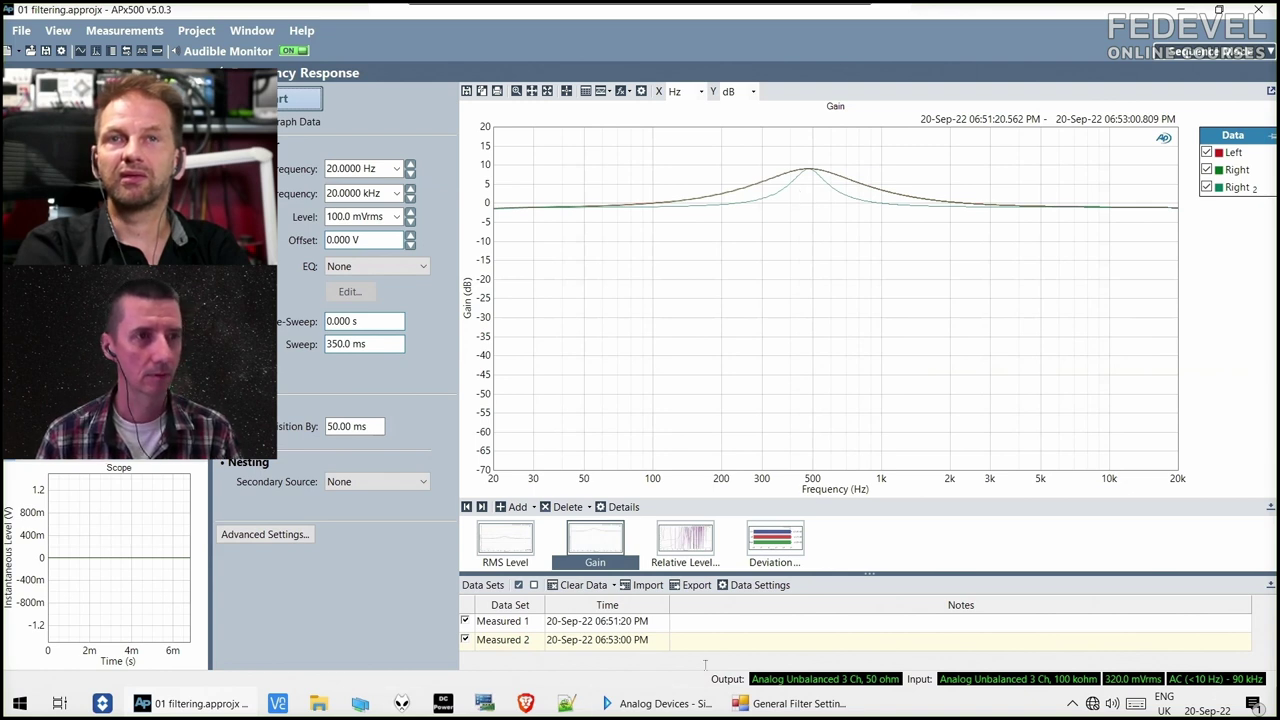
In SigmaStudio, lower the Peaking filter's gain to about 5 dB, and append another Frequency Response run in APx500.
mouse_move(658, 706)
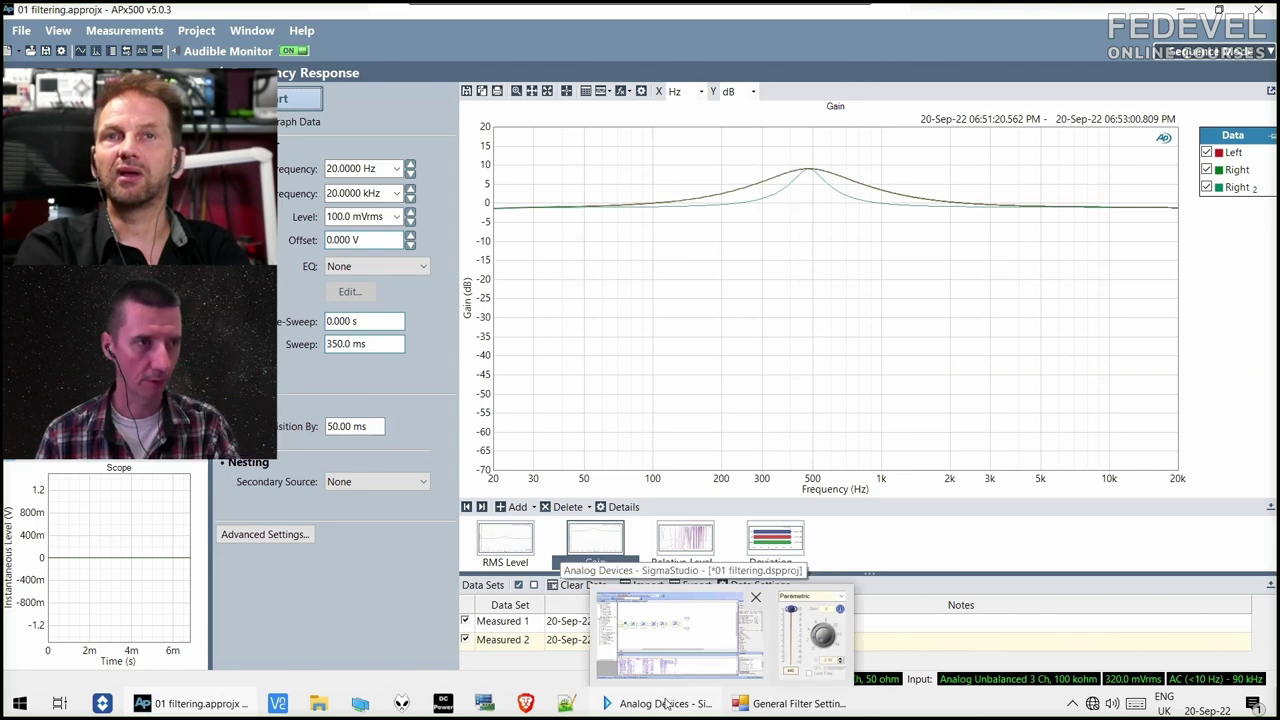
click(665, 703)
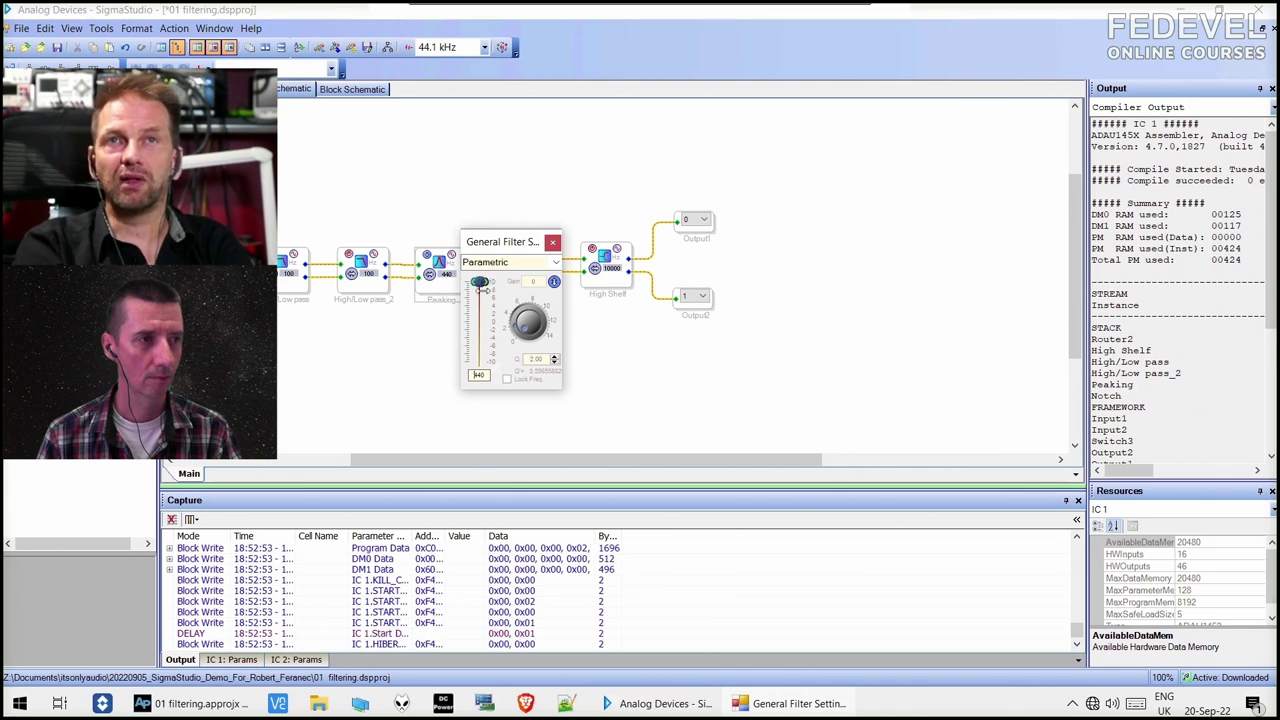
drag(480, 283, 480, 300)
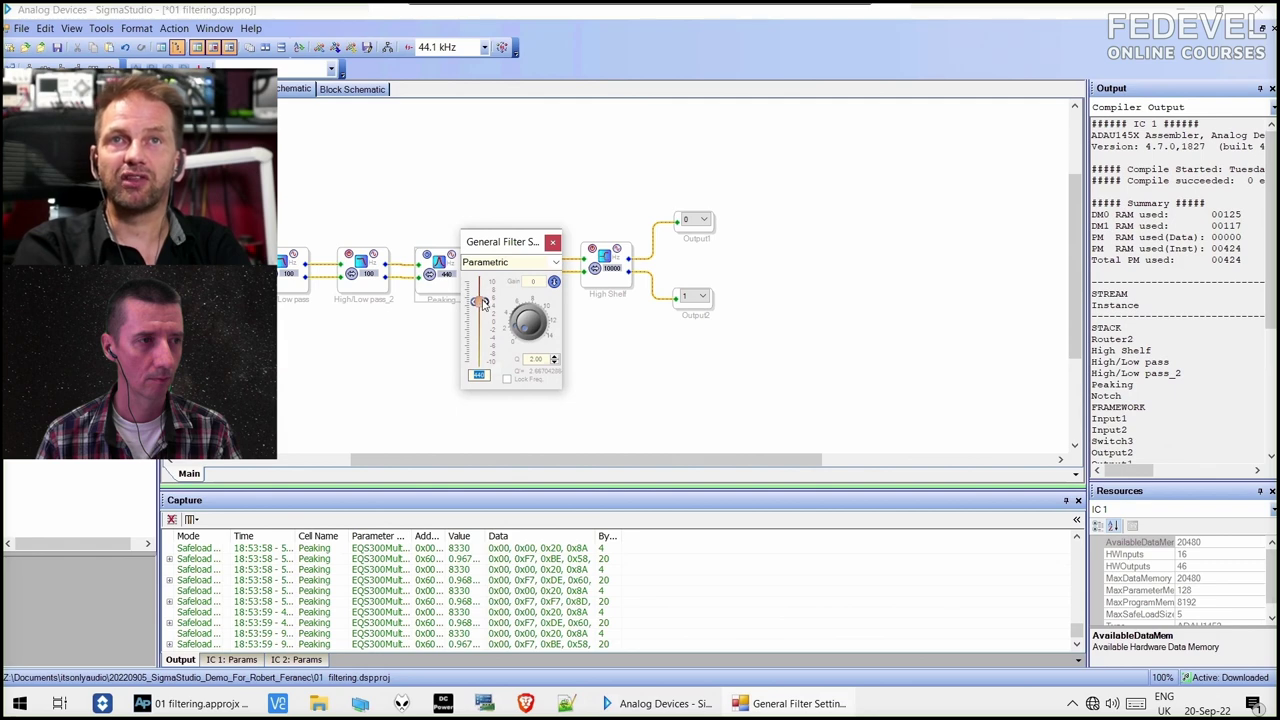
key(alt+Tab)
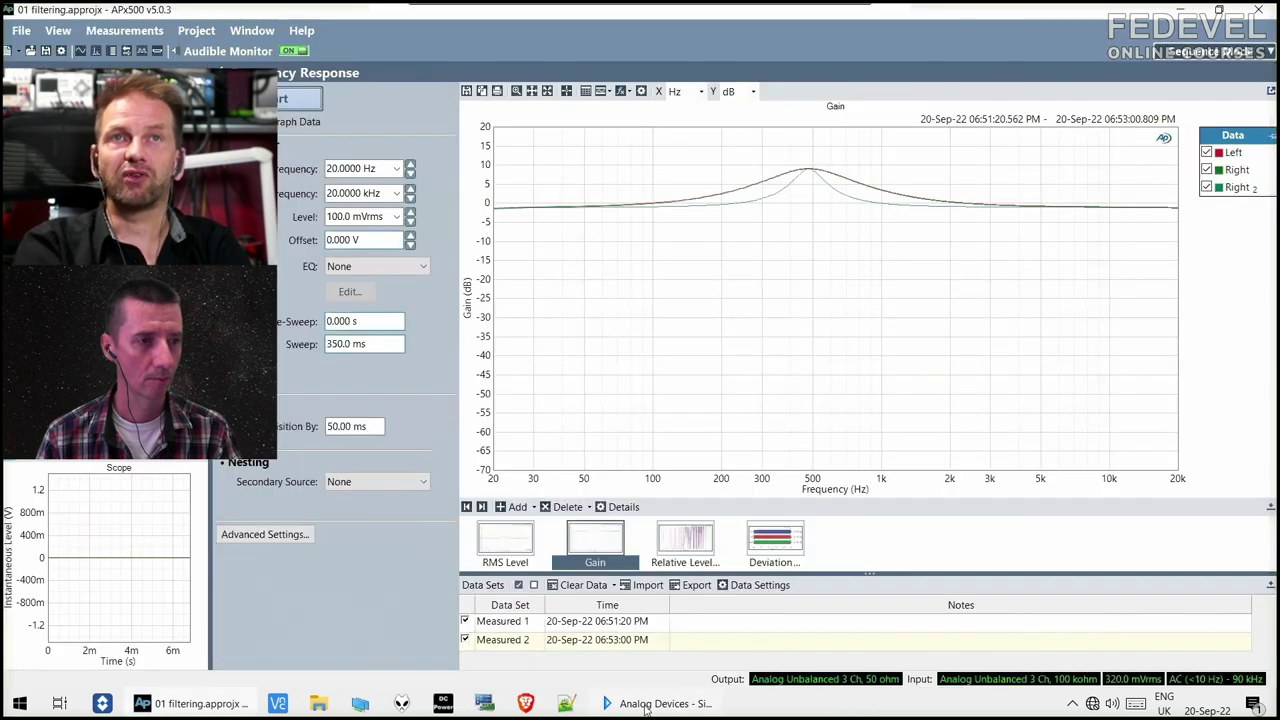
click(300, 99)
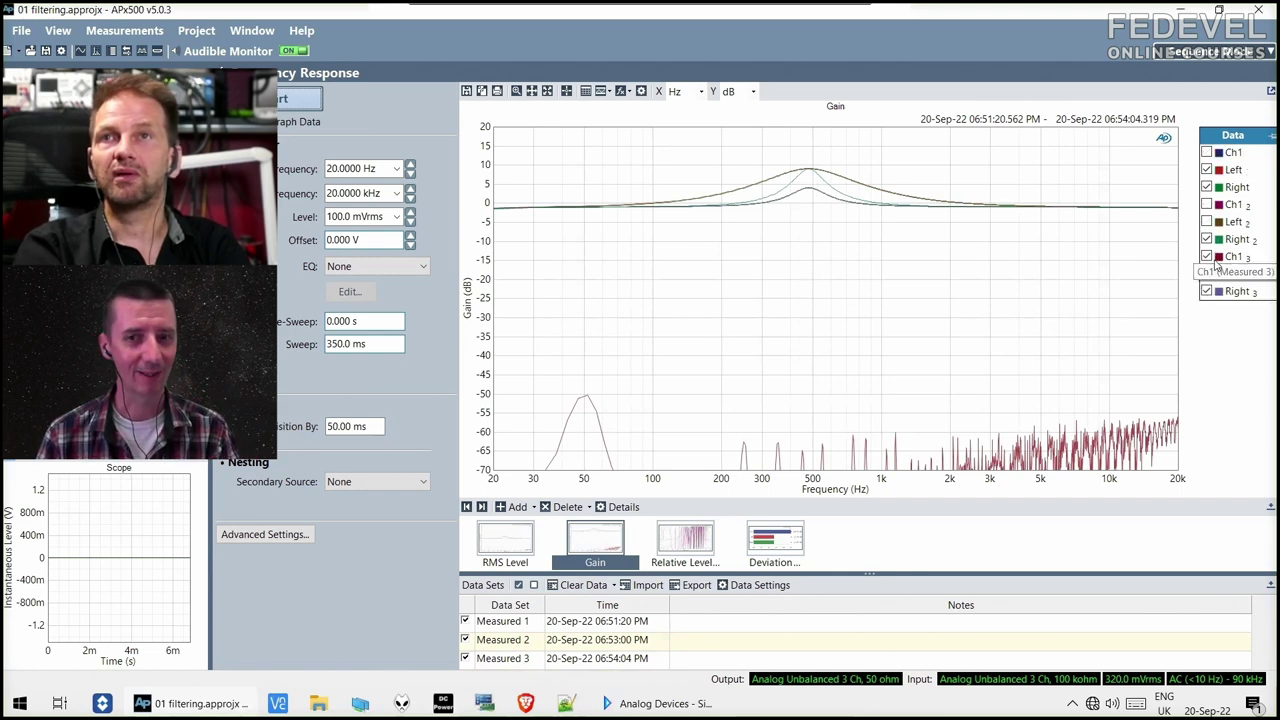
In SigmaStudio, lower the Peaking filter's gain to -10 dB, and append its Frequency Response to the graph in APx500.
click(668, 703)
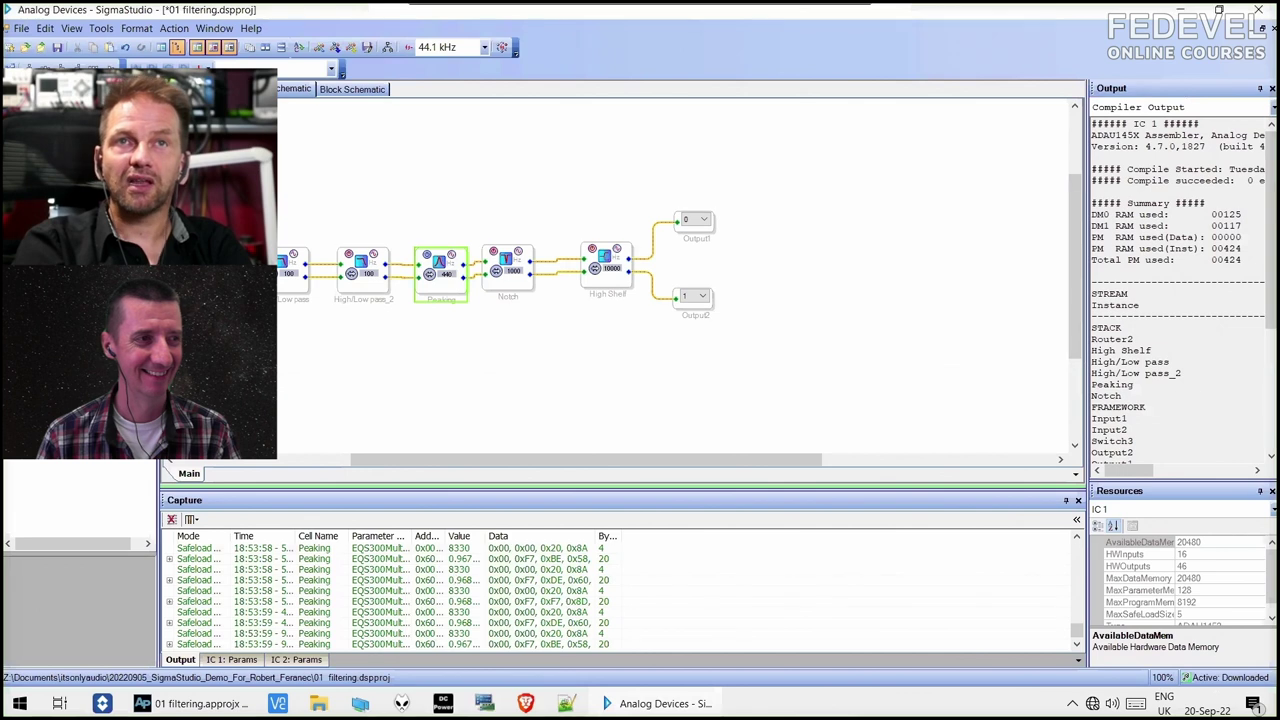
double_click(447, 281)
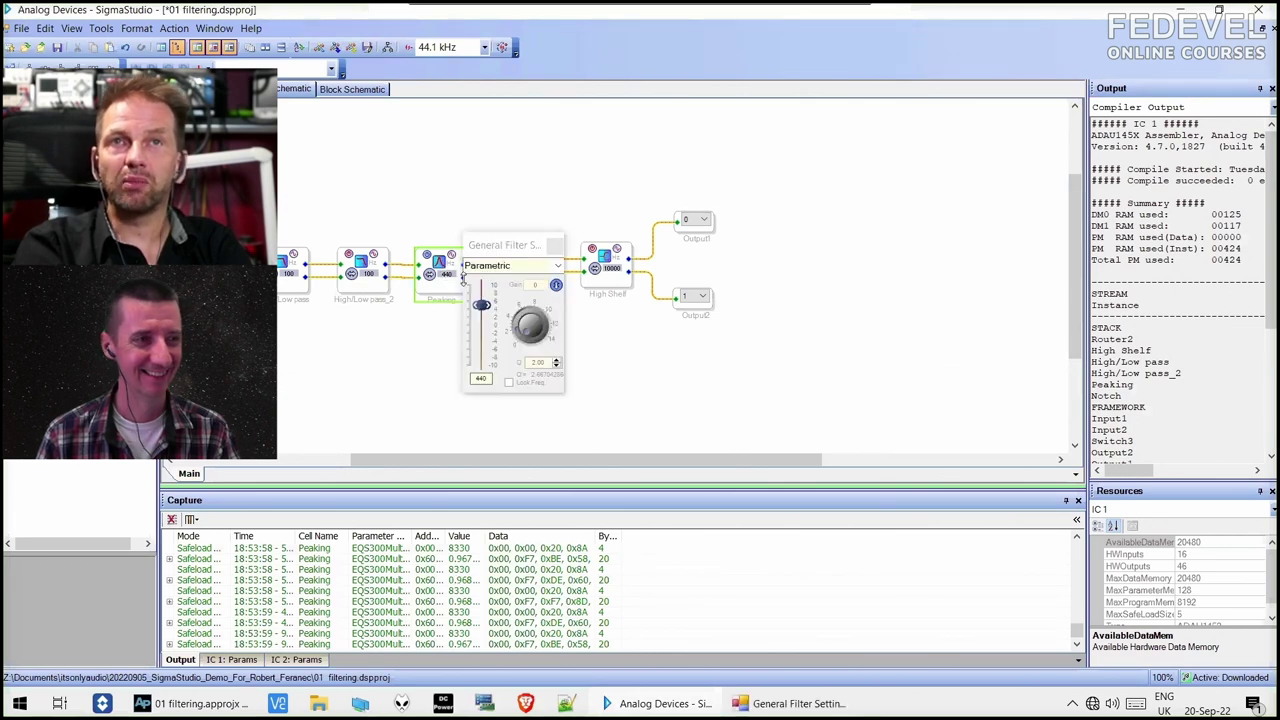
click(484, 357)
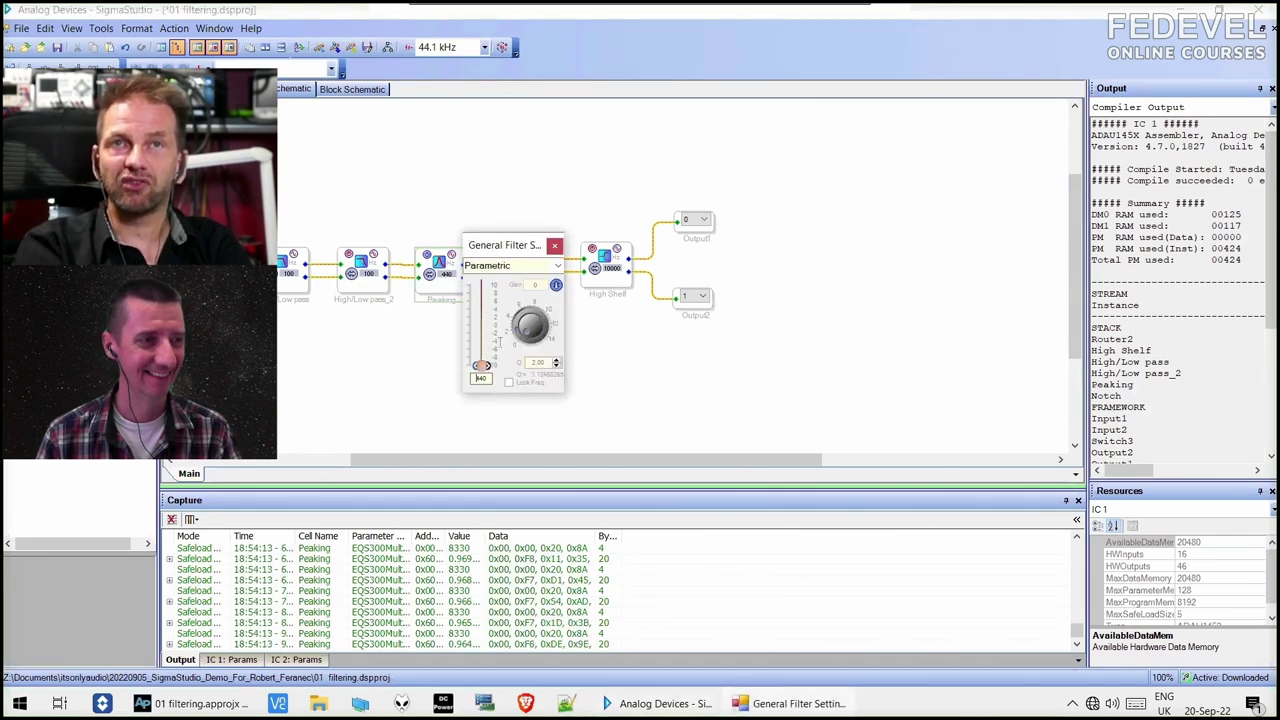
click(554, 245)
key(alt+Tab)
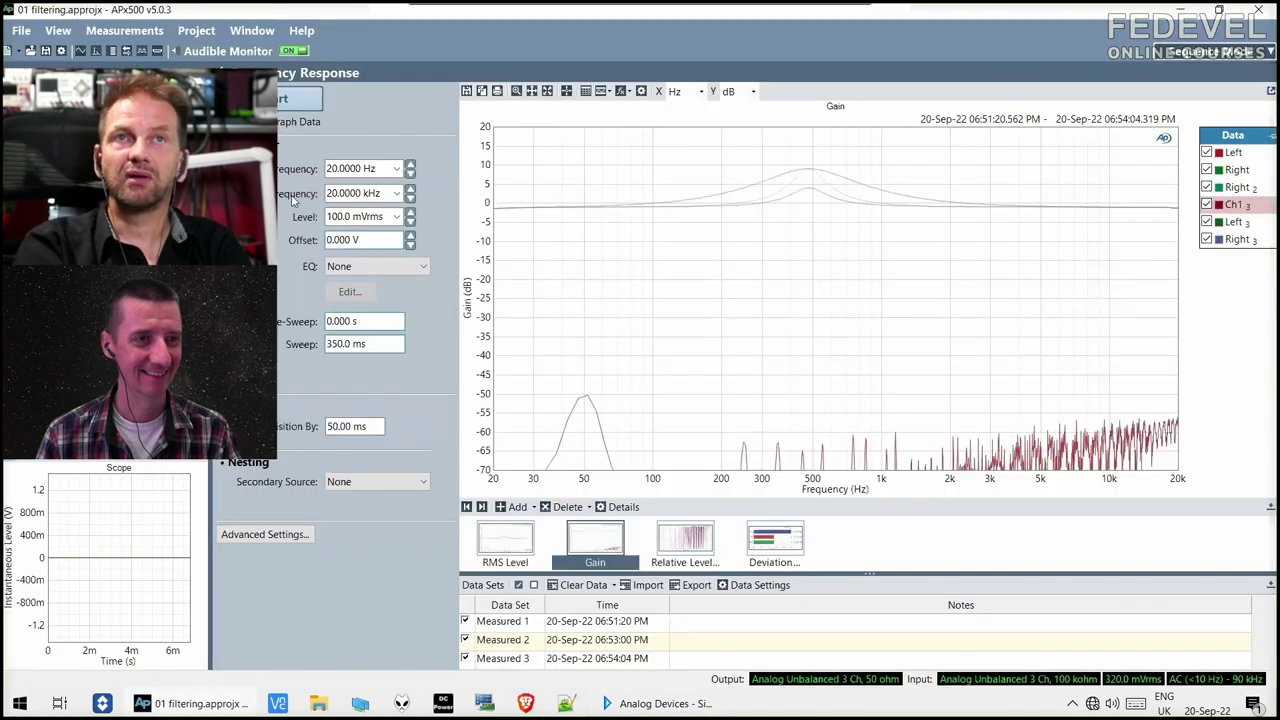
click(300, 98)
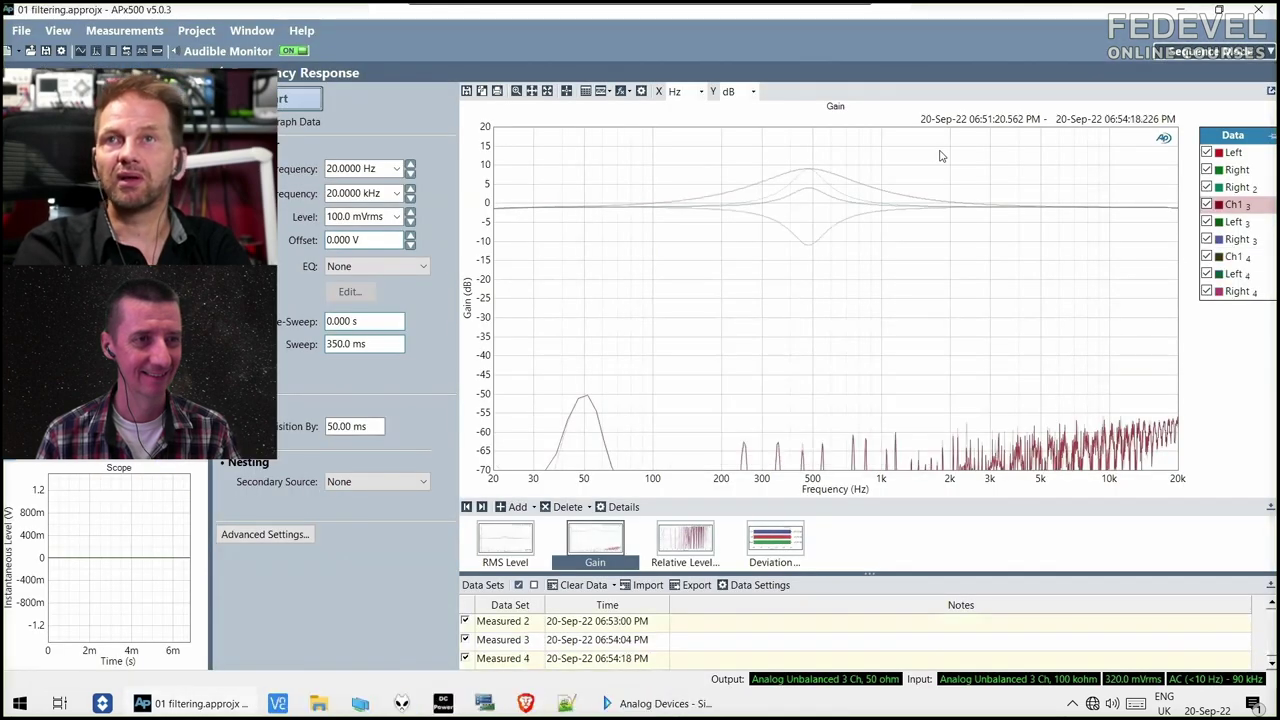
Hide the Ch1 traces of Measured 3 and Measured 4 on the Gain graph.
mouse_move(1207, 318)
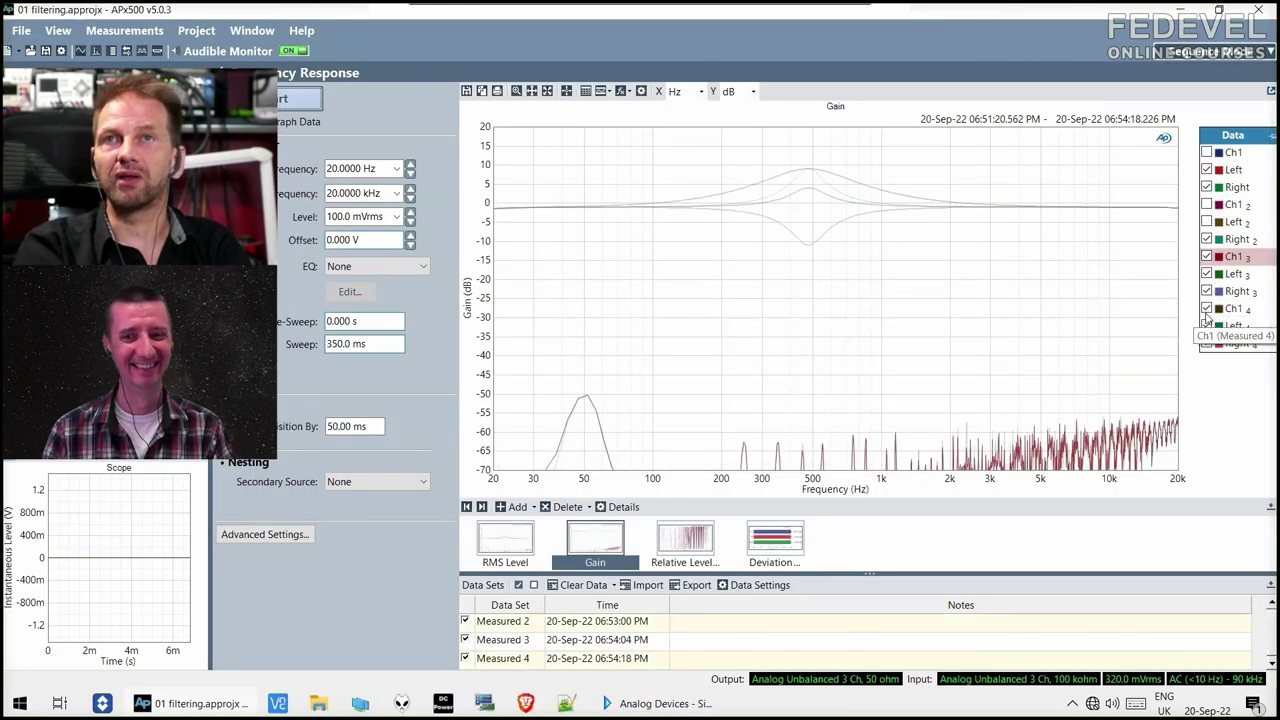
click(1207, 308)
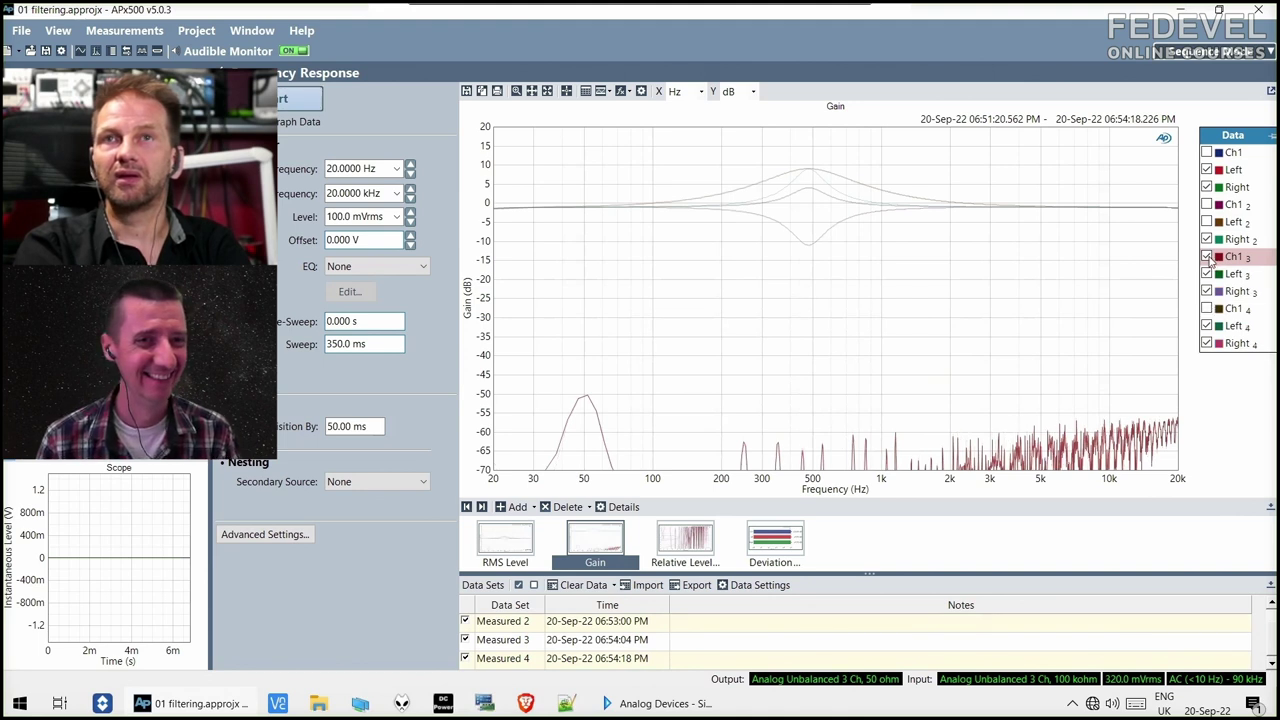
click(1207, 257)
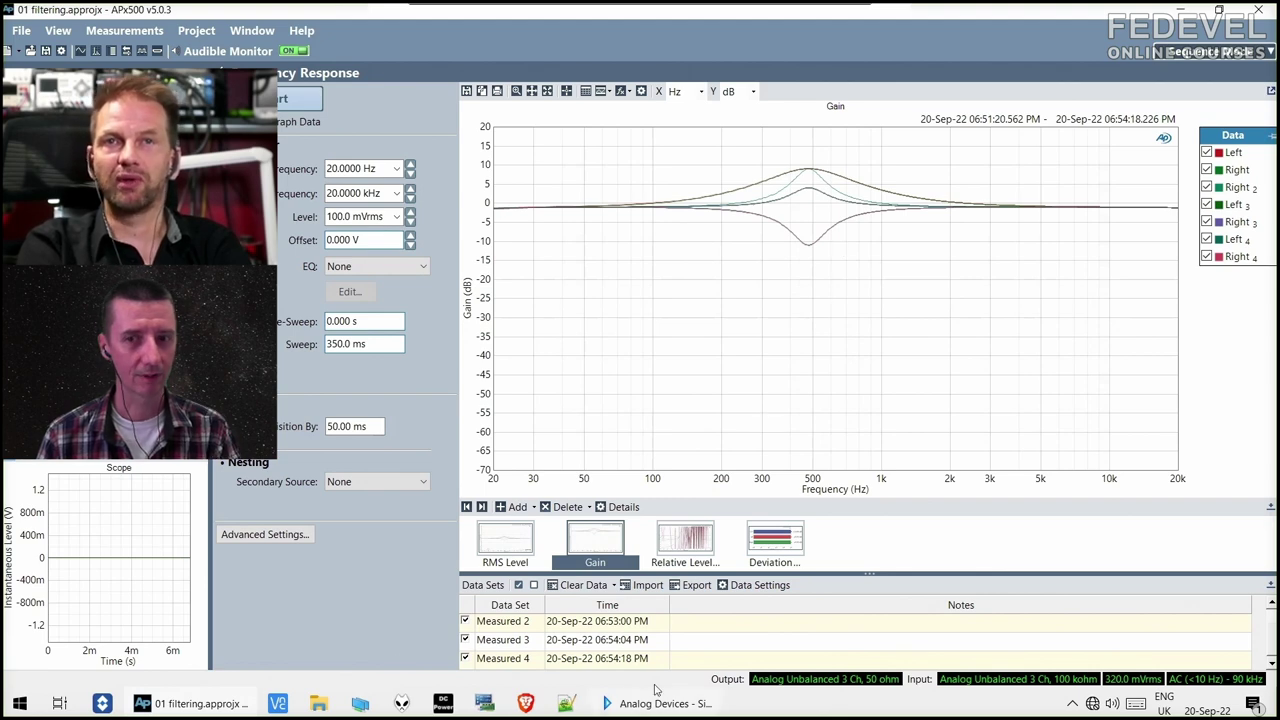
Switch to SigmaStudio, bypass the Peaking filter, and enable the Notch filter.
key(alt+Tab)
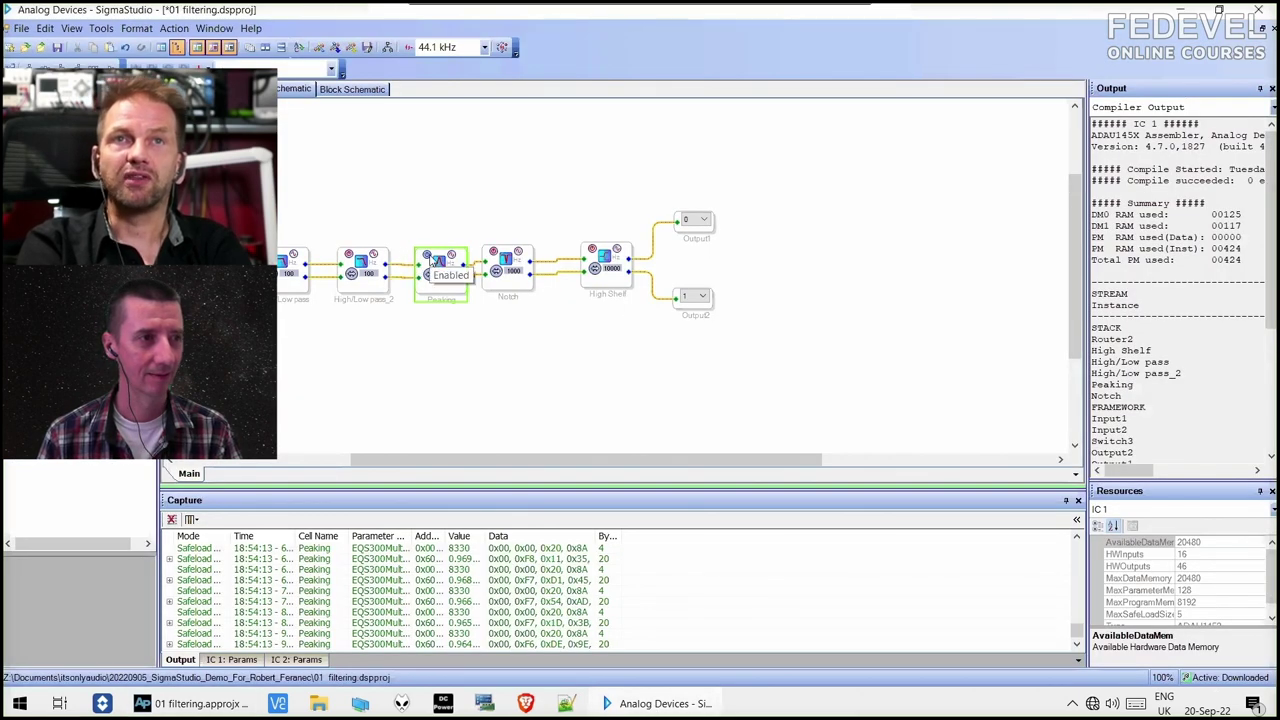
click(428, 258)
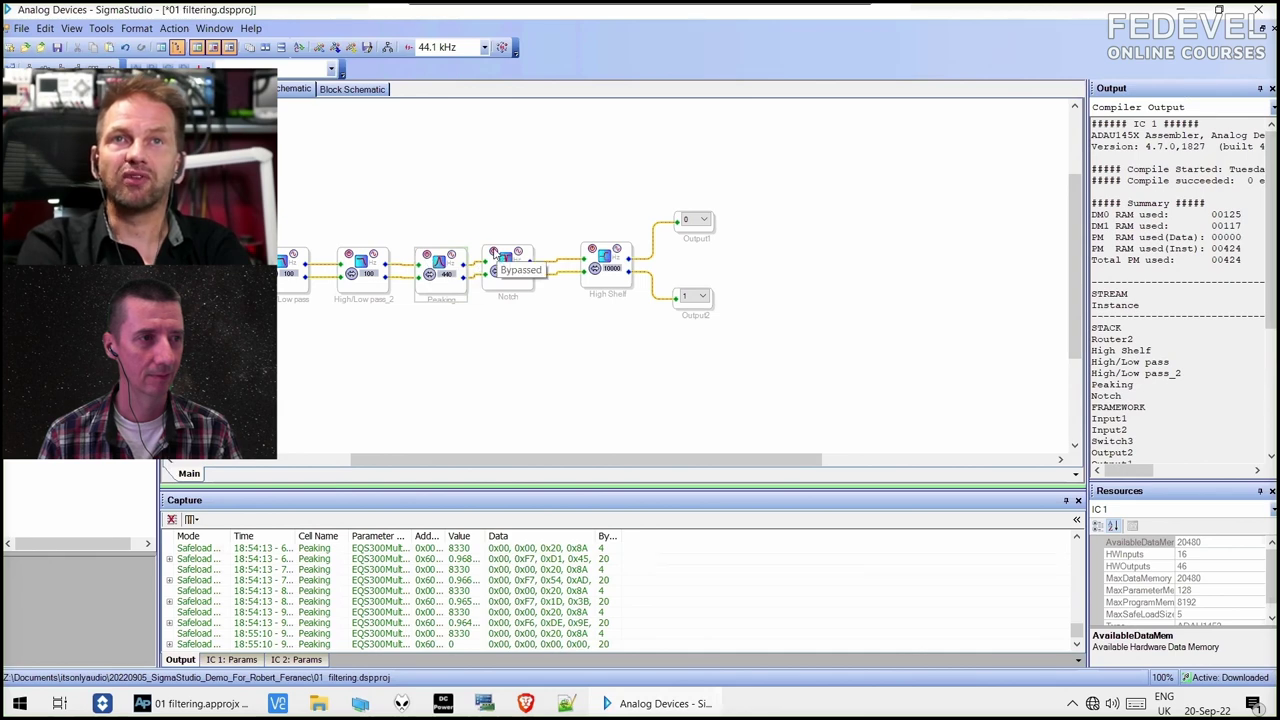
click(494, 253)
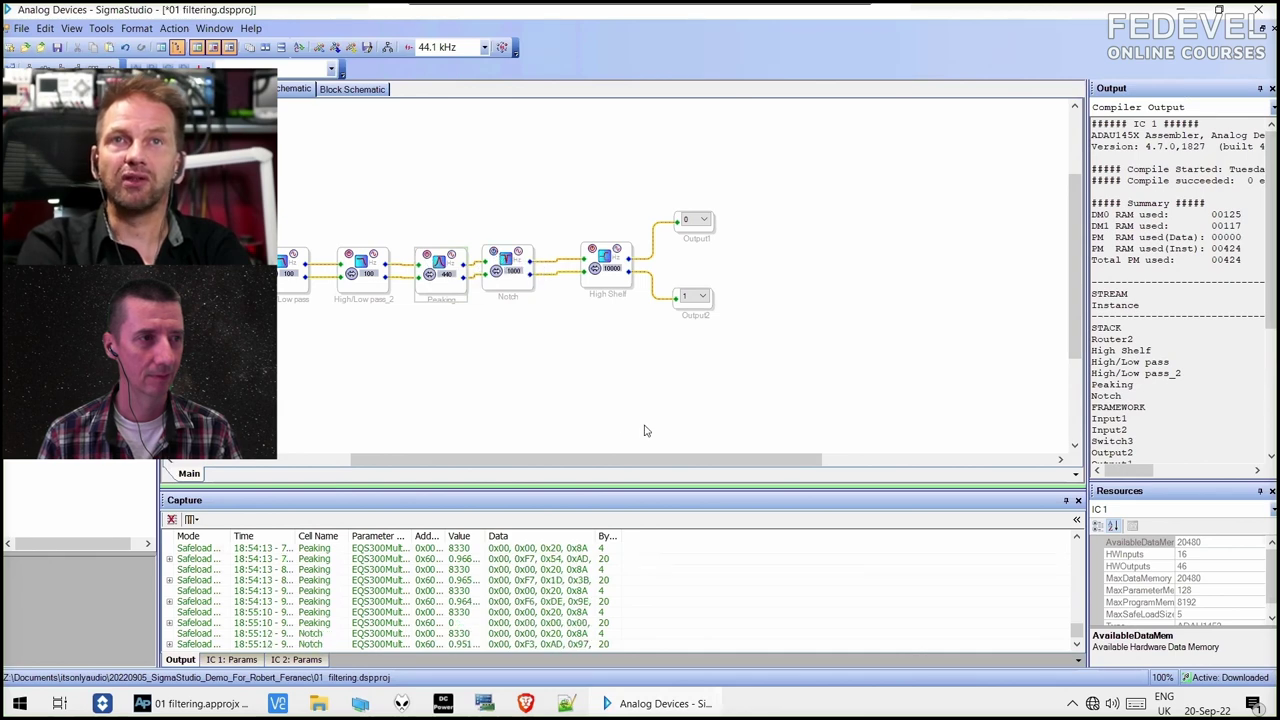
Switch to APx500 and run the Frequency Response measurement for the enabled Notch filter.
click(232, 705)
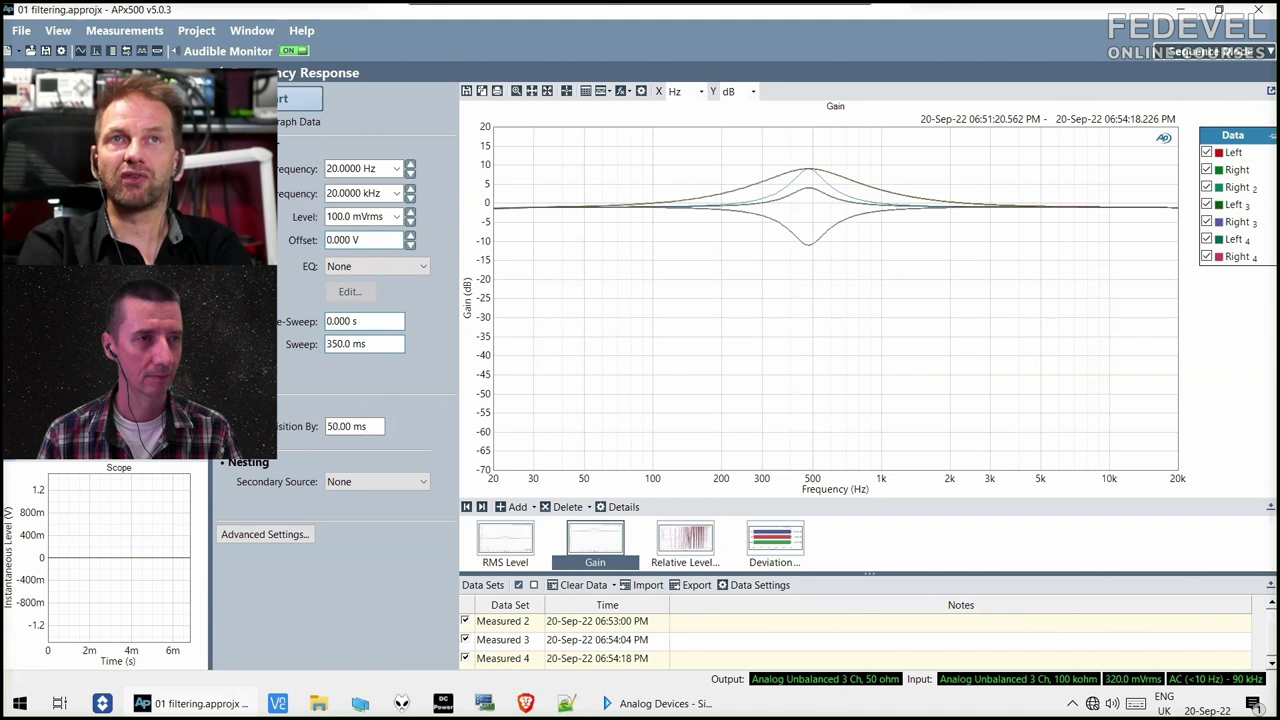
click(300, 99)
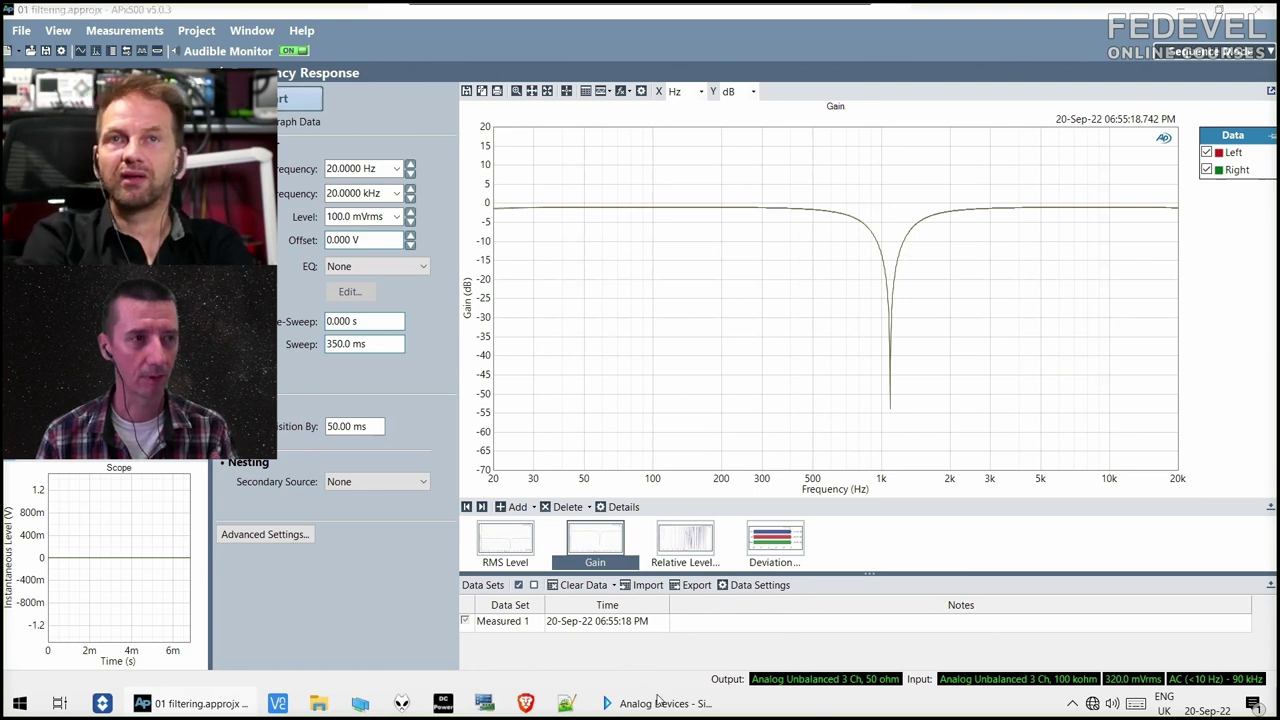
Switch to SigmaStudio, inspect the Notch filter's frequency and Q in its General Filter Settings, and close the settings.
key(alt+Tab)
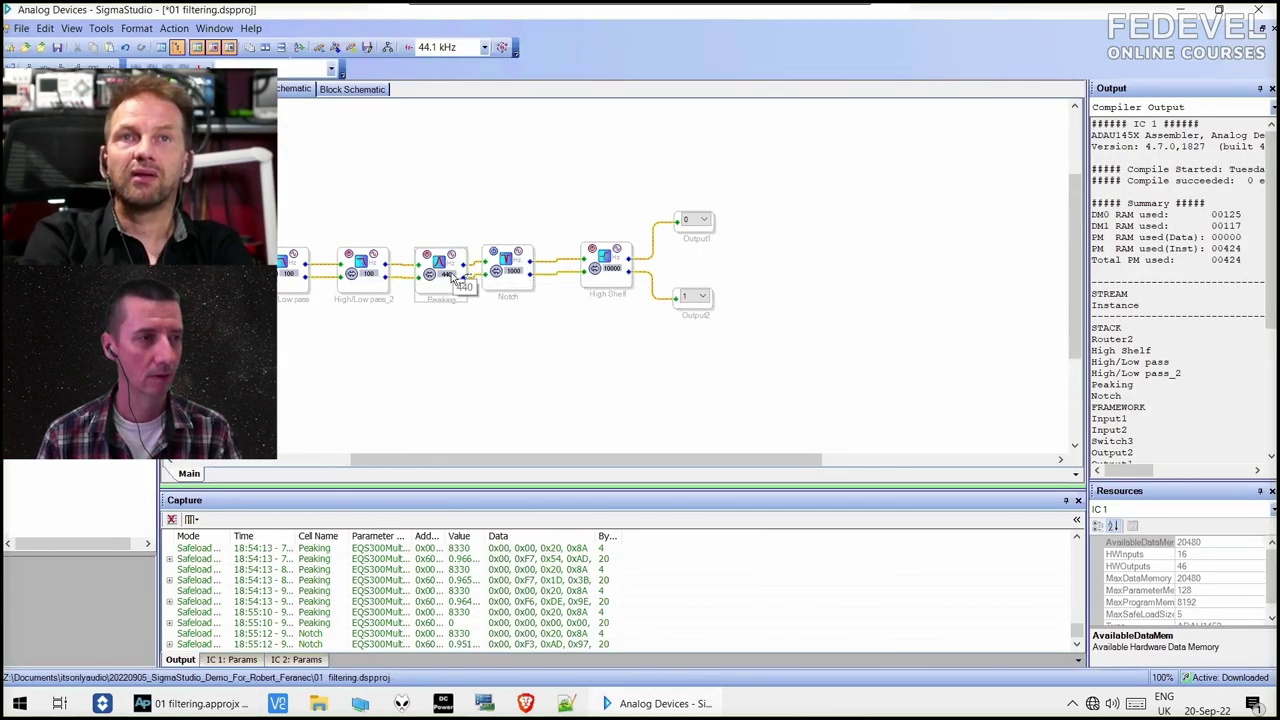
click(507, 271)
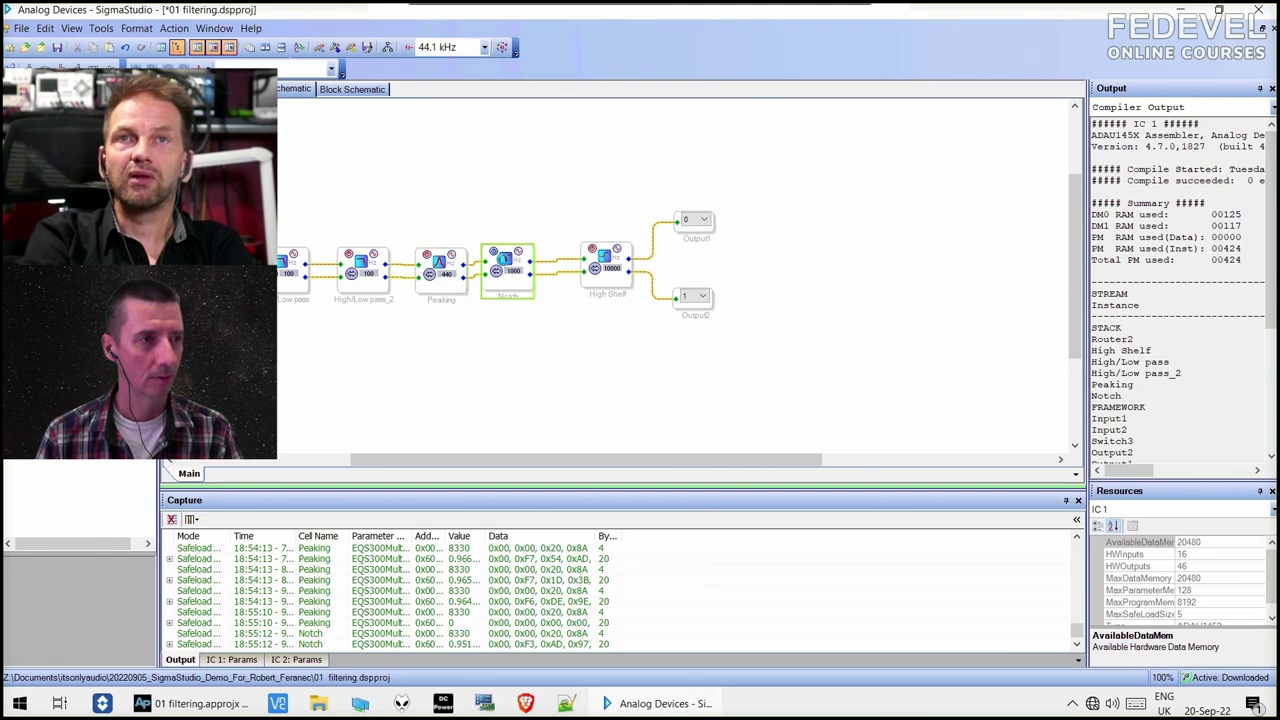
click(507, 268)
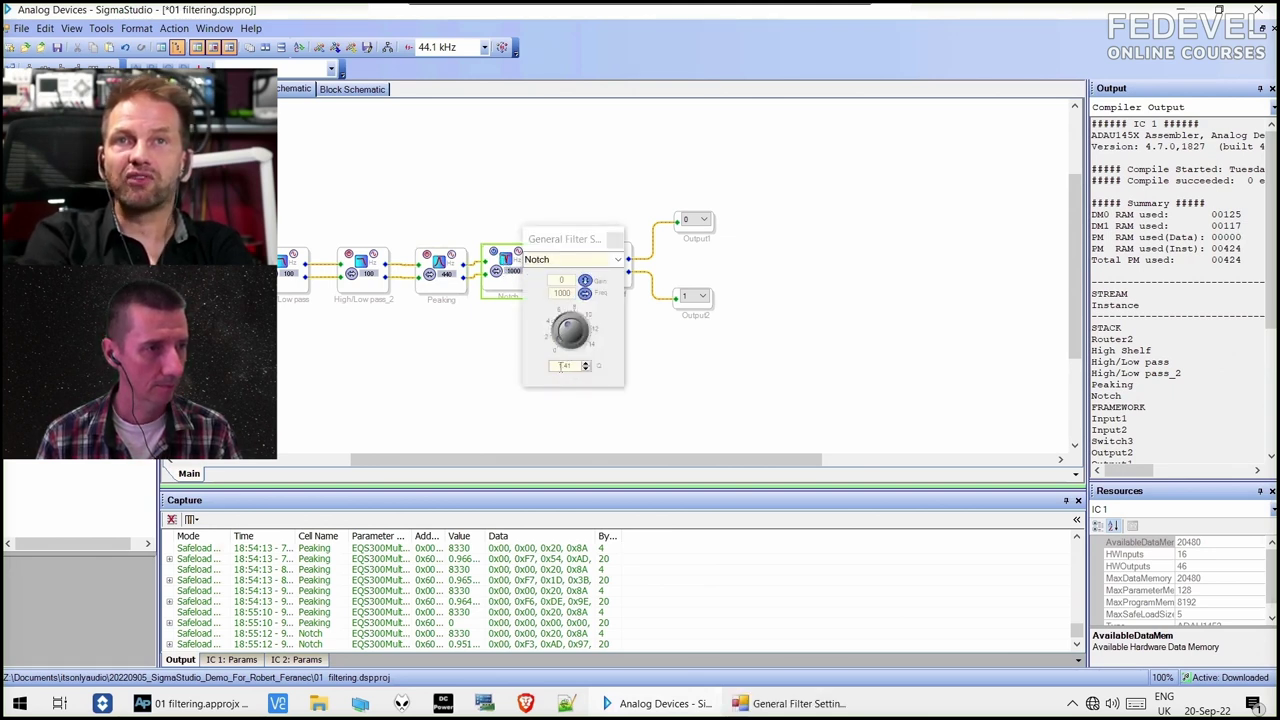
click(566, 365)
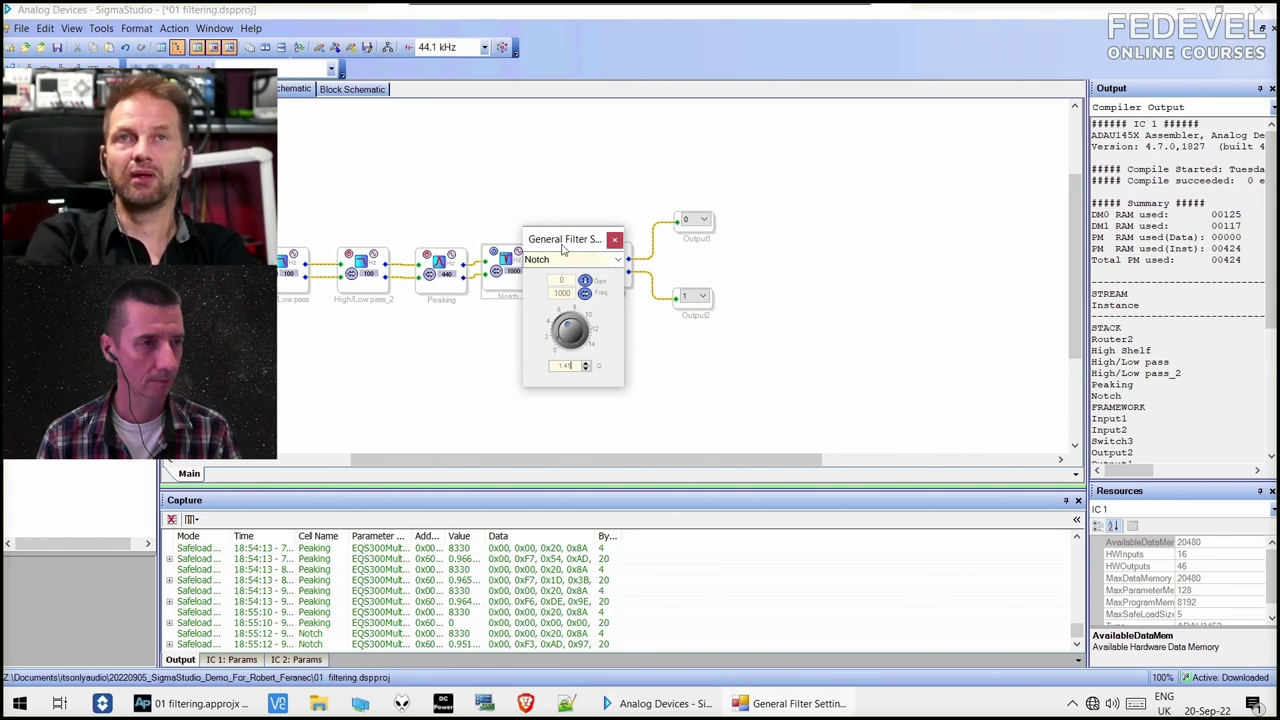
drag(565, 247, 613, 261)
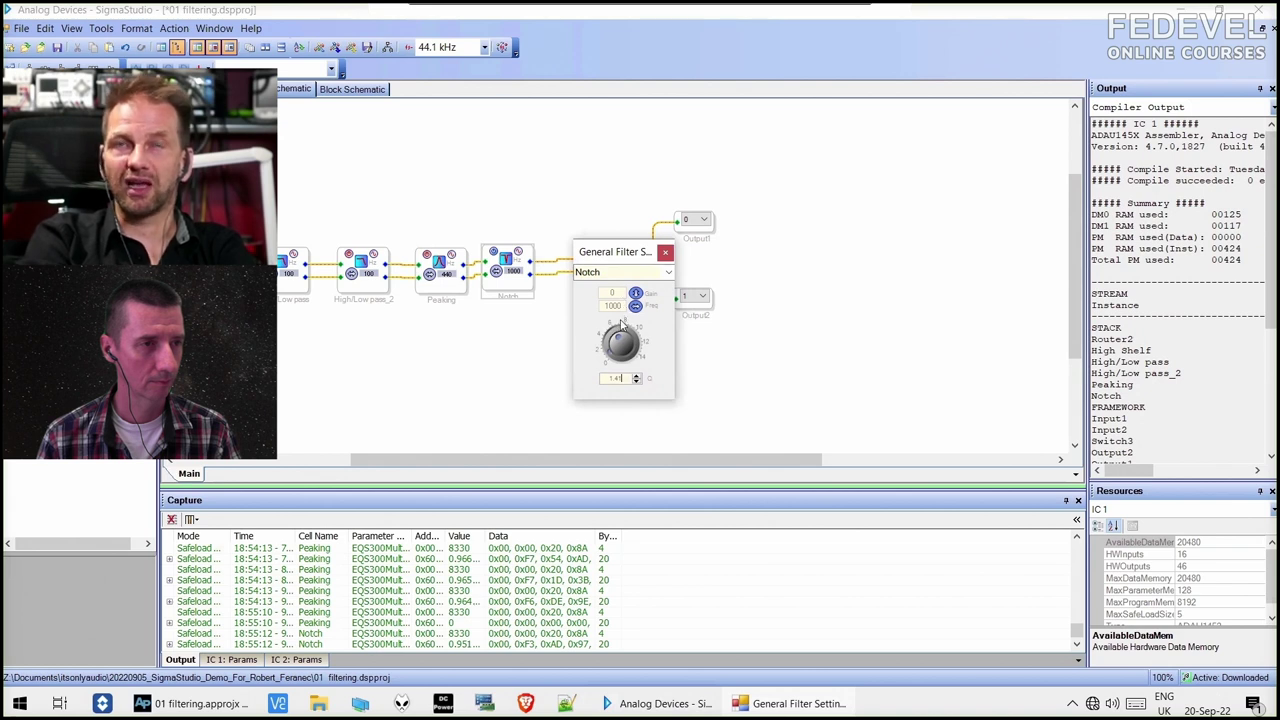
click(666, 256)
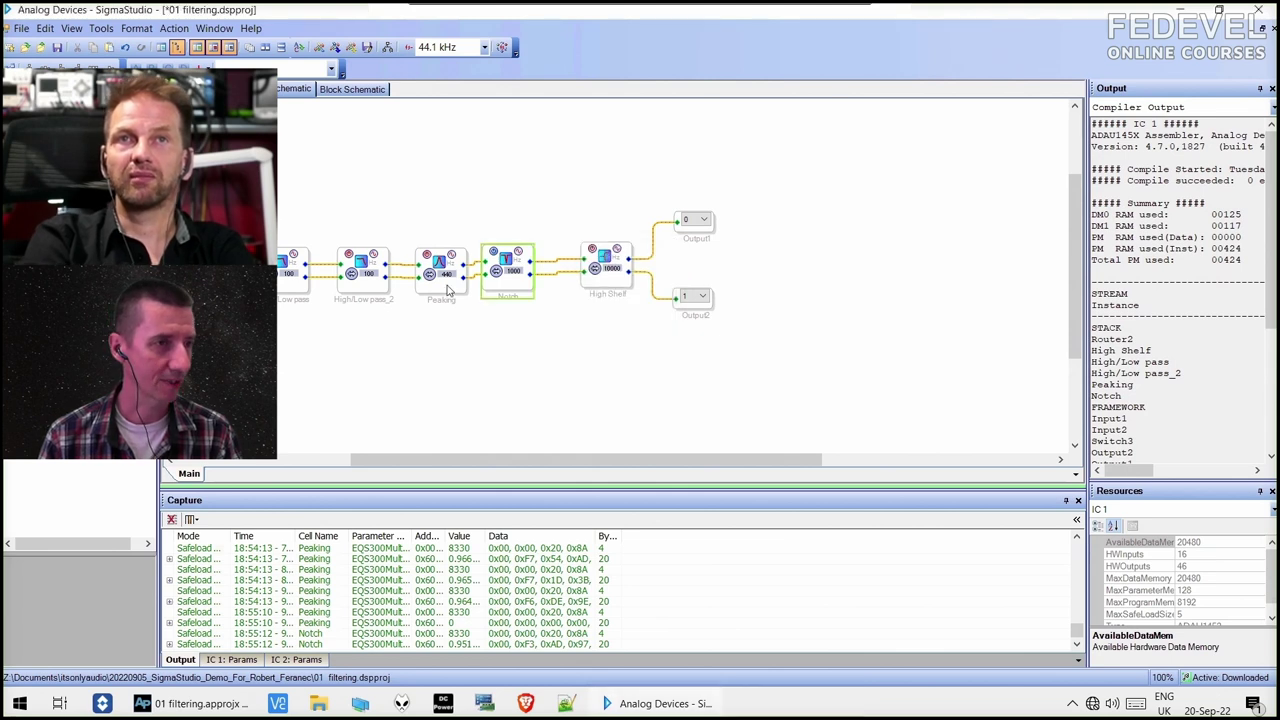
Bypass the Notch filter, enable the High Shelf filter, and compile and download the project to the DSP.
click(494, 268)
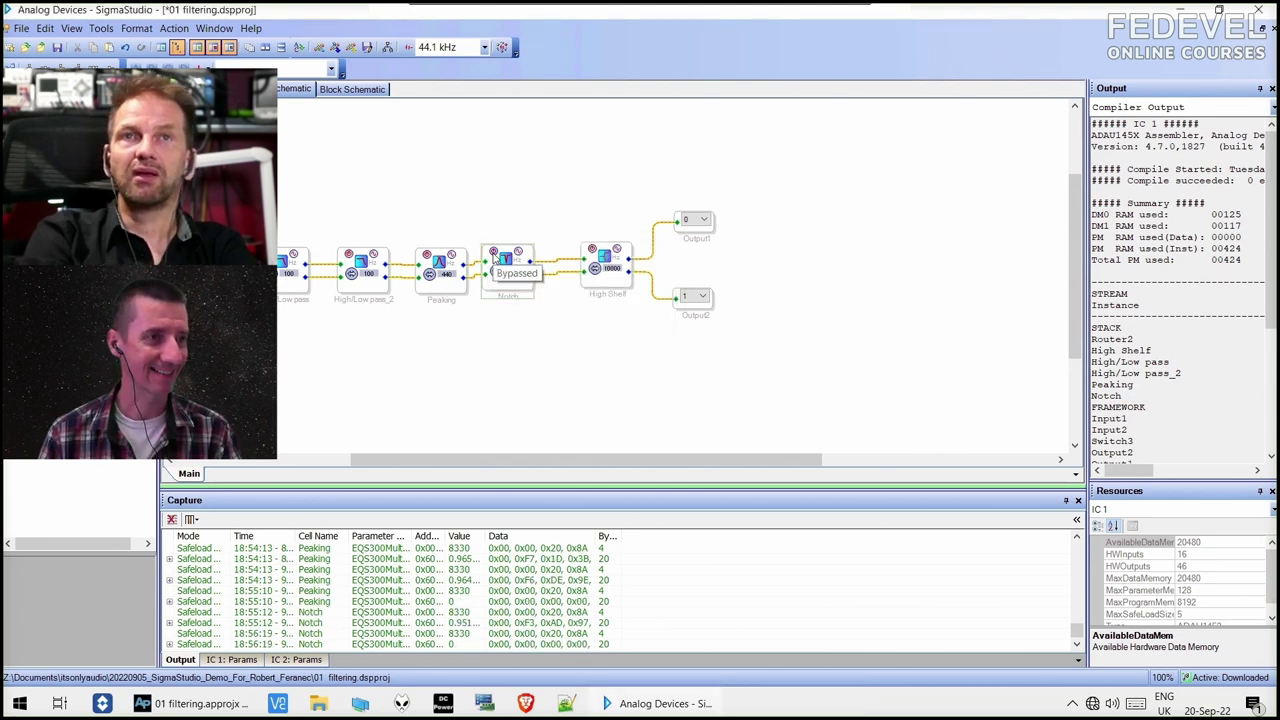
click(593, 250)
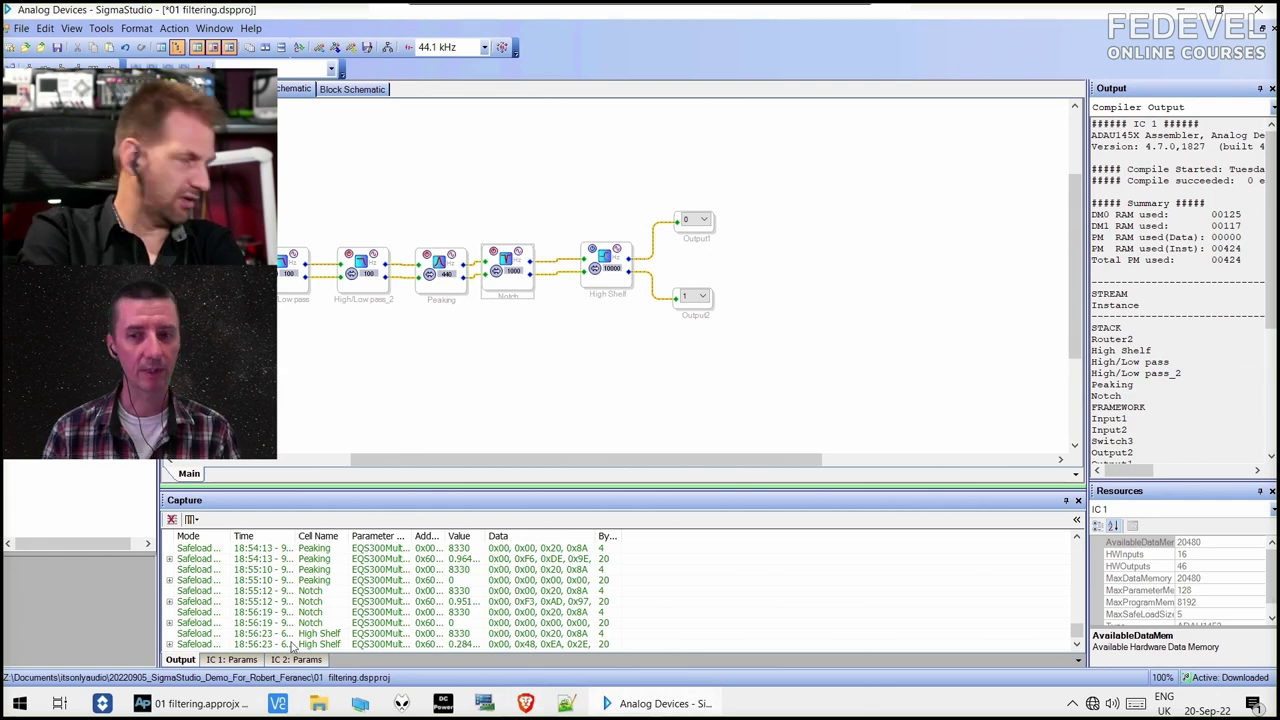
key(F7)
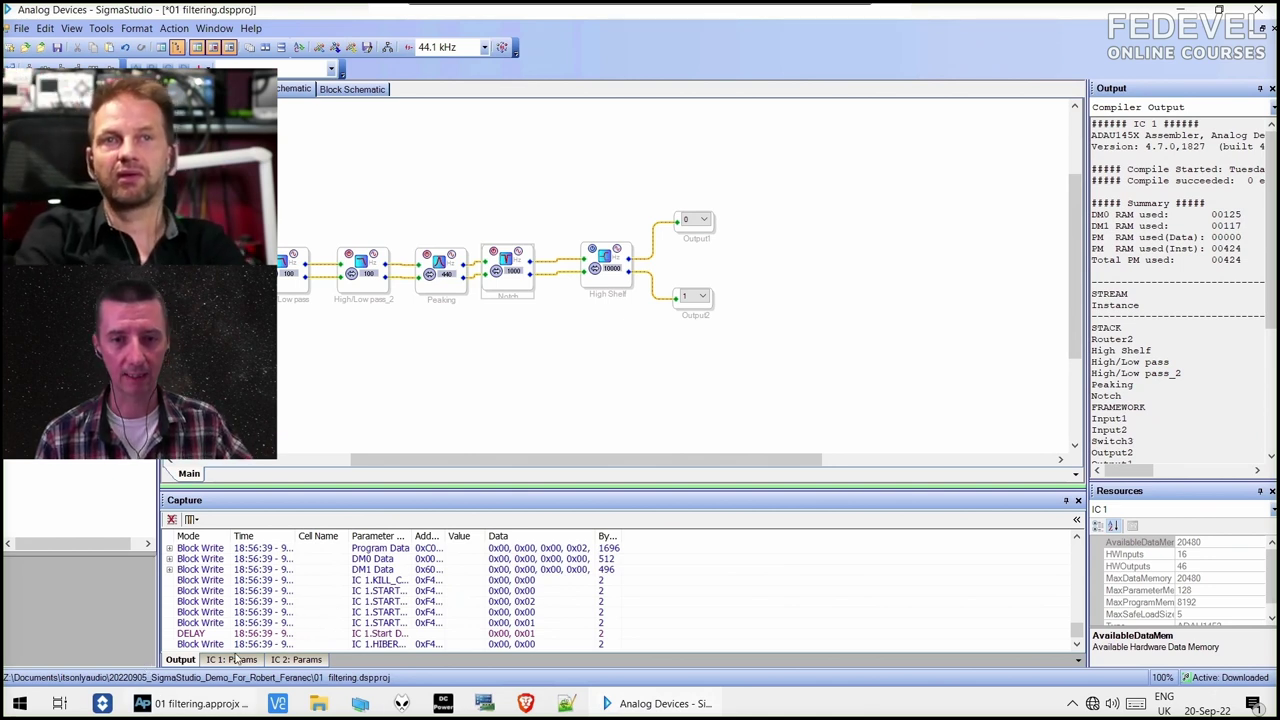
Switch to APx500 and measure the High Shelf filter's Frequency Response.
mouse_move(211, 708)
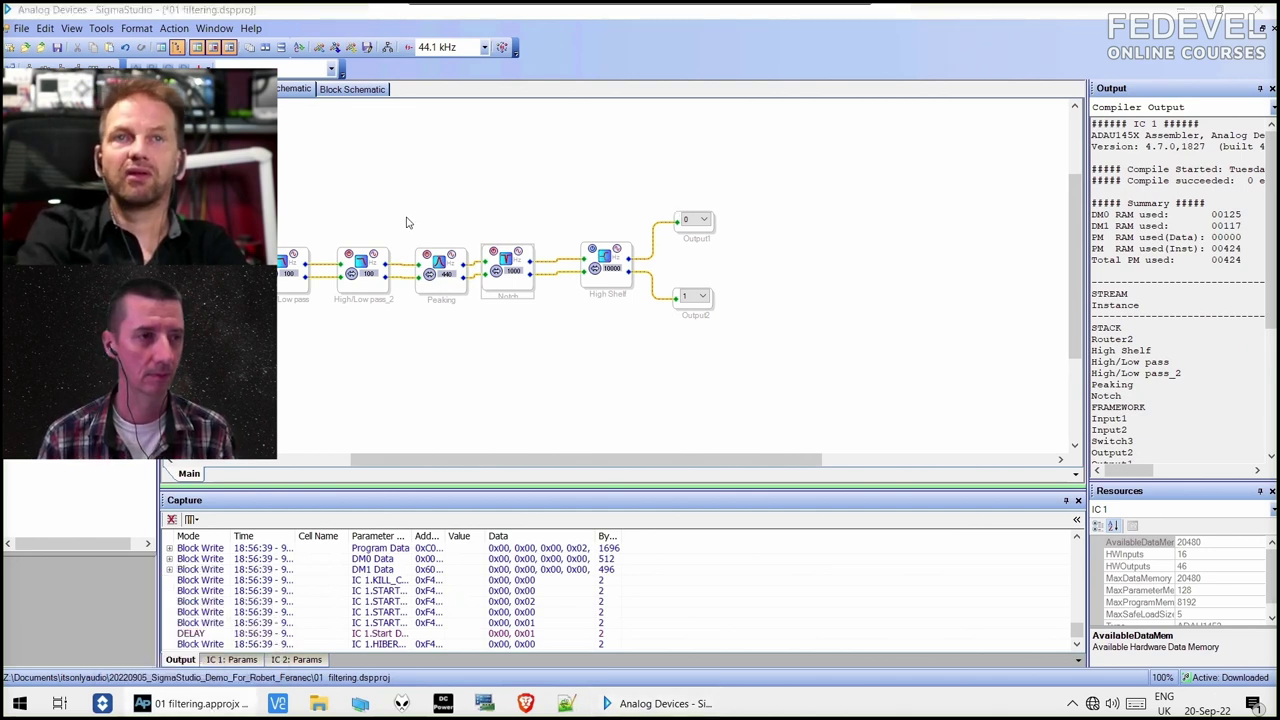
click(200, 705)
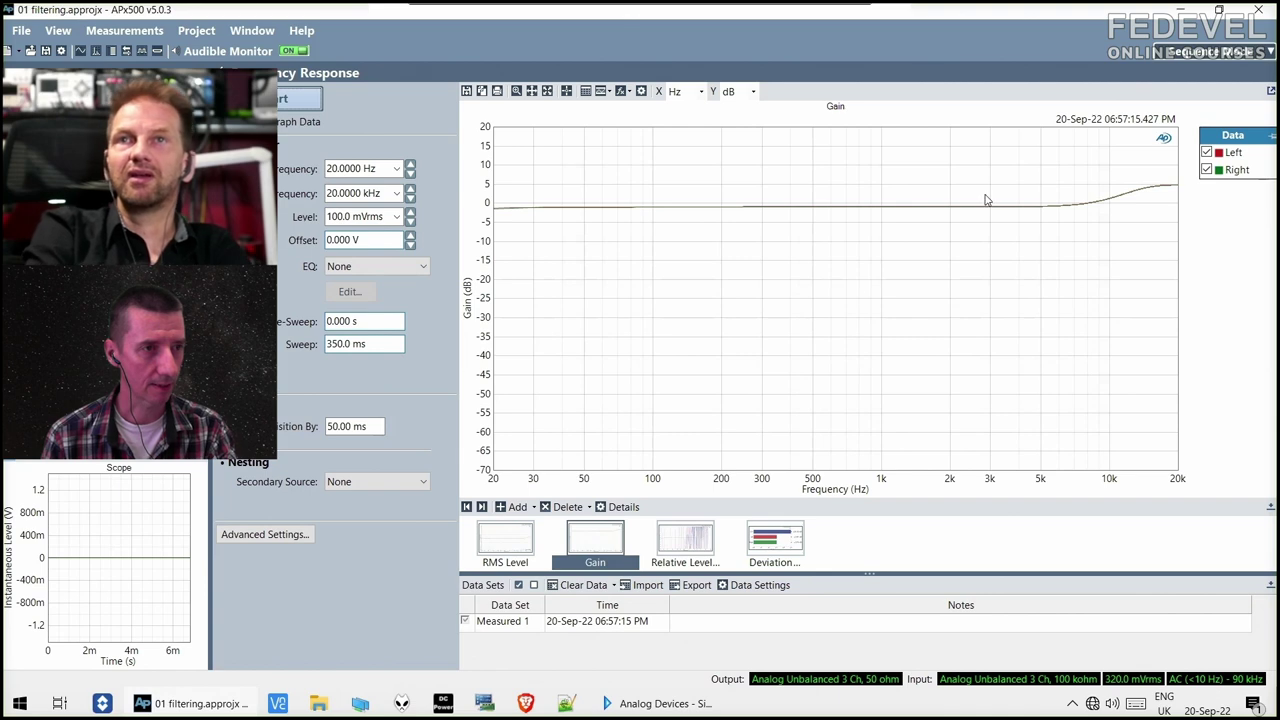
Switch to SigmaStudio and close the 01 filtering project without saving its changes.
click(660, 710)
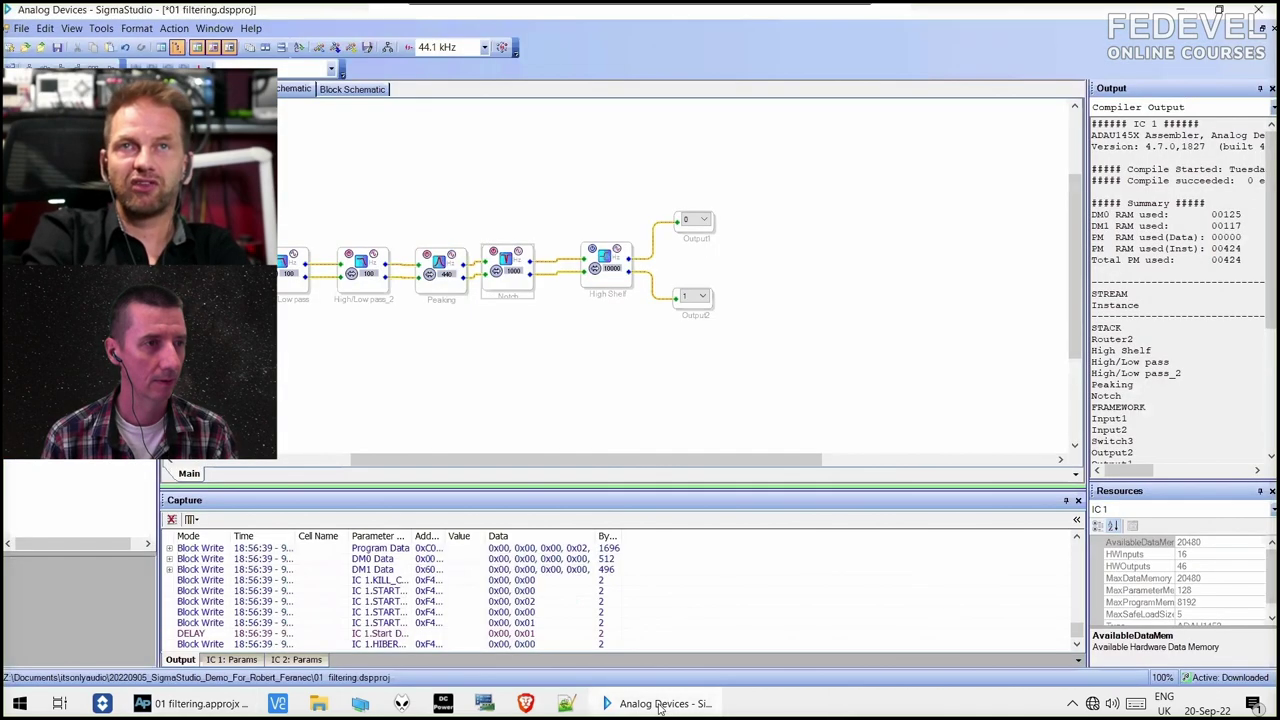
drag(557, 459, 485, 459)
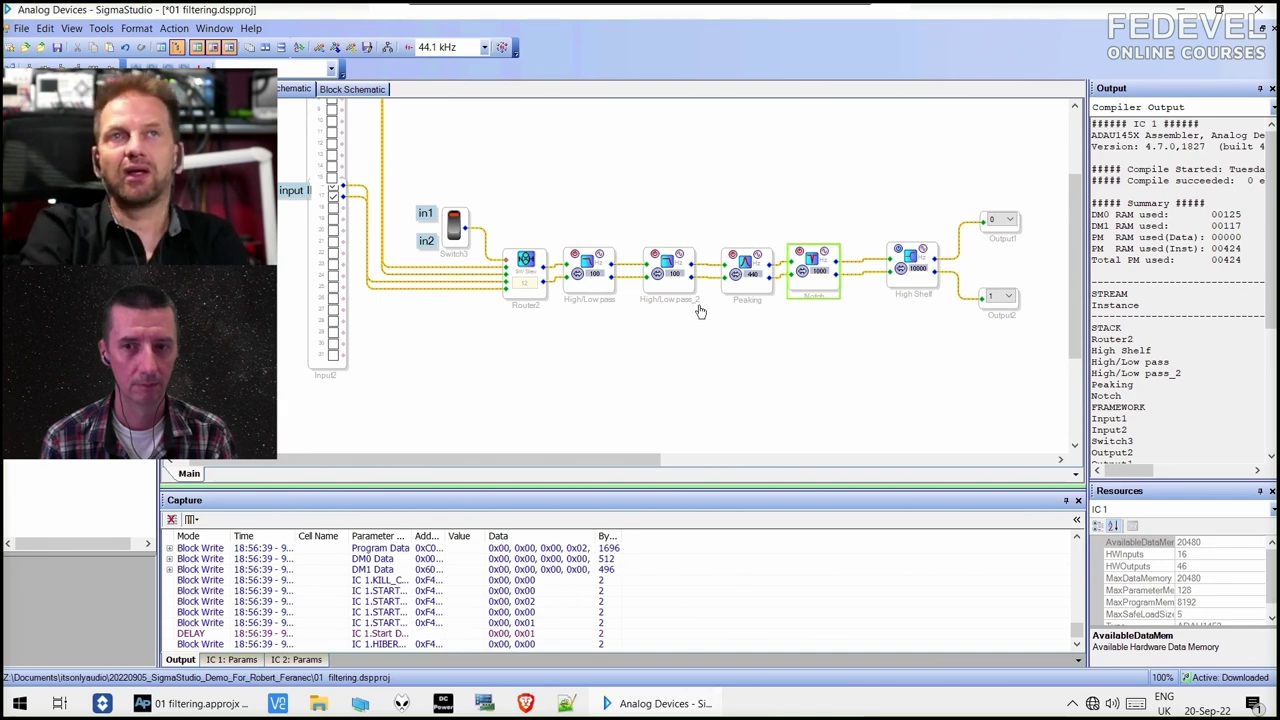
click(21, 28)
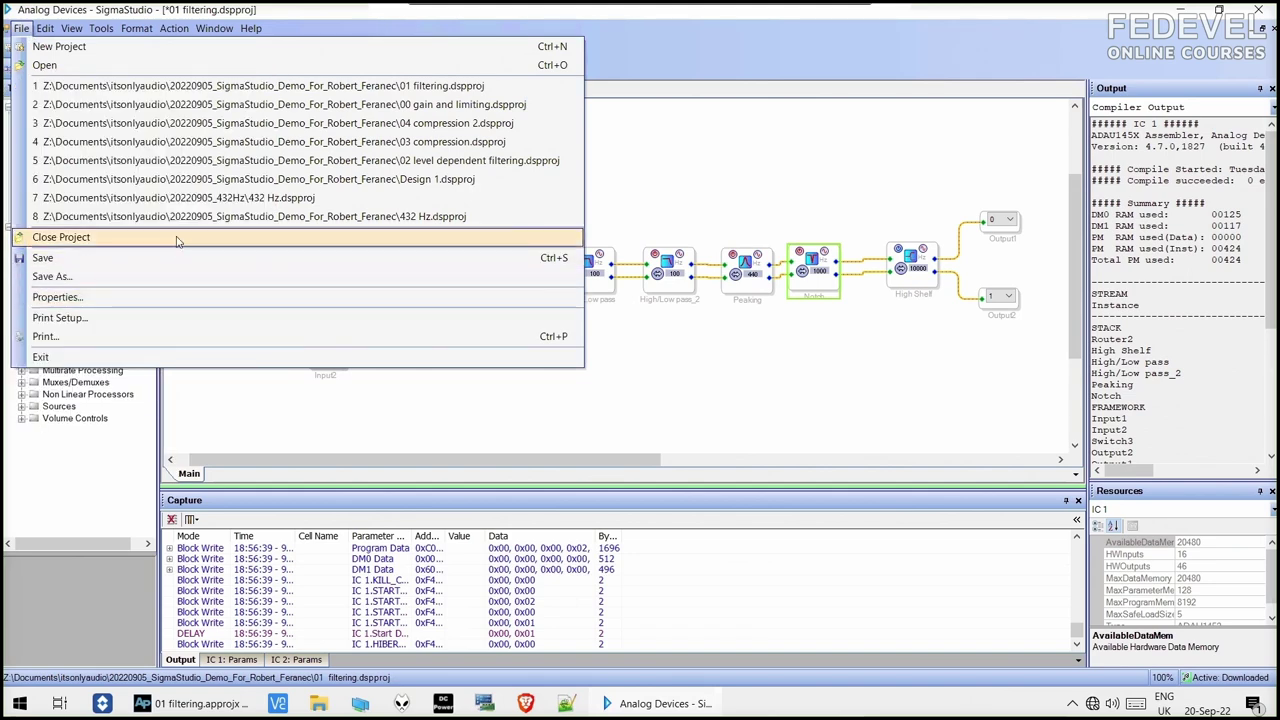
click(177, 241)
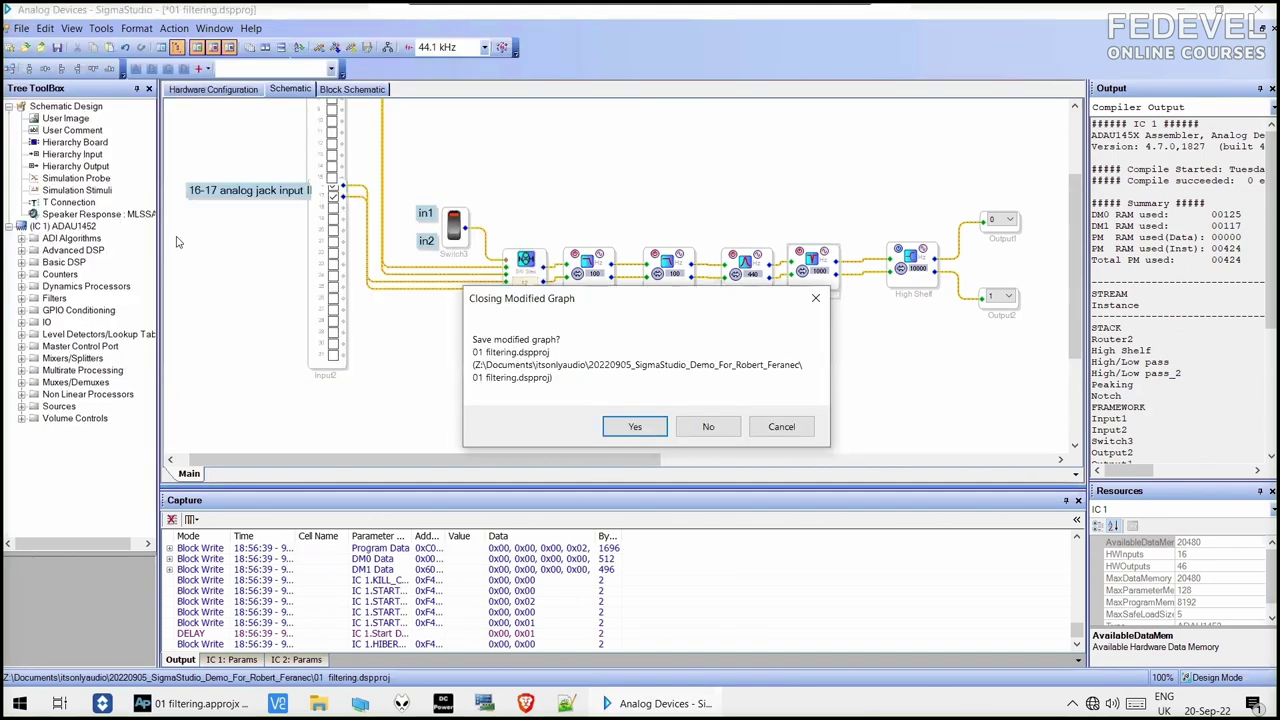
click(704, 427)
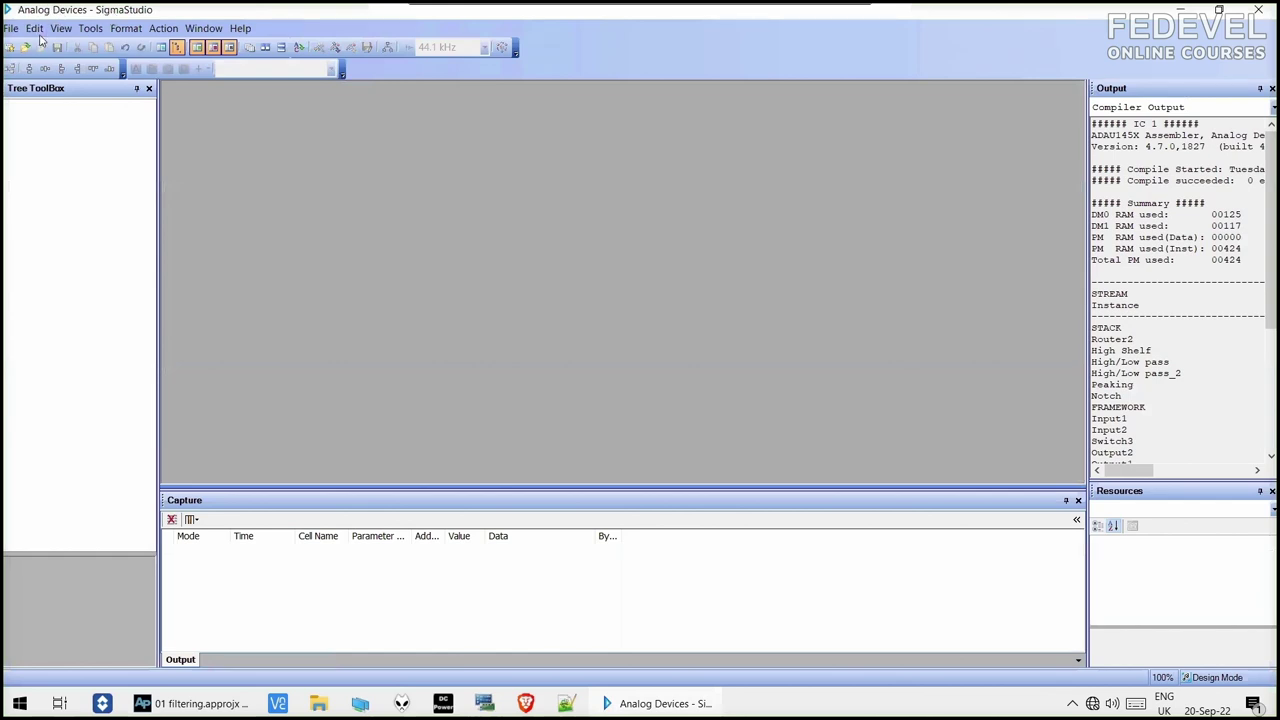
Open the project 02 level dependent filtering.dspproj and view its splitter, peak envelope and loudness blocks.
click(25, 47)
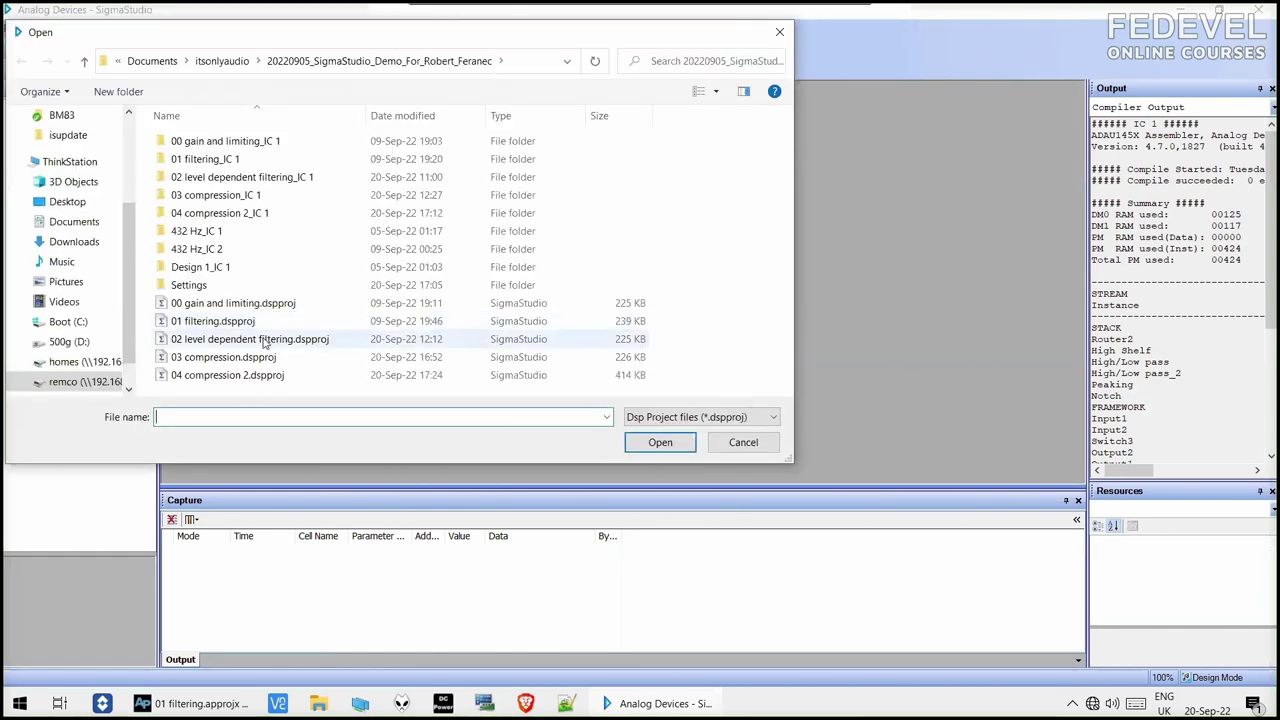
double_click(265, 341)
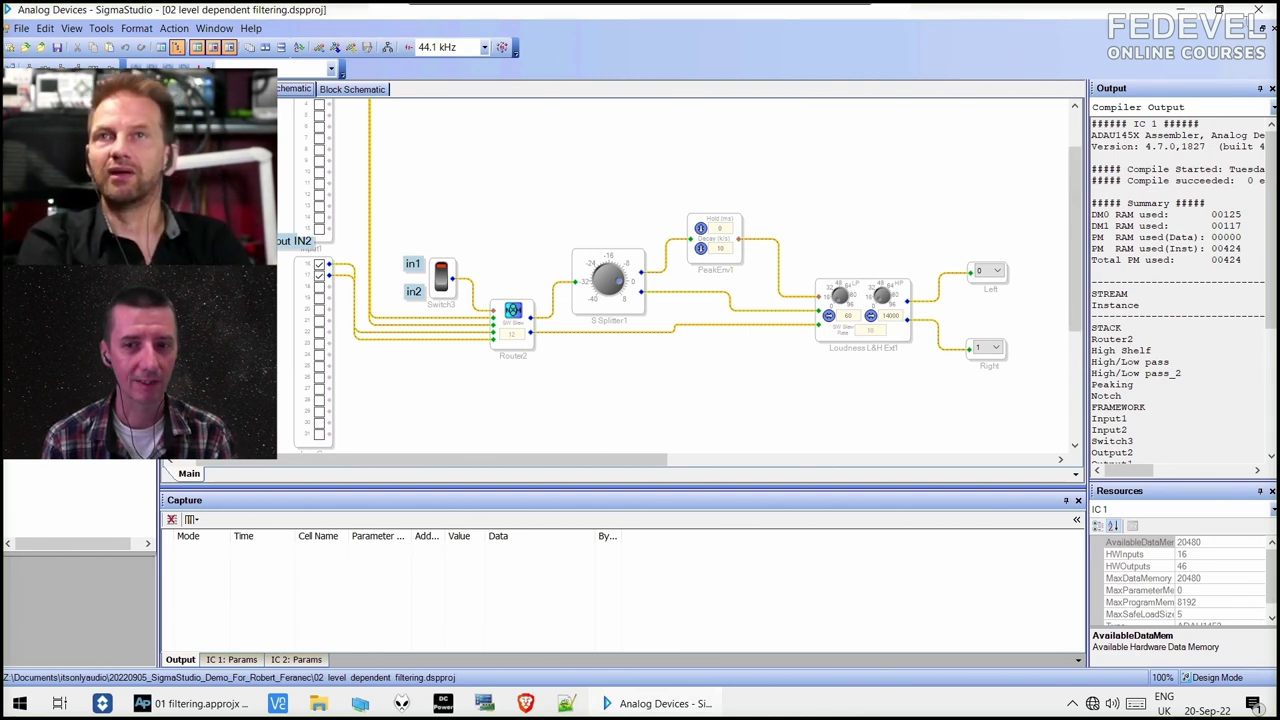
drag(1079, 204, 1073, 198)
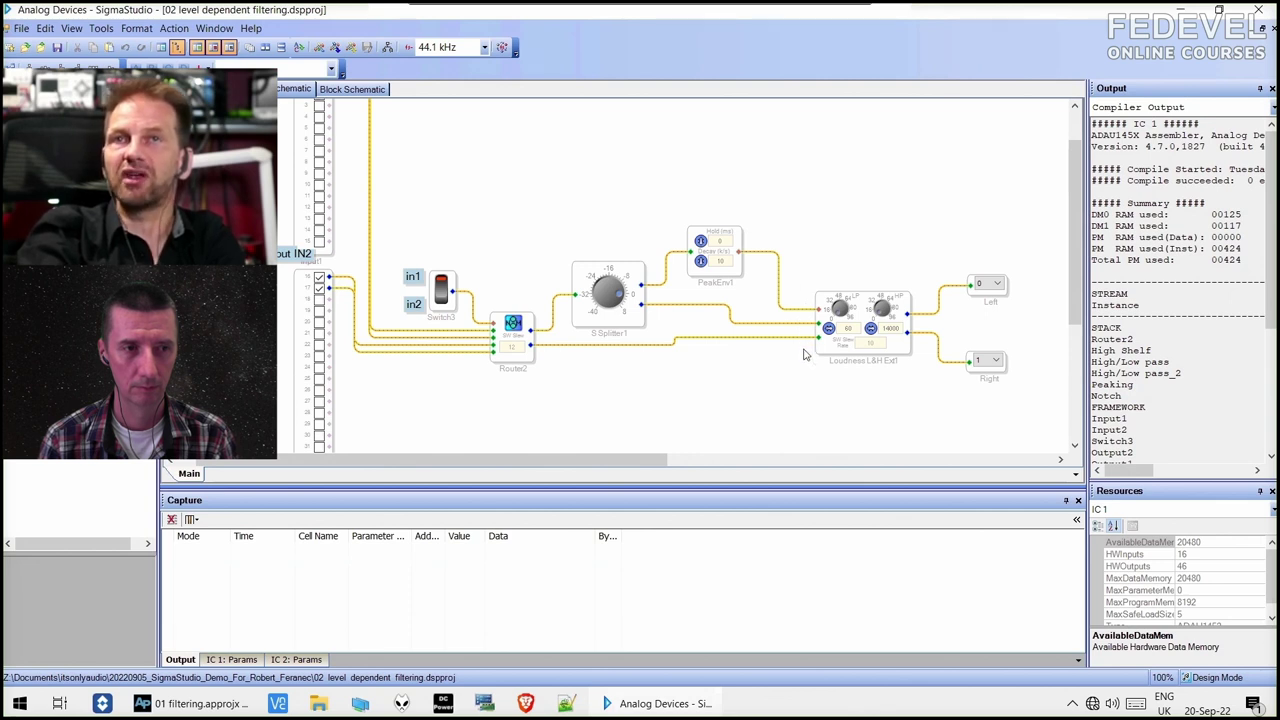
mouse_move(798, 342)
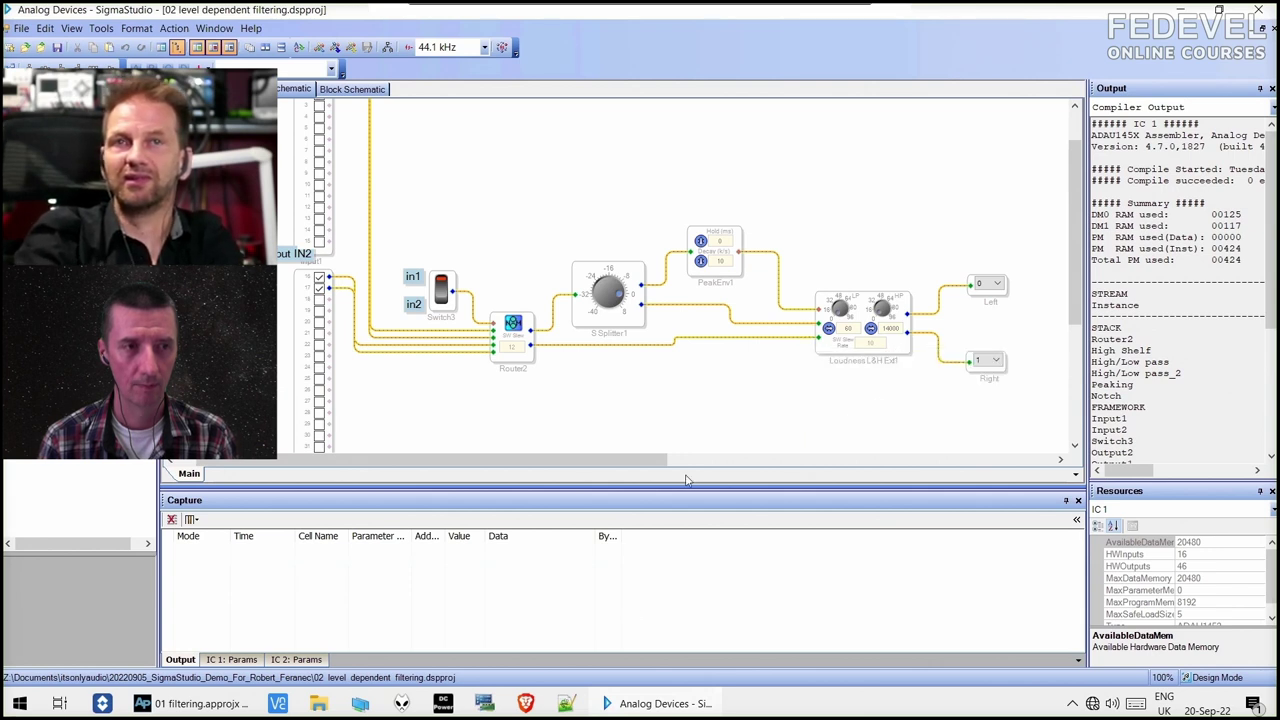
Switch to APx500 and open the 02 level dependent filtering project, discarding changes to the current one.
mouse_move(221, 703)
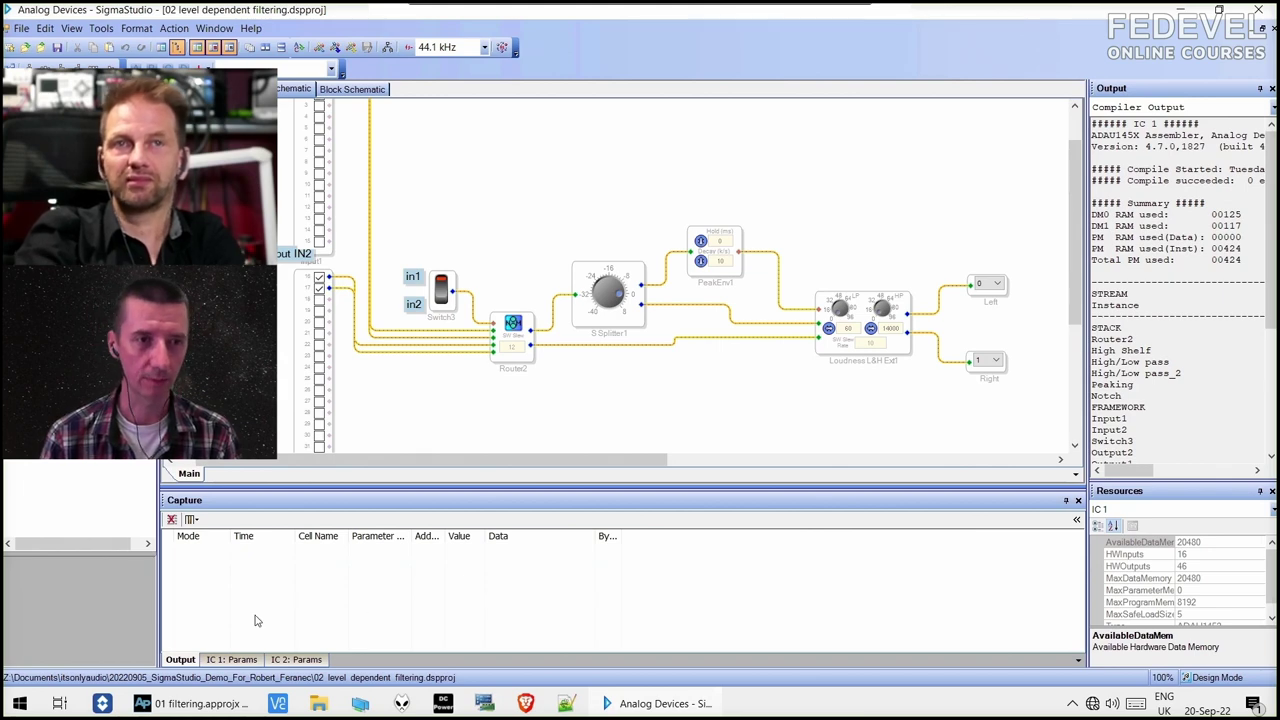
click(200, 704)
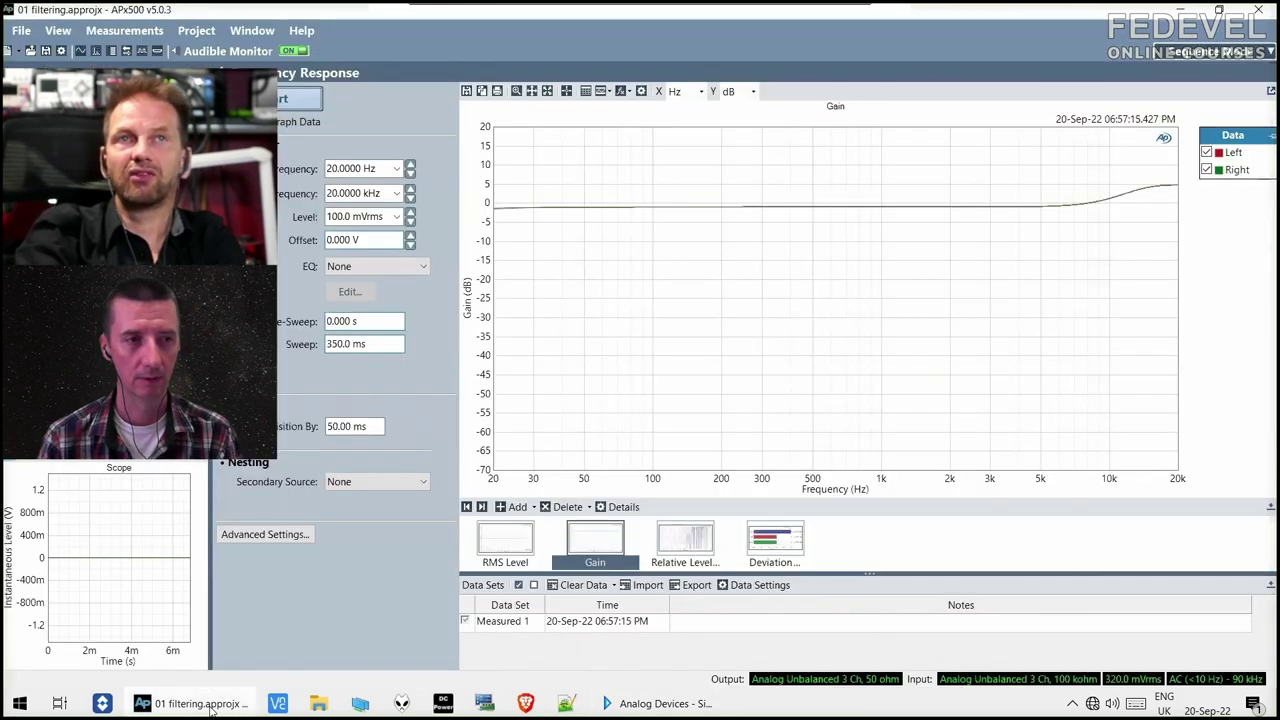
click(31, 56)
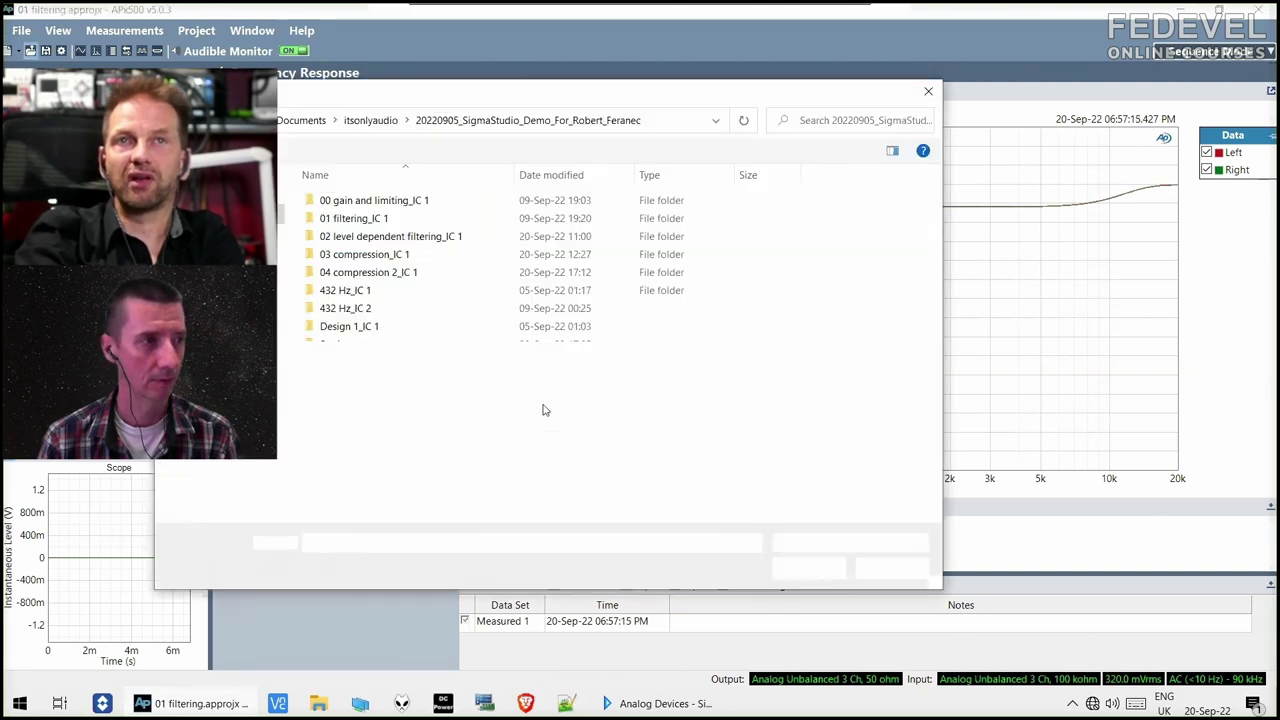
double_click(430, 394)
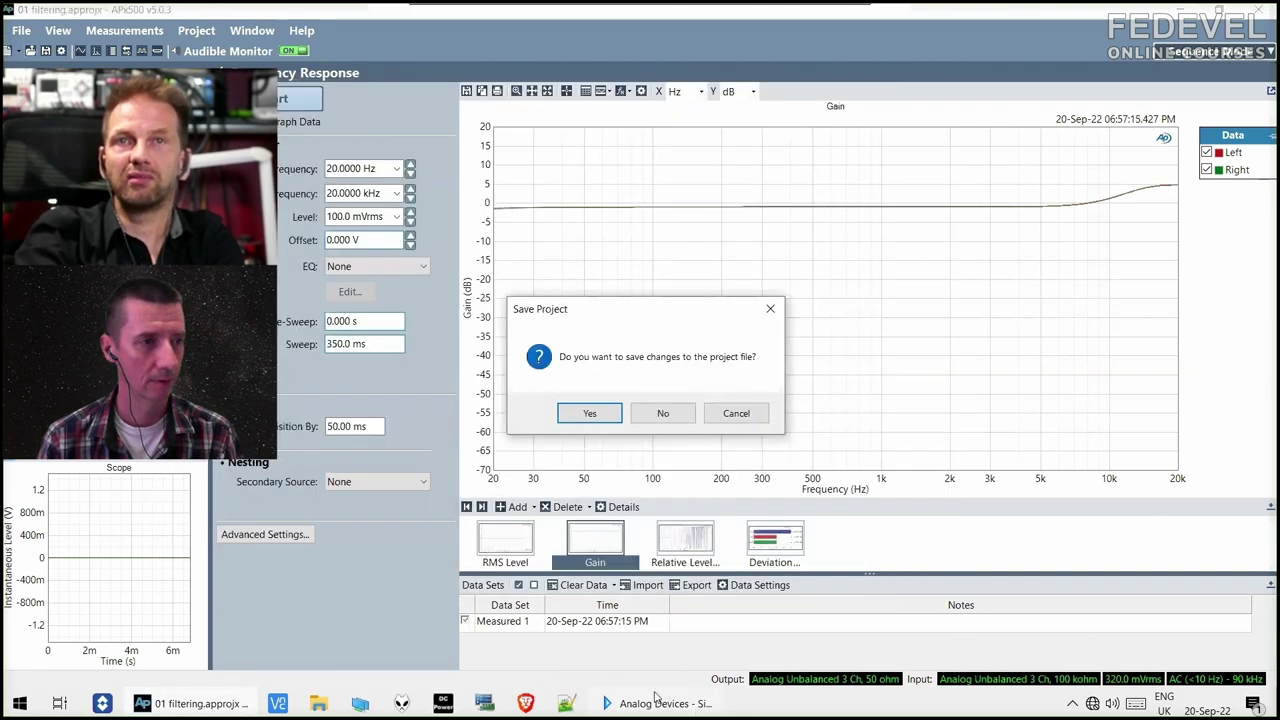
click(663, 414)
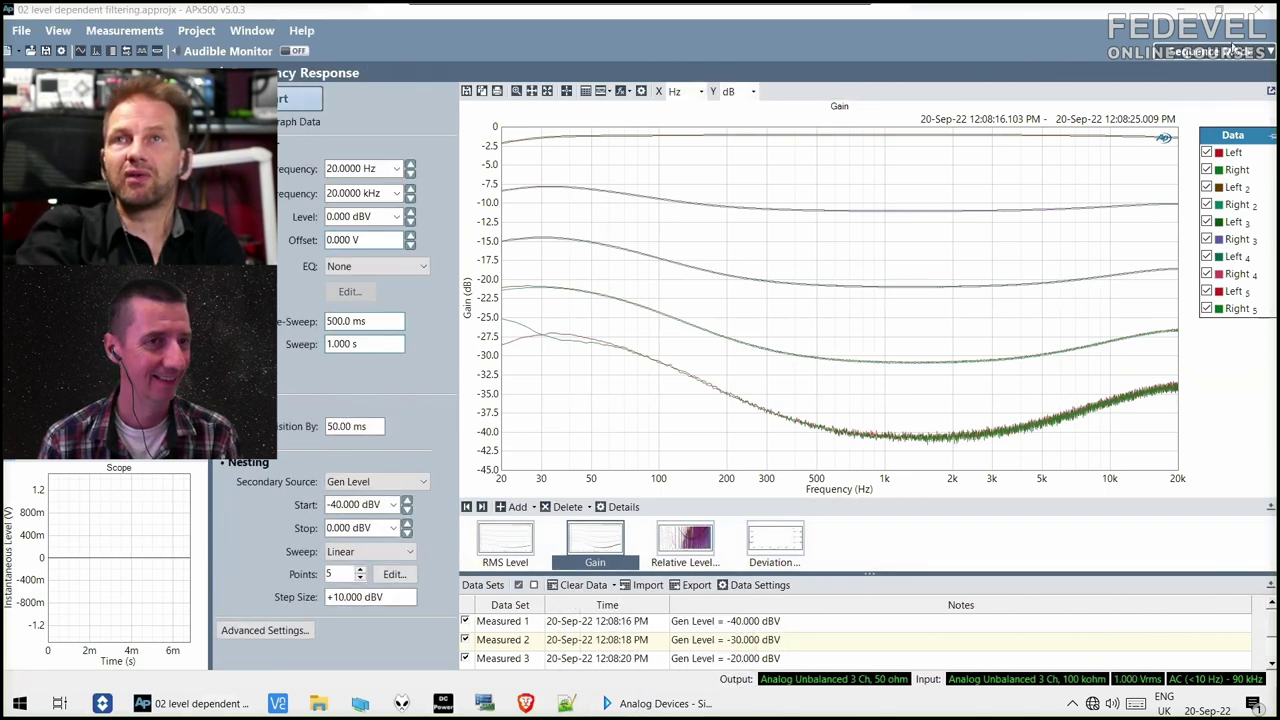
Switch to SigmaStudio, link, compile and download the level dependent filtering project, and minimize the browser's login window.
key(alt+Tab)
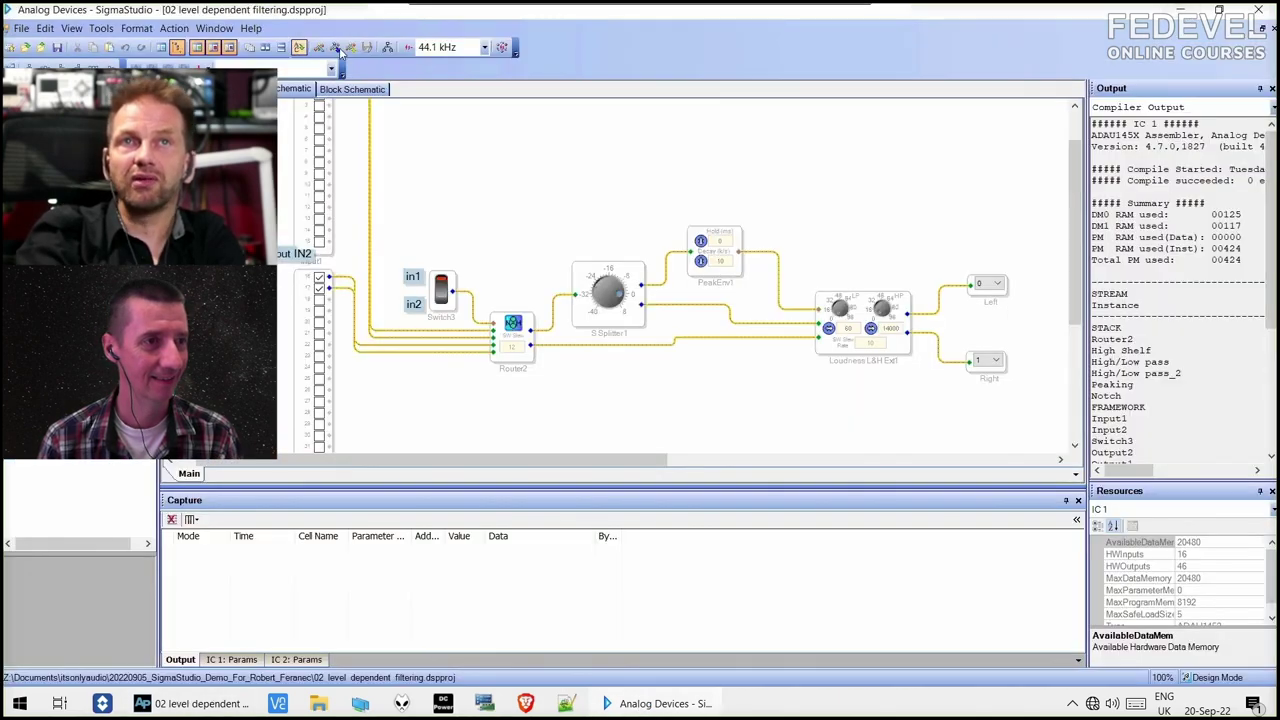
click(348, 49)
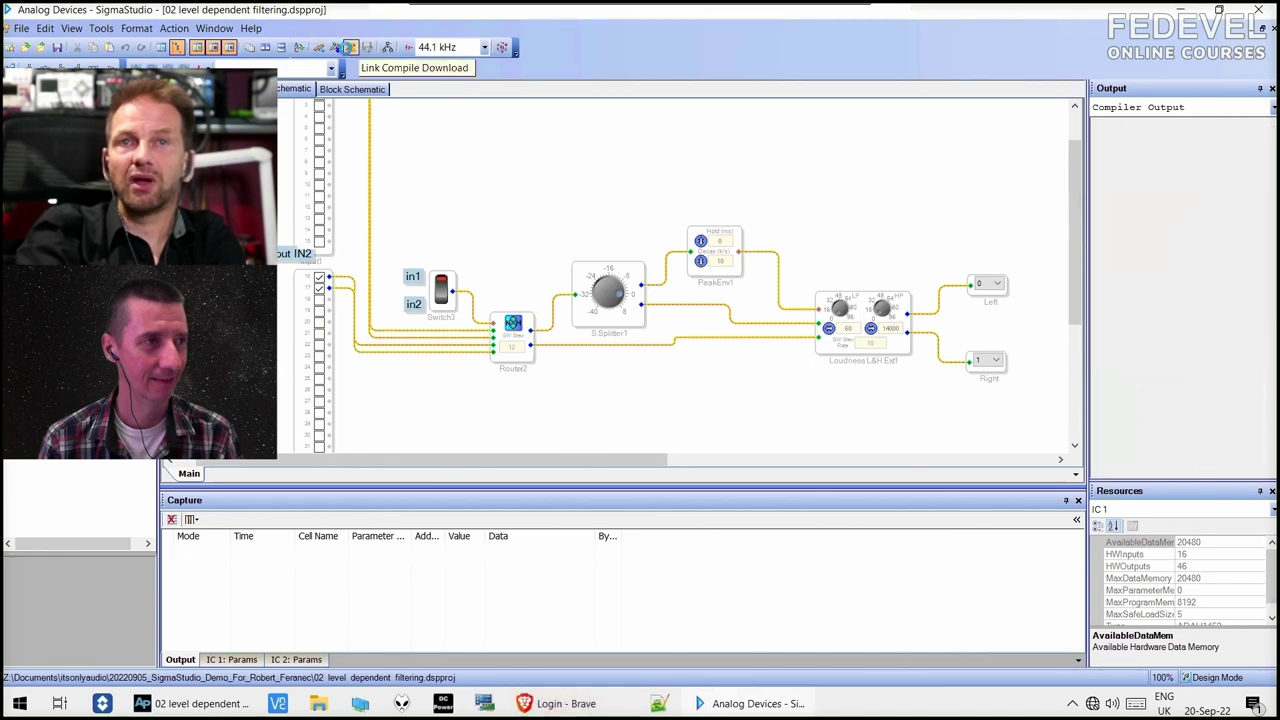
click(755, 704)
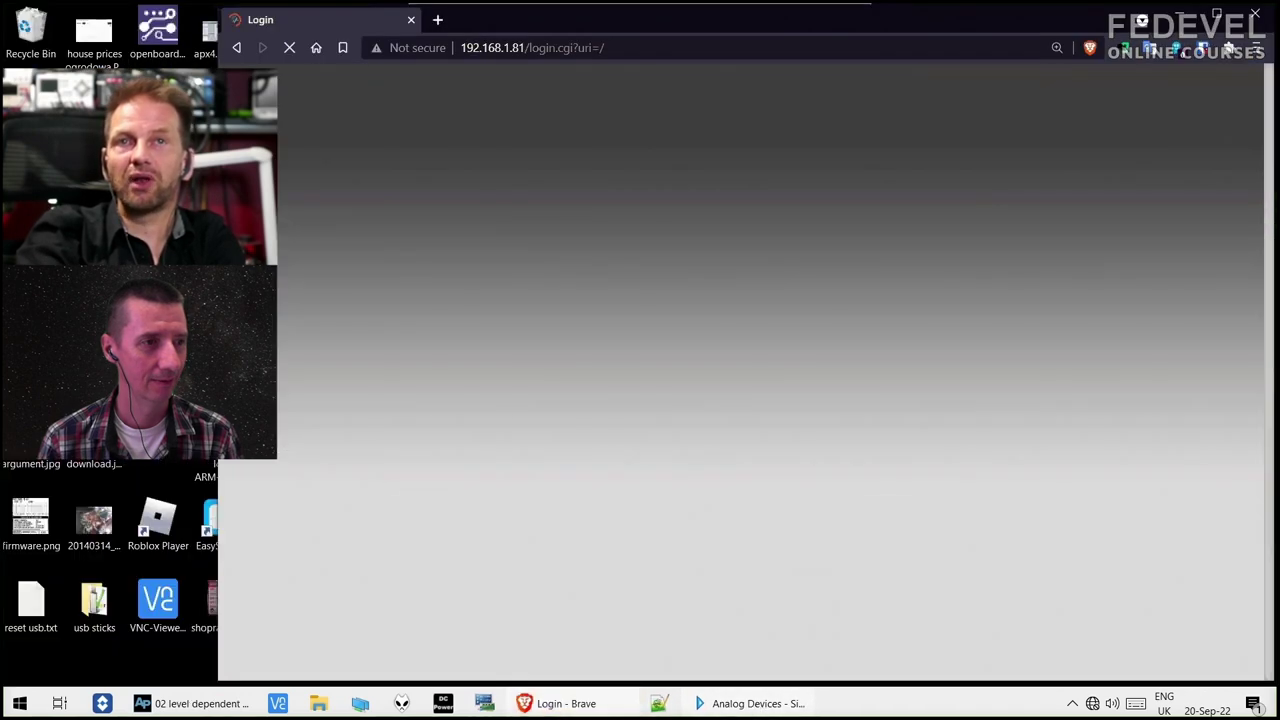
click(1180, 20)
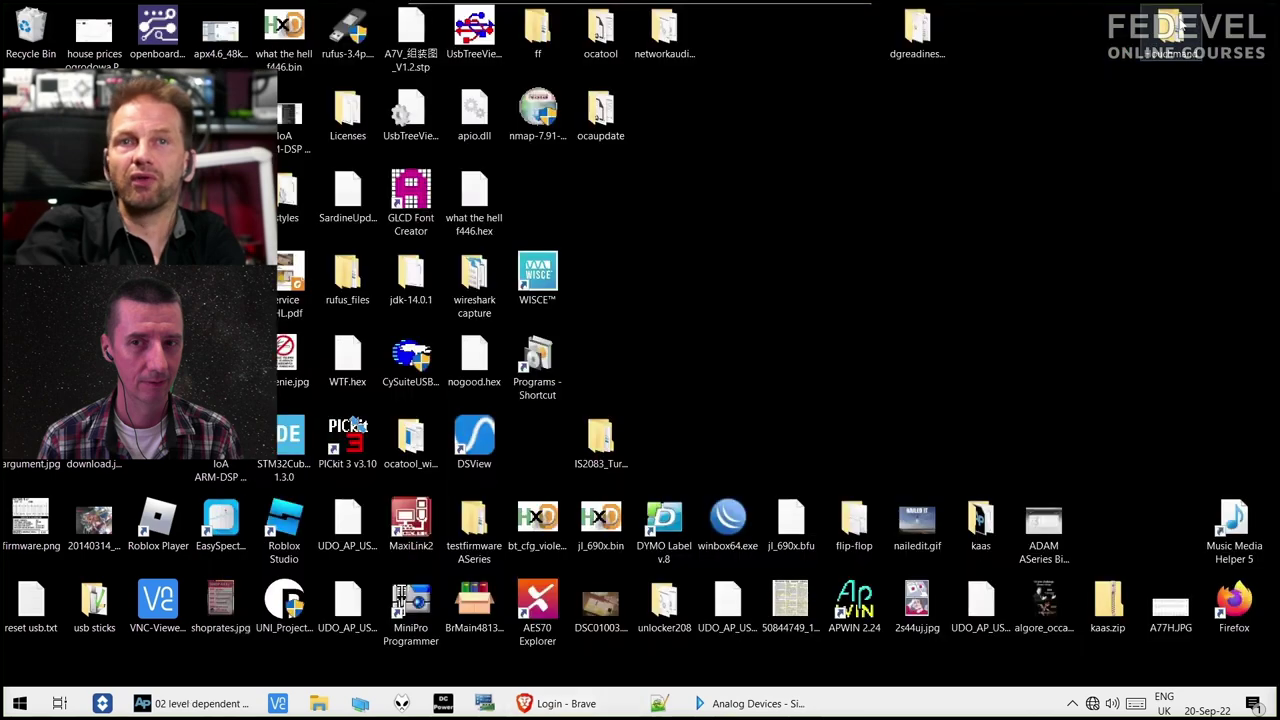
Switch to APx500 and clear all measured data from the Frequency Response Gain graph.
click(200, 704)
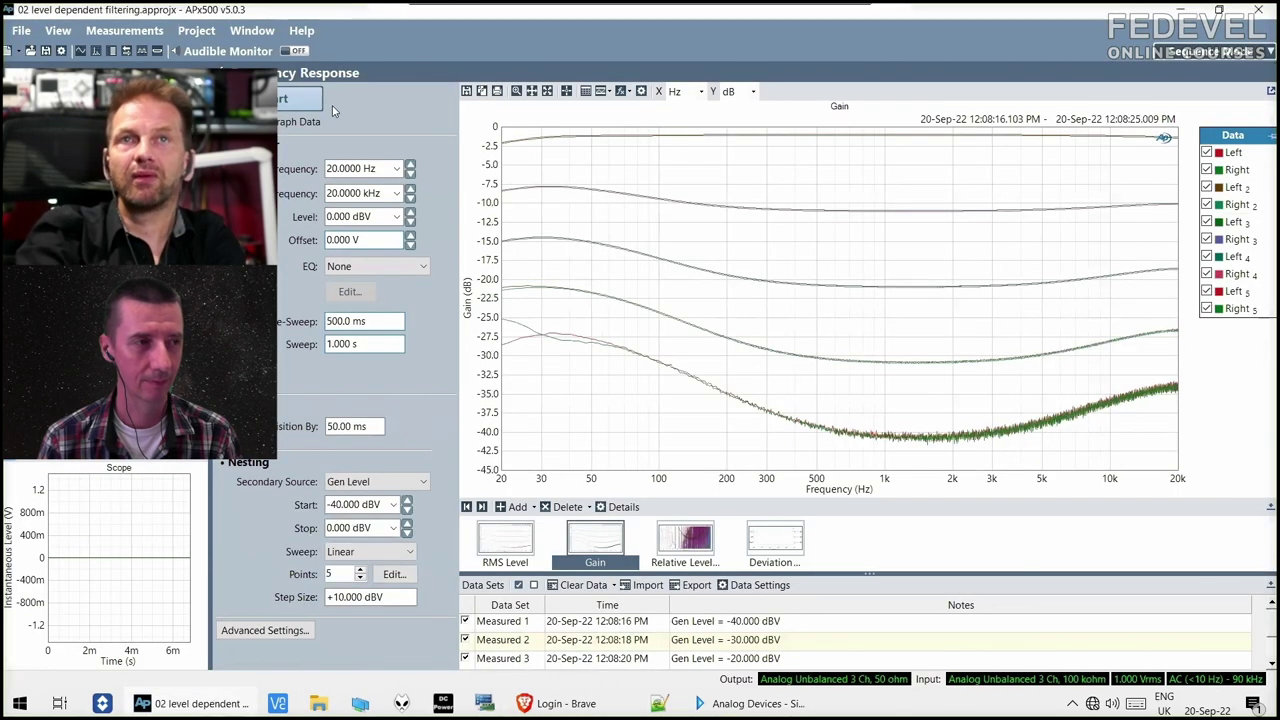
right_click(790, 219)
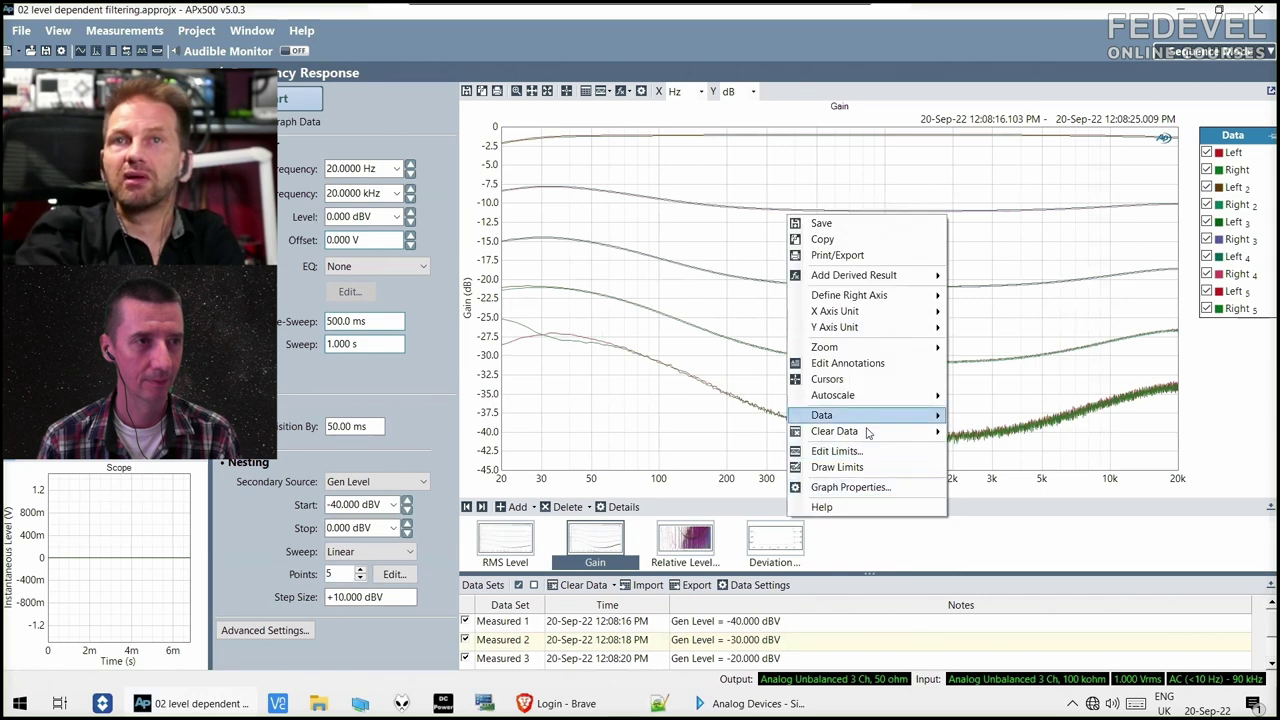
mouse_move(868, 432)
click(990, 433)
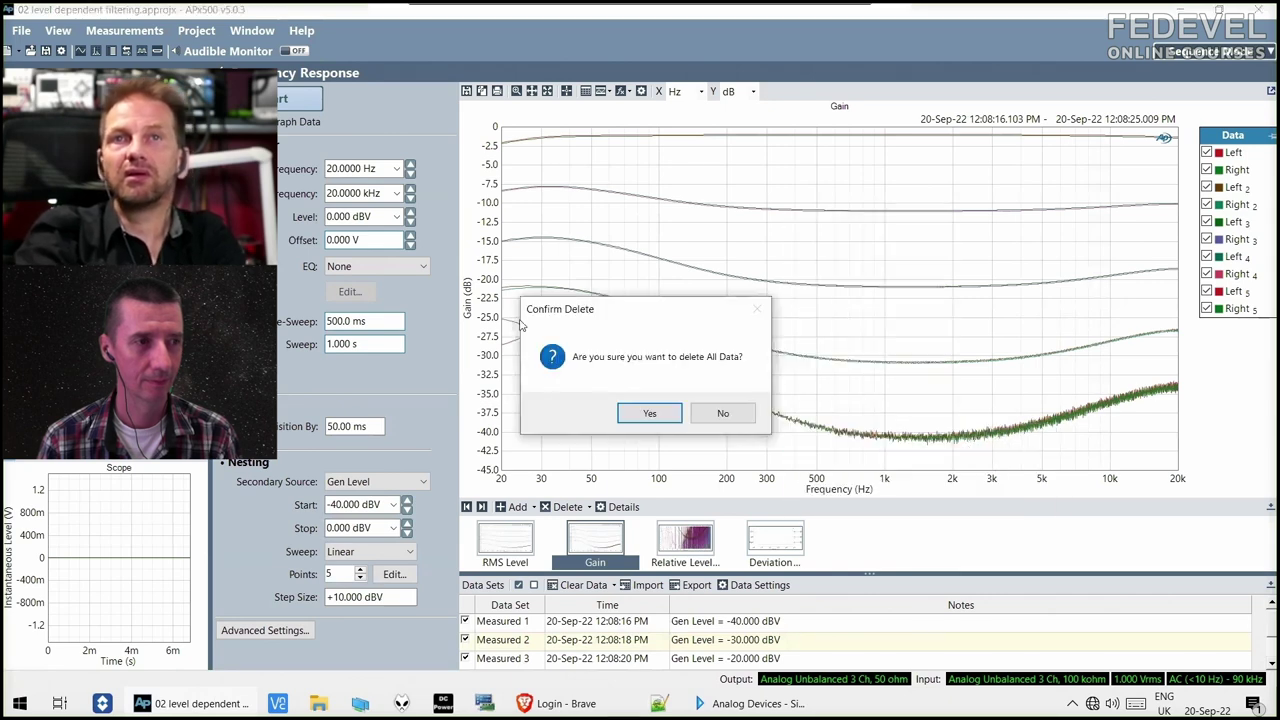
click(654, 412)
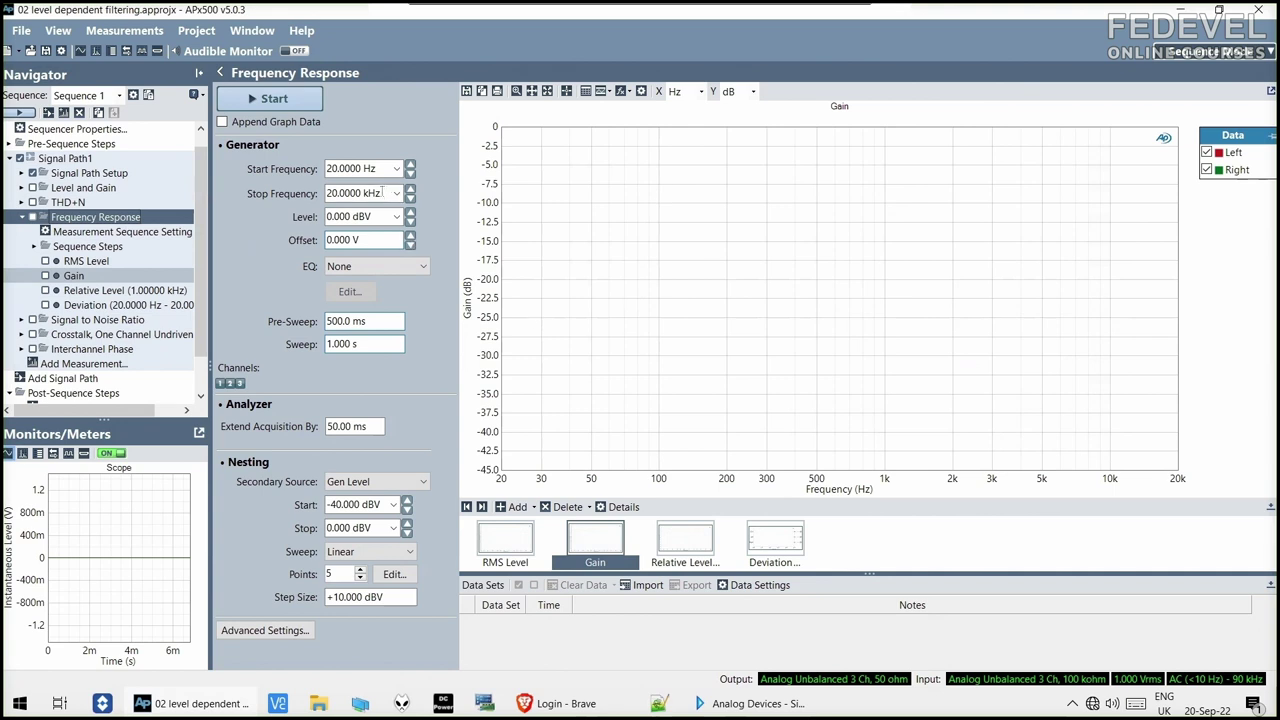
Run the nested Frequency Response sweep from 20 Hz to 20 kHz and compare its RMS Level and Gain graphs.
triple_click(355, 168)
triple_click(365, 192)
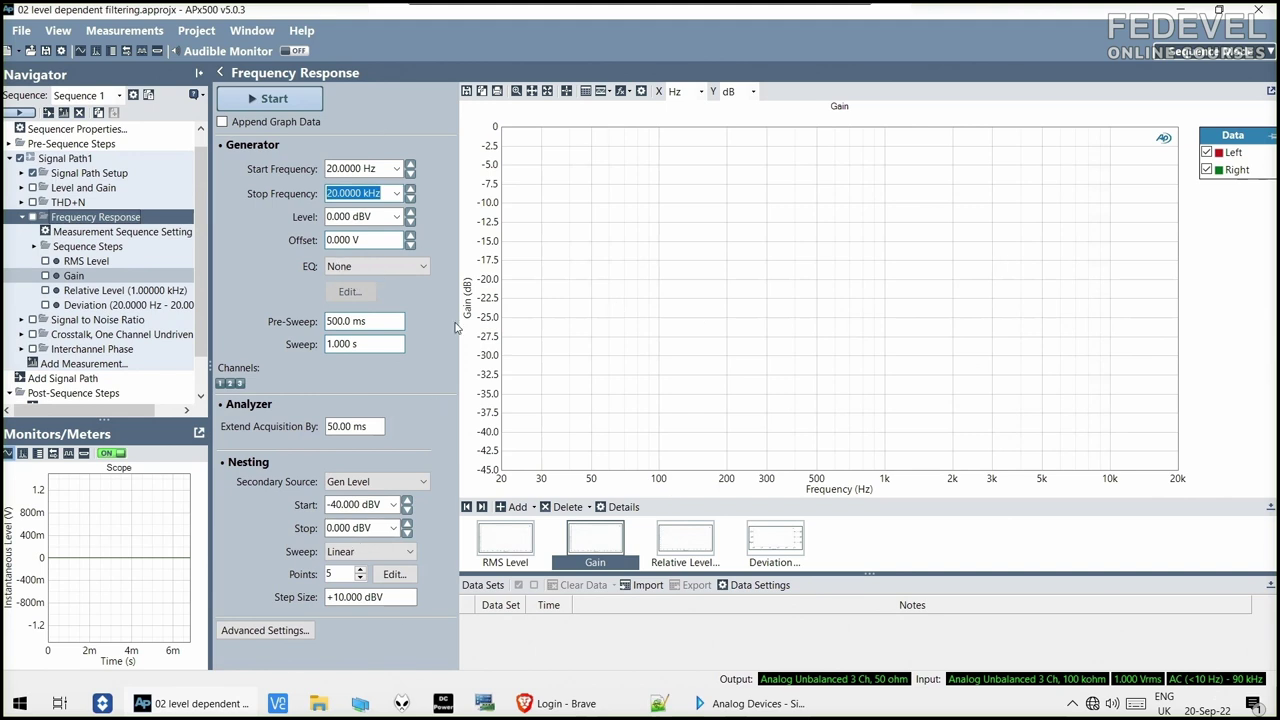
click(312, 97)
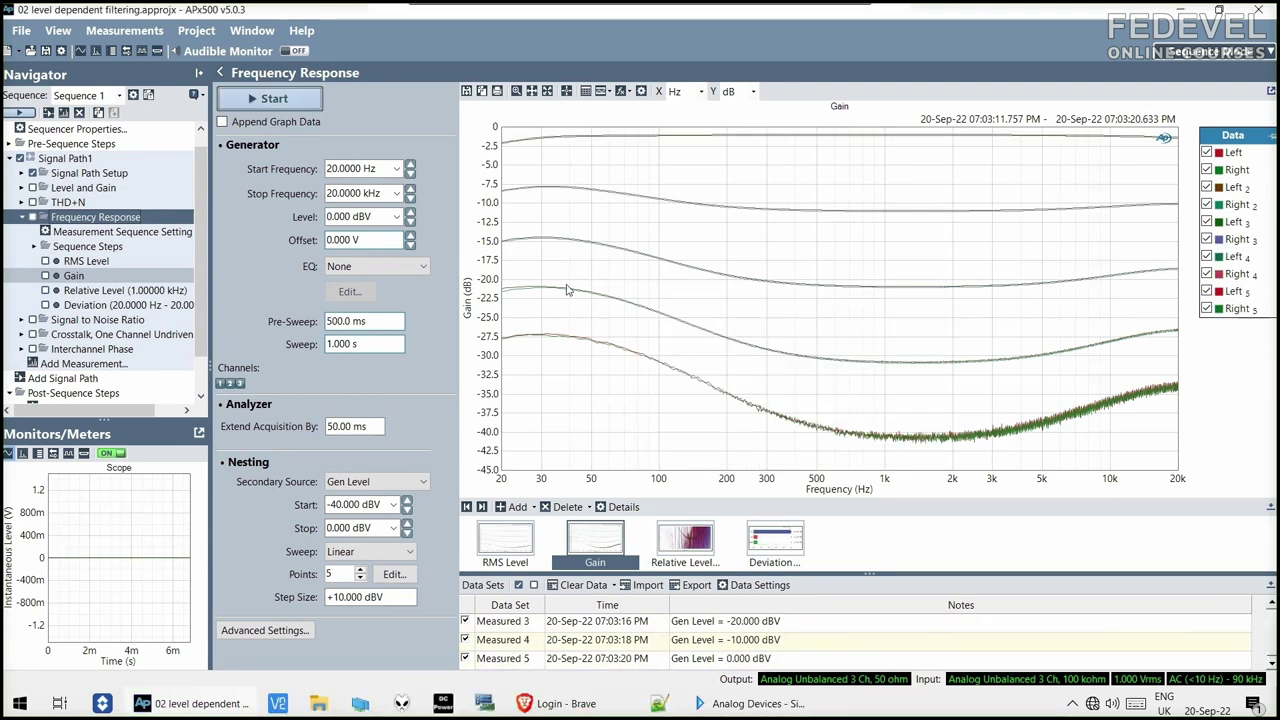
click(509, 543)
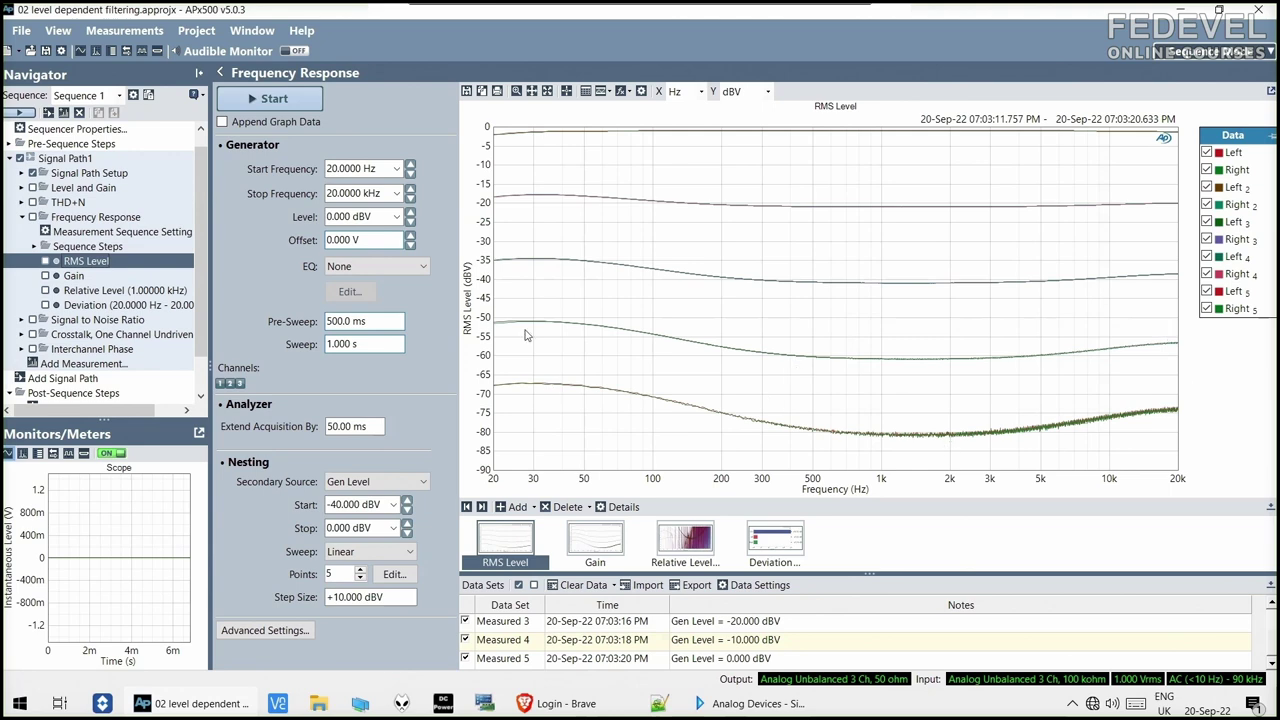
click(597, 540)
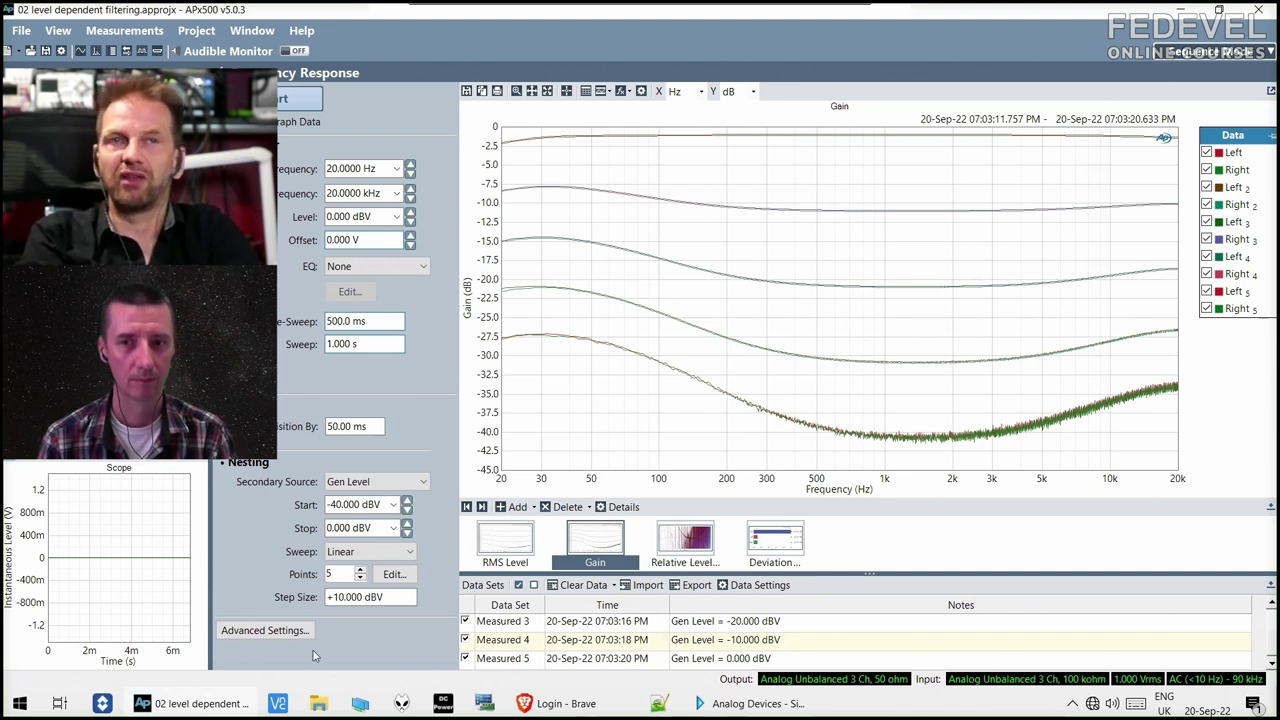
Switch to SigmaStudio and examine the splitter, peak envelope and Loudness L&H Ext1 blocks of the level dependent filtering schematic up close.
click(738, 704)
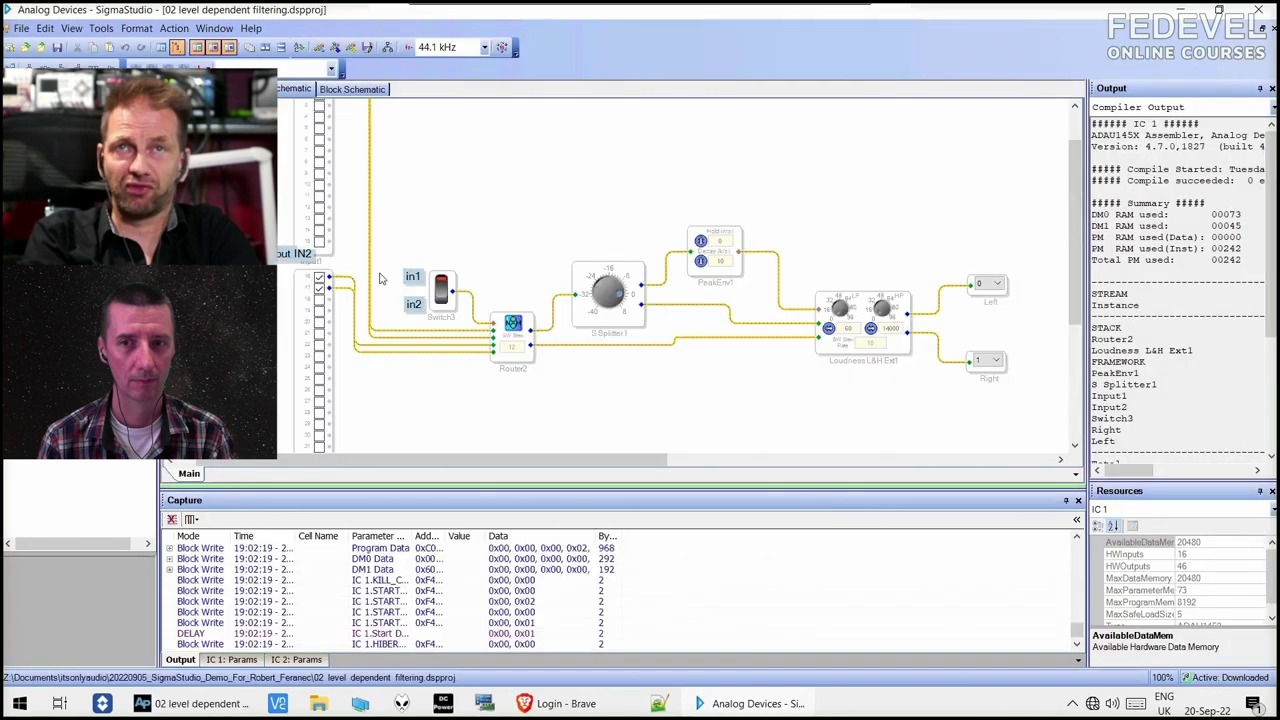
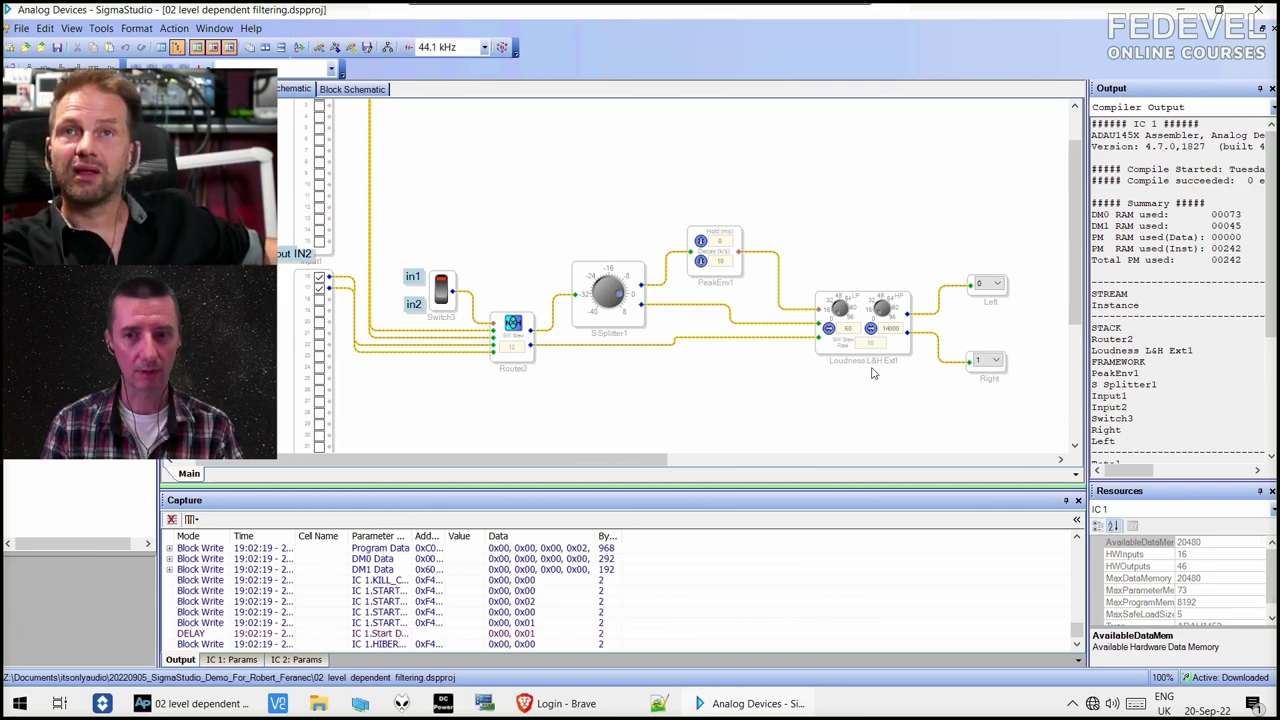
scroll(865, 370, up, 3)
scroll(872, 373, down, 2)
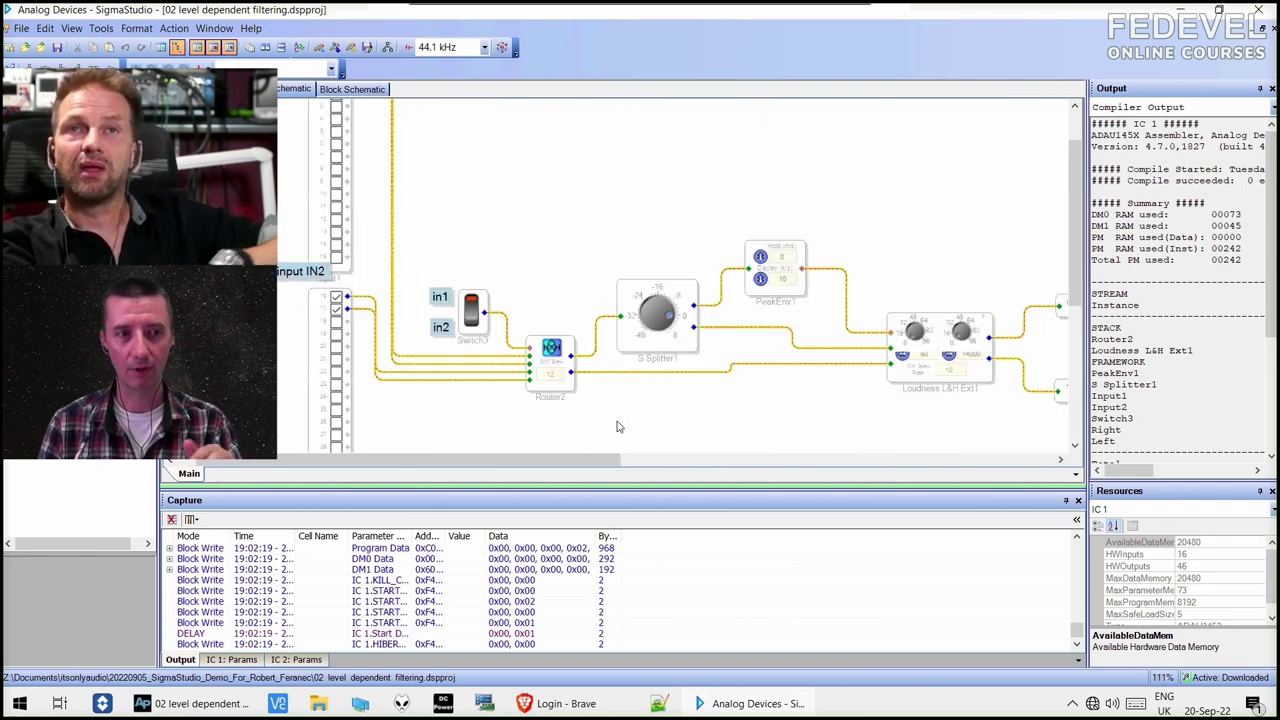
drag(588, 462, 714, 462)
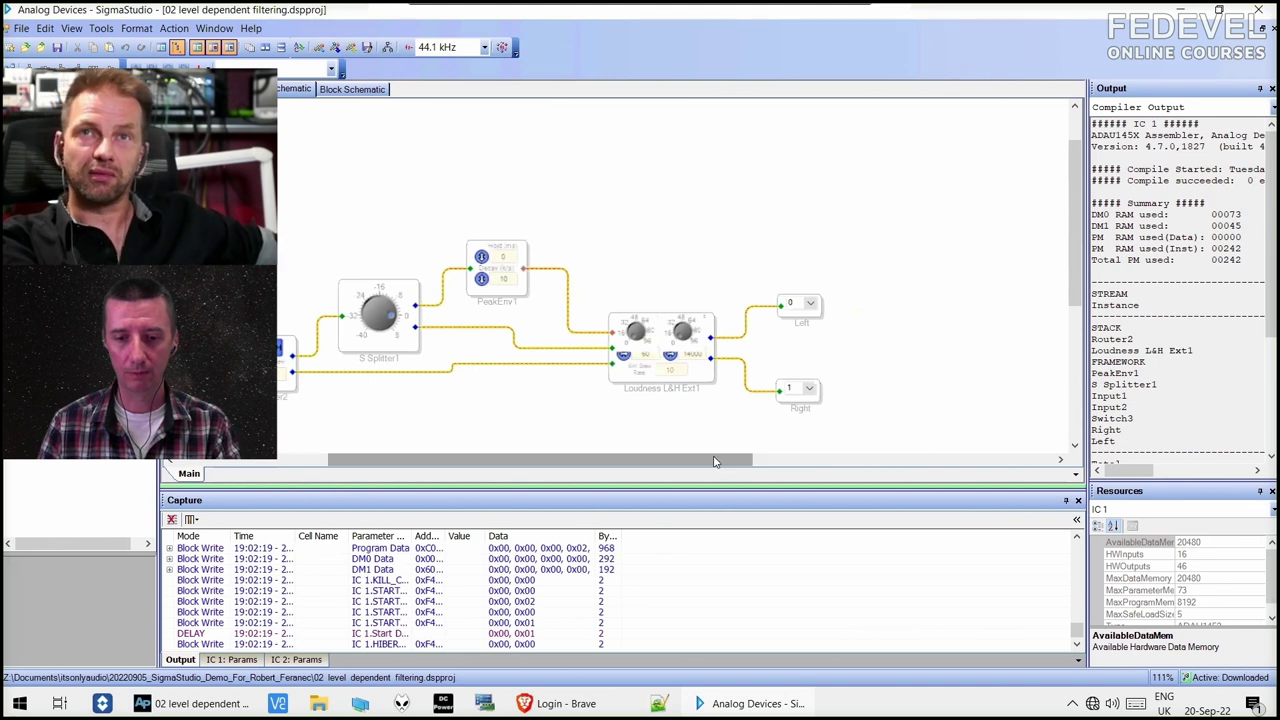
scroll(665, 426, up, 3)
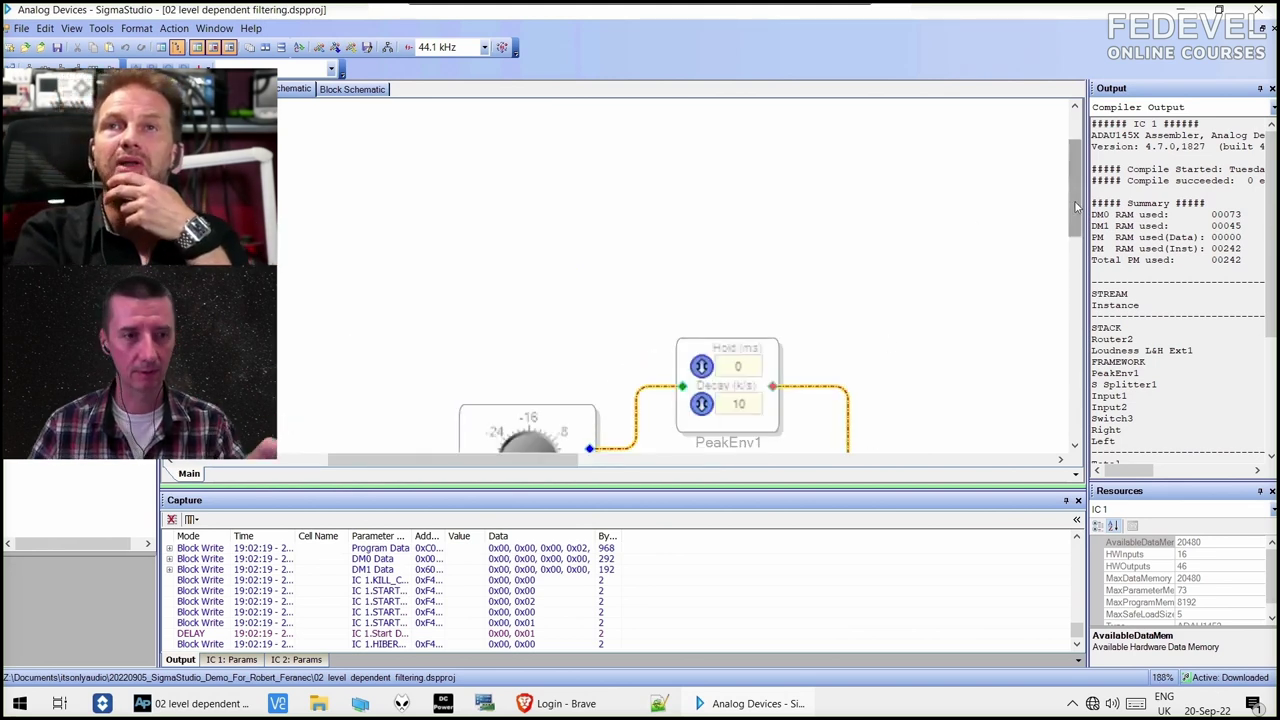
drag(1078, 205, 1078, 281)
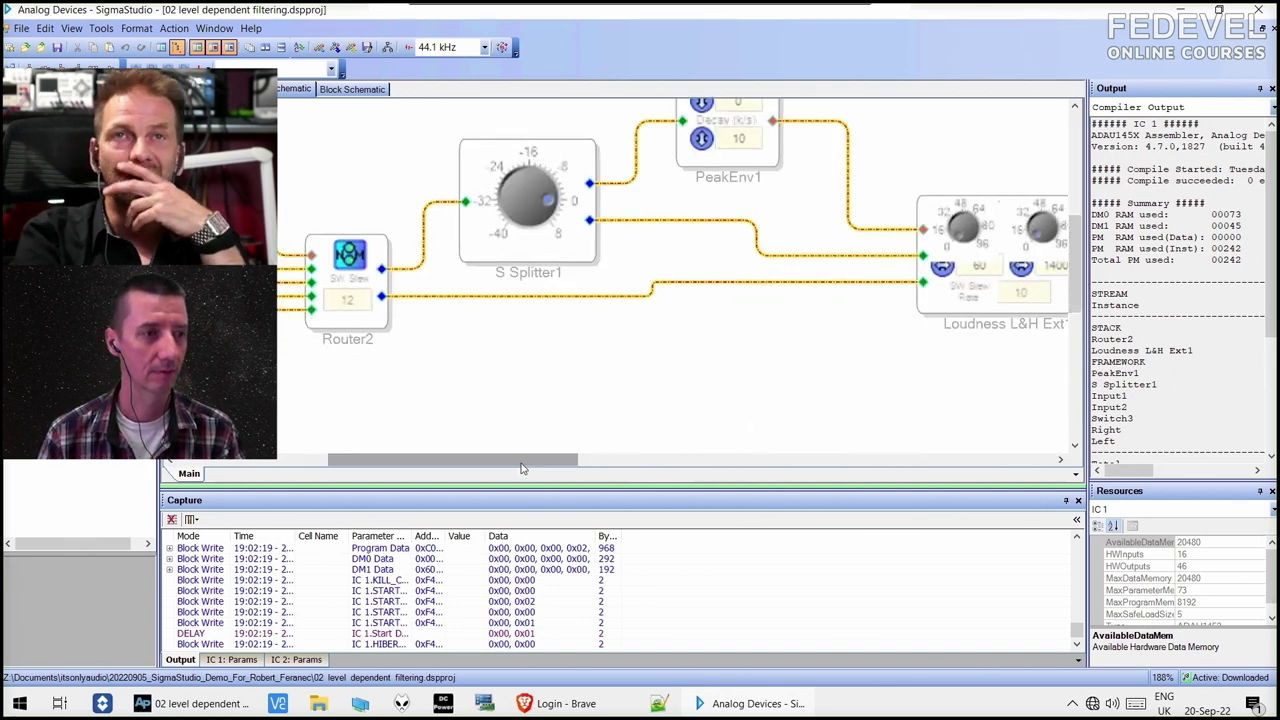
drag(537, 460, 657, 460)
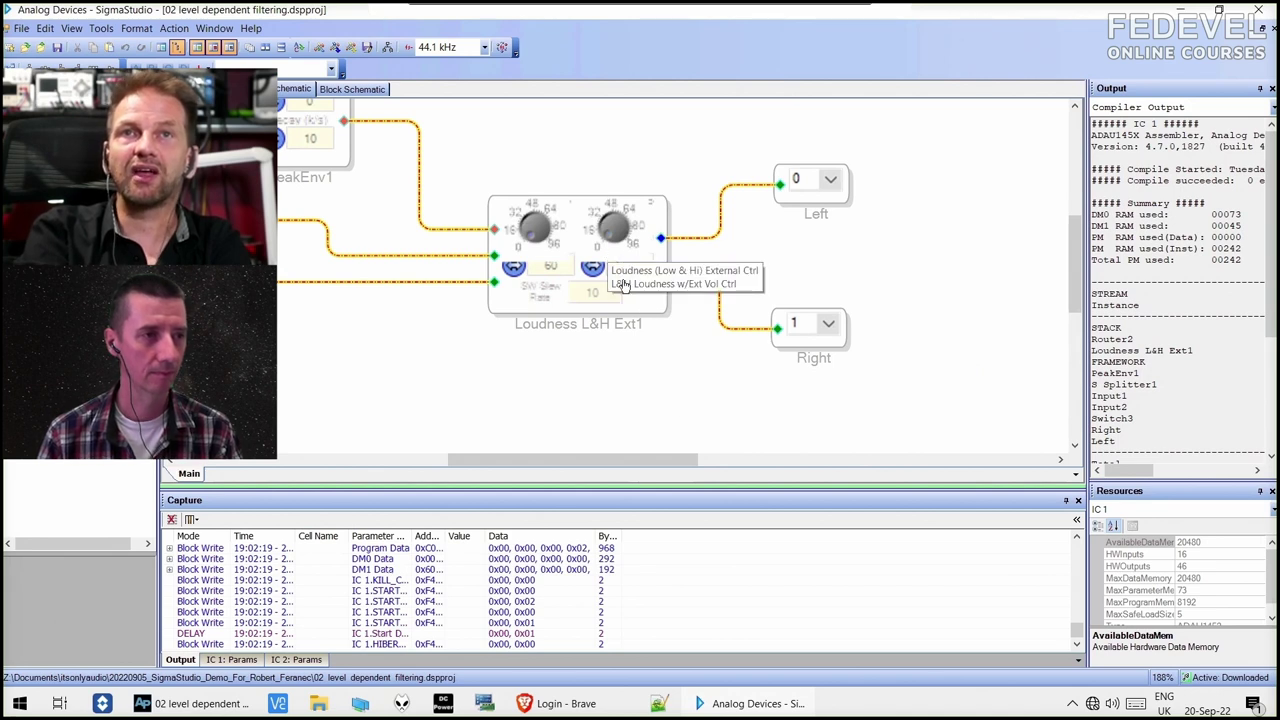
click(555, 274)
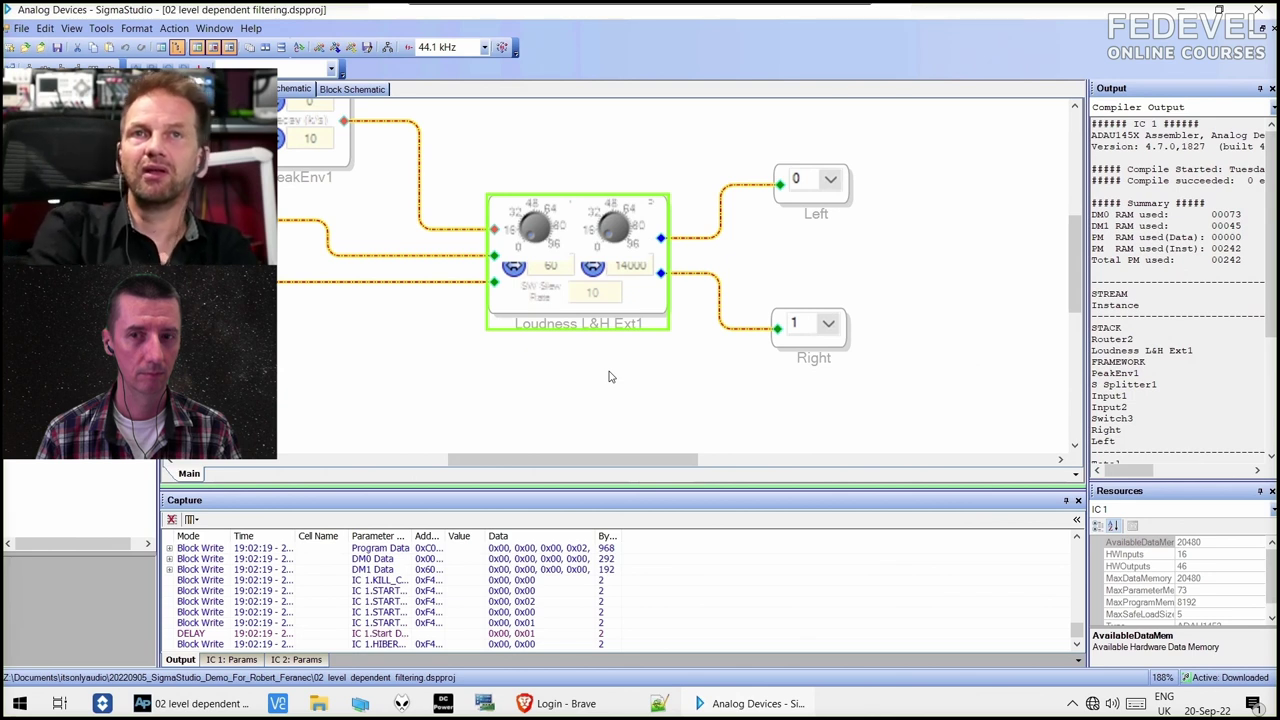
click(580, 423)
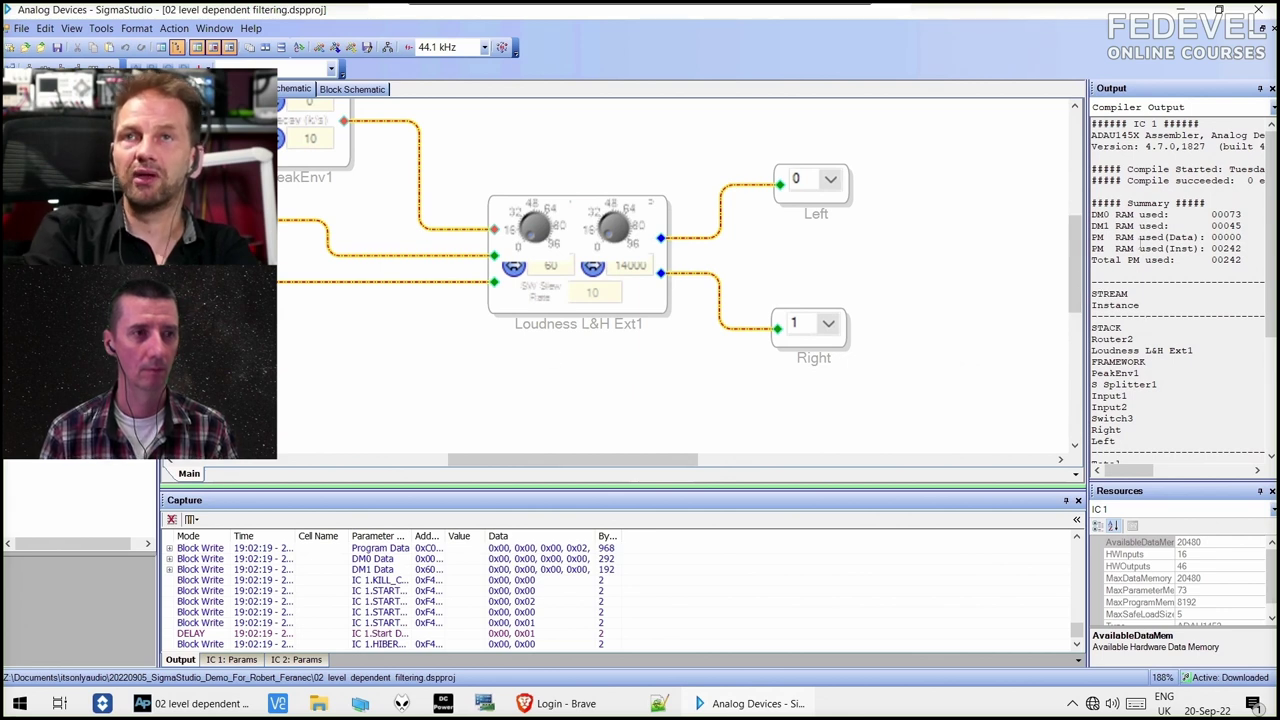
drag(1076, 286, 1075, 272)
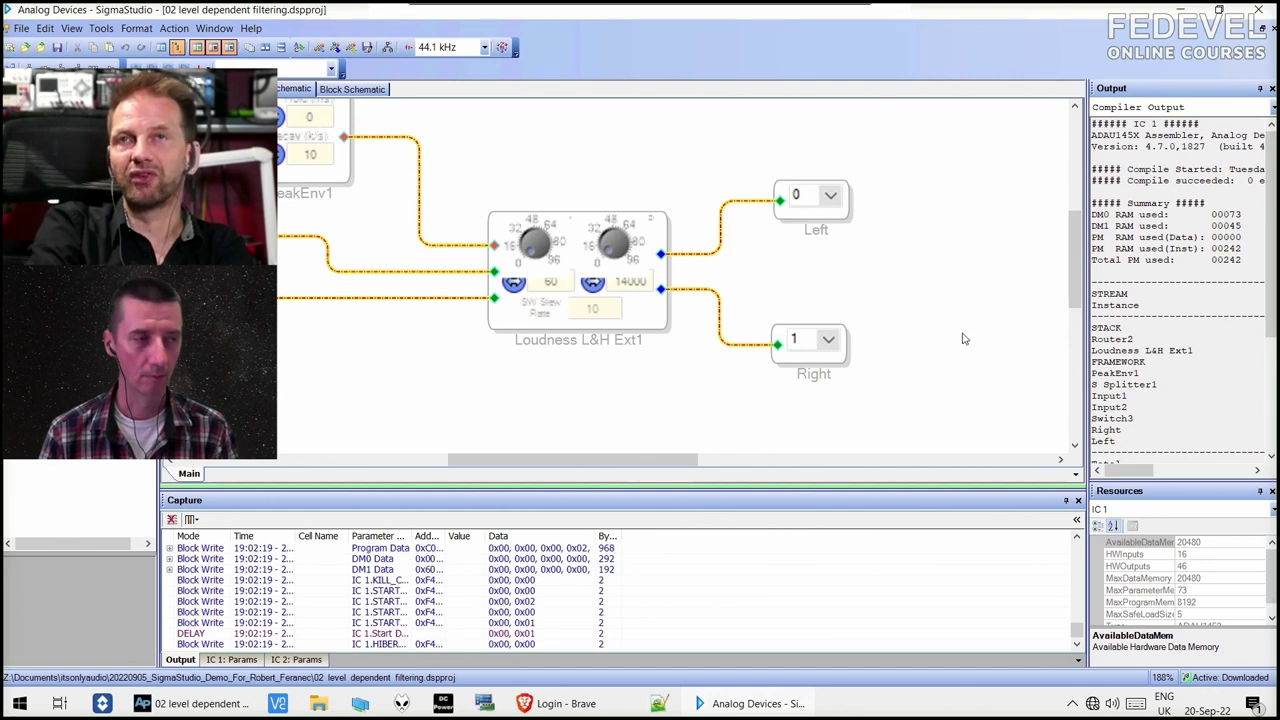
scroll(1066, 278, up, 1)
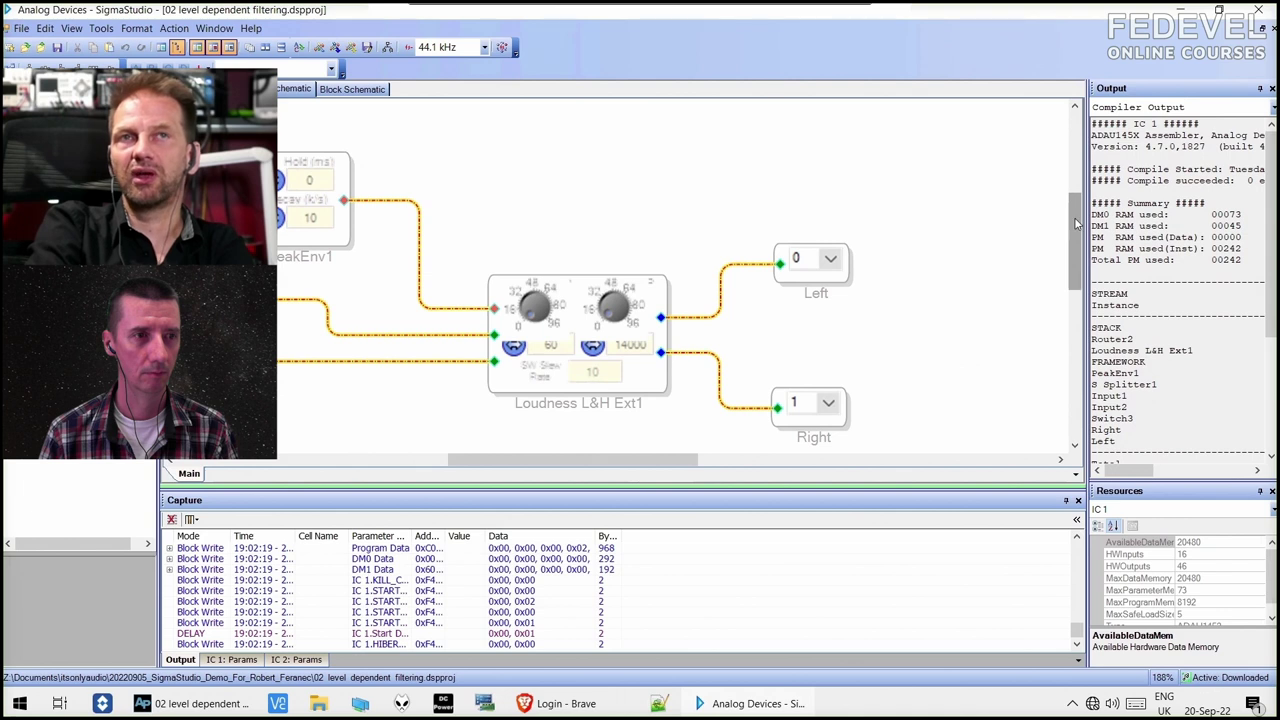
scroll(1077, 224, down, 1)
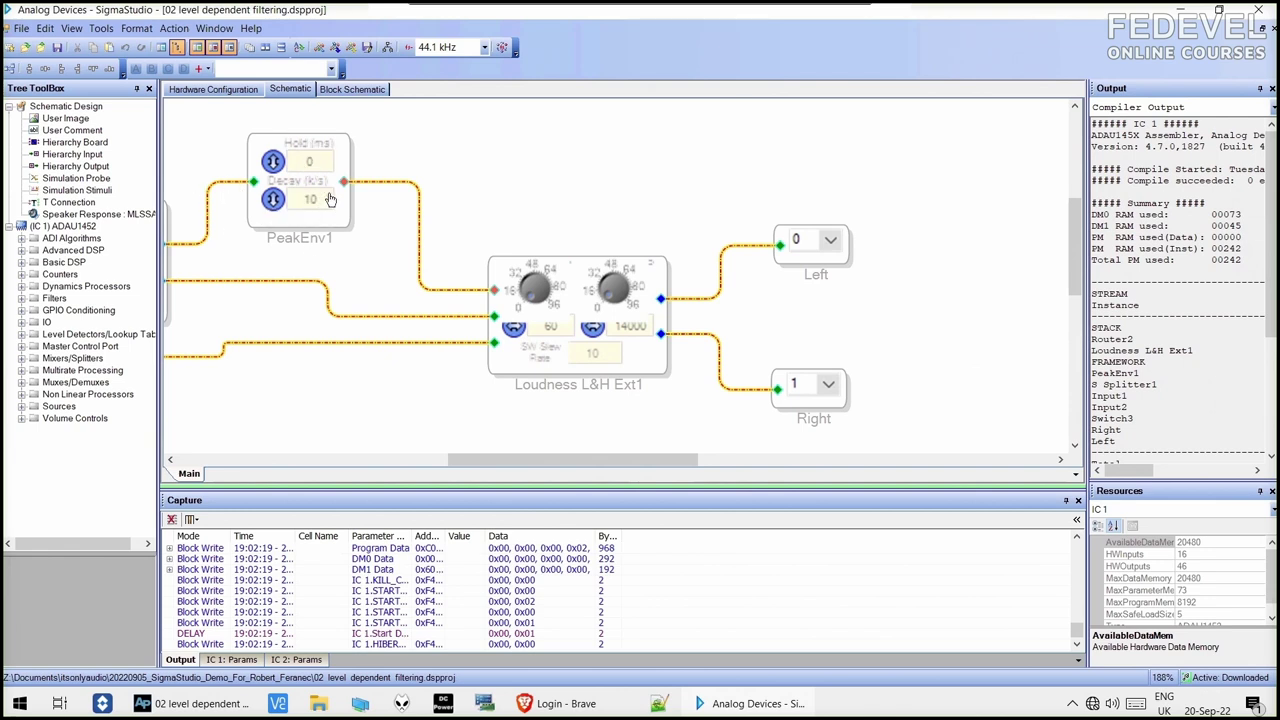
mouse_move(355, 186)
Close the level dependent filtering project and open 03 compression.dspproj.
click(21, 28)
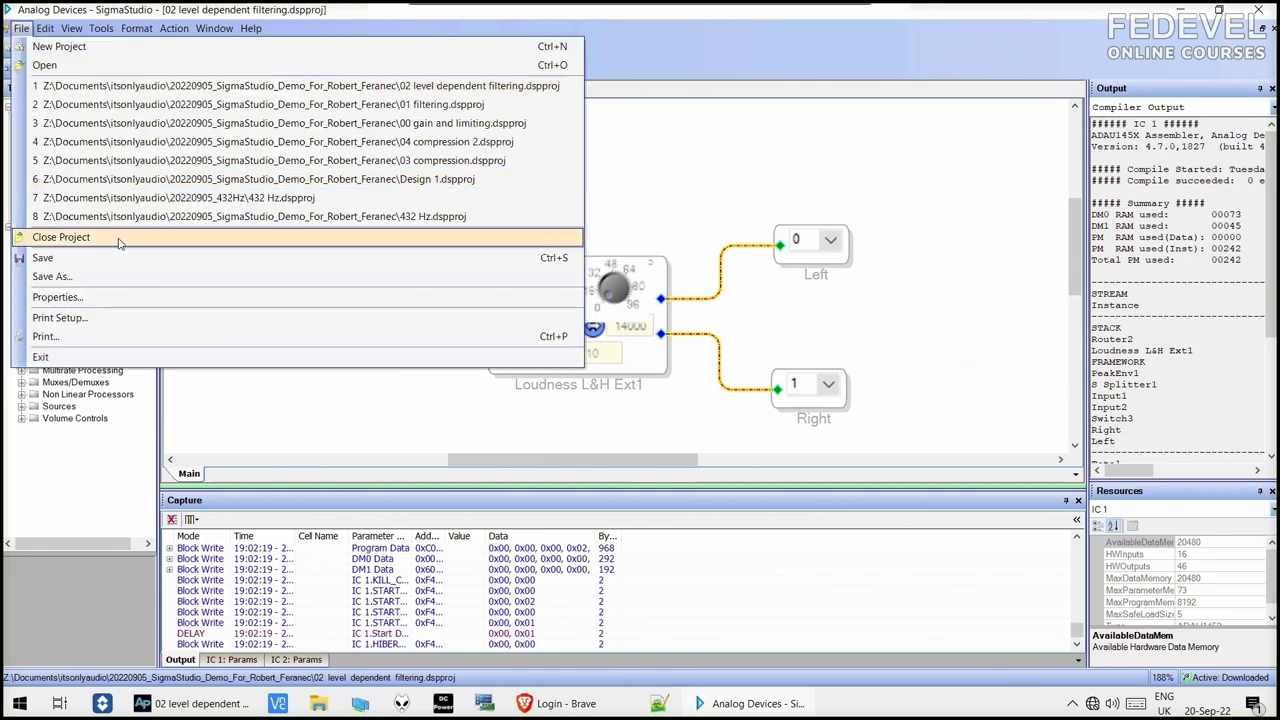
click(118, 238)
click(24, 47)
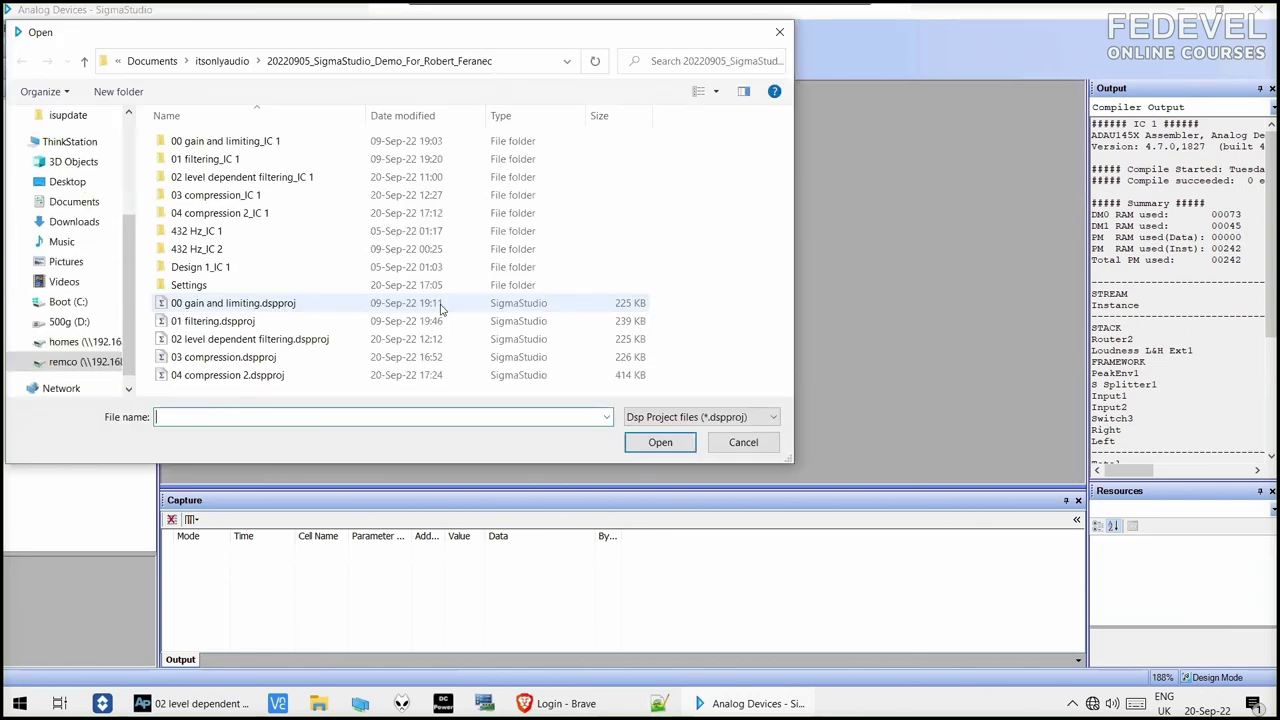
double_click(267, 359)
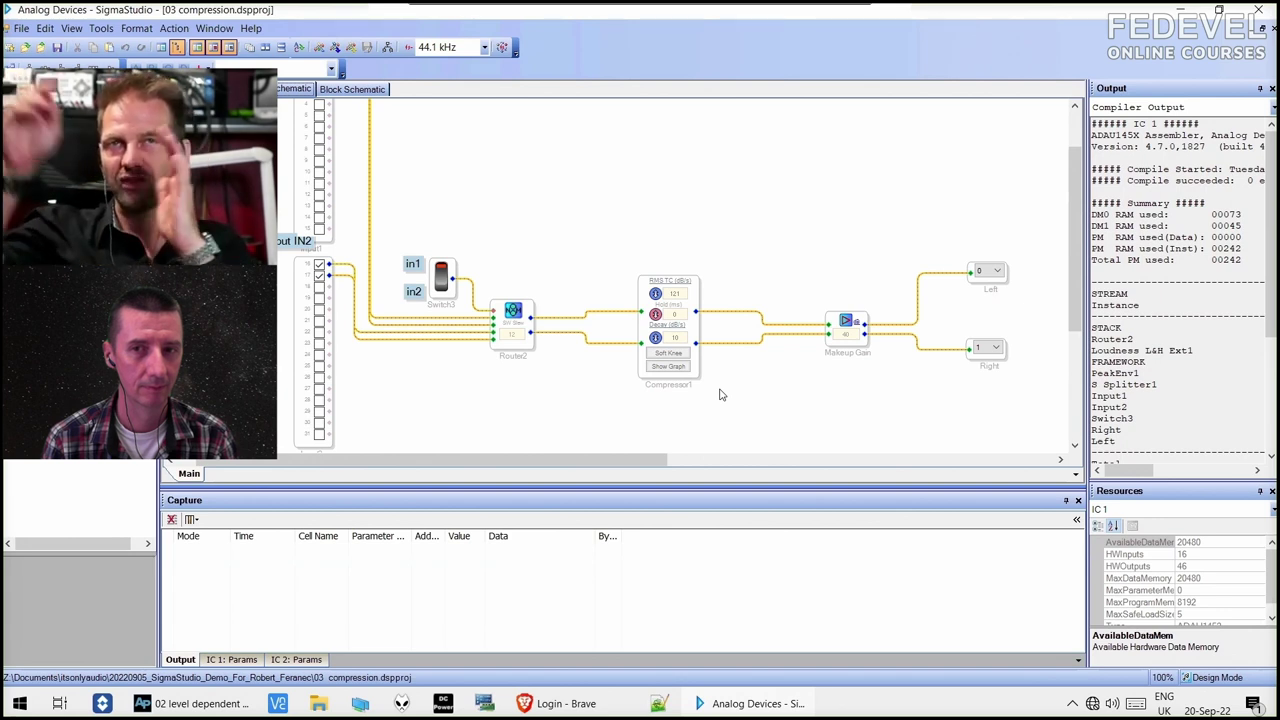
Display Compressor1's compression curve clear of the compressor block and nudge its upper end point slightly upward.
click(668, 366)
drag(722, 378, 842, 73)
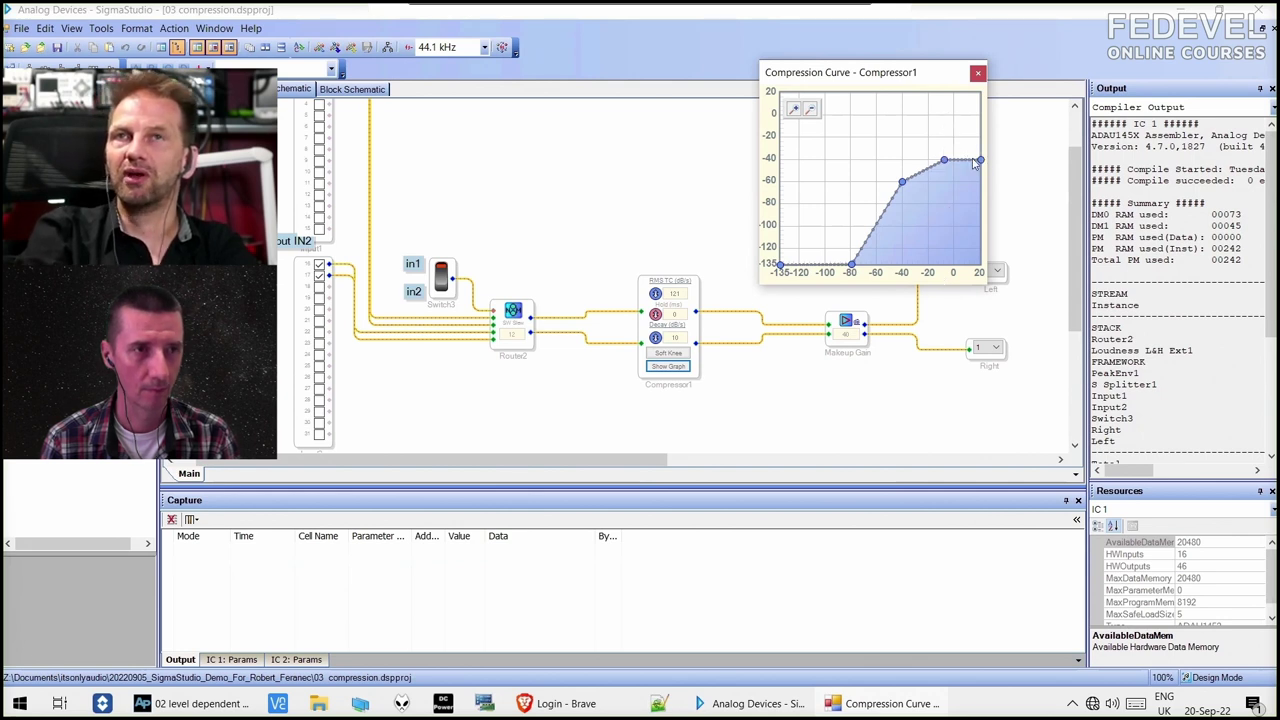
mouse_move(982, 159)
mouse_down()
mouse_move(982, 96)
mouse_move(982, 158)
mouse_up()
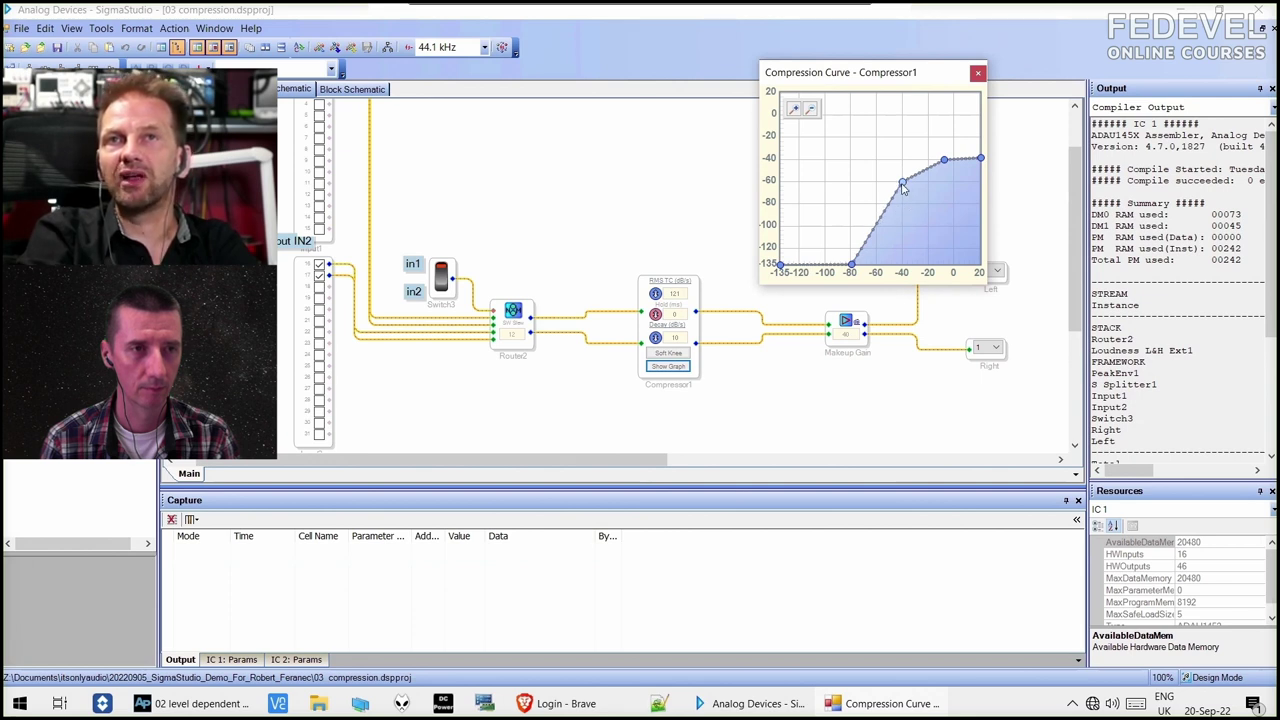
Try the curve's middle point at about -20 in/-78 out, -55/-67 and -47/-65, ending at about -41/-61.
drag(902, 183, 928, 202)
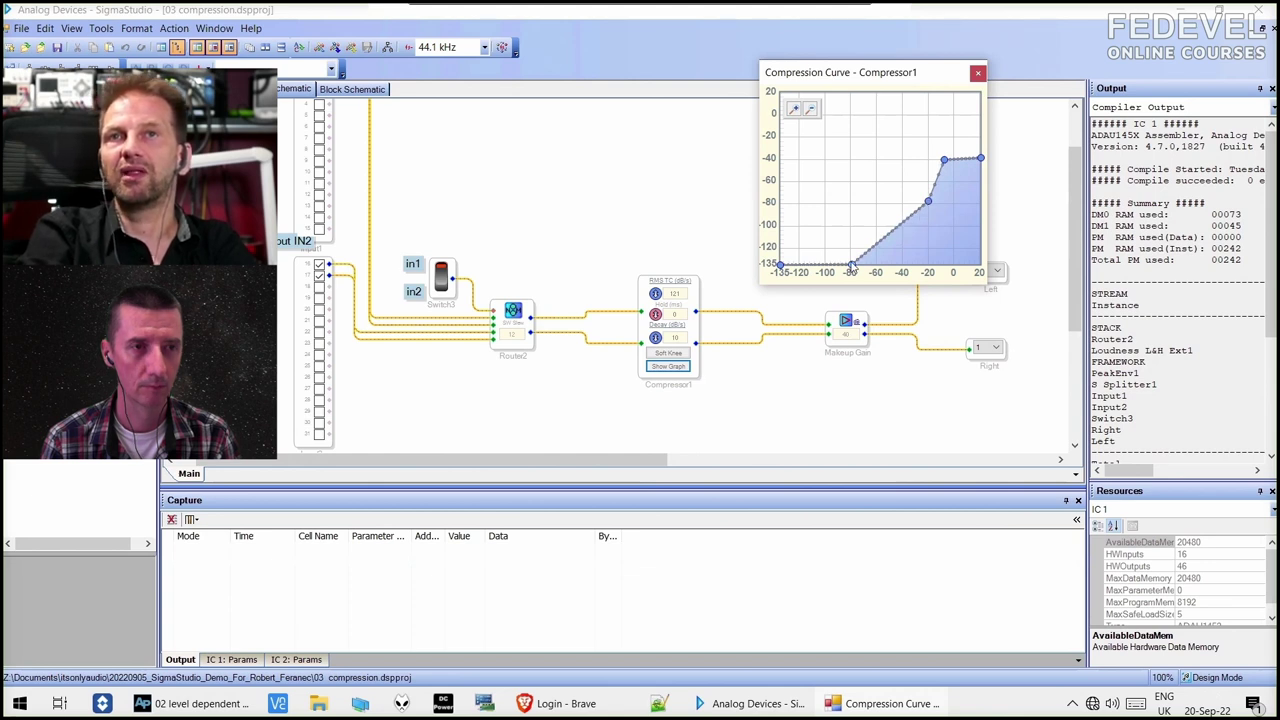
drag(928, 204, 882, 189)
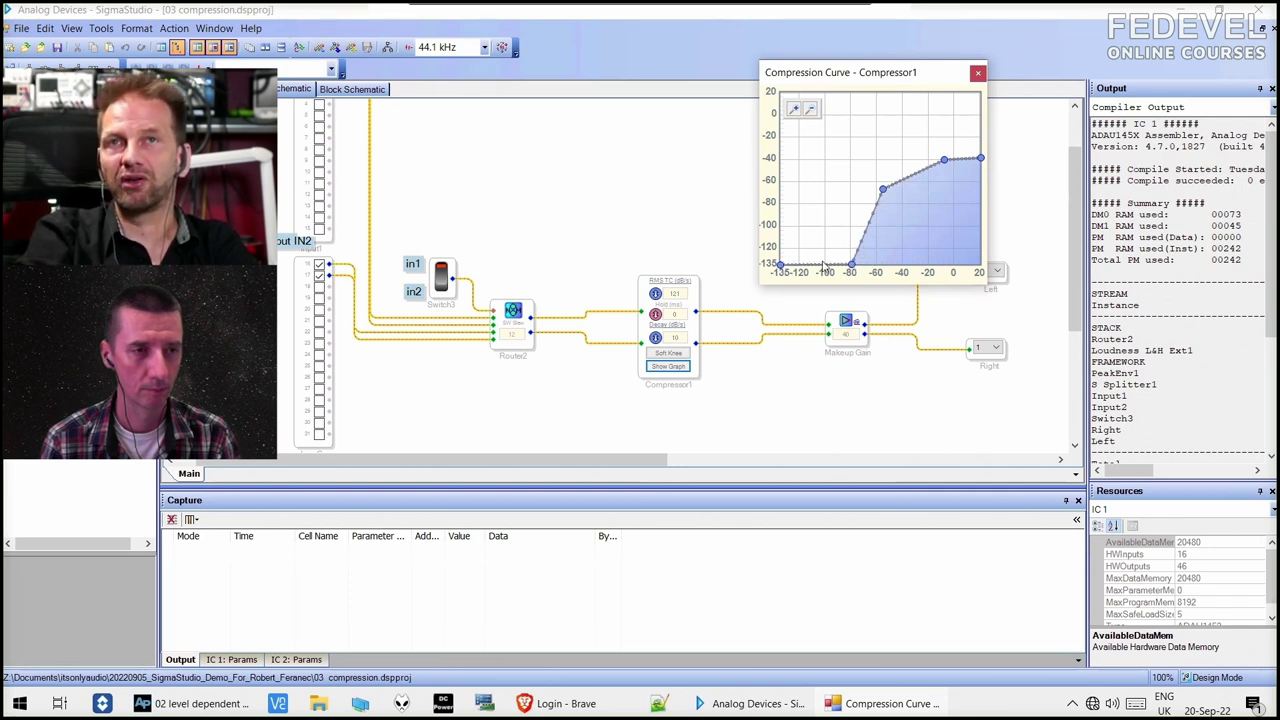
mouse_move(882, 190)
mouse_down()
mouse_move(872, 220)
mouse_move(892, 188)
mouse_up()
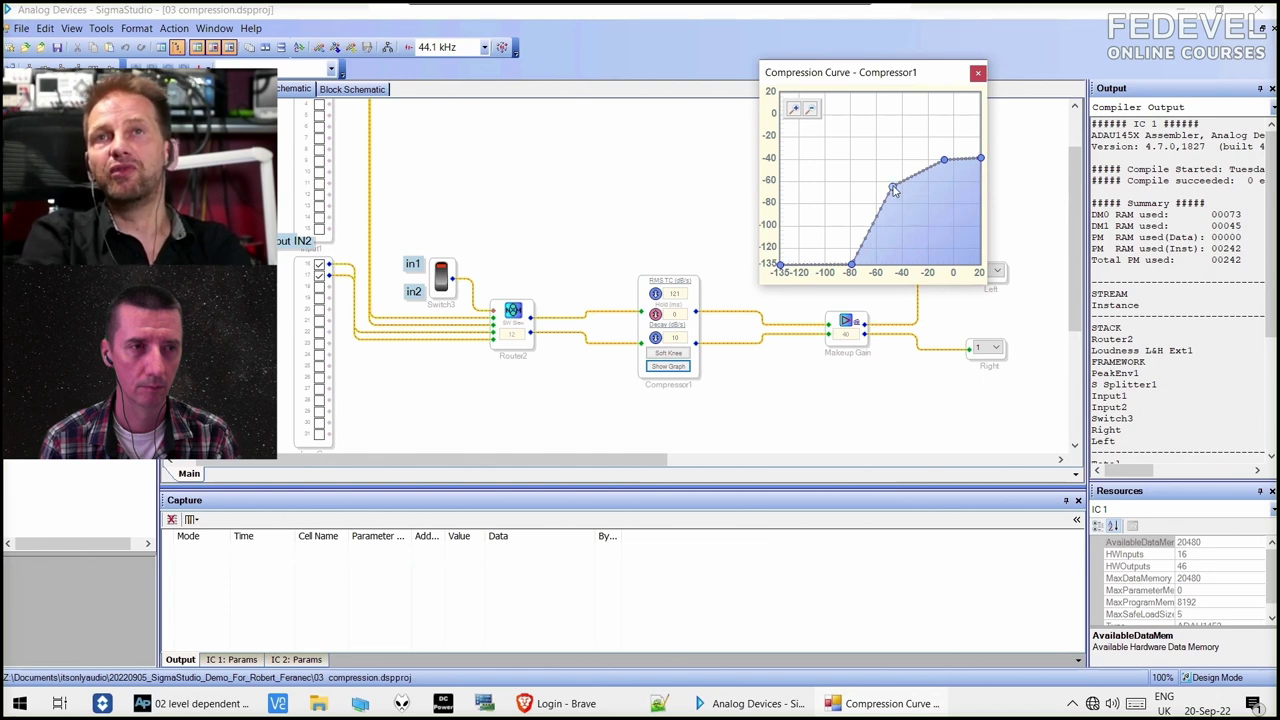
drag(892, 186, 900, 182)
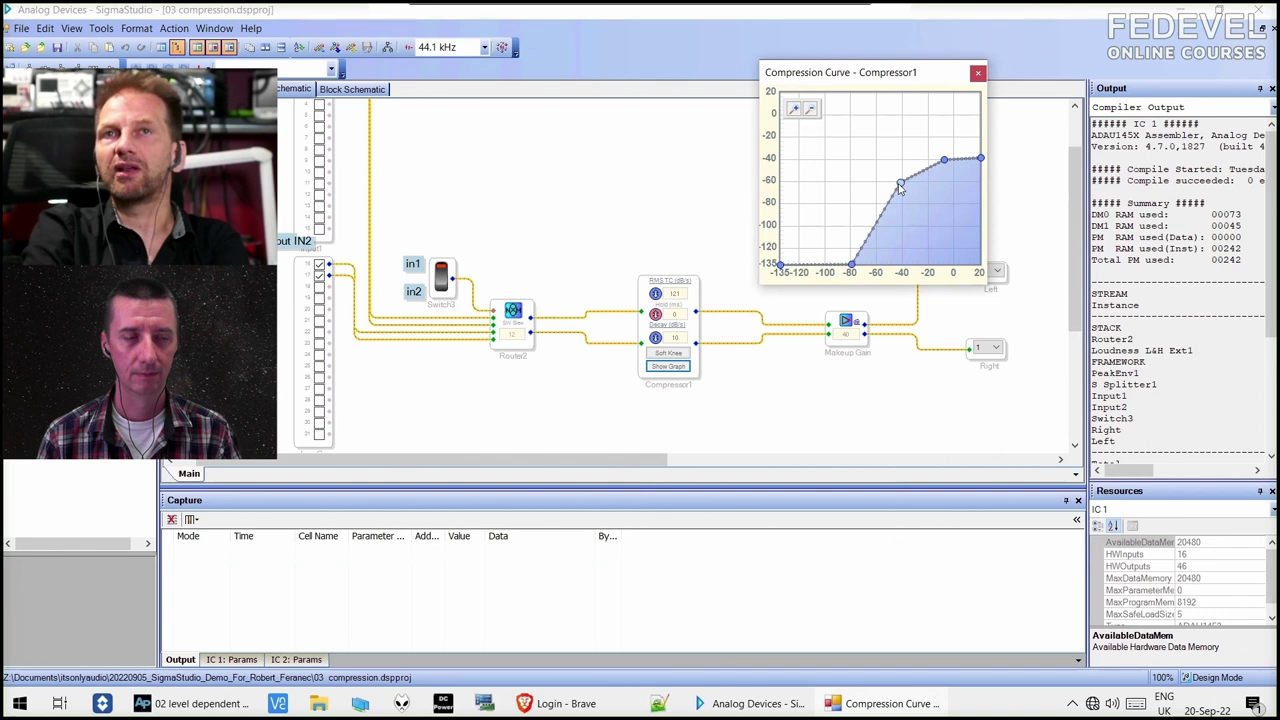
Move the compression curve's middle point to about -60 in/-60 out and level the upper two points at about -40 output.
drag(900, 188, 877, 186)
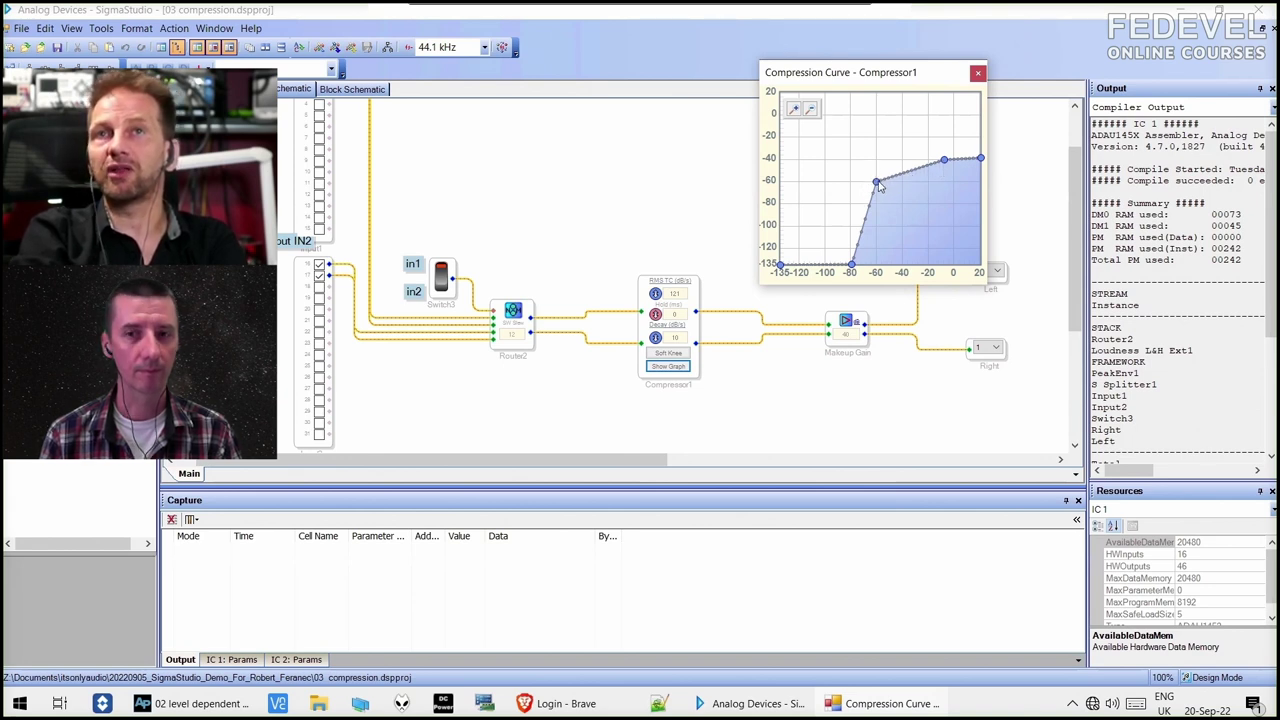
drag(877, 182, 877, 159)
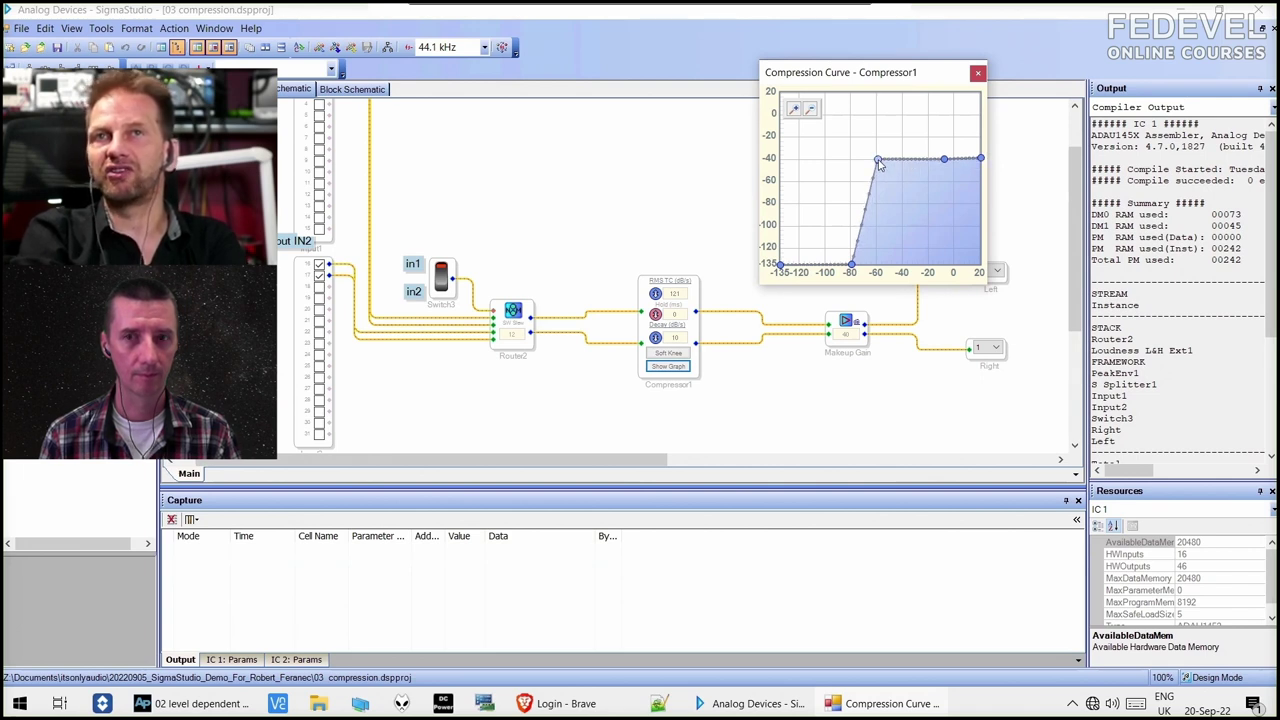
drag(879, 165, 878, 183)
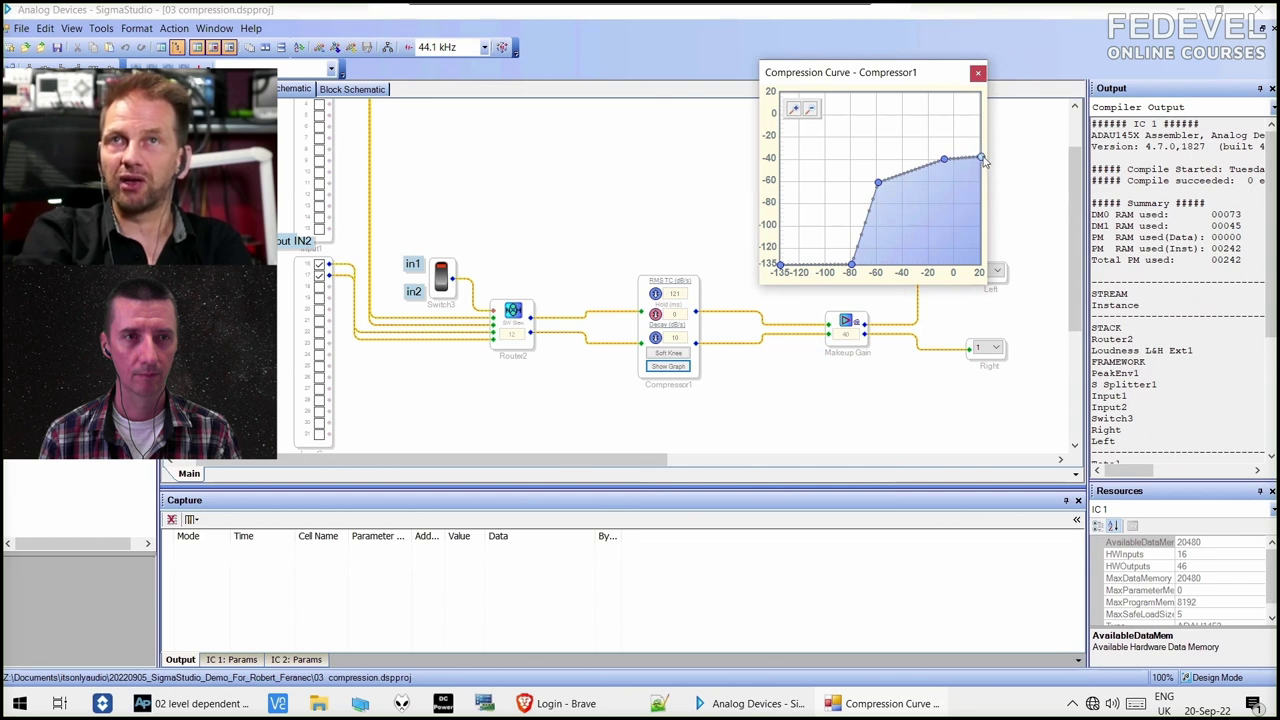
mouse_move(982, 158)
mouse_down()
mouse_move(953, 167)
mouse_move(981, 162)
mouse_up()
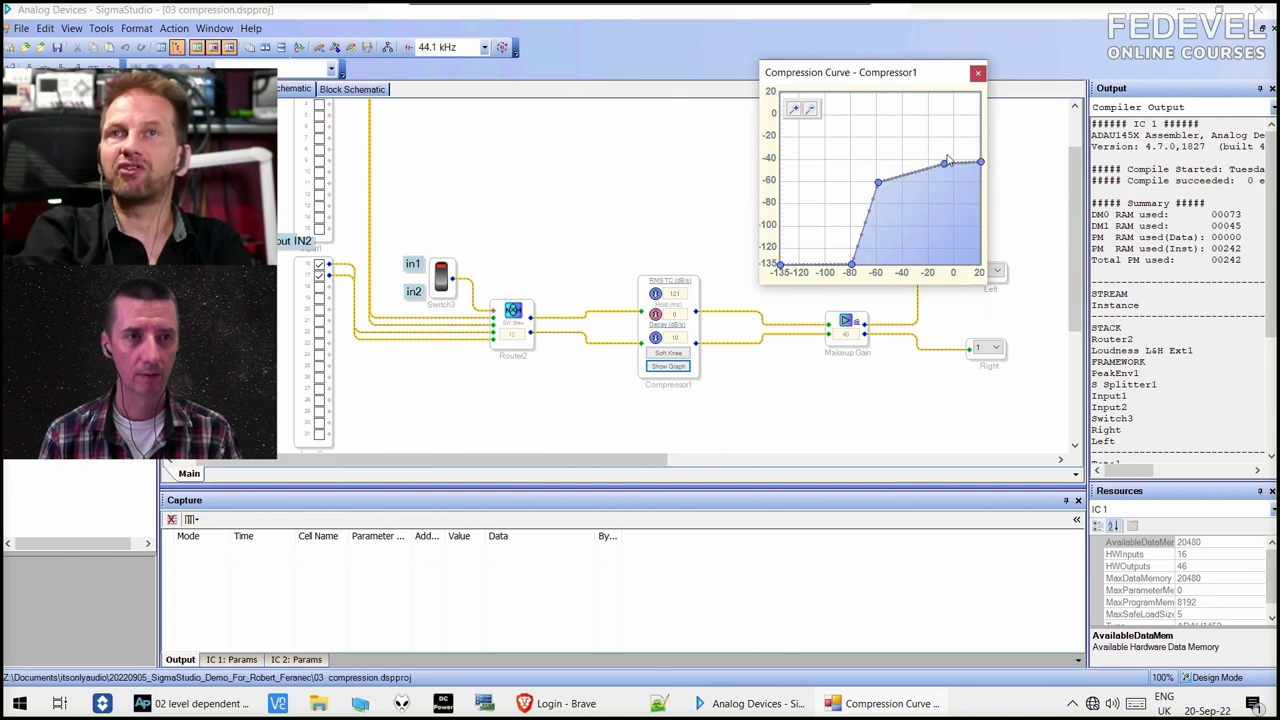
drag(948, 166, 981, 158)
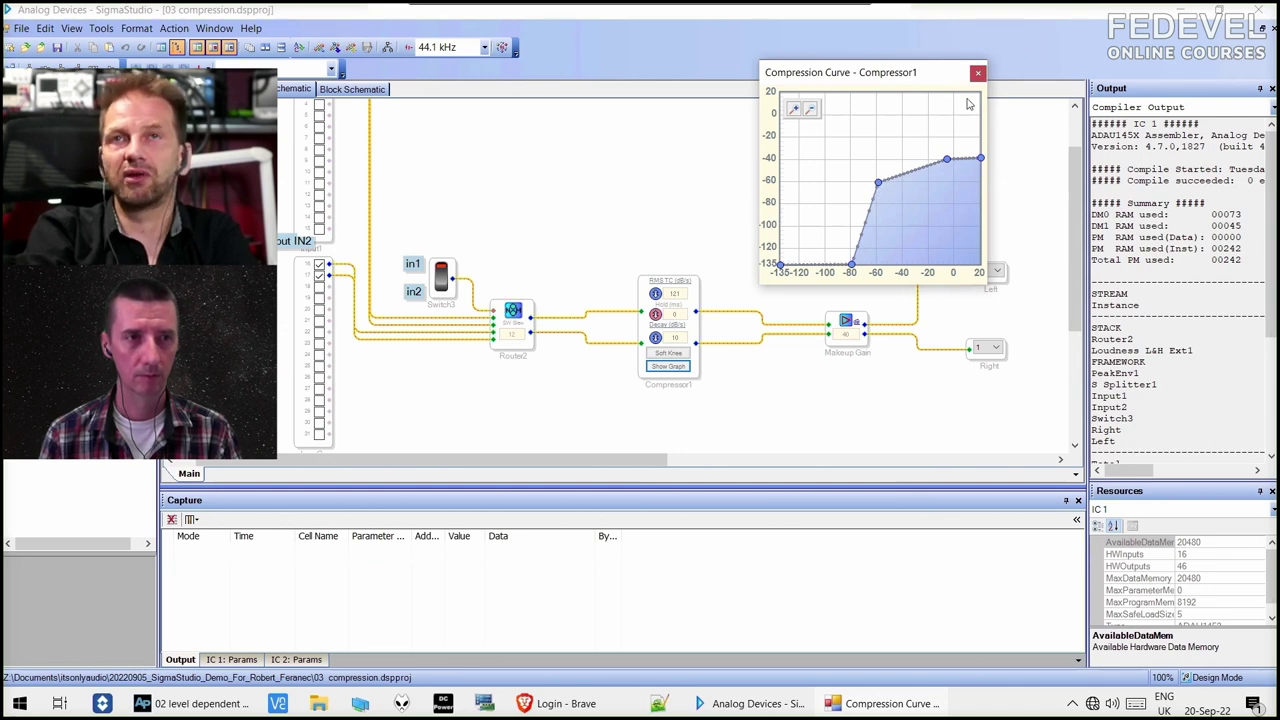
Reposition the compression curve window above the output blocks so the compressor and router stay in view while examining the curve.
drag(896, 79, 693, 82)
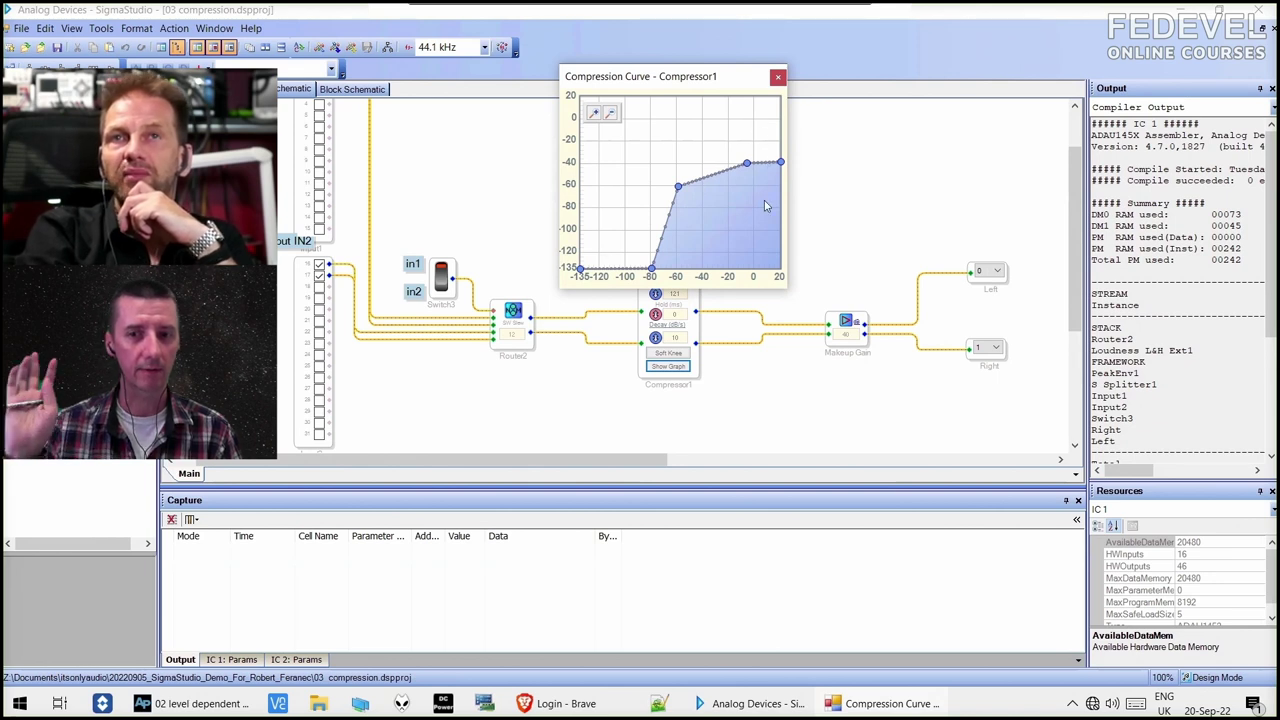
drag(690, 93, 485, 121)
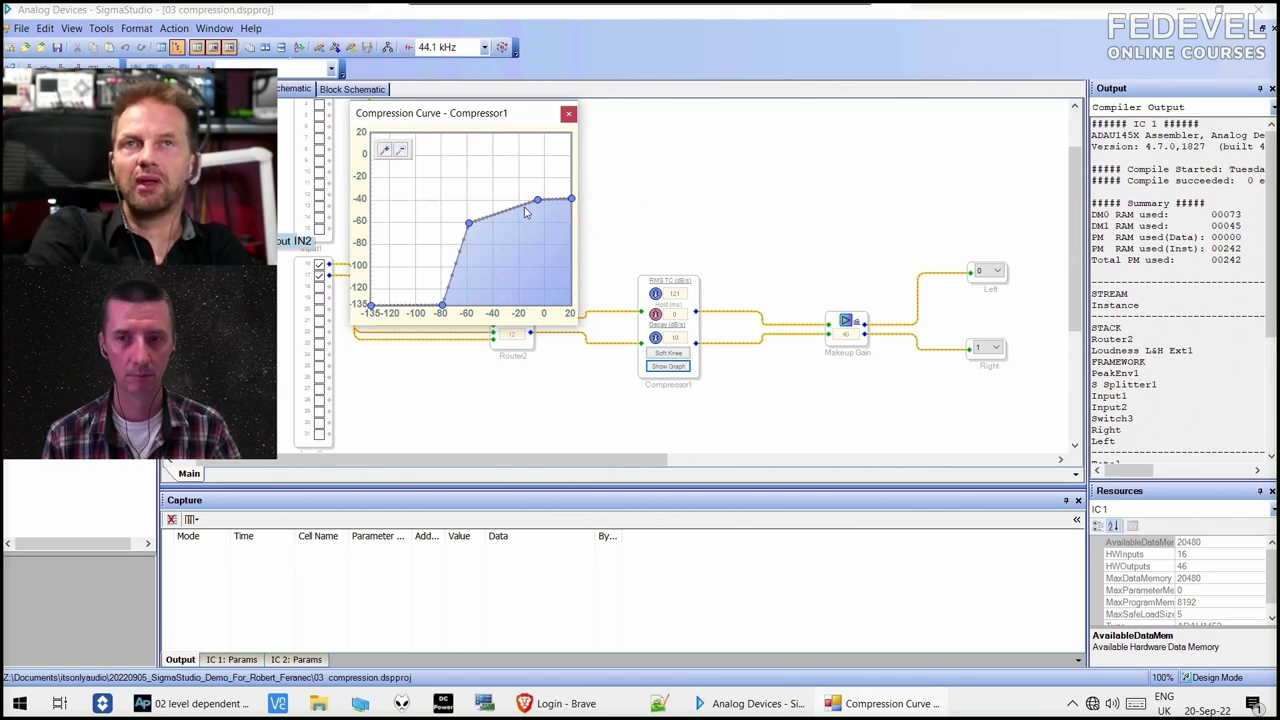
drag(489, 130, 527, 208)
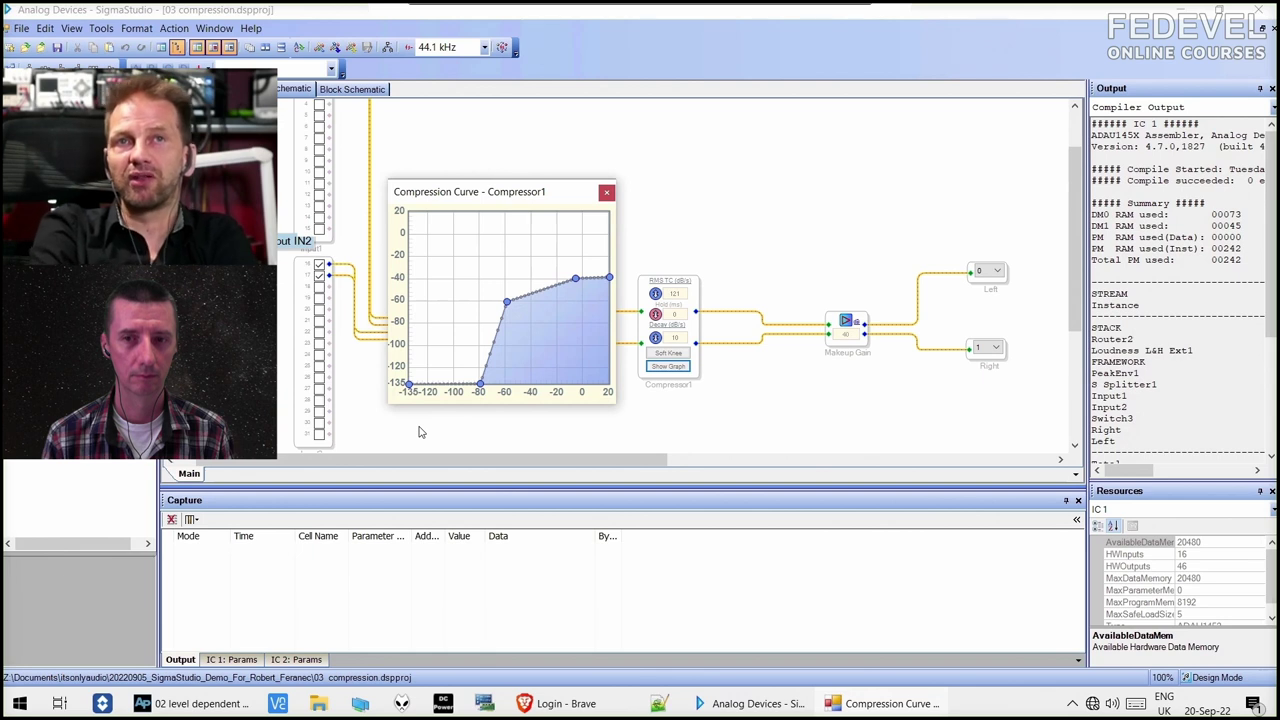
mouse_move(545, 358)
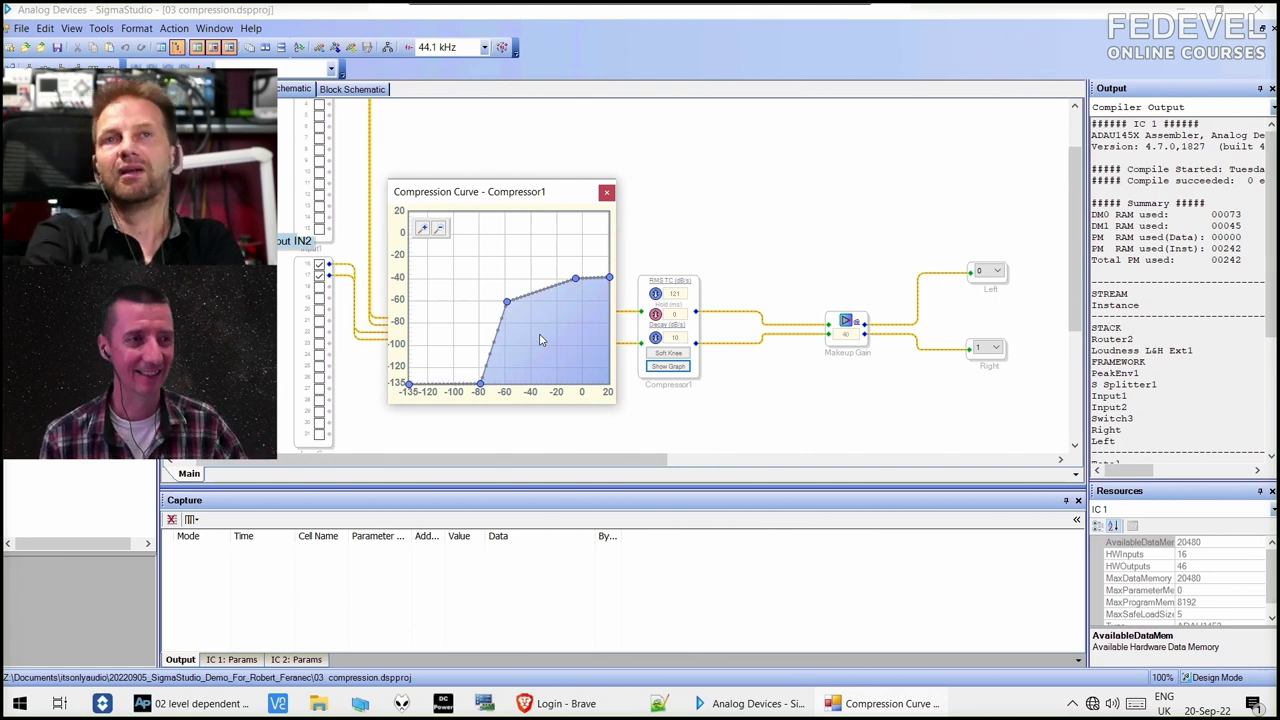
drag(477, 205, 912, 84)
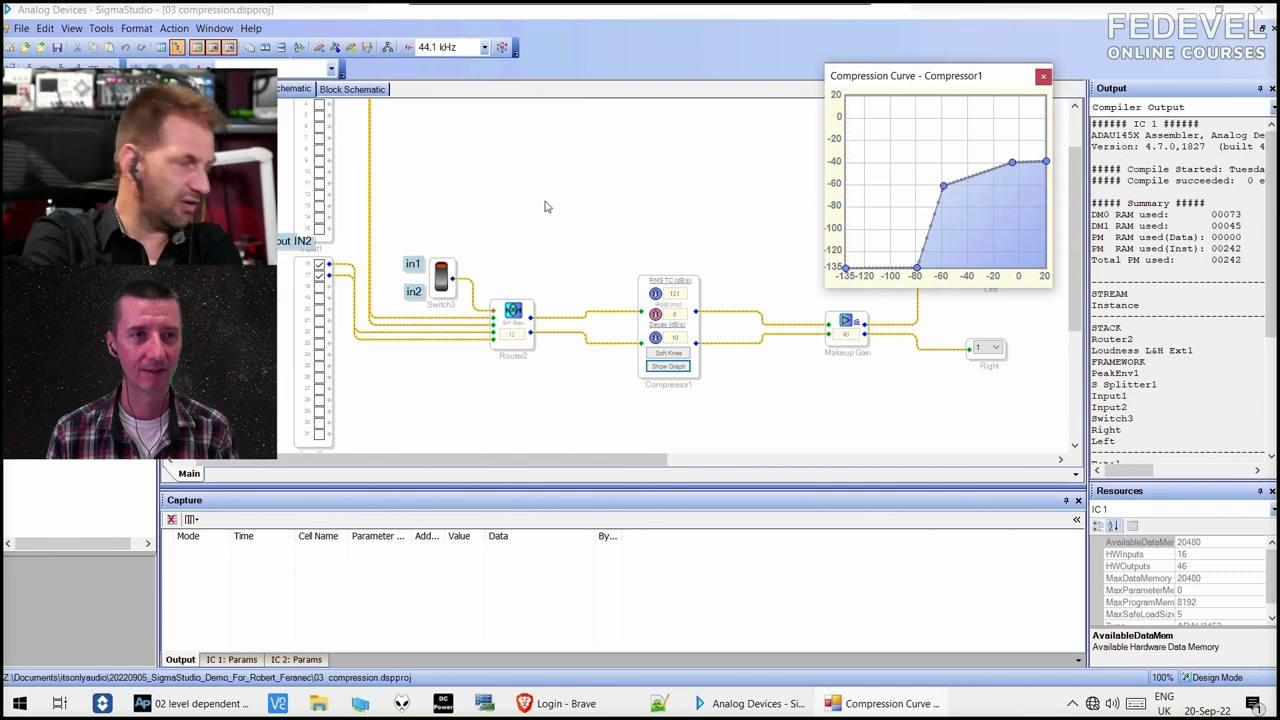
Compile and download the compression design to the DSP, and open 03 compression.approjx in APx500 without saving the current project.
key(F7)
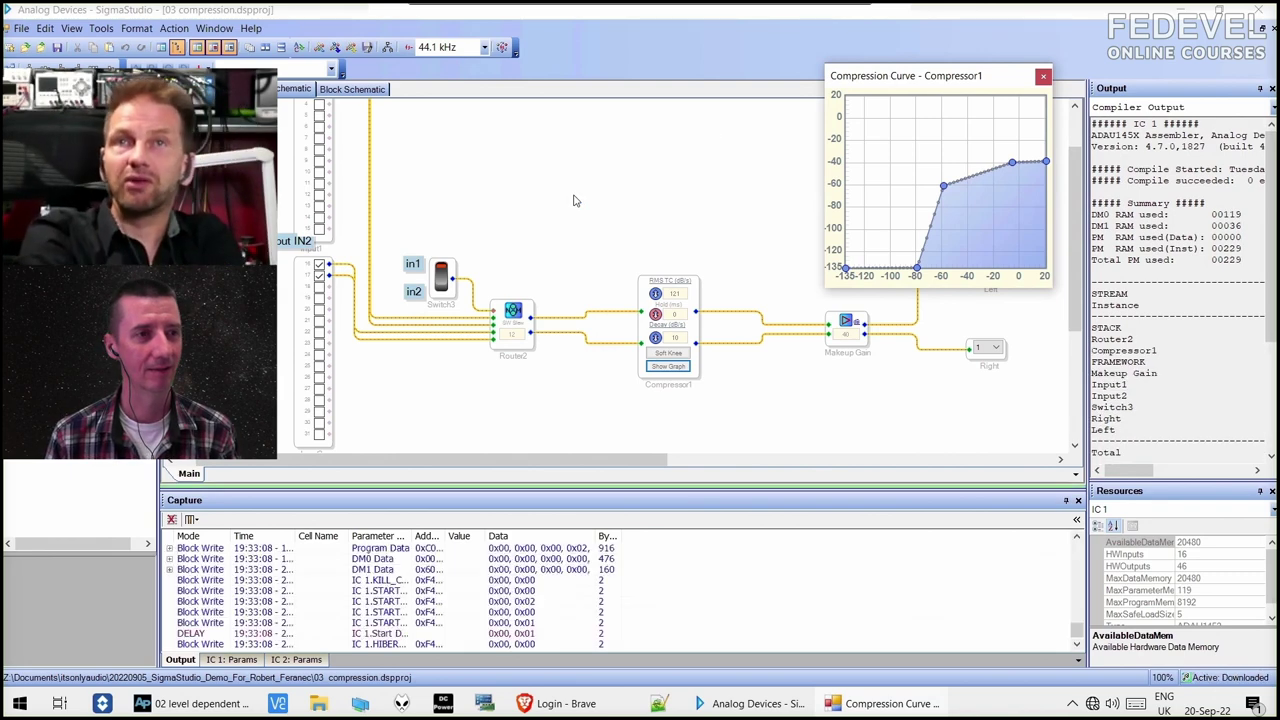
click(175, 704)
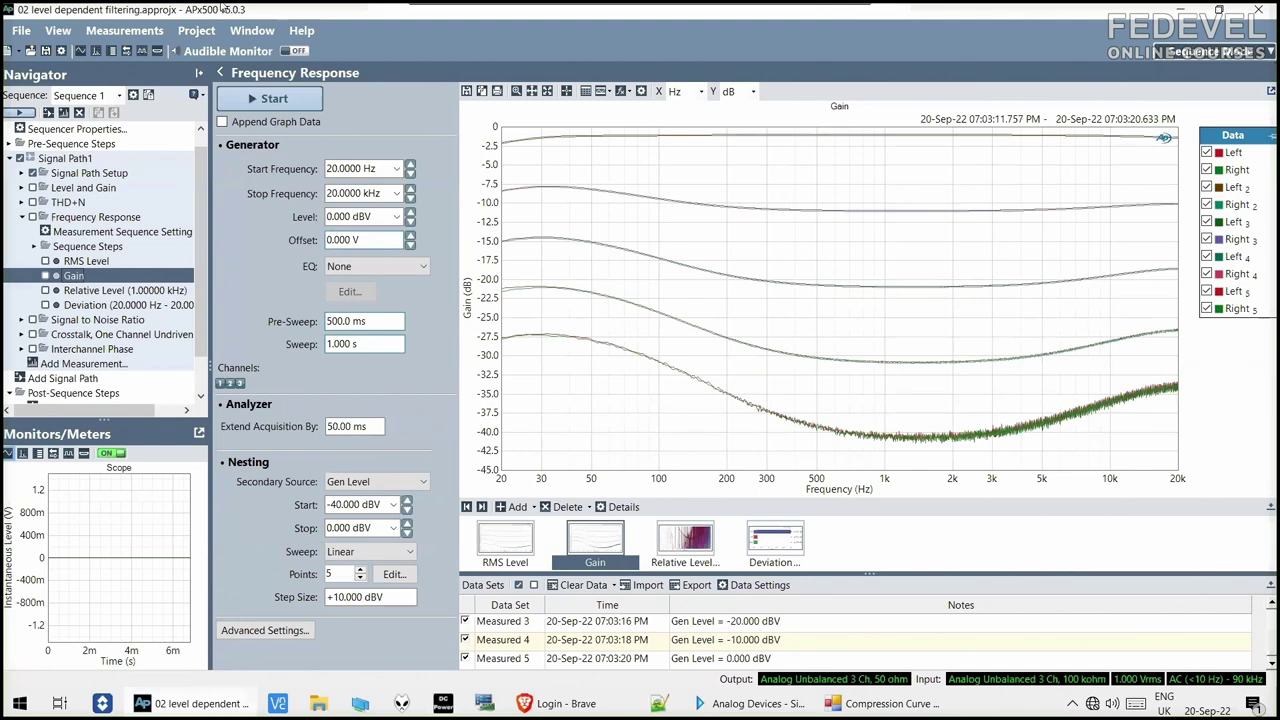
click(31, 51)
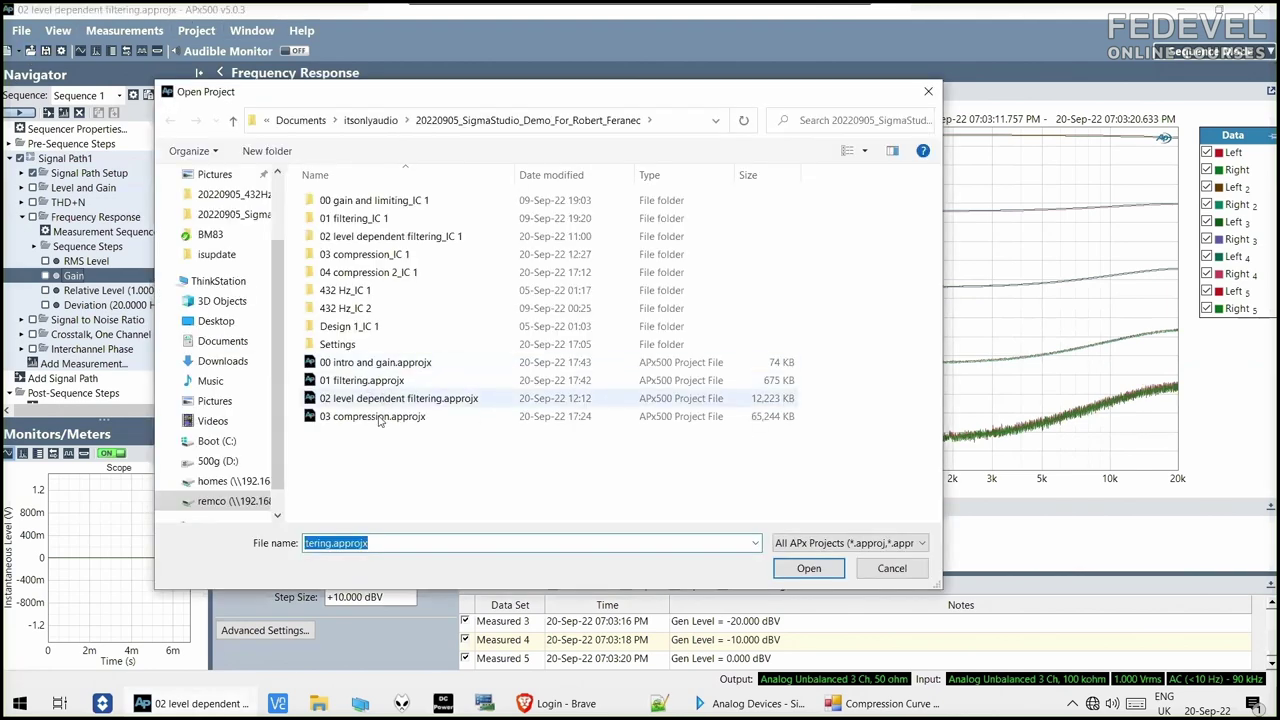
double_click(380, 418)
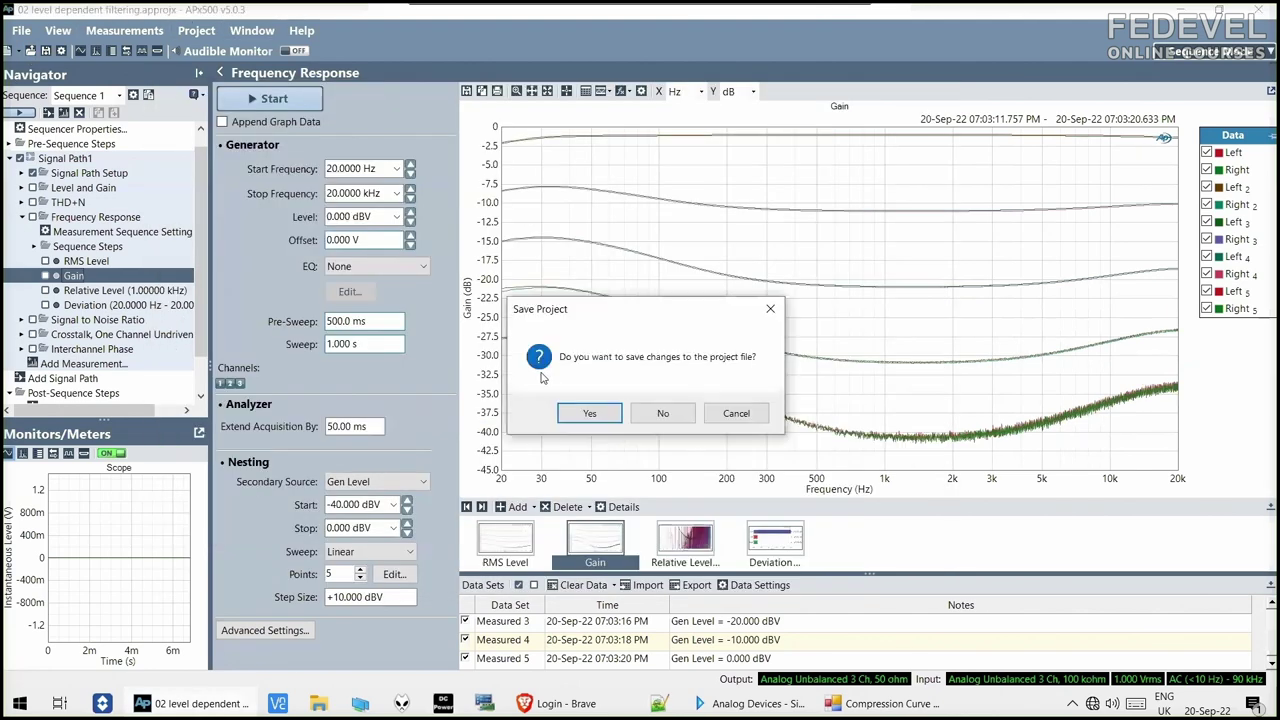
click(648, 415)
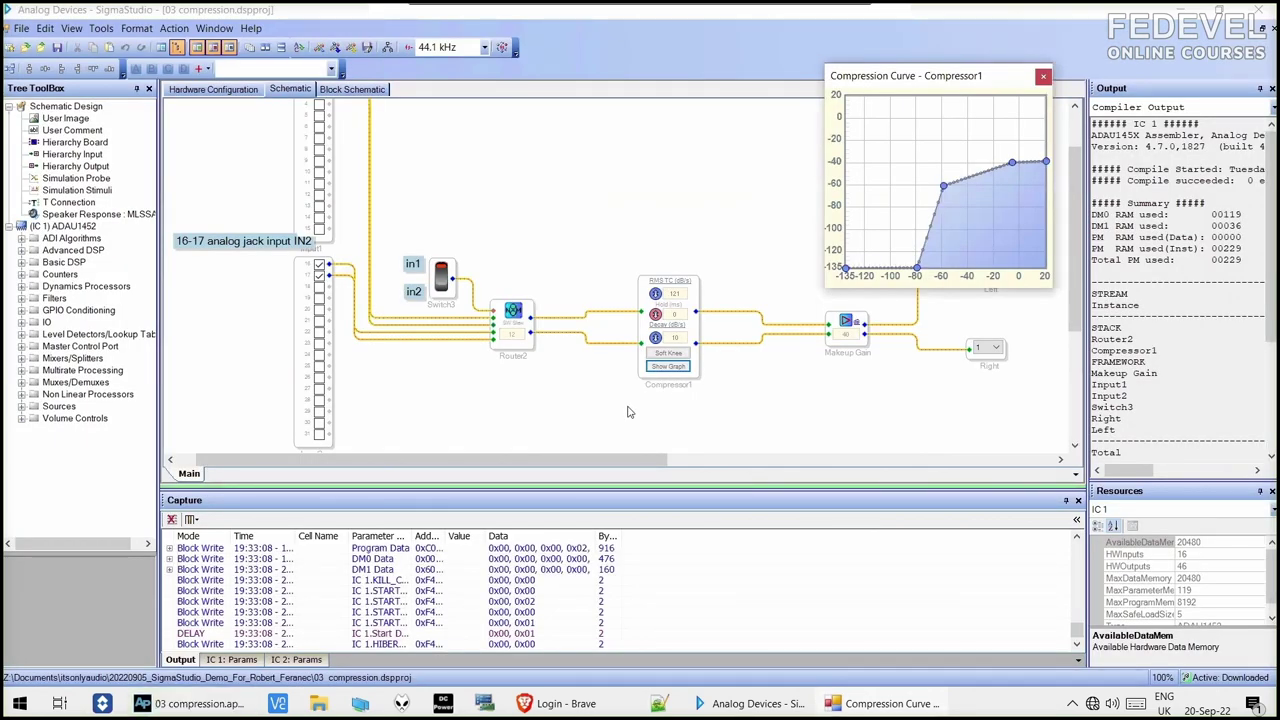
key(alt+Tab)
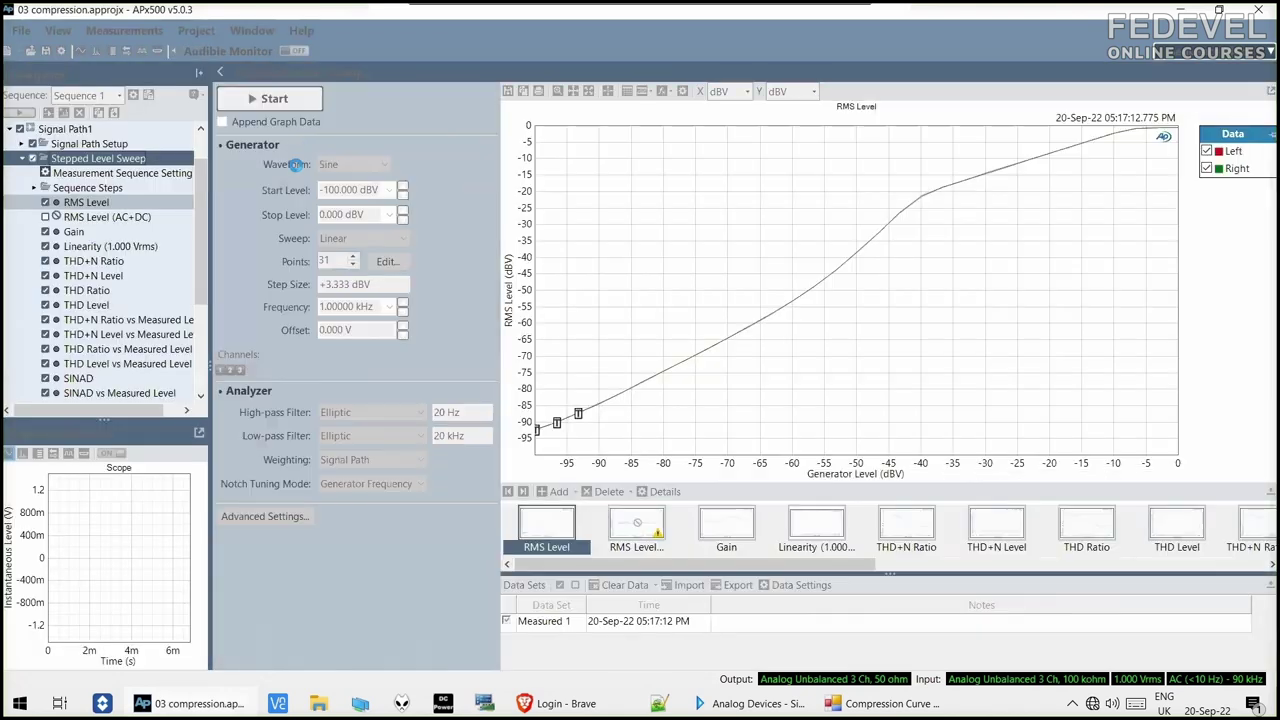
Turn on the audible monitor and delete all existing data from the Stepped Level Sweep's RMS Level graph.
click(292, 51)
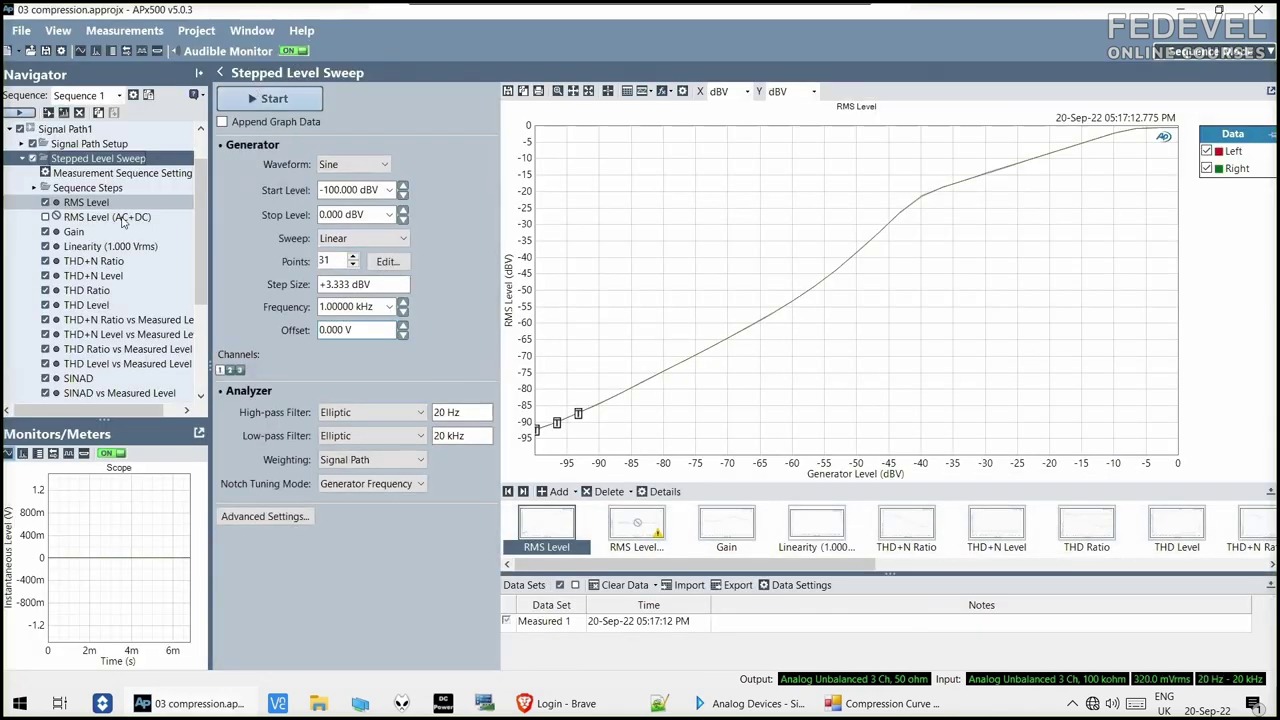
right_click(807, 225)
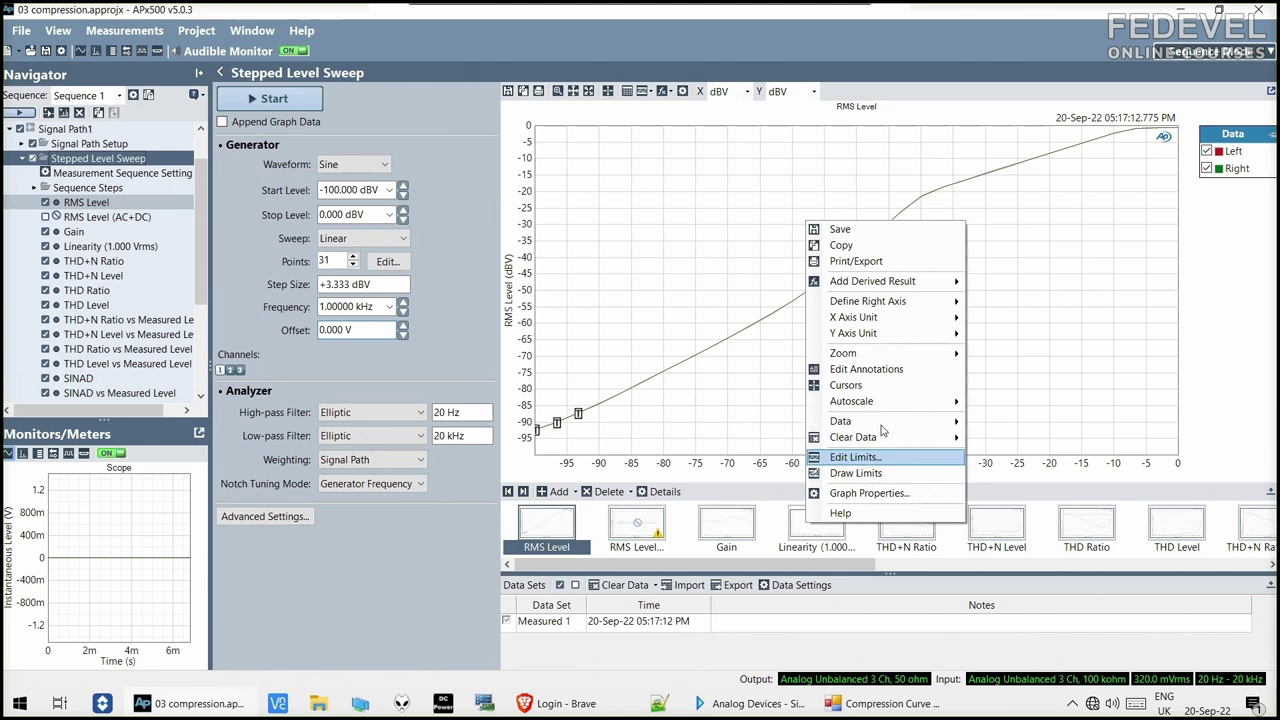
mouse_move(883, 447)
click(1012, 439)
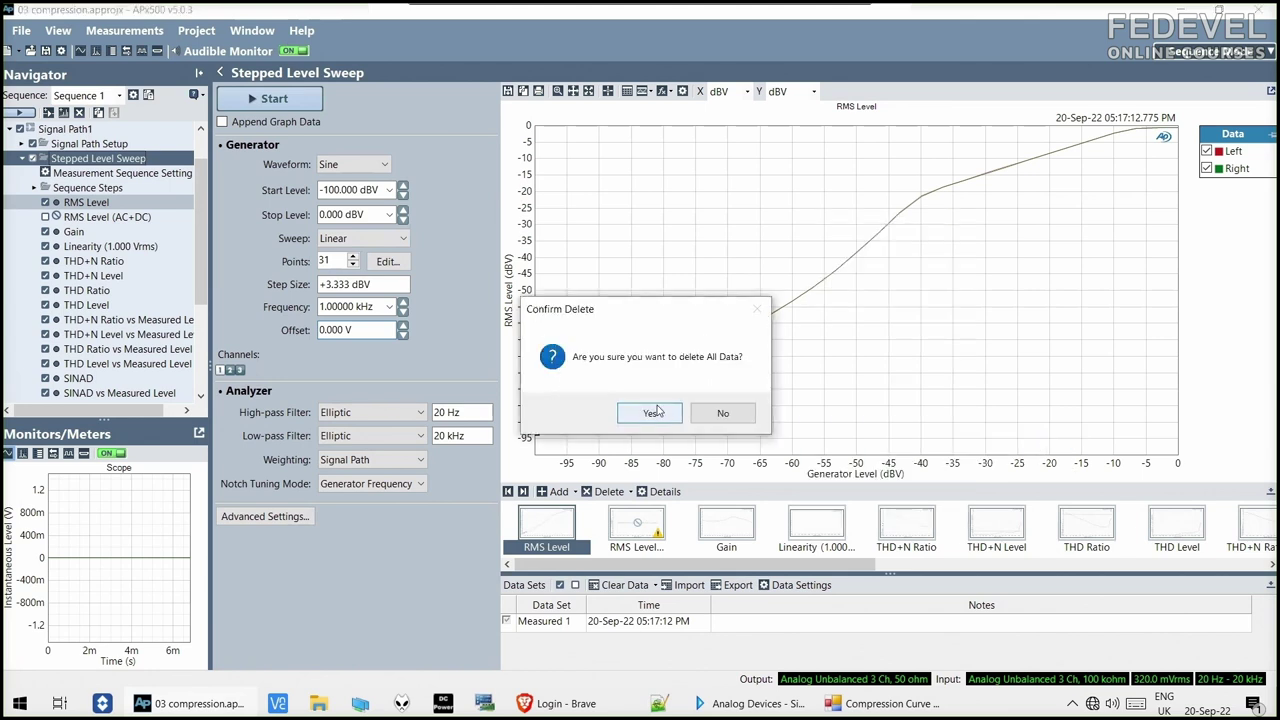
click(650, 412)
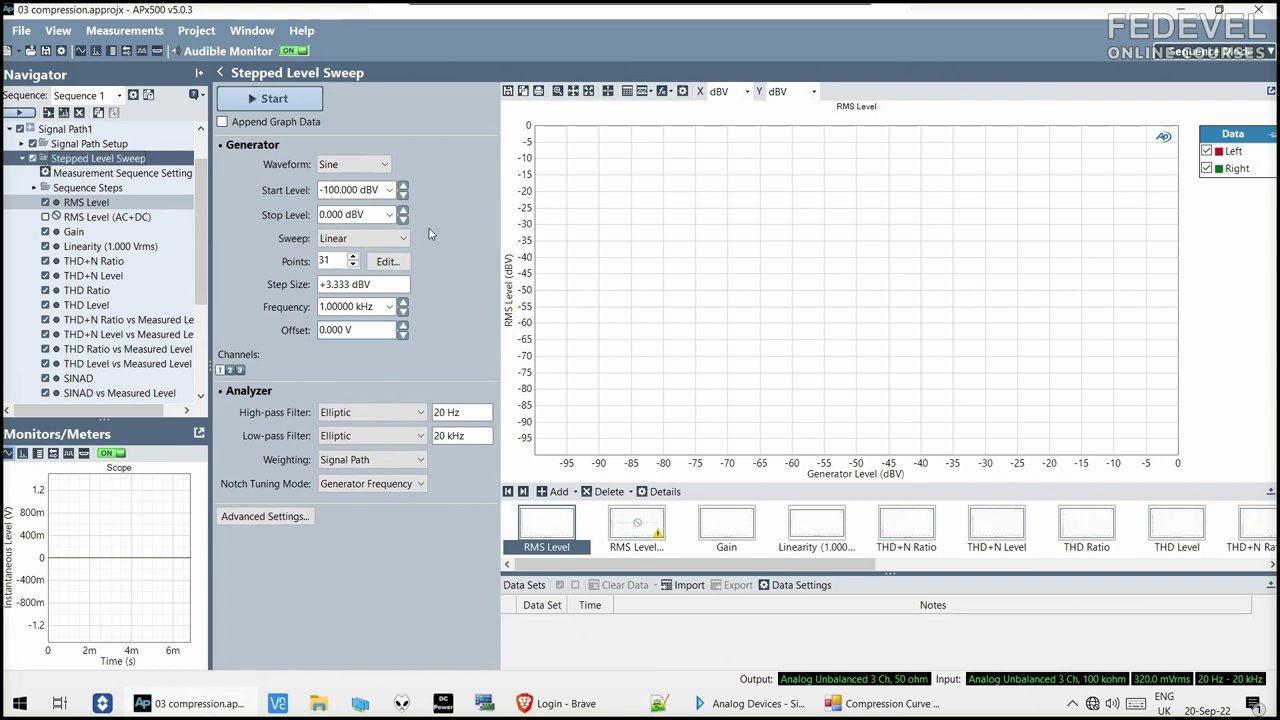
Run the stepped level sweep from -100 to 0 dBV and autoscale the RMS Level graph to the new curve.
click(341, 188)
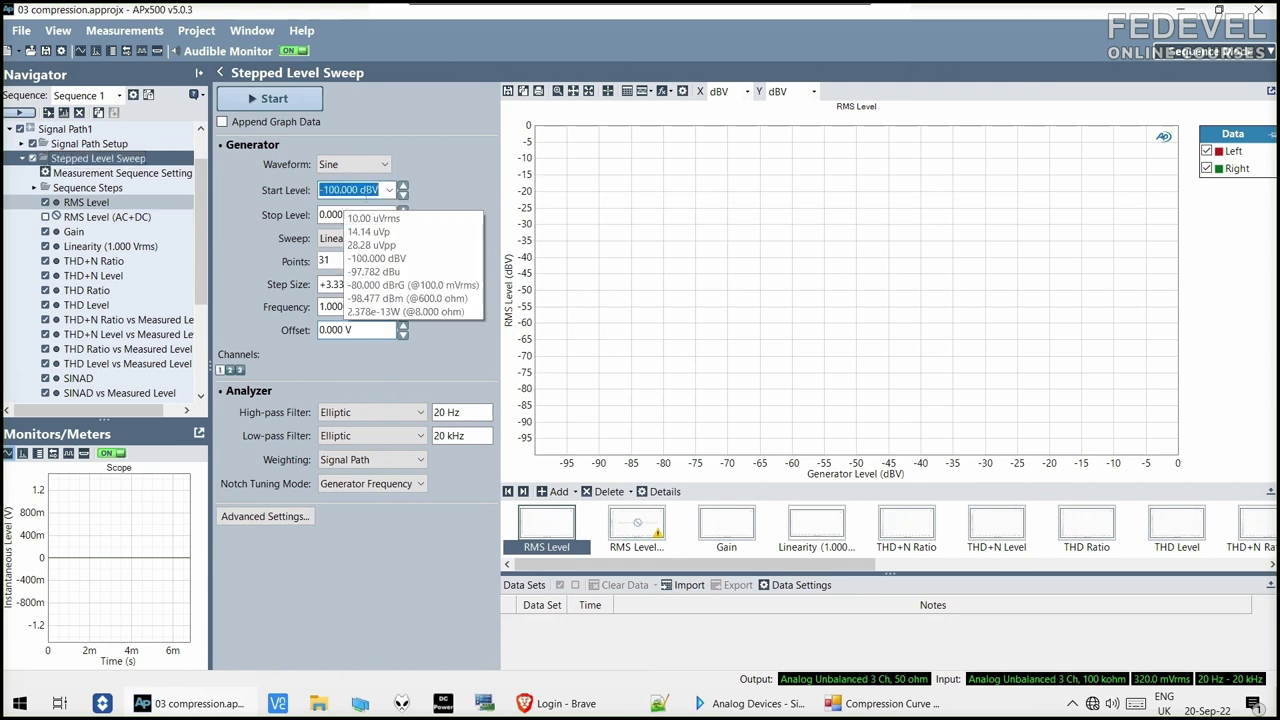
click(341, 190)
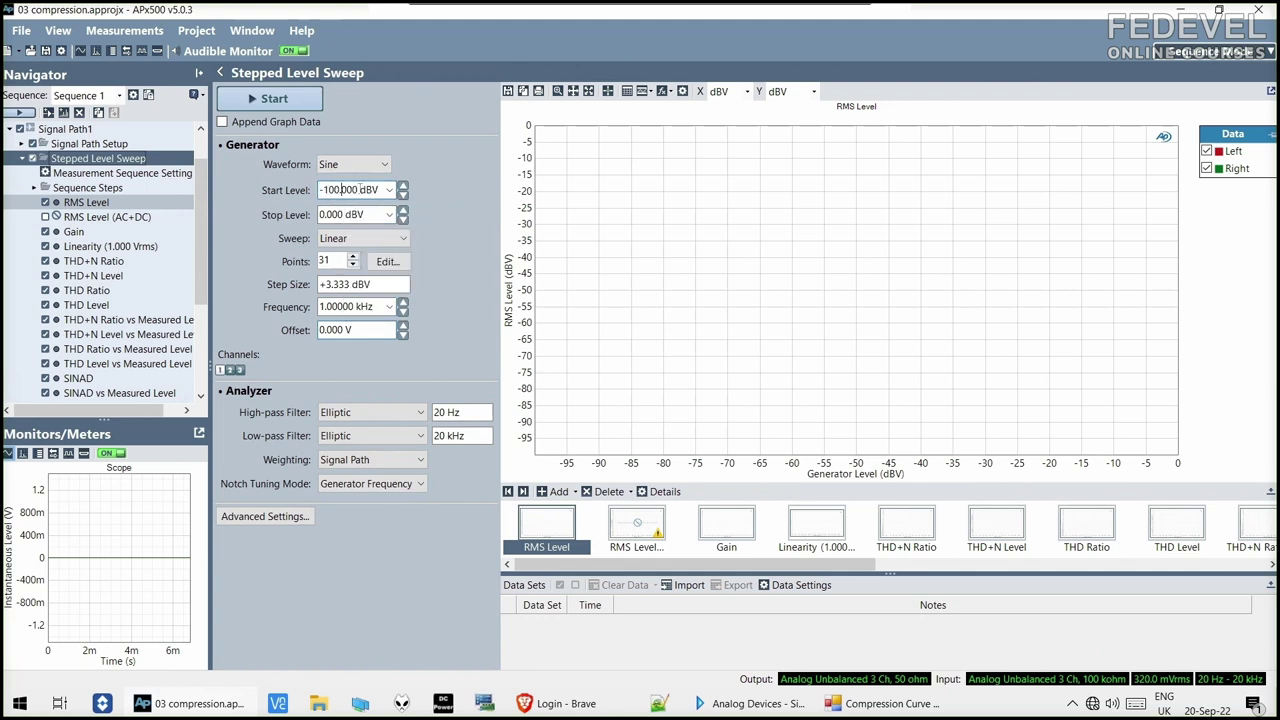
click(335, 215)
click(358, 214)
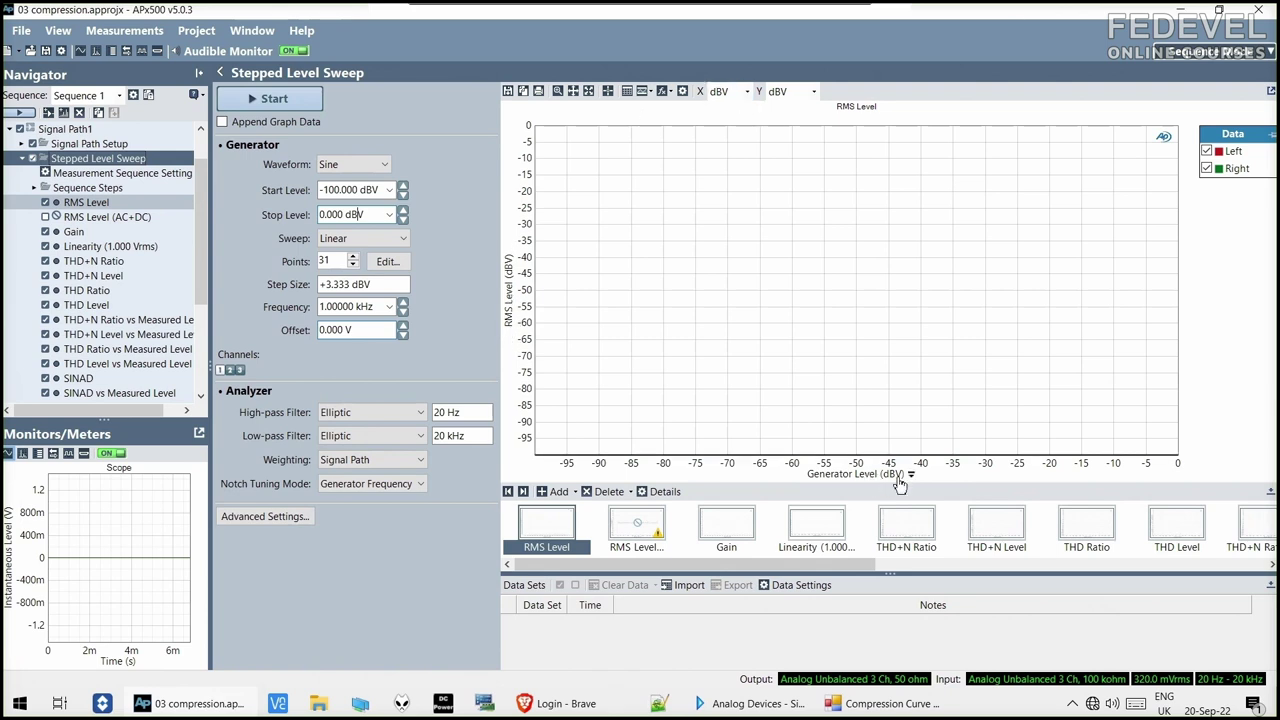
click(300, 101)
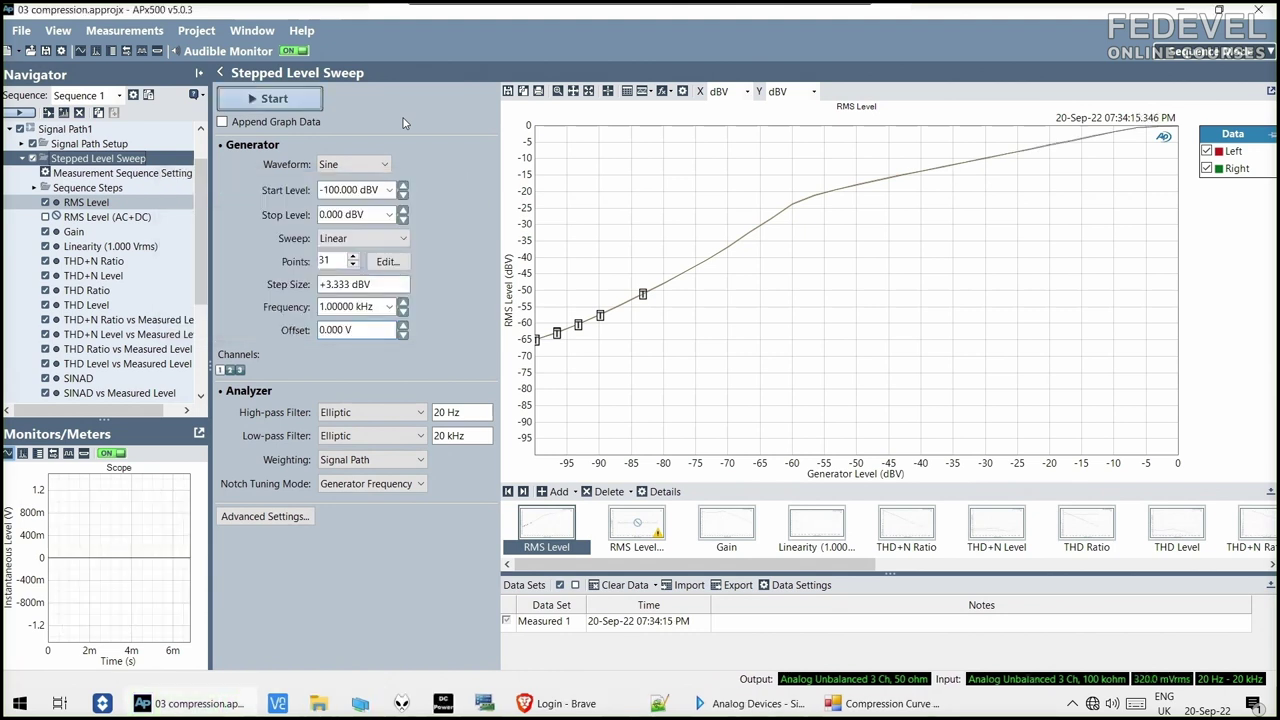
click(589, 92)
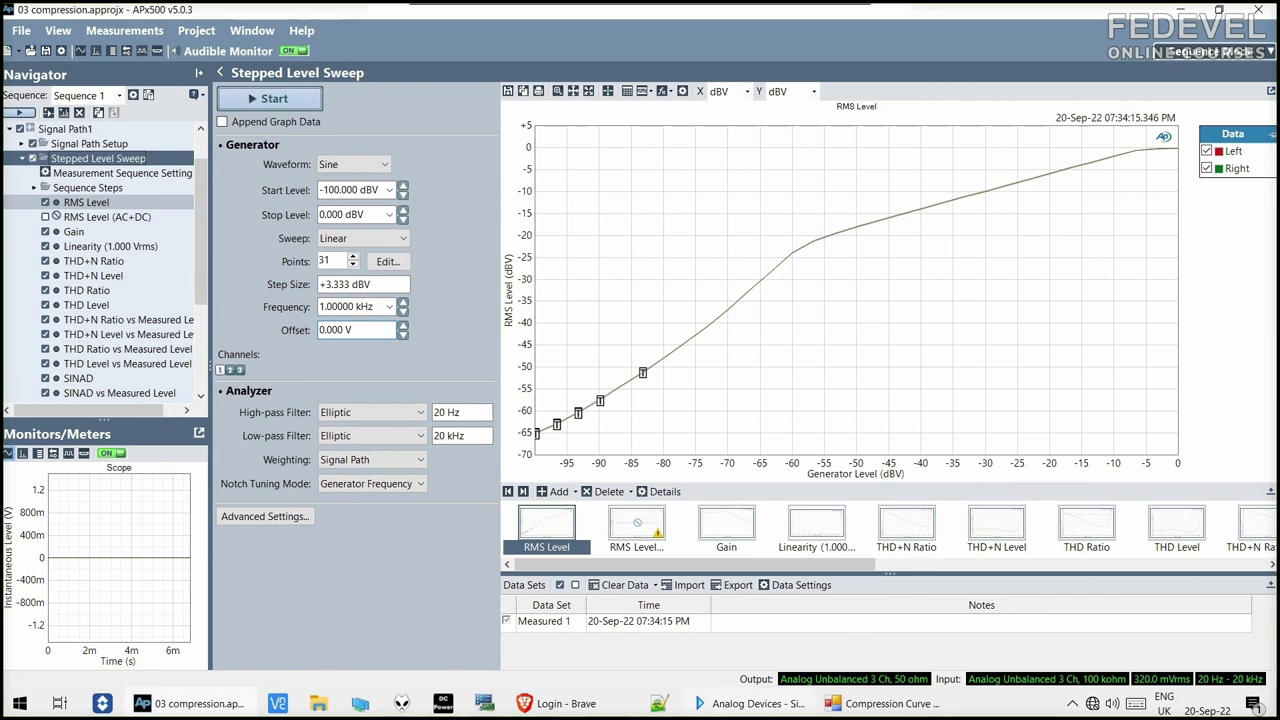
Compare the knee and slopes of the measured RMS Level curve with Compressor1's compression curve in SigmaStudio.
click(828, 704)
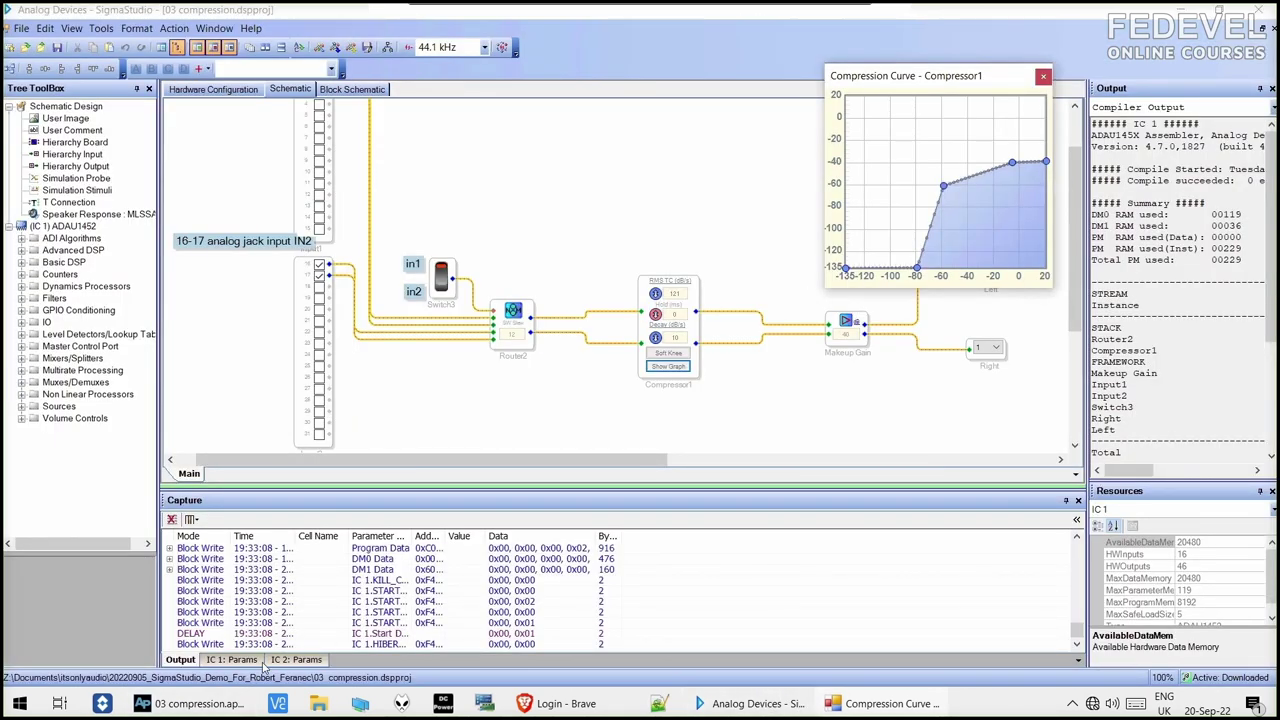
click(216, 706)
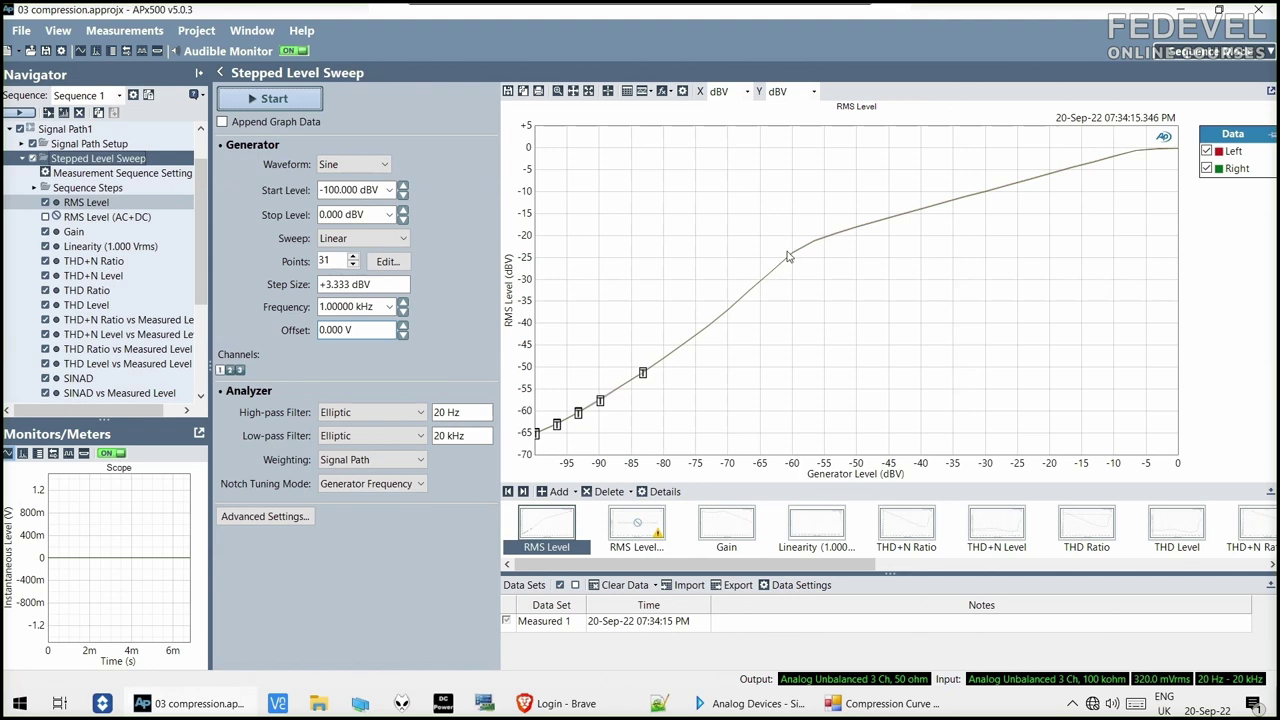
mouse_move(748, 706)
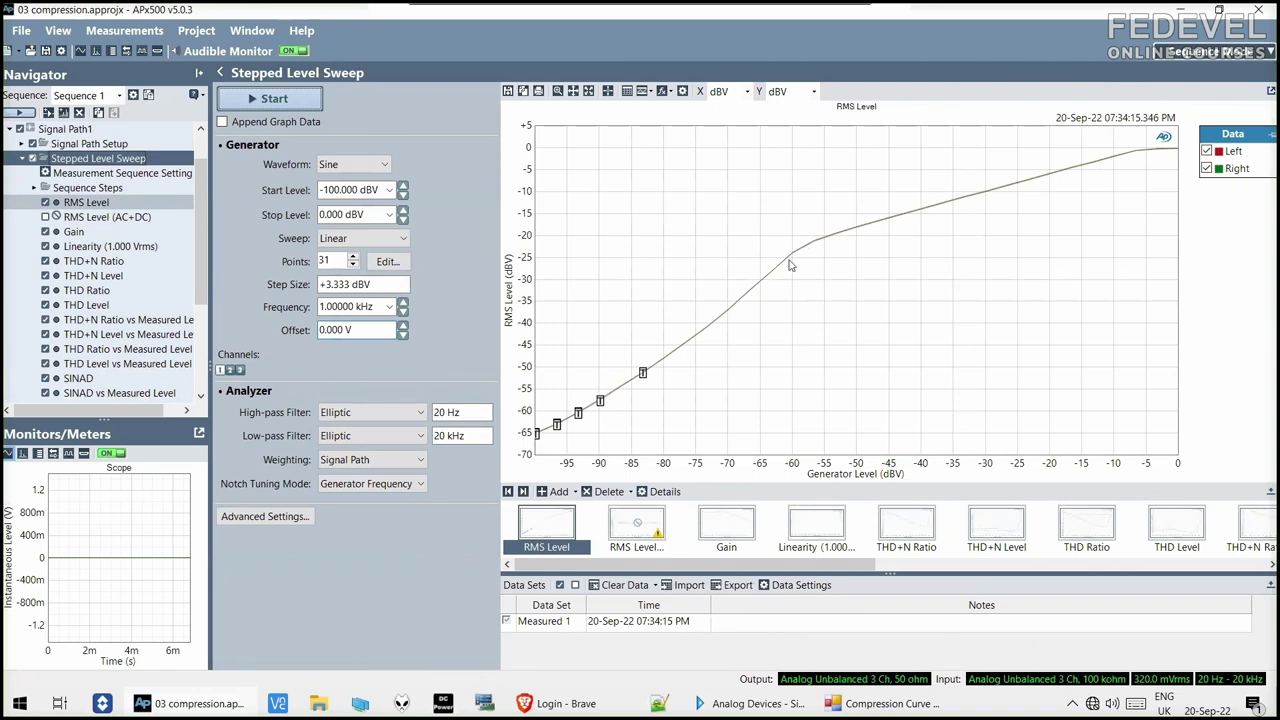
click(826, 706)
click(910, 706)
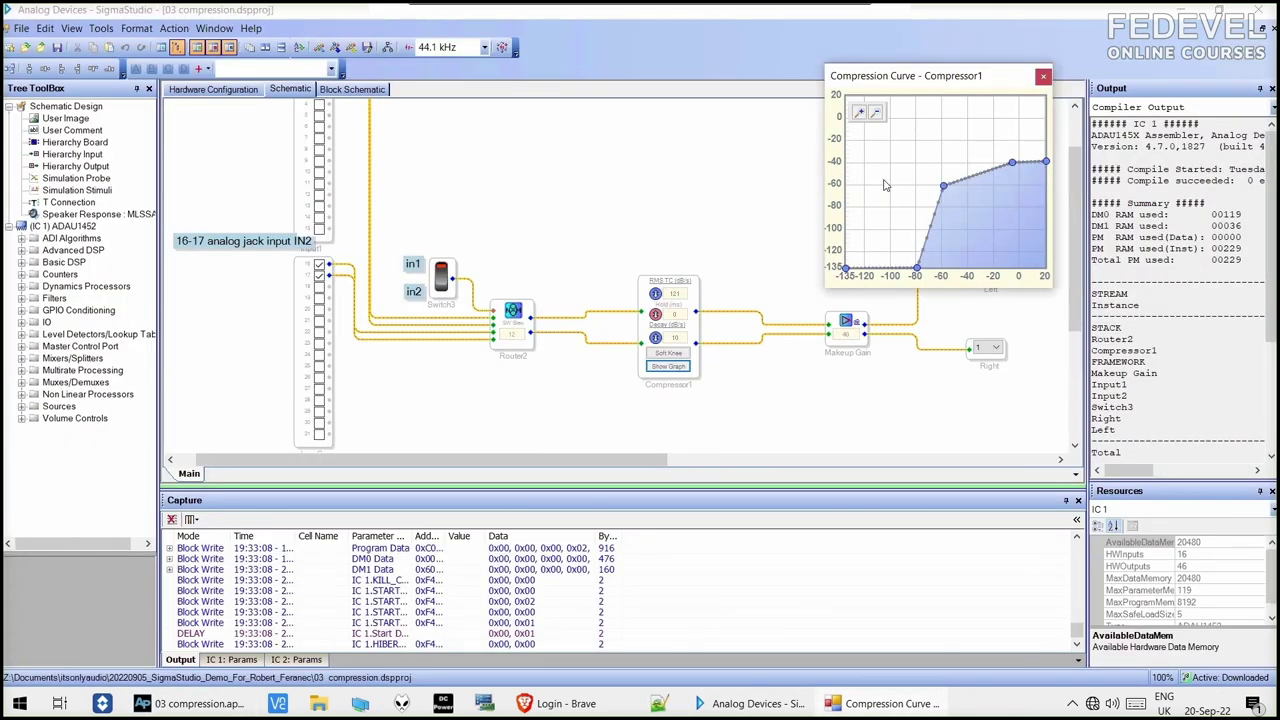
click(200, 704)
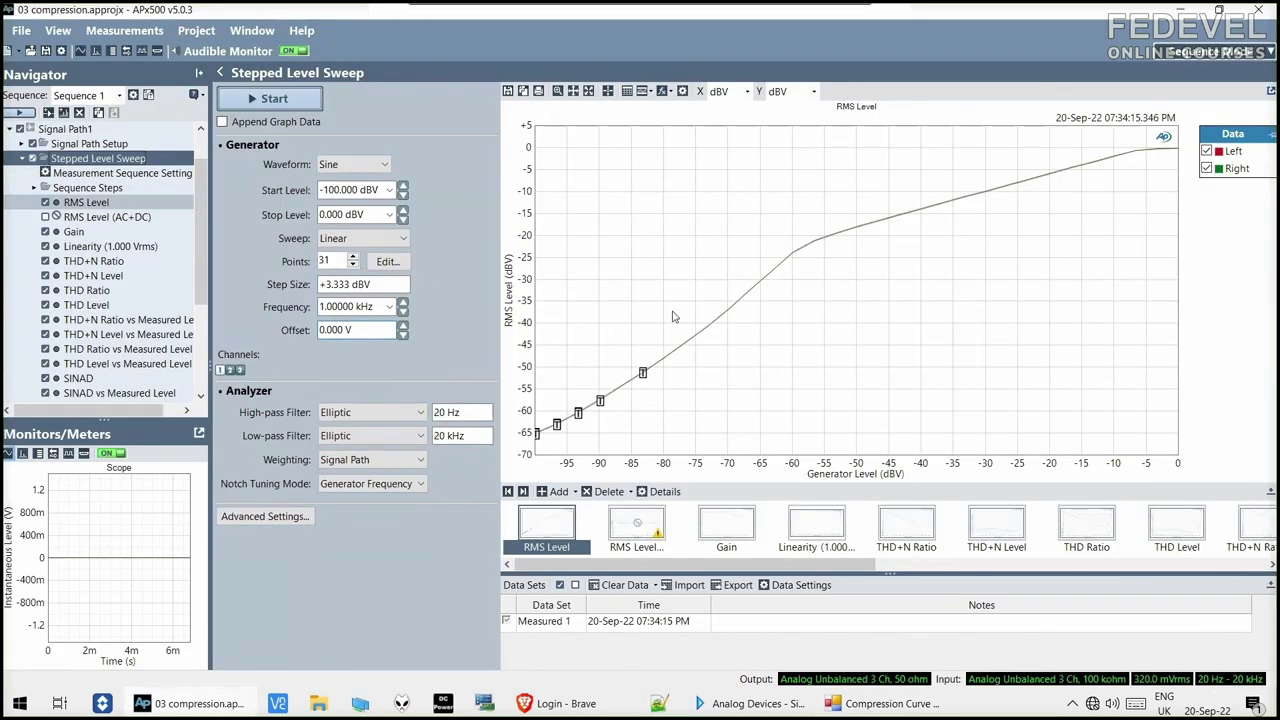
Run the Attack and Release measurement with the generator level set to -20 dBV.
click(22, 158)
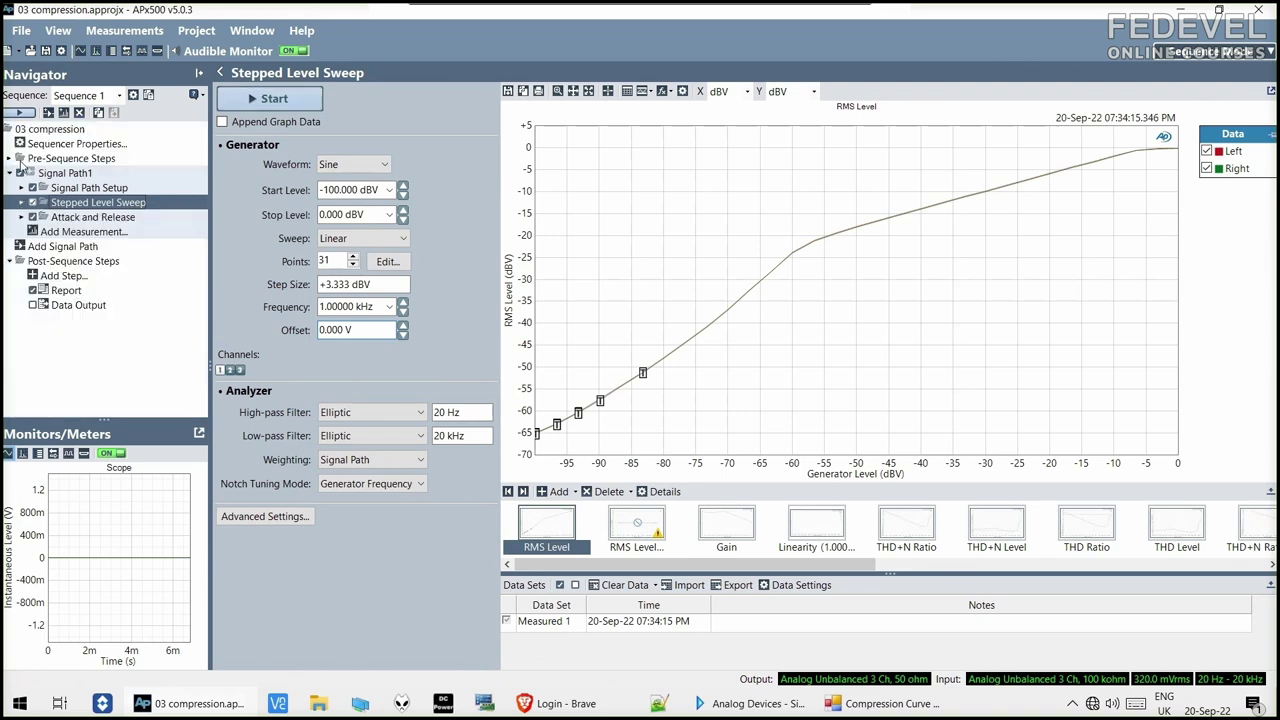
click(100, 218)
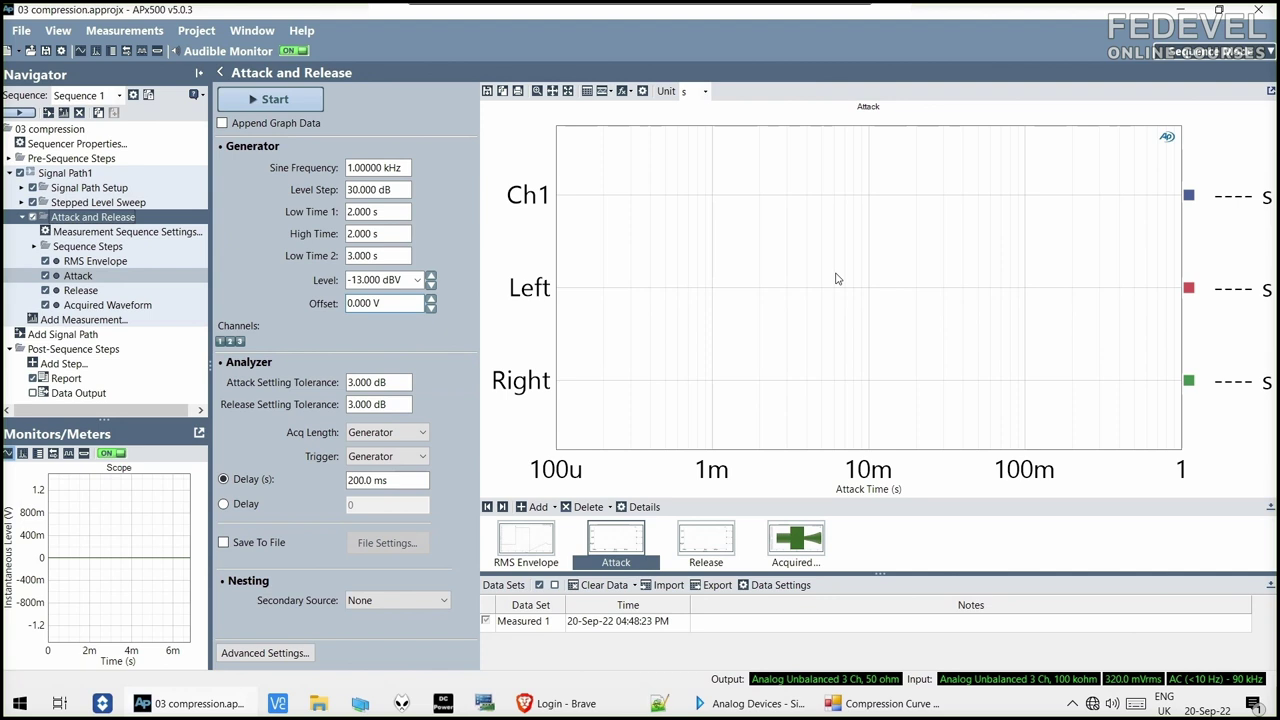
click(266, 103)
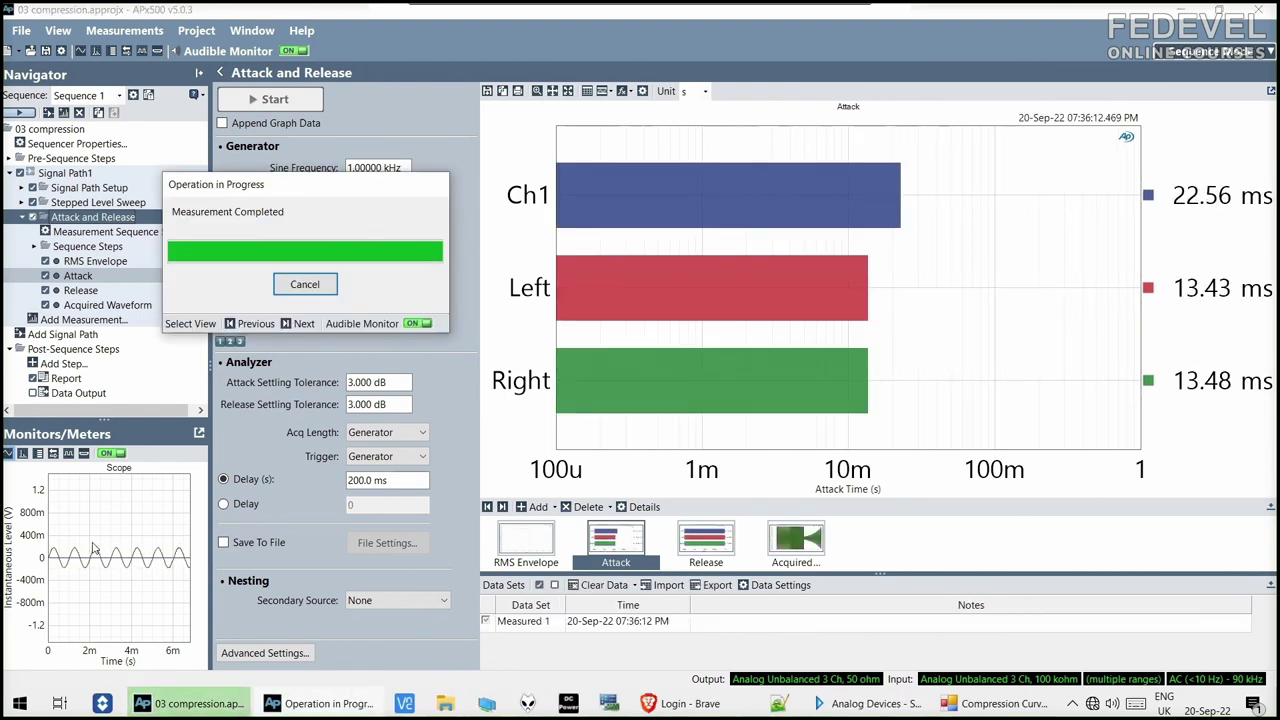
Examine the RMS Envelope result and the Acquired Waveform, autoscaling the waveform graph to show the whole signal.
click(515, 549)
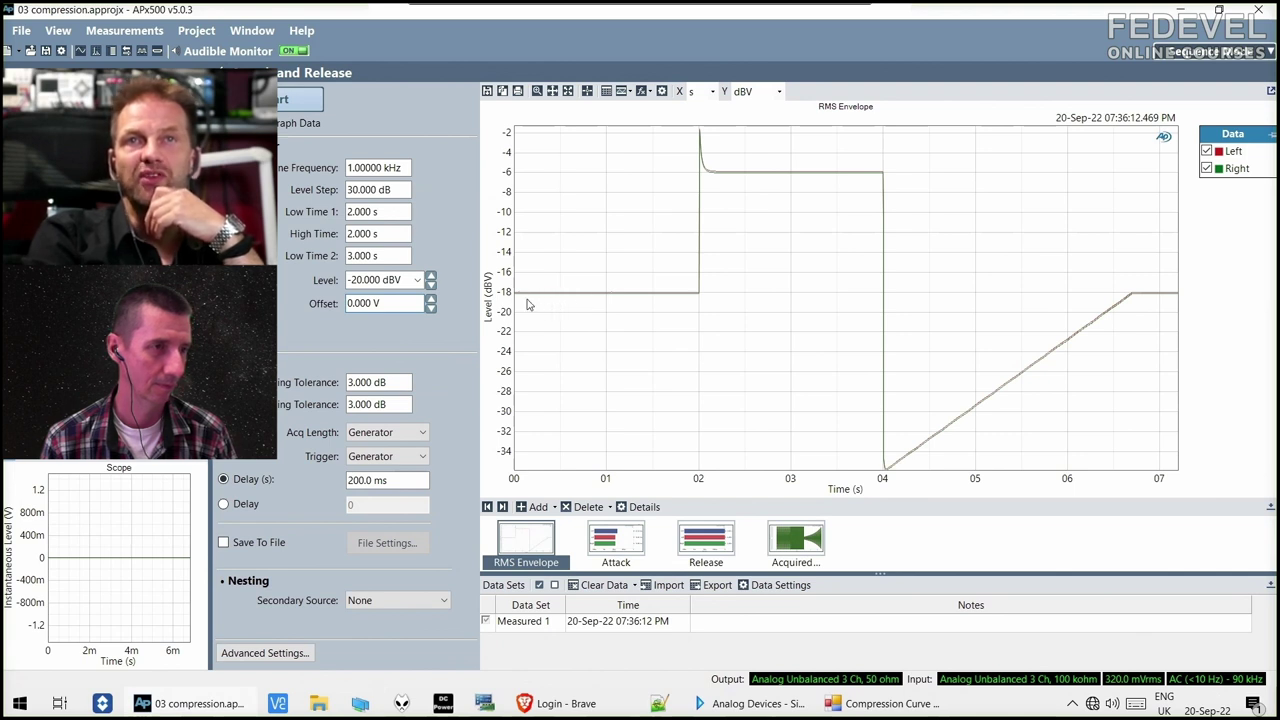
click(788, 553)
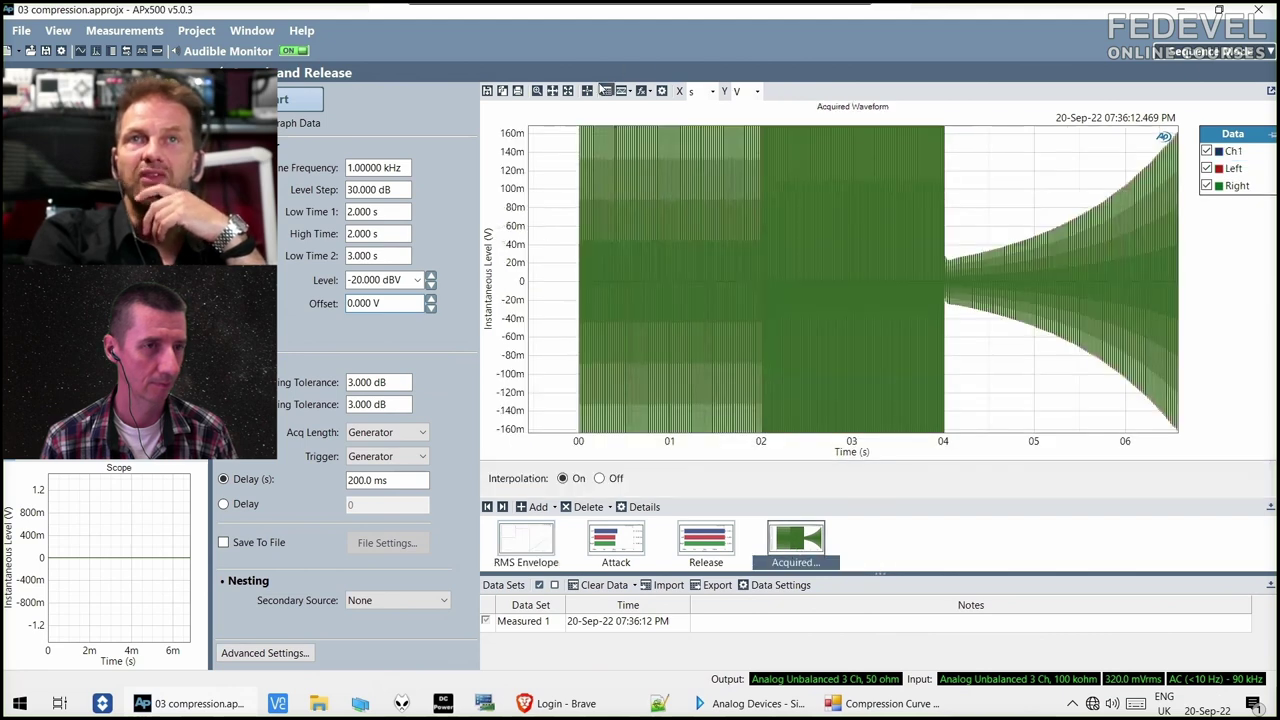
click(569, 91)
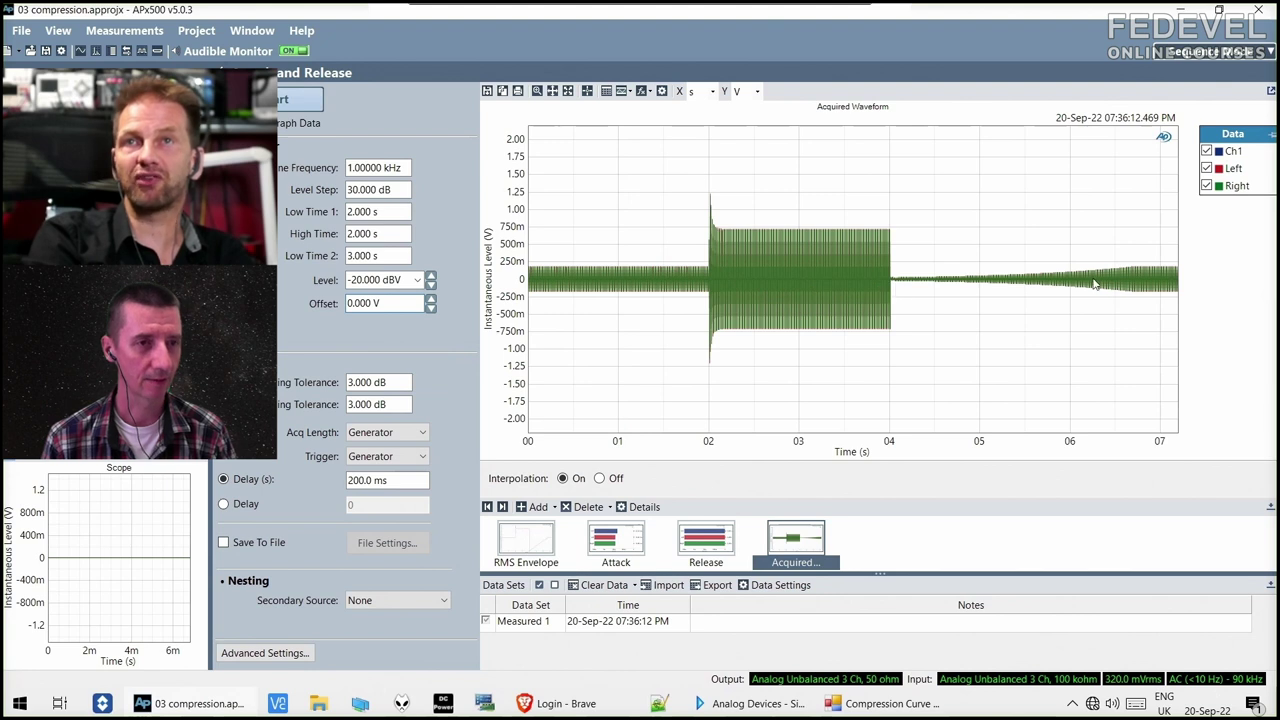
Examine the attack peak and release ramp in the RMS Envelope graph against Compressor1's compression curve in SigmaStudio.
click(547, 555)
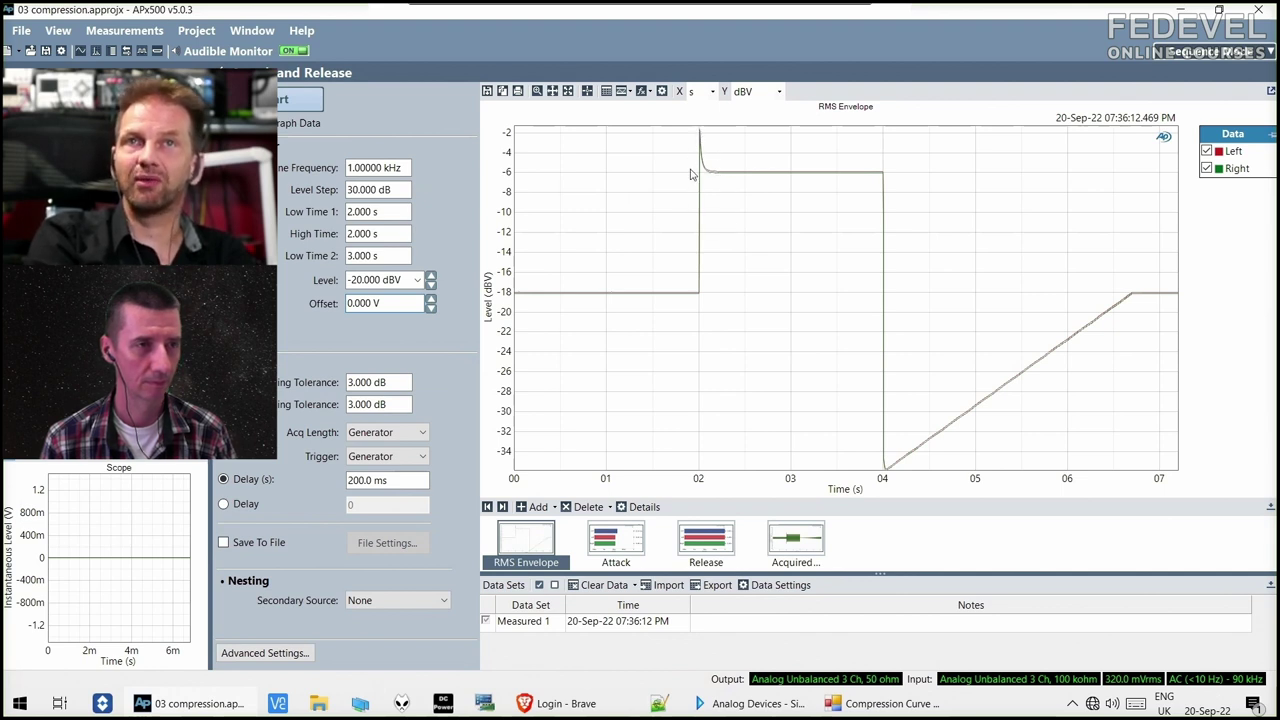
scroll(676, 175, up, 1)
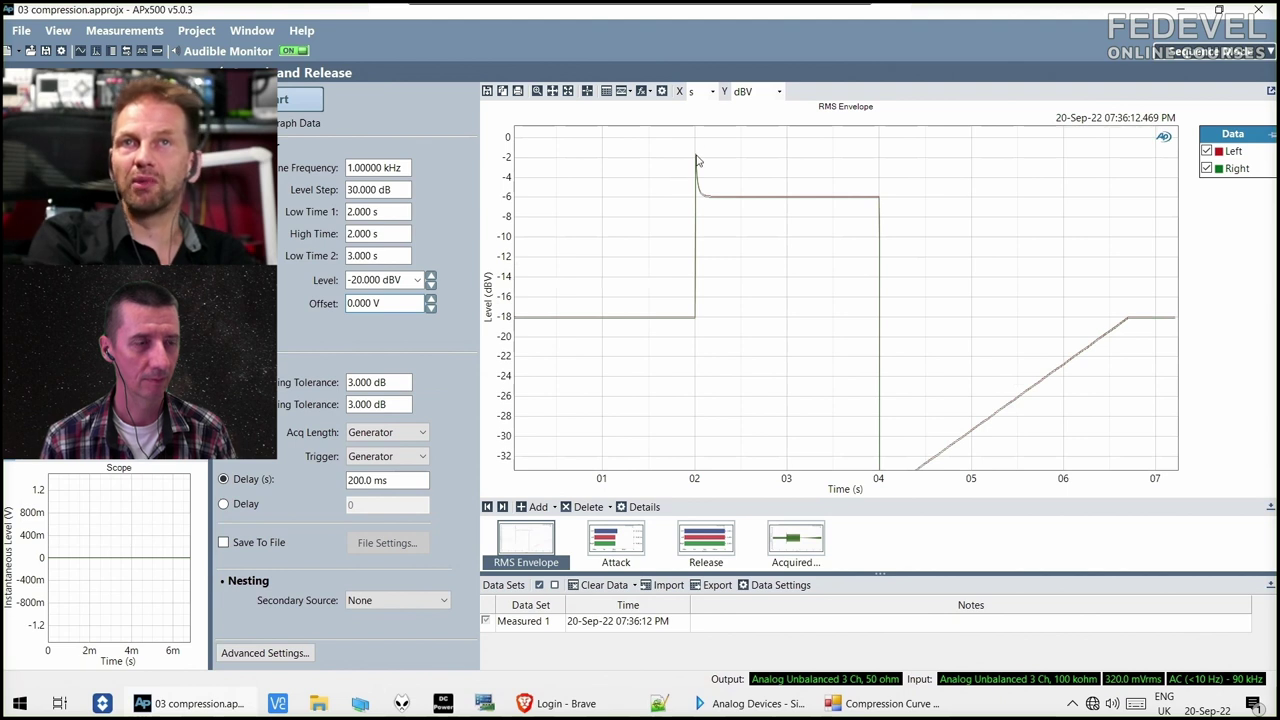
scroll(625, 228, down, 2)
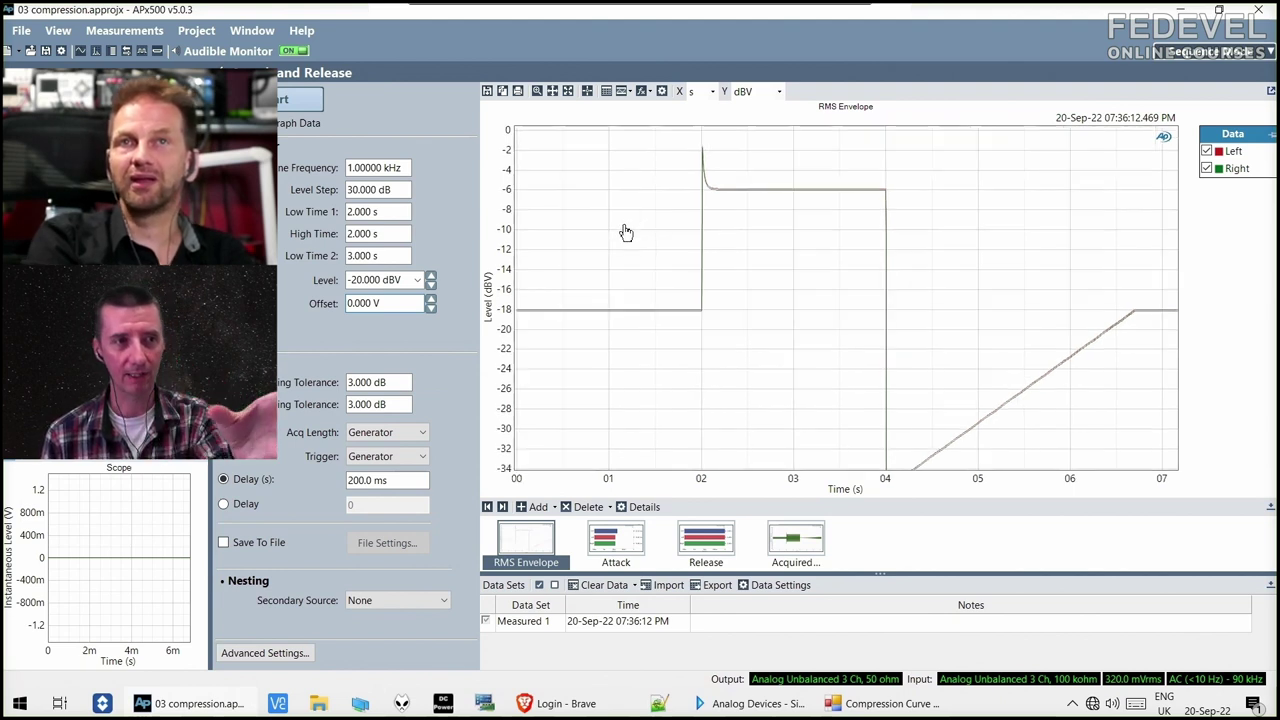
scroll(627, 220, down, 1)
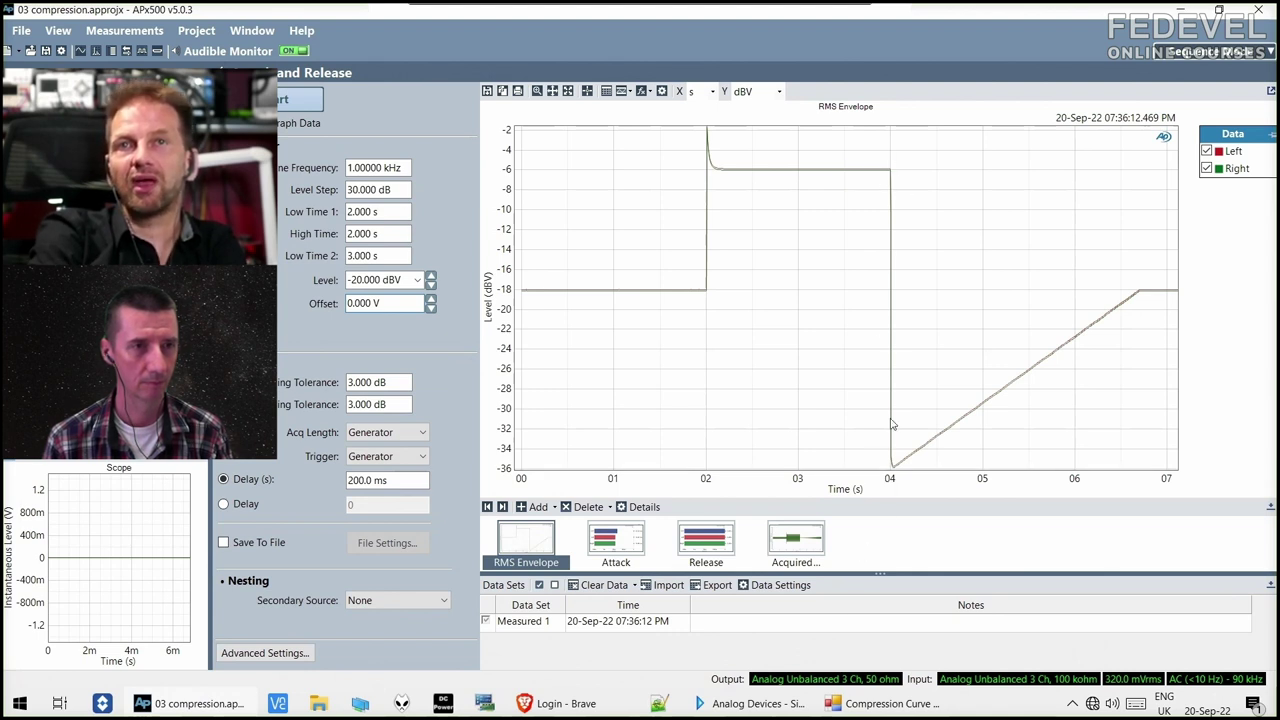
click(895, 705)
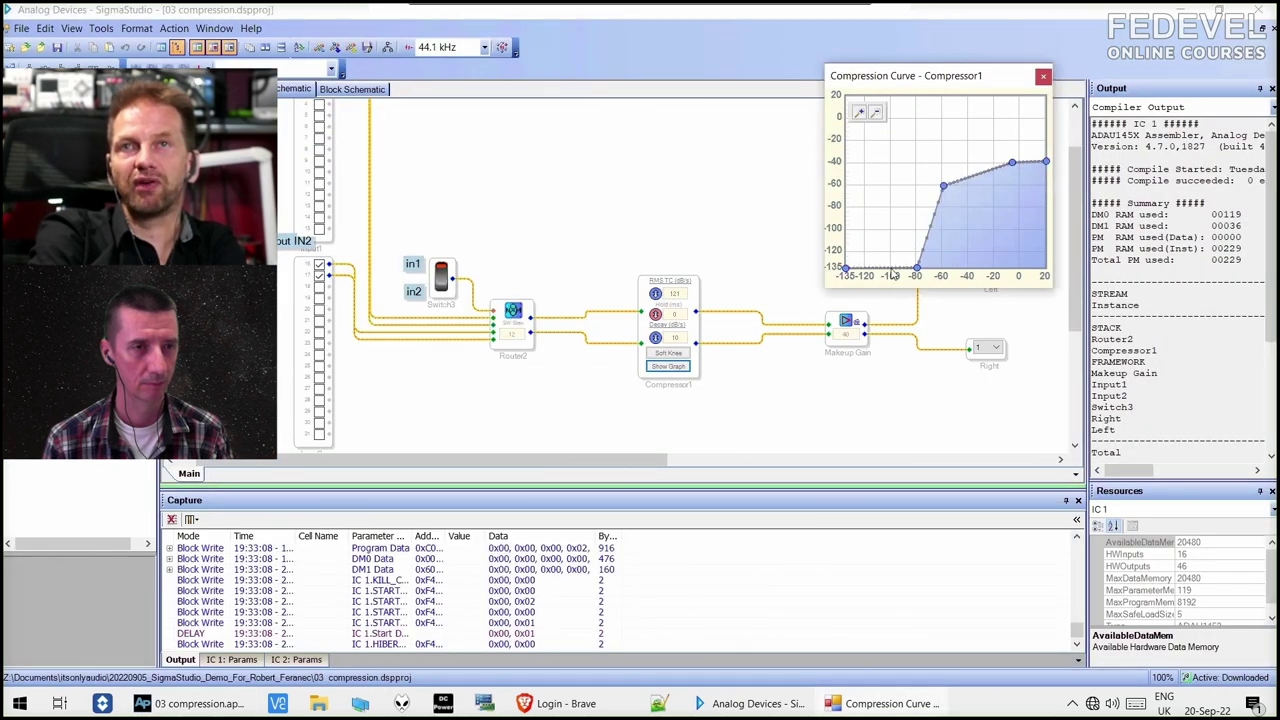
click(1185, 18)
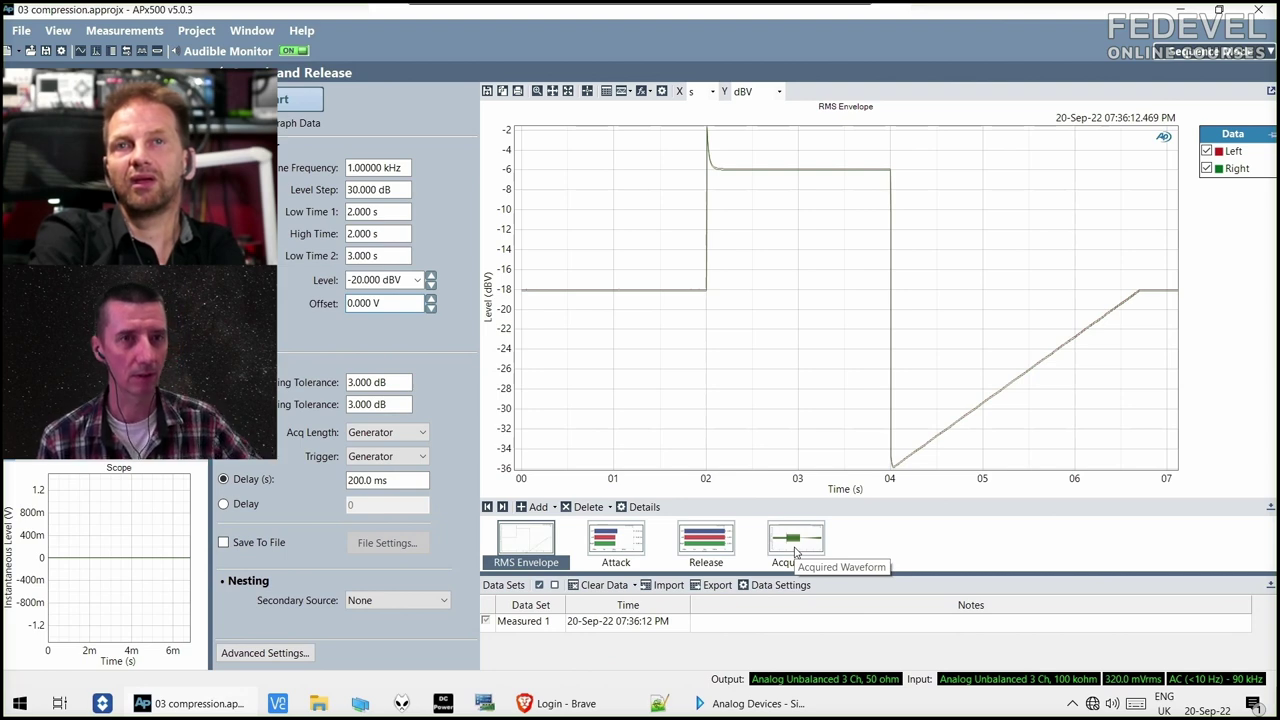
Switch to SigmaStudio and set Compressor1's signal decay to 1 dB/s.
click(760, 704)
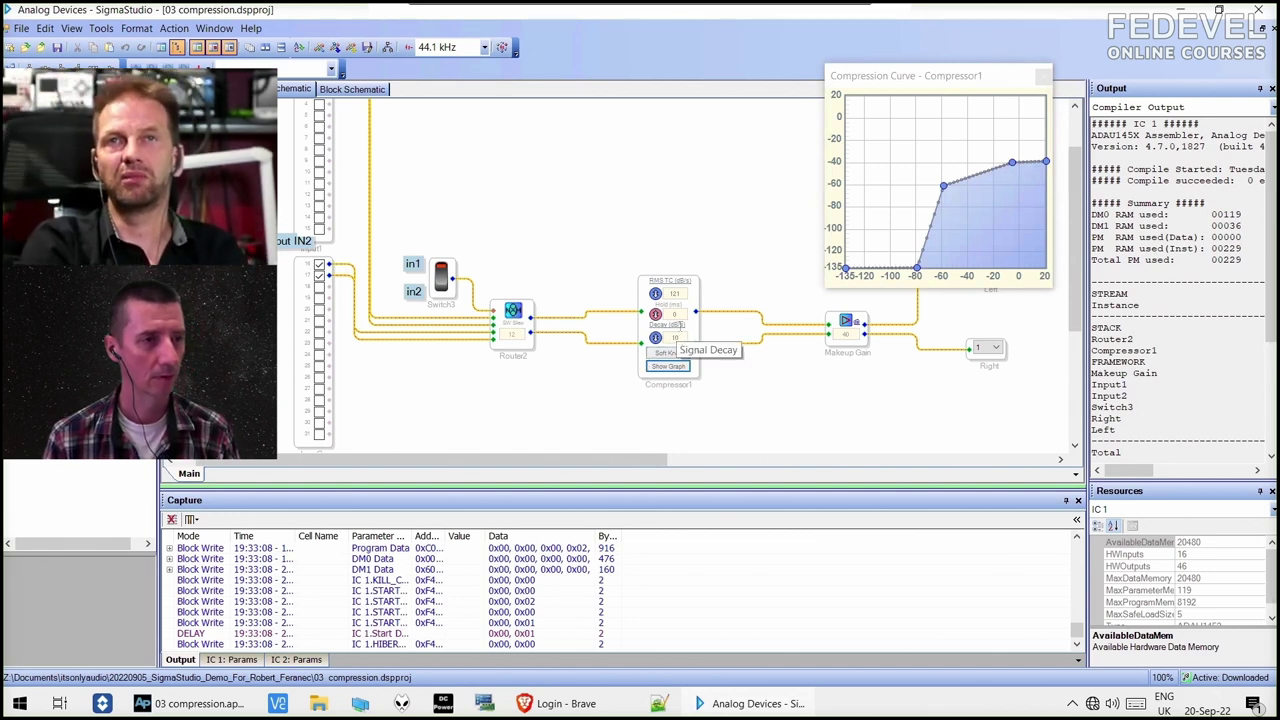
click(676, 338)
double_click(672, 337)
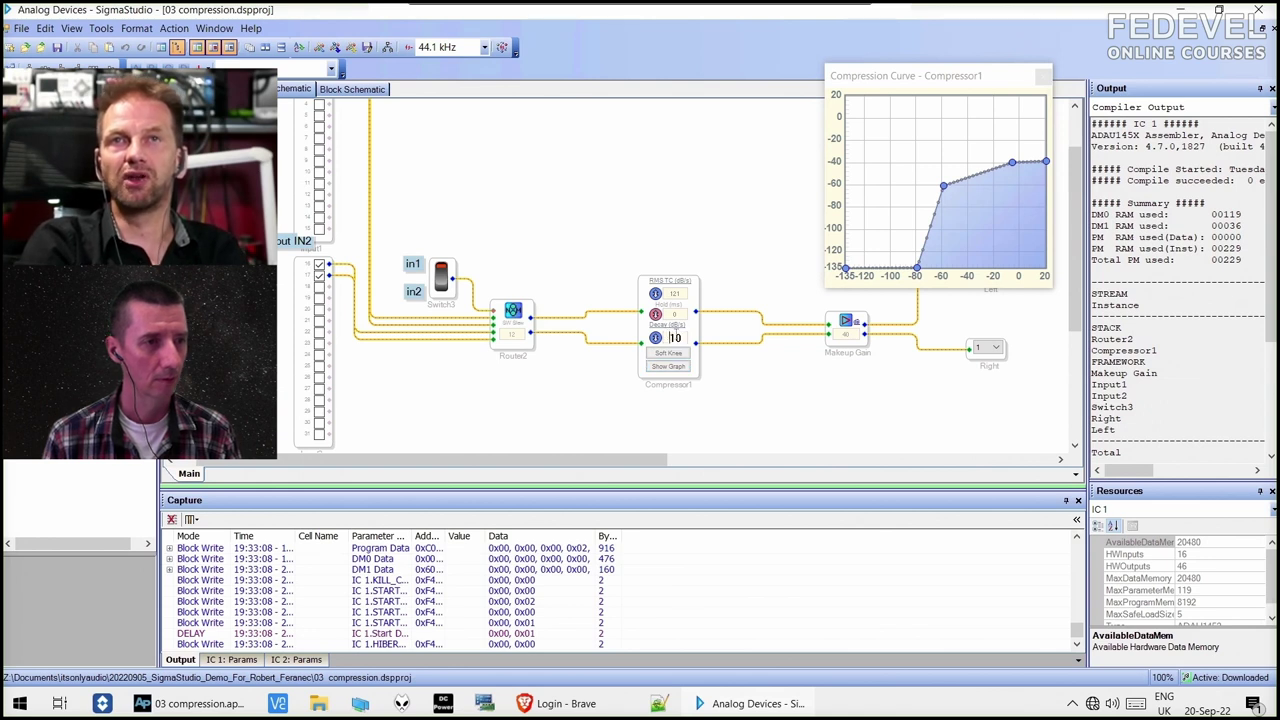
text(1)
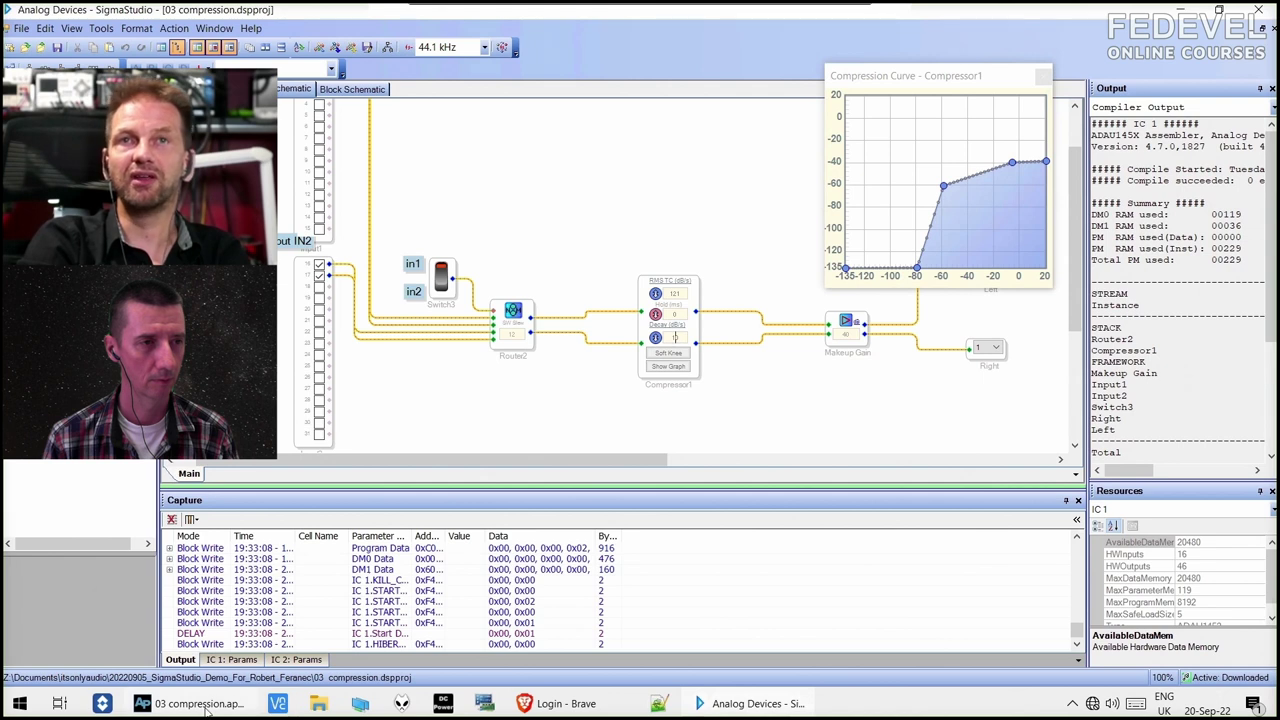
Compare the release ramp in the APx500 RMS Envelope graph with Compressor1's decay setting in SigmaStudio.
mouse_move(207, 706)
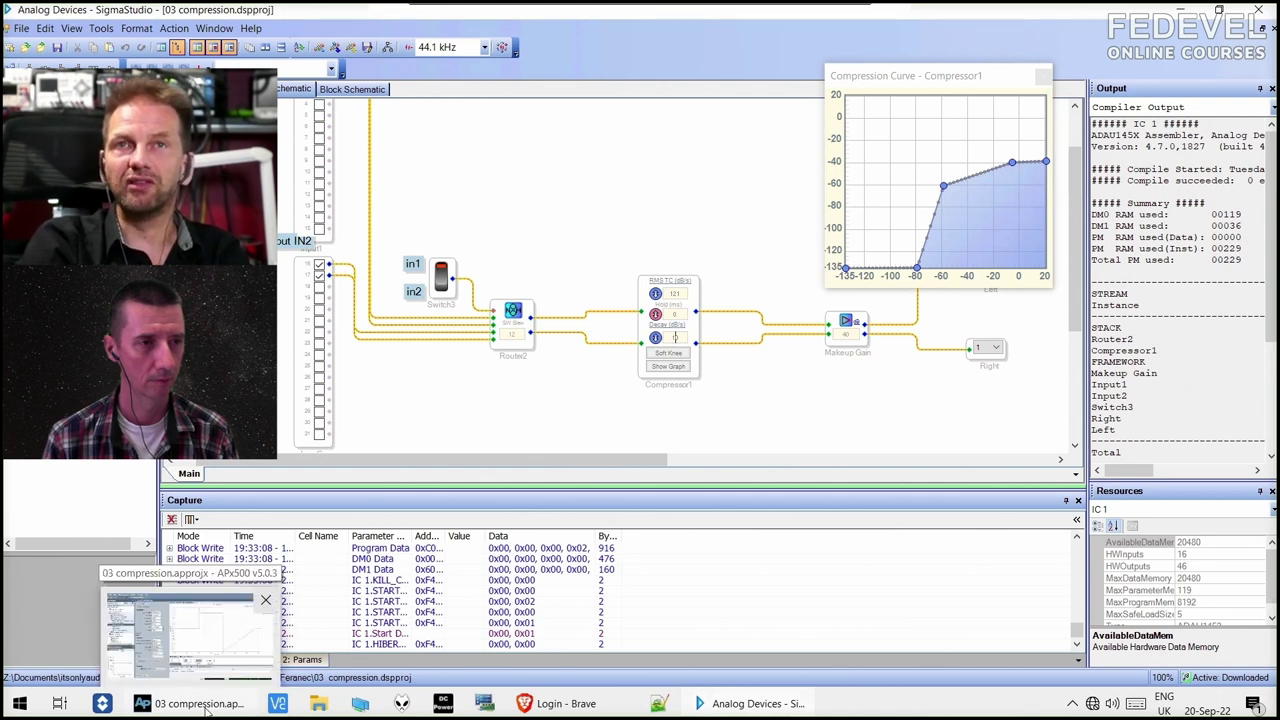
click(207, 706)
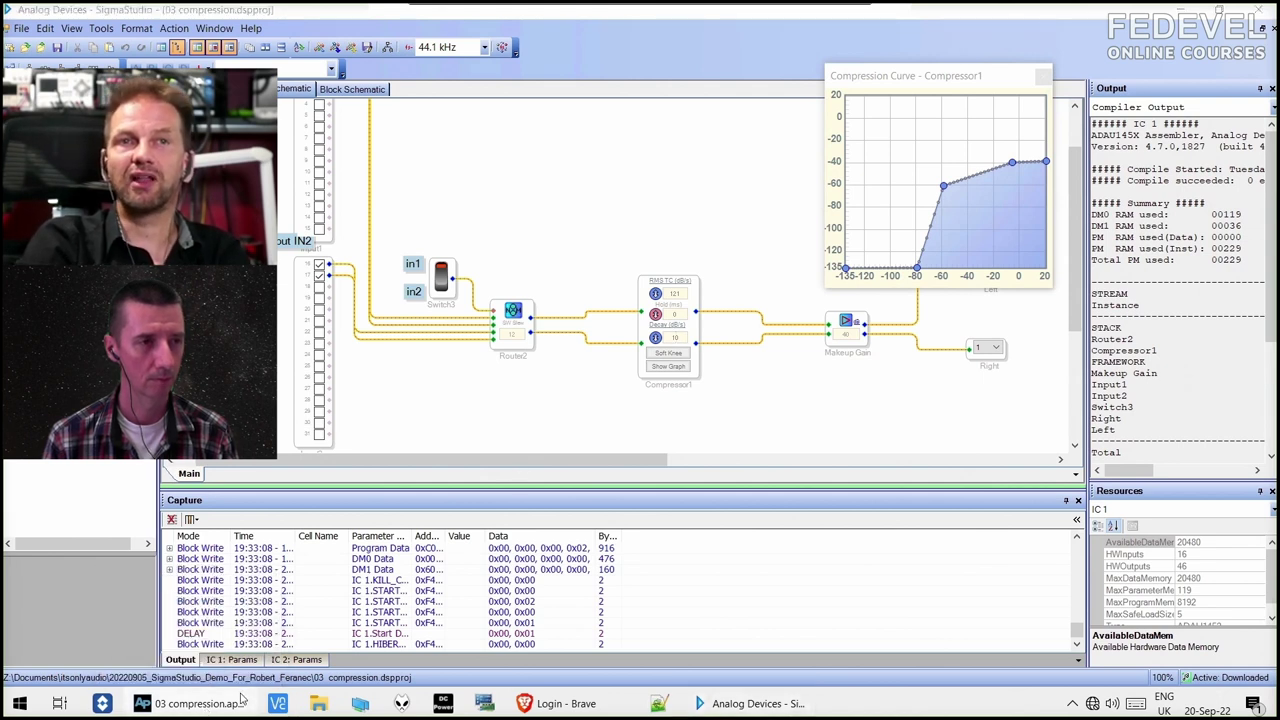
click(240, 702)
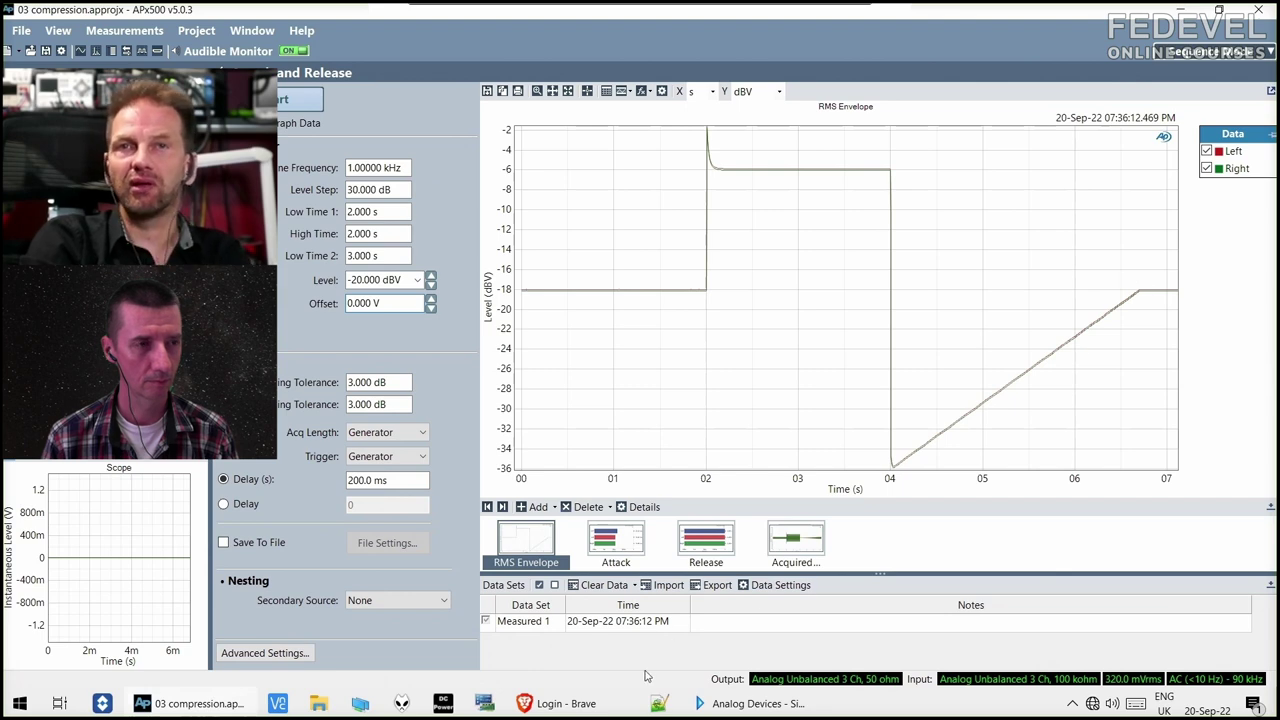
click(743, 706)
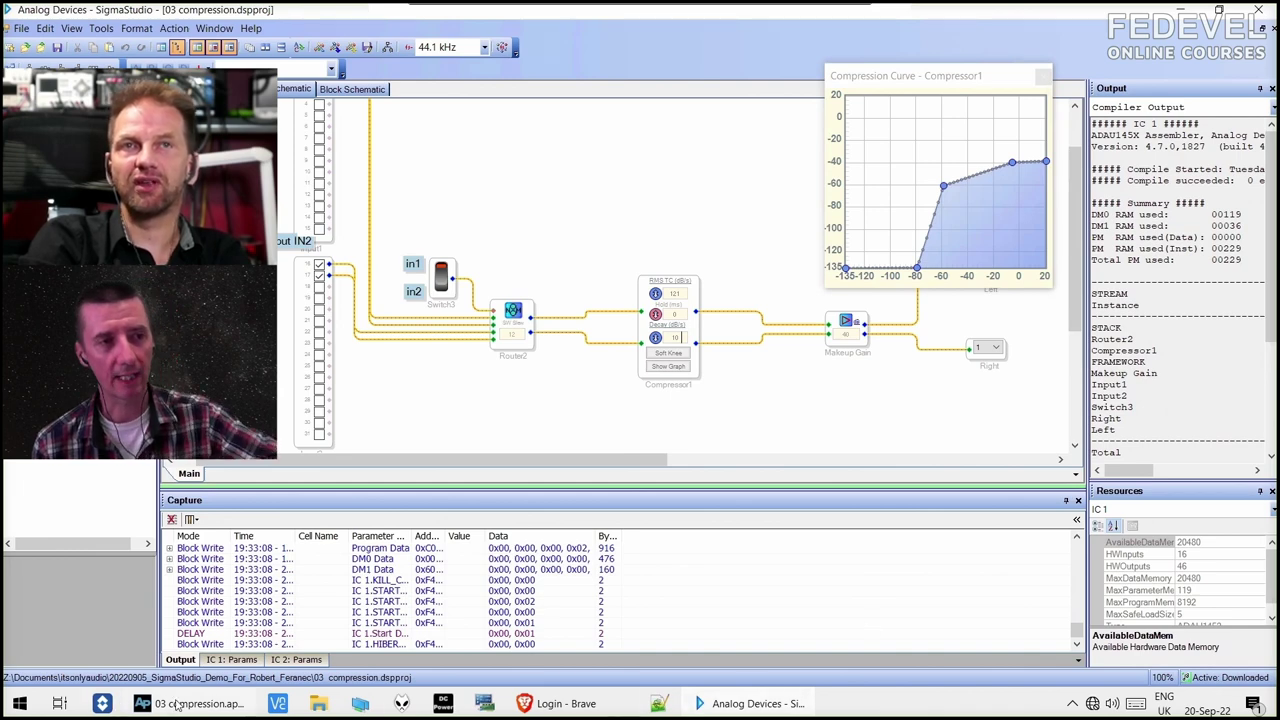
click(104, 703)
click(758, 703)
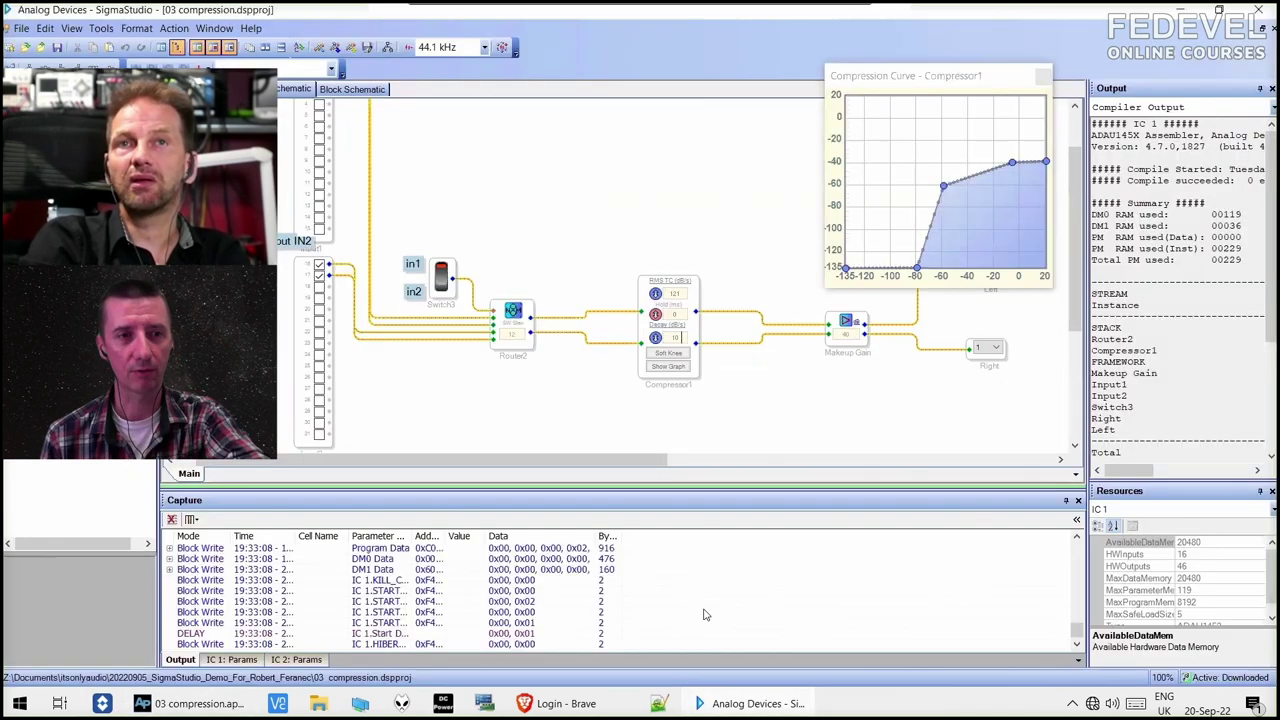
Set Compressor1's decay to 1 dB/s, then compile the project and download it to the DSP.
key(BackSpace)
key(BackSpace)
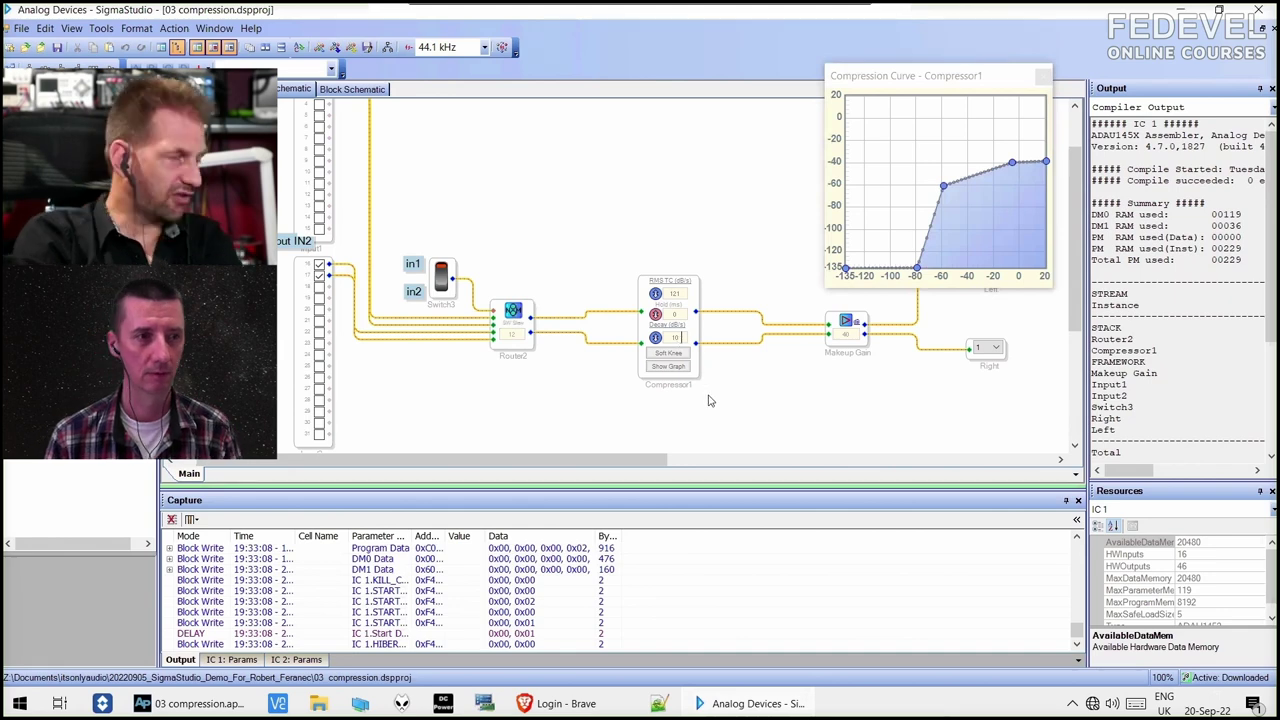
text(1)
key(Return)
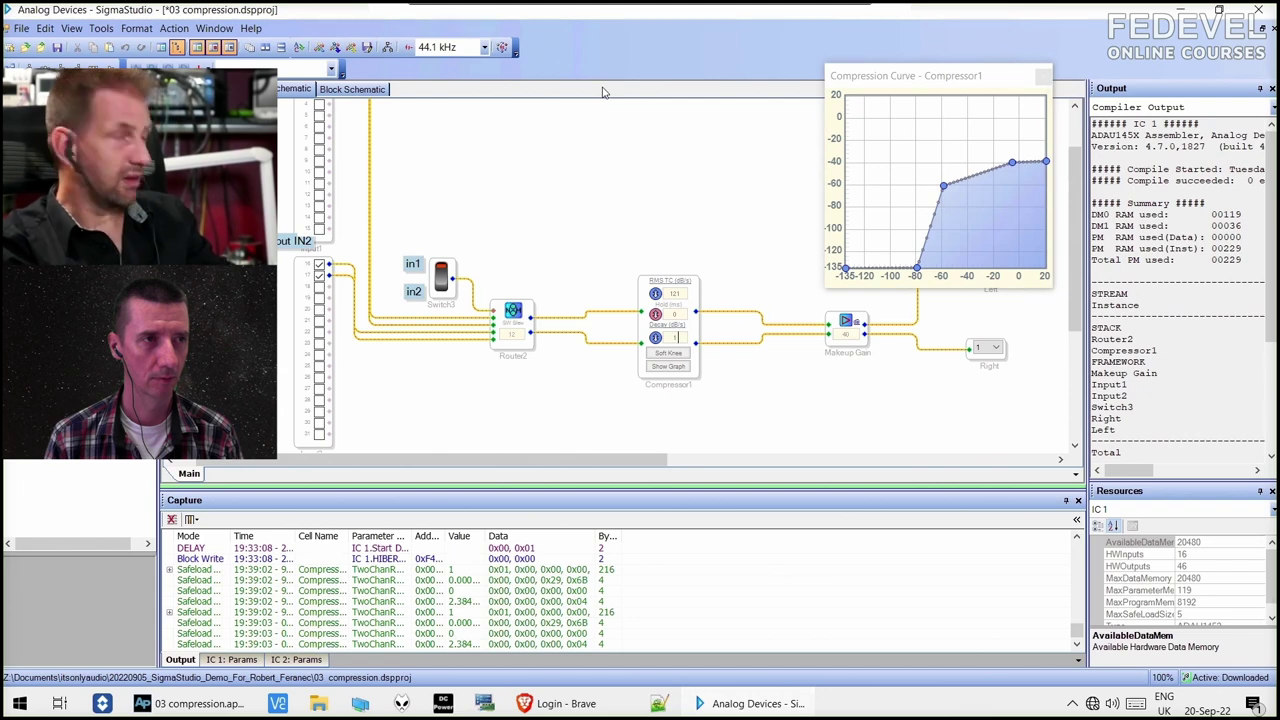
key(F7)
Switch to APx500 and rerun the Attack and Release measurement for the 1 dB/s decay.
click(193, 704)
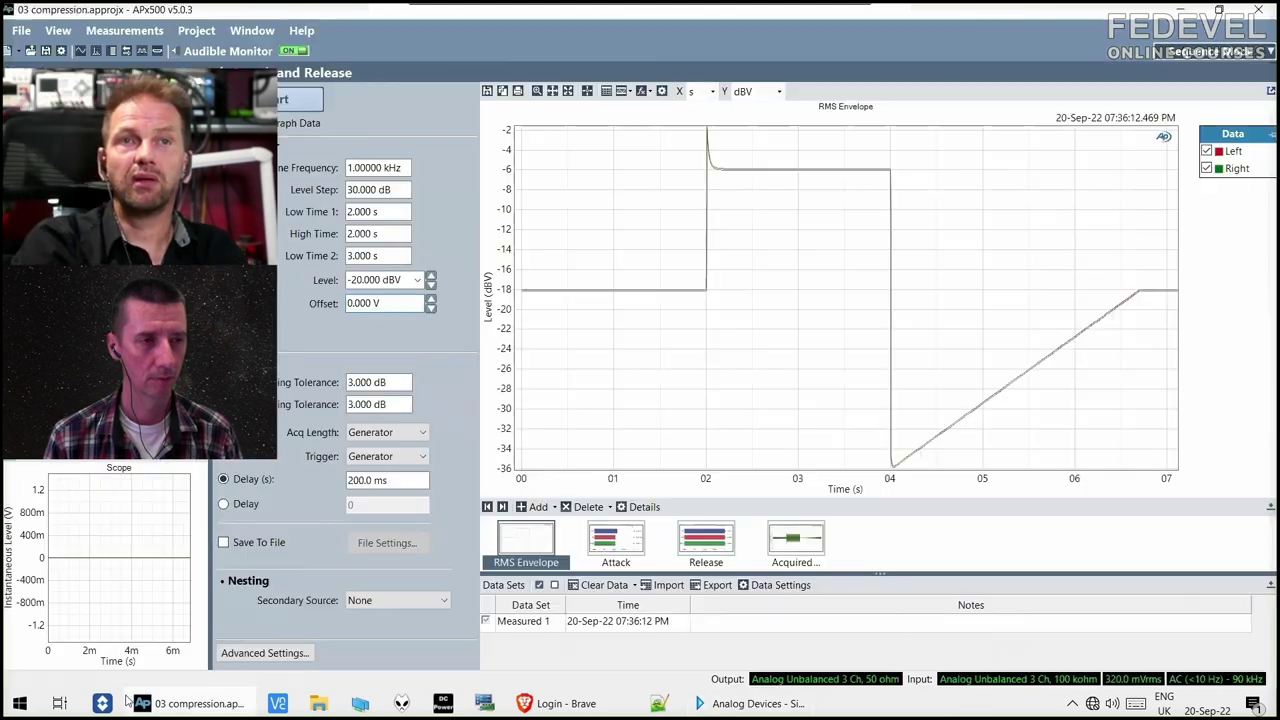
click(302, 97)
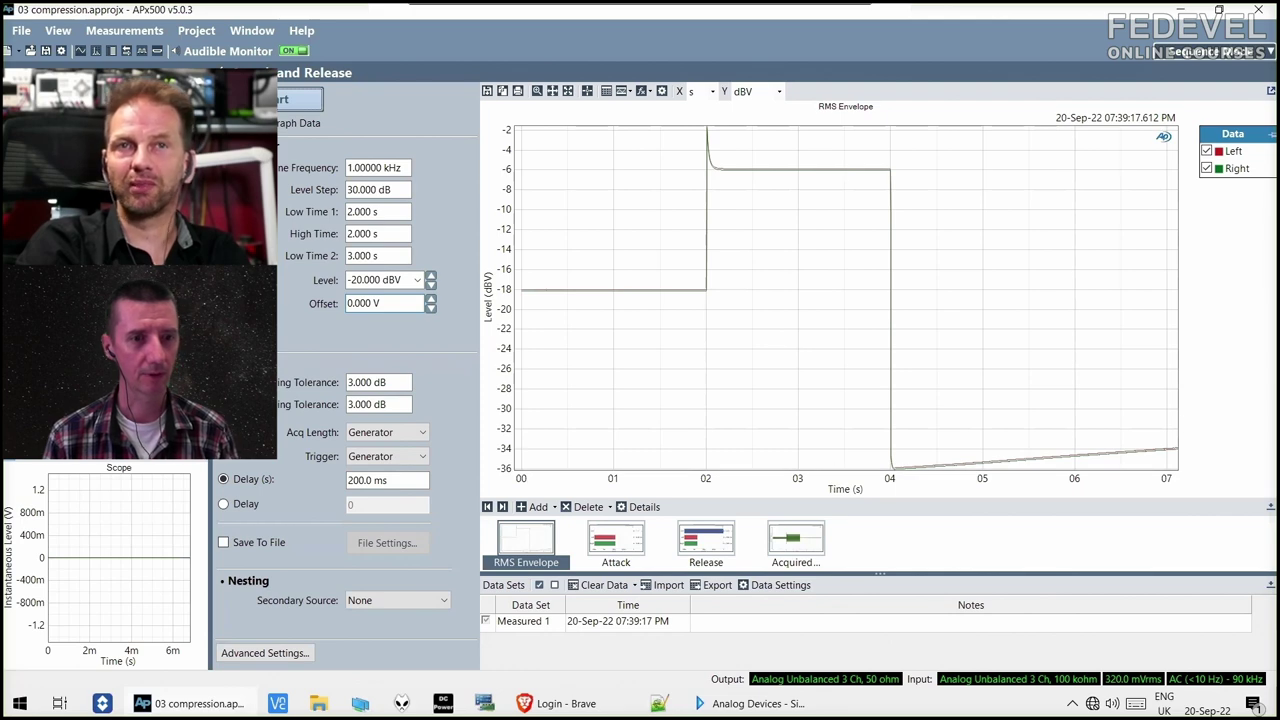
Switch to SigmaStudio, set Compressor1's decay to 100 dB/s and download the recompiled project to the DSP.
key(alt+Tab)
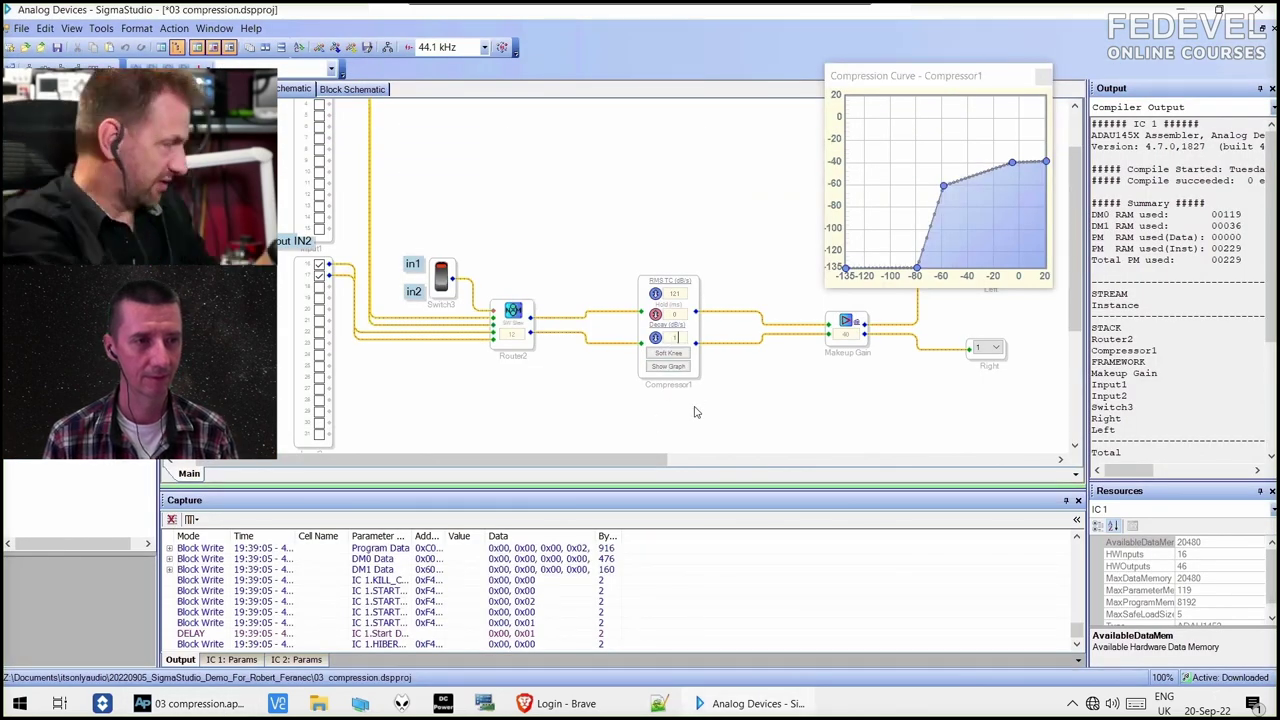
click(674, 338)
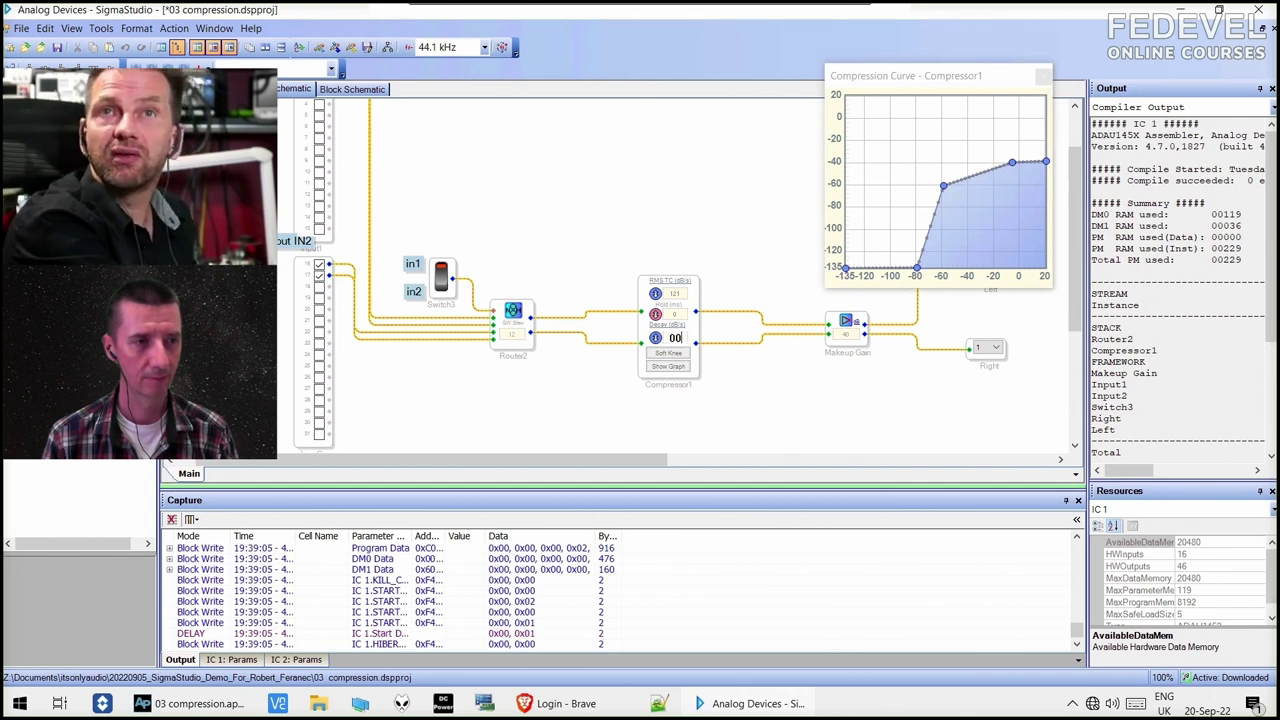
text(100)
key(Return)
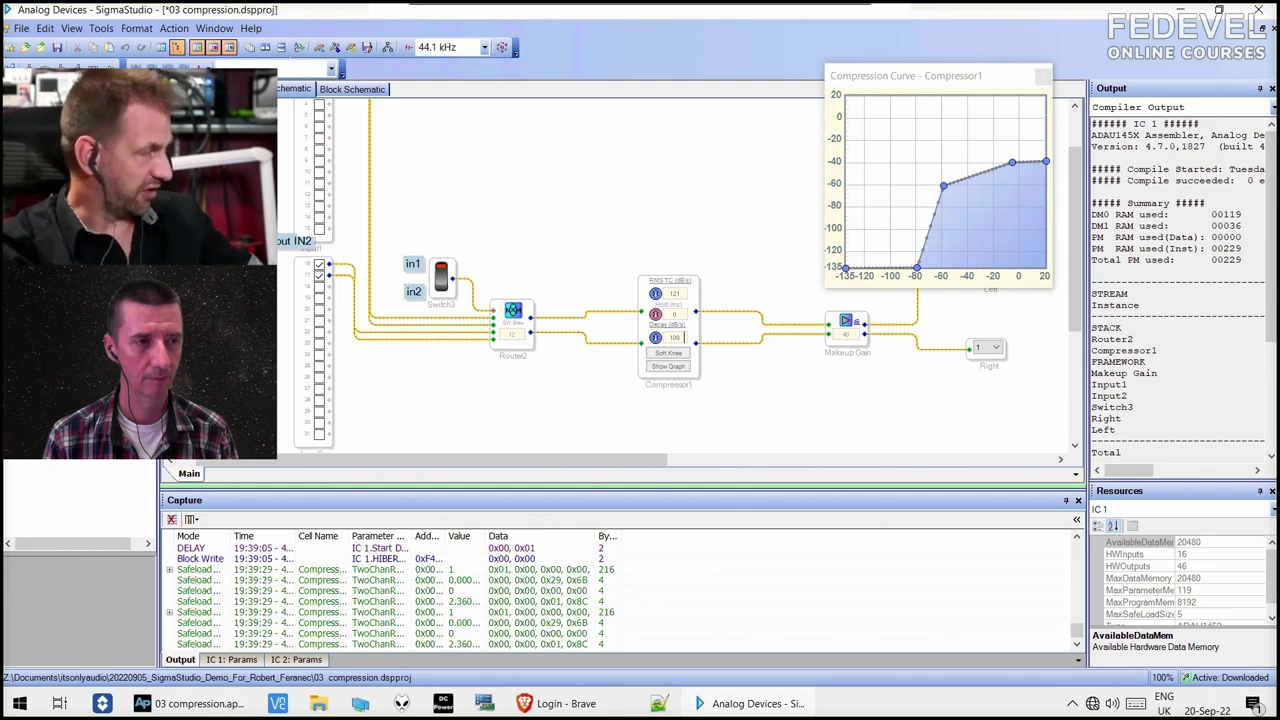
key(F7)
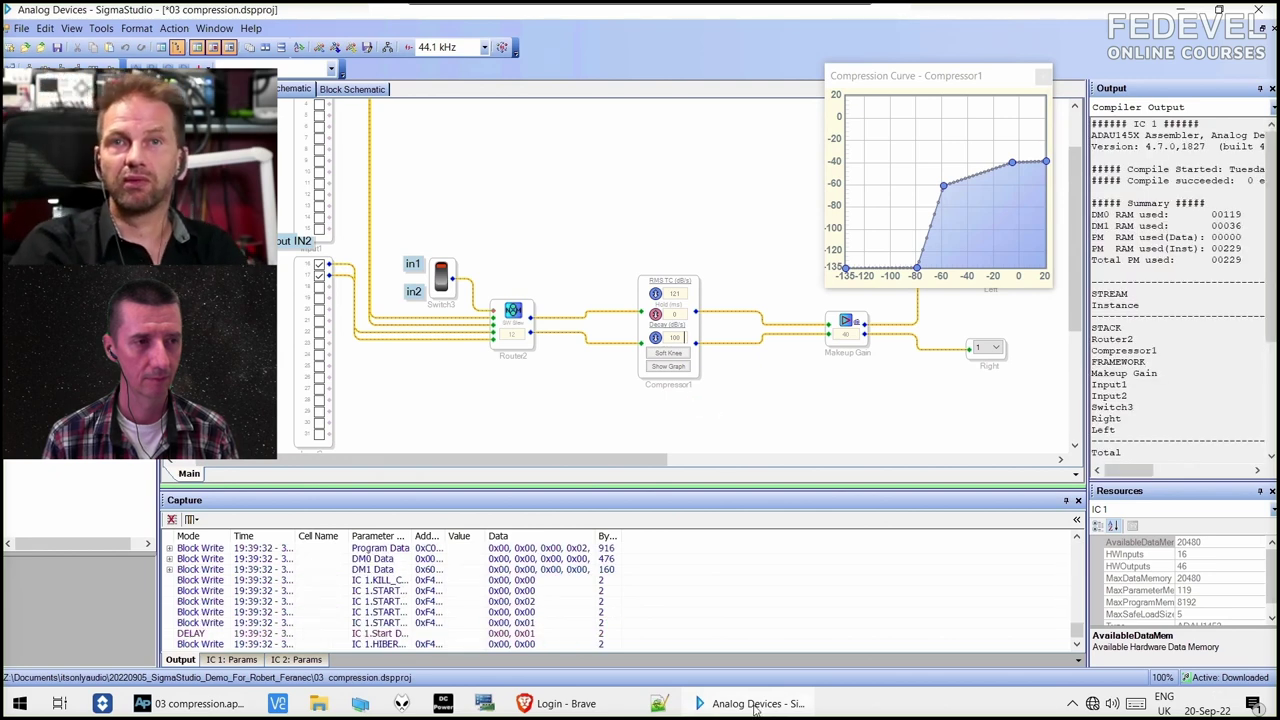
Switch to APx500 and rerun the Attack and Release measurement for the 100 dB/s decay.
click(757, 707)
click(757, 707)
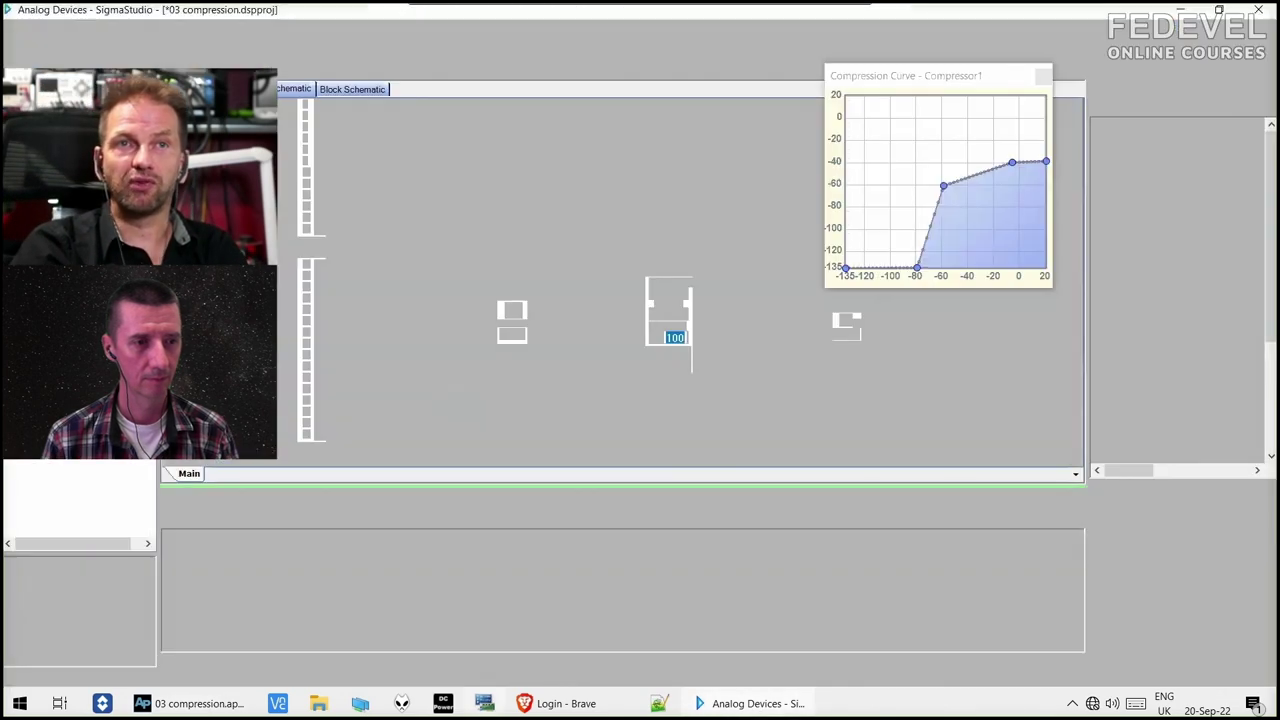
click(190, 703)
click(308, 100)
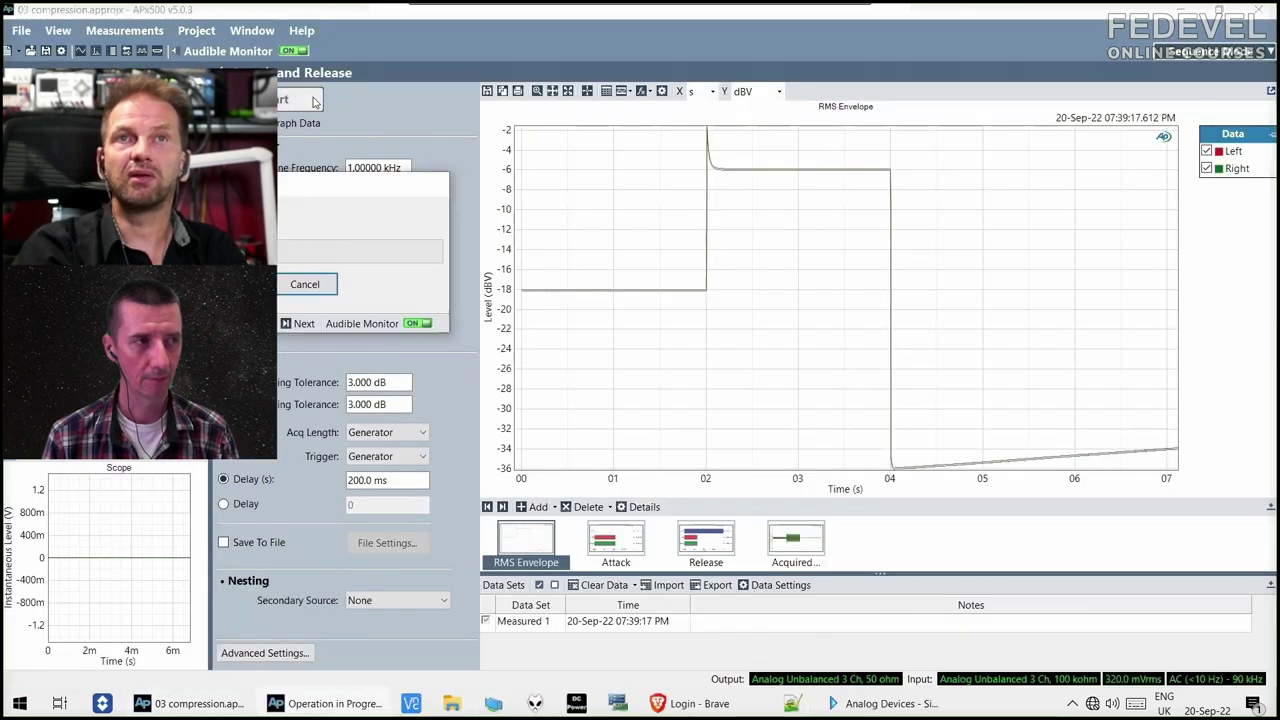
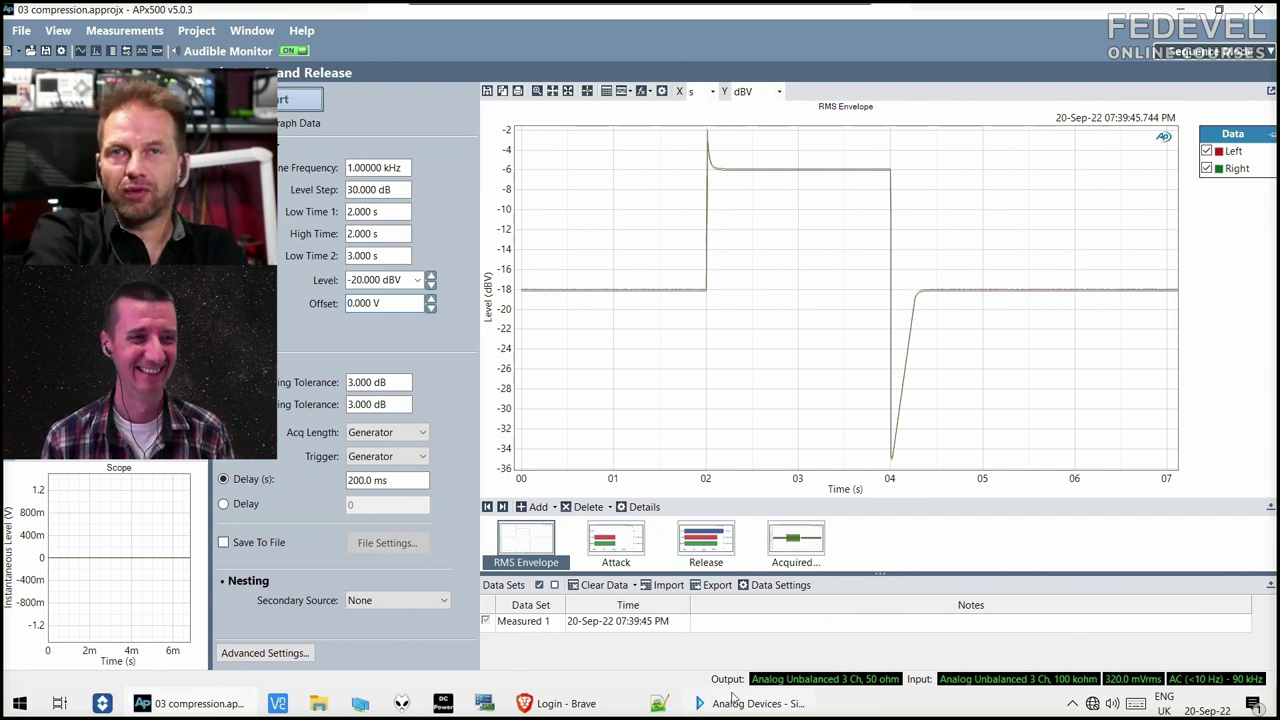
In SigmaStudio, raise the two uppermost points of Compressor1's compression curve to about 0 dB output, flattening the curve above about -8 dB input.
click(713, 590)
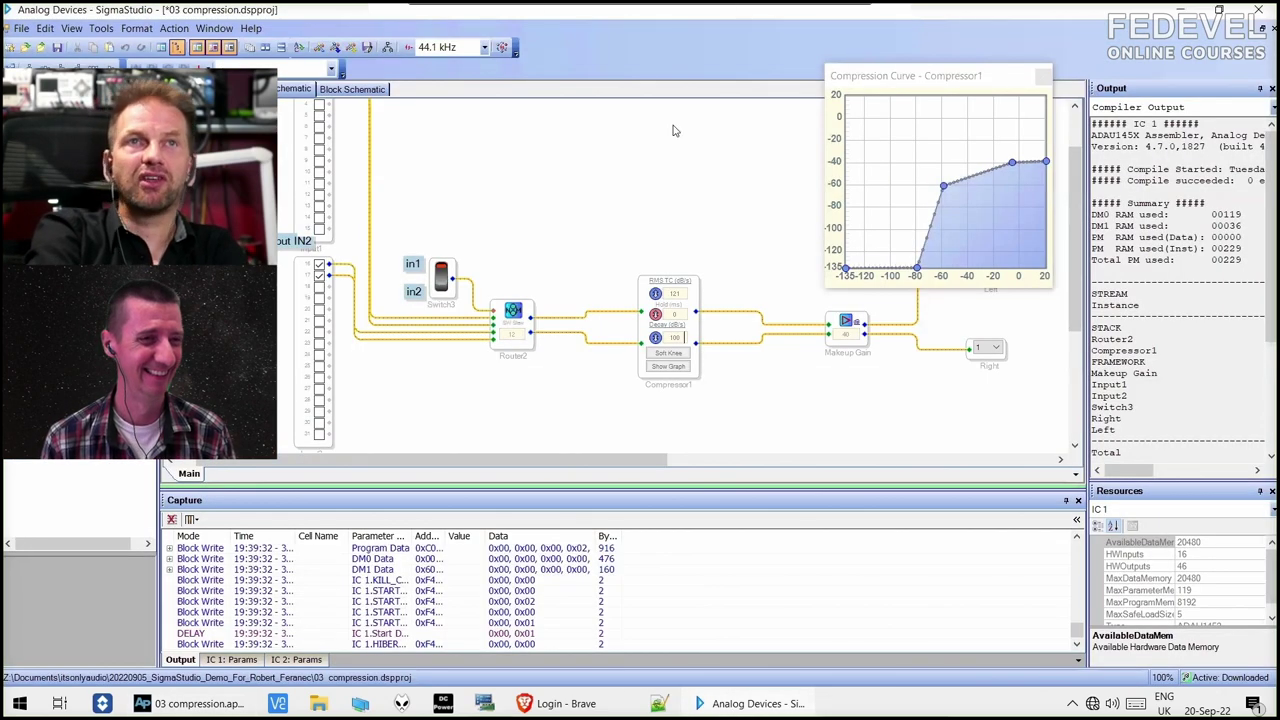
click(20, 28)
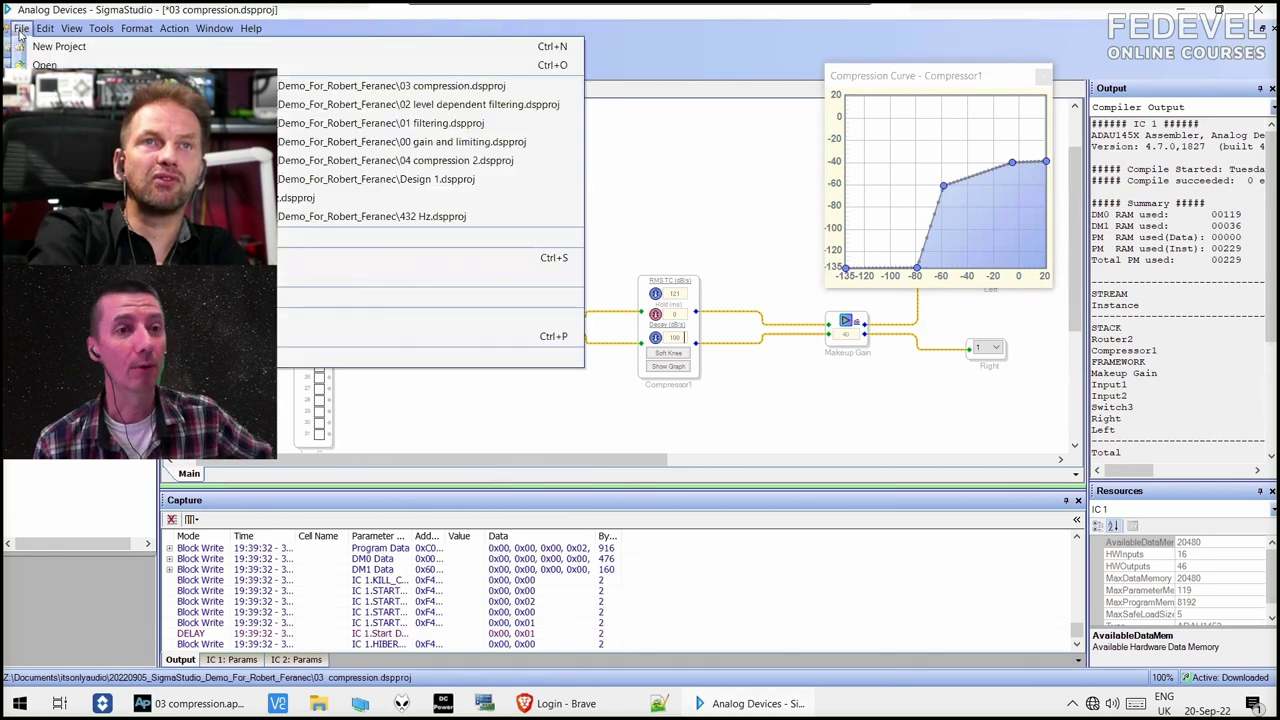
click(320, 22)
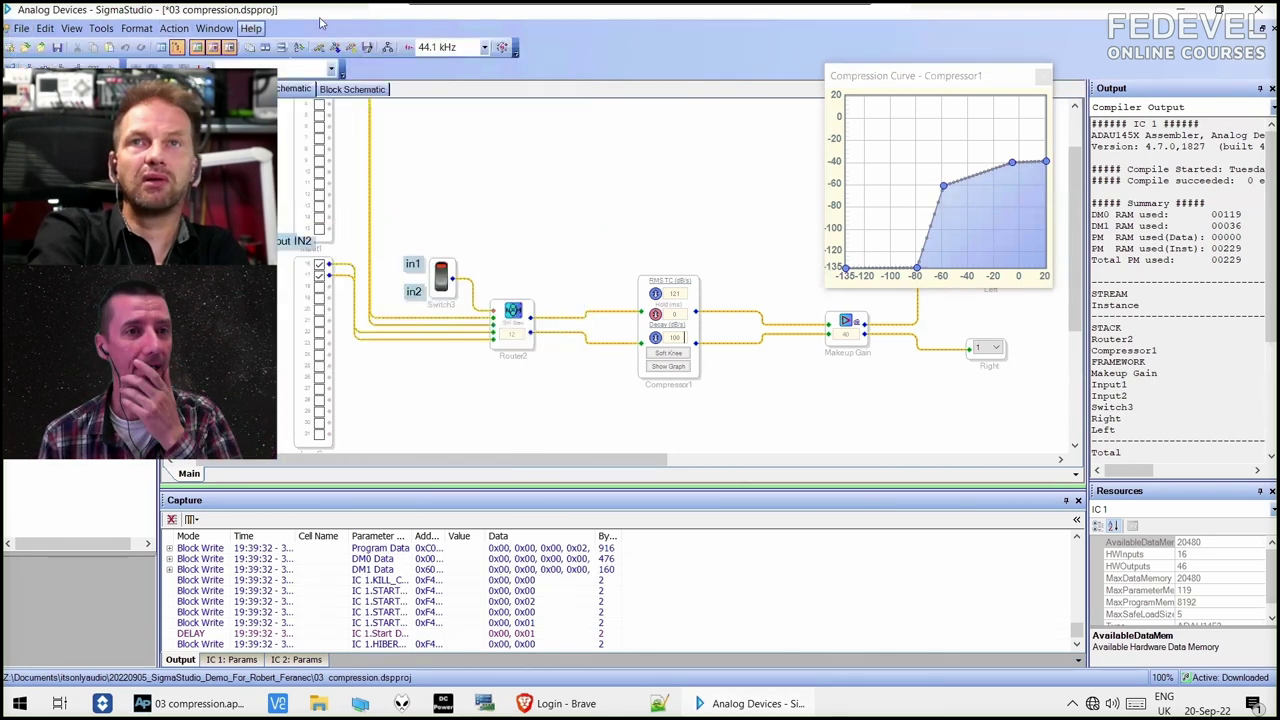
drag(913, 76, 637, 145)
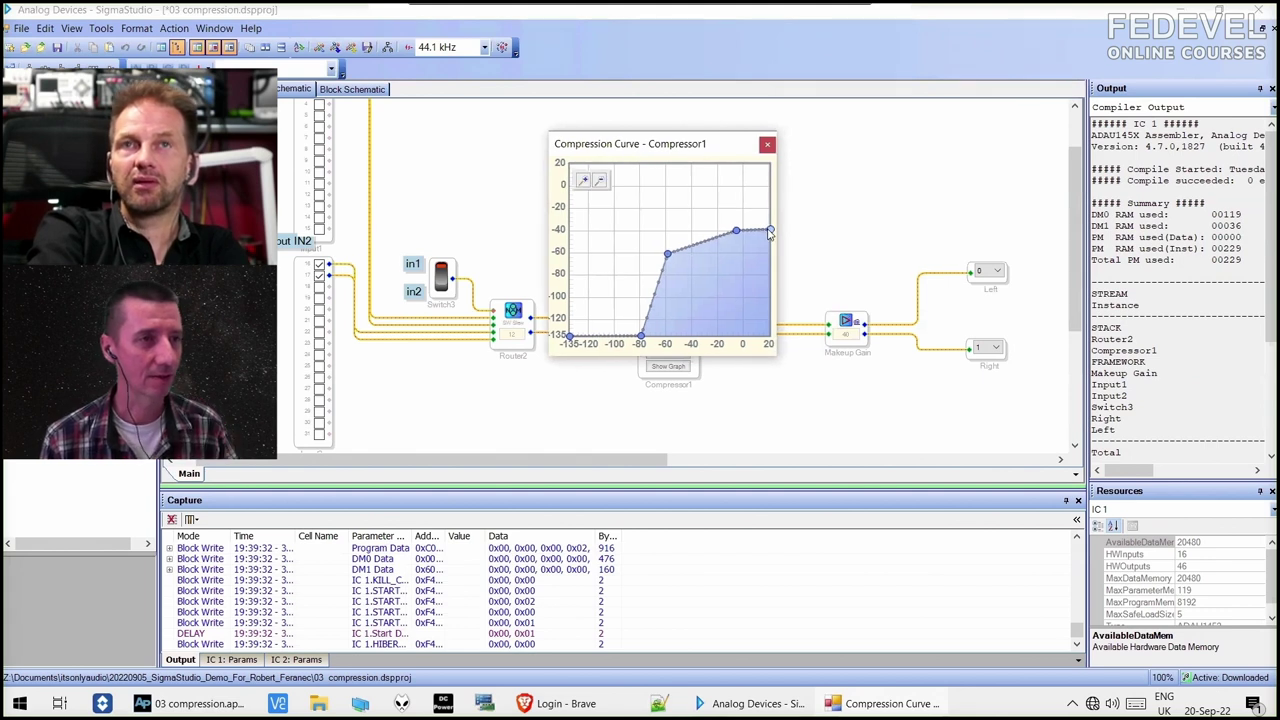
drag(769, 232, 770, 163)
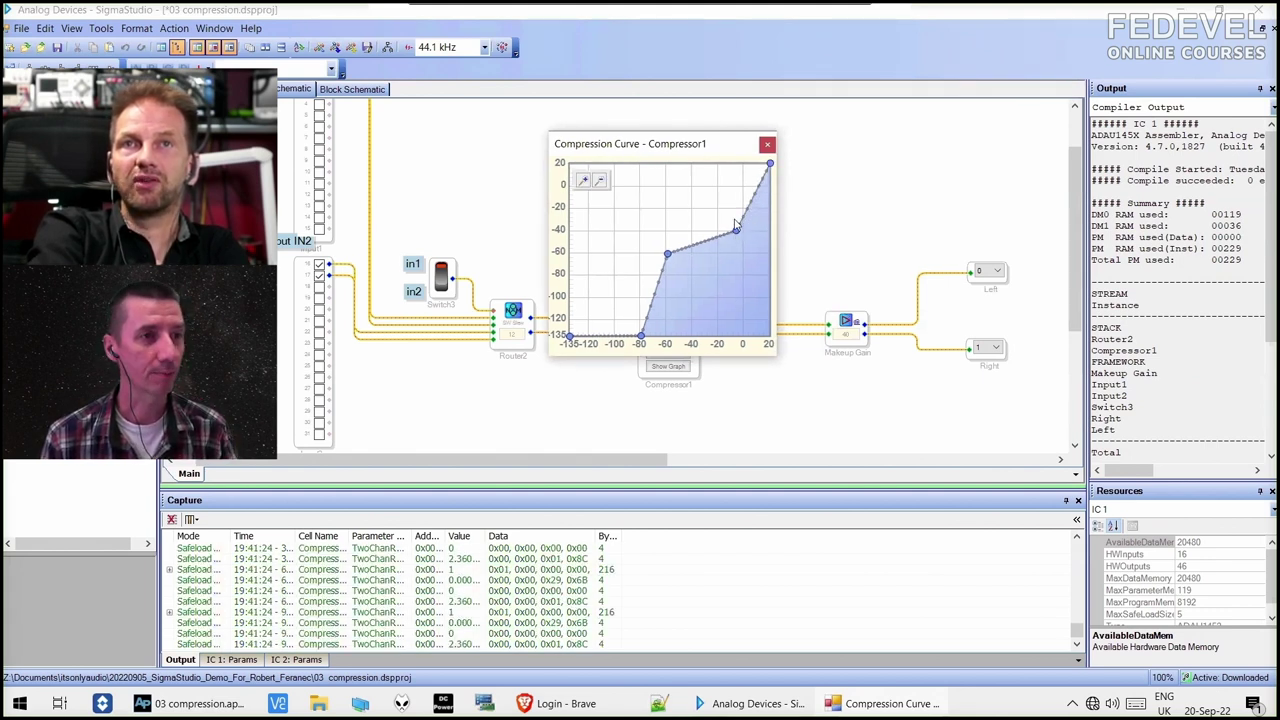
drag(770, 165, 773, 189)
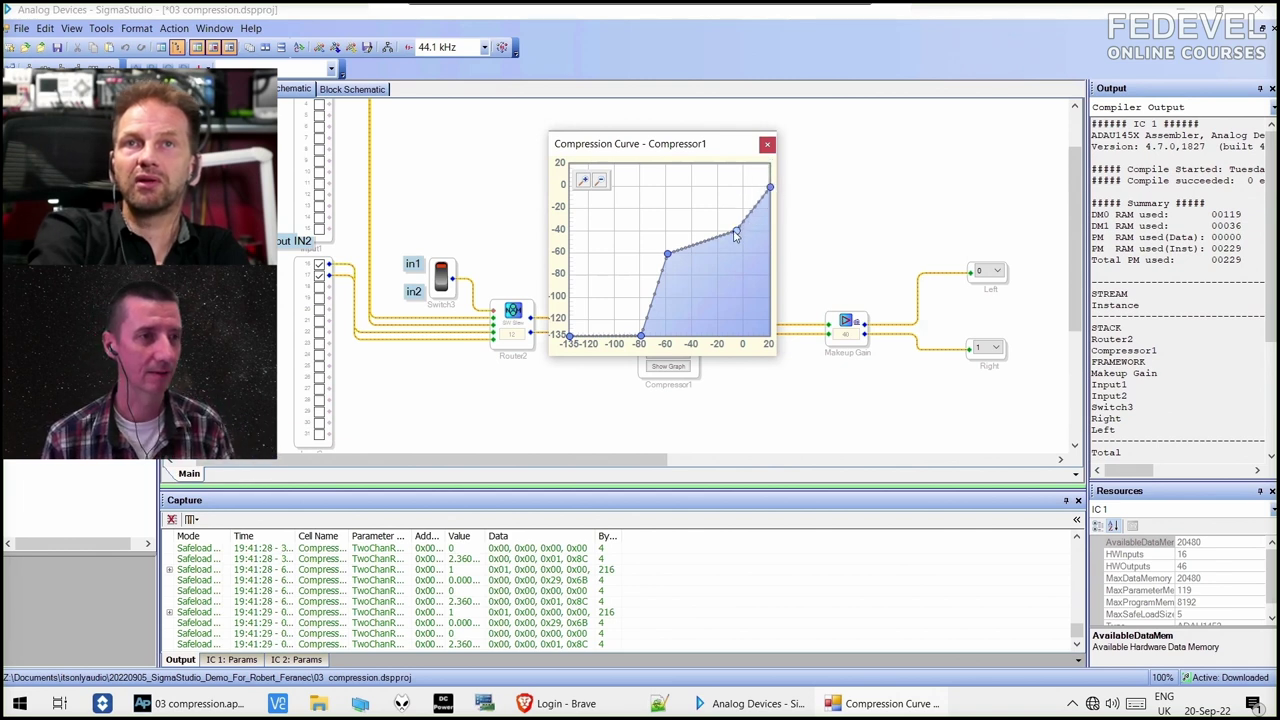
drag(735, 234, 734, 191)
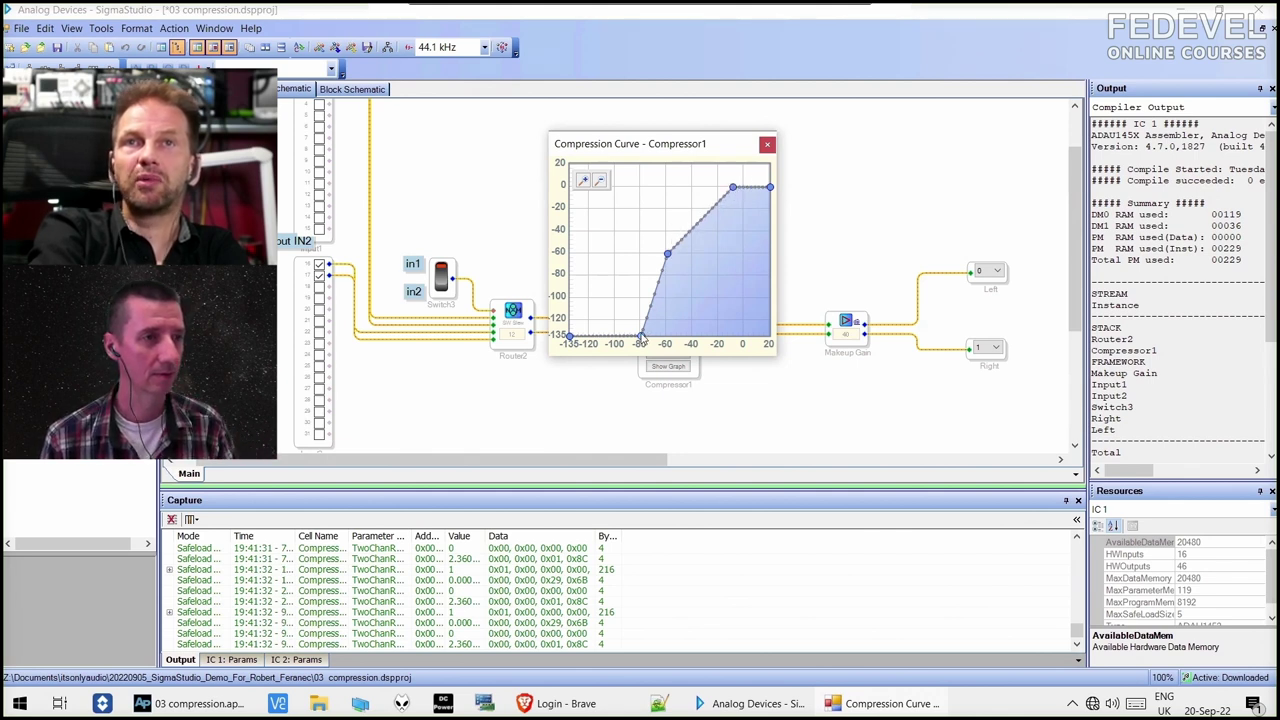
Raise Compressor1's lower curve points to about -95 dB at -135 input, -78 dB at -80 input and -20 dB at -40 input.
drag(642, 340, 637, 292)
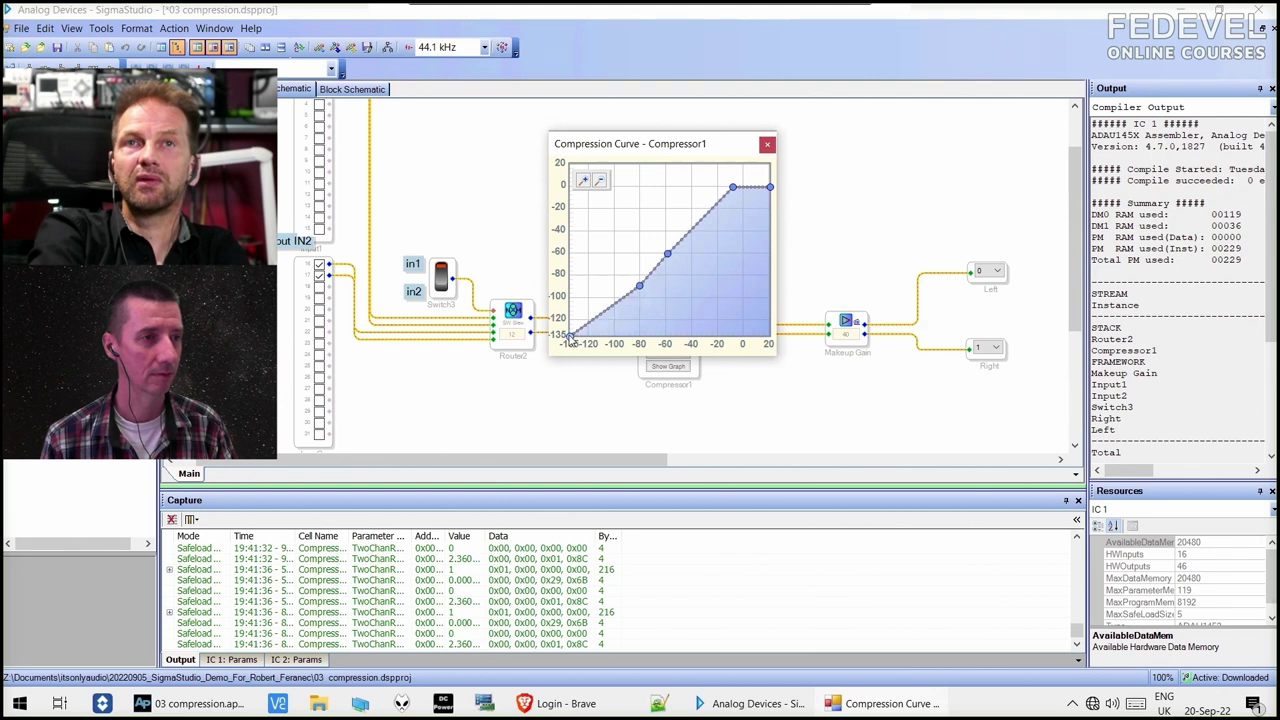
drag(570, 340, 574, 288)
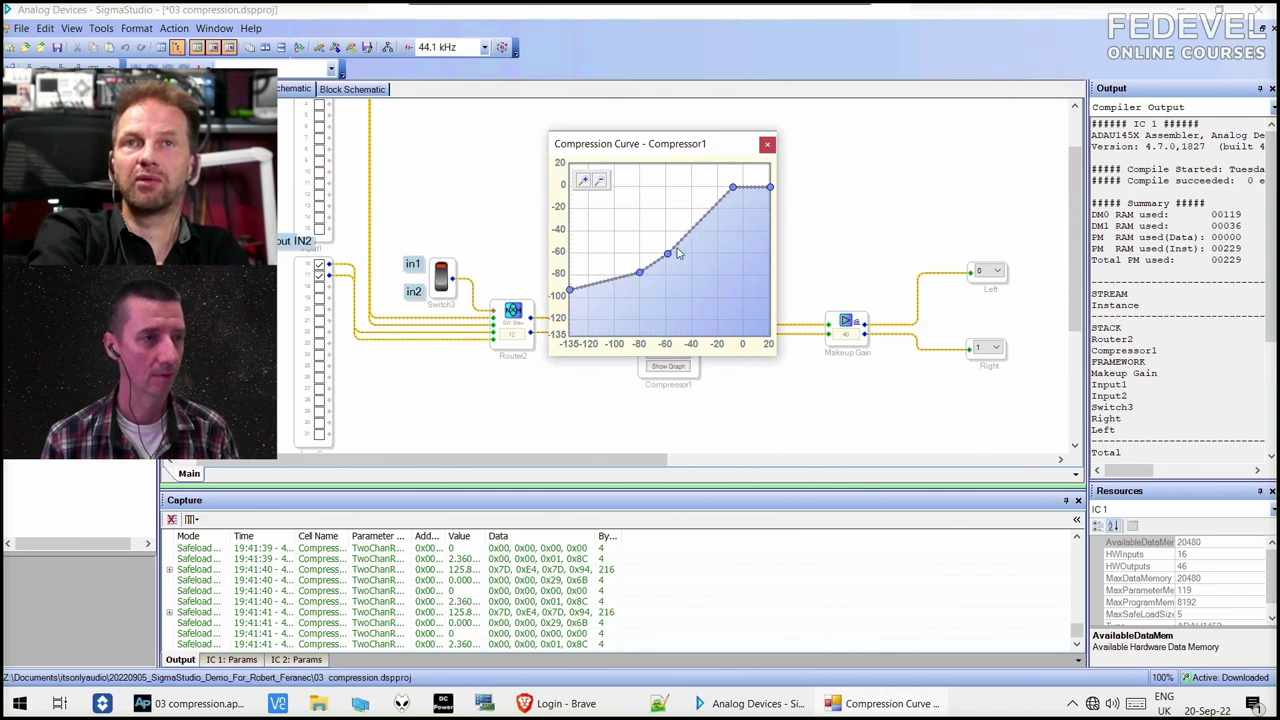
drag(668, 254, 689, 201)
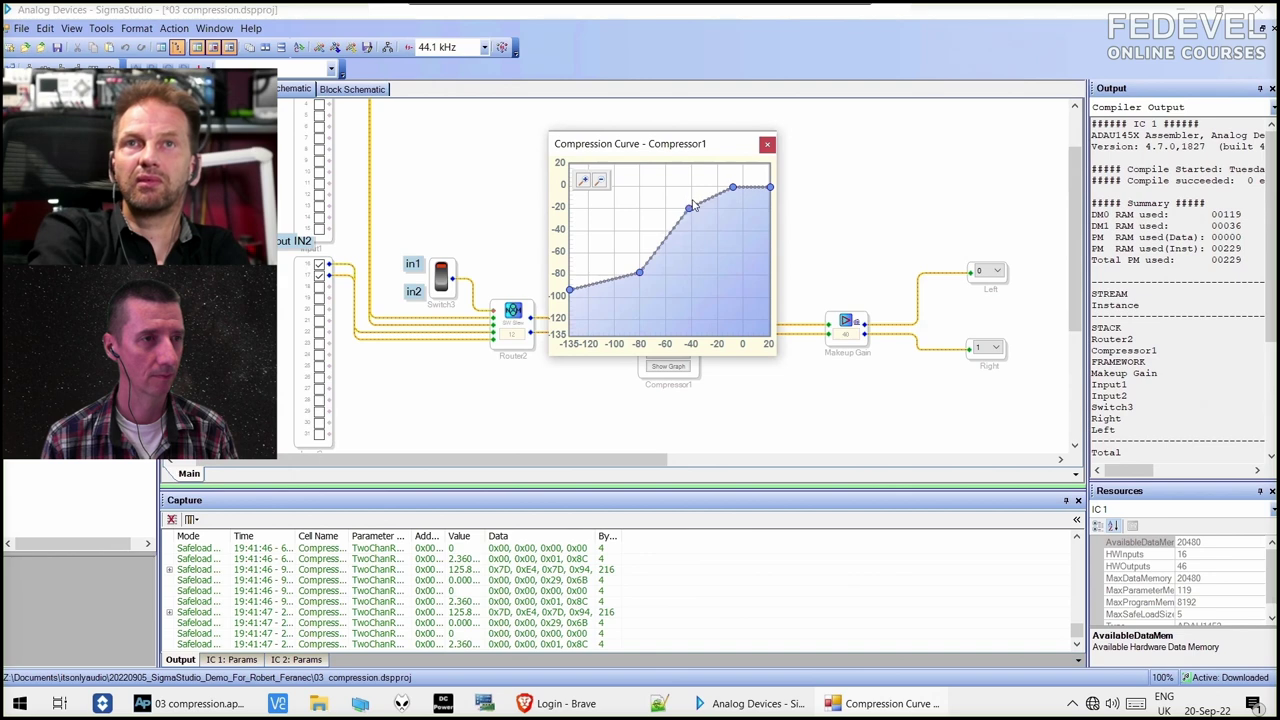
Switch to APx500 and turn the Audible Monitor off.
click(178, 704)
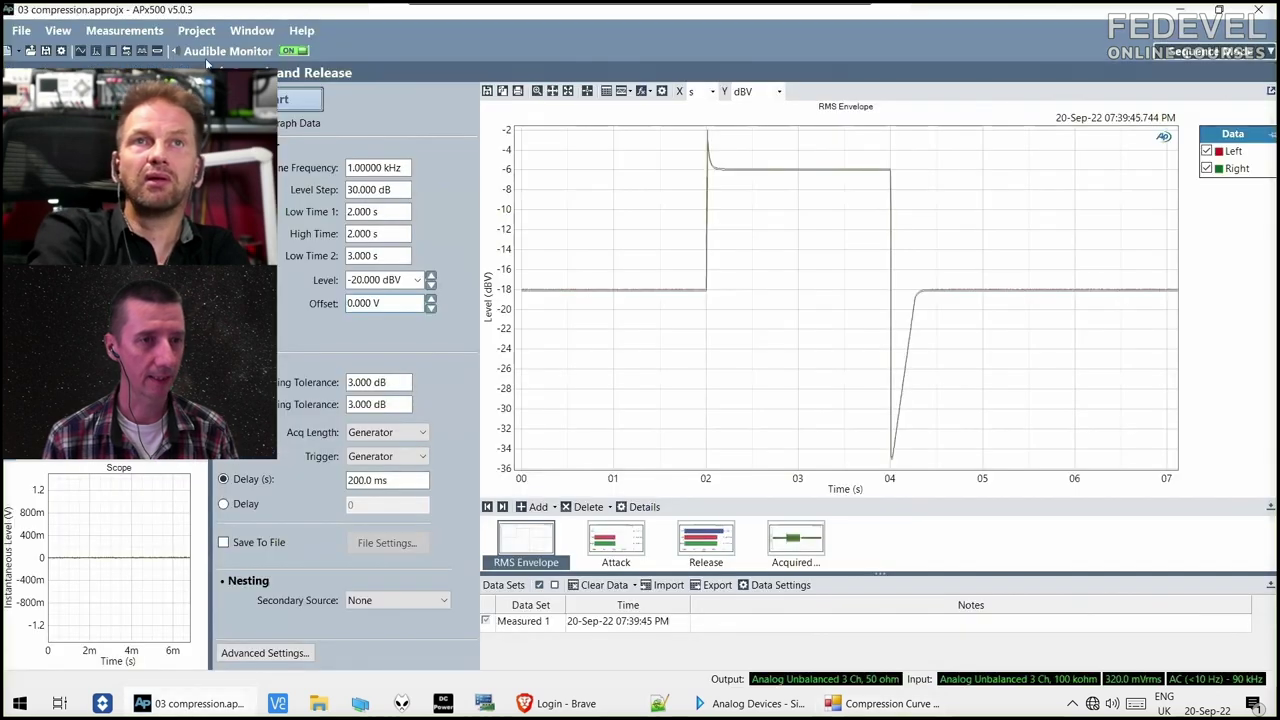
click(292, 55)
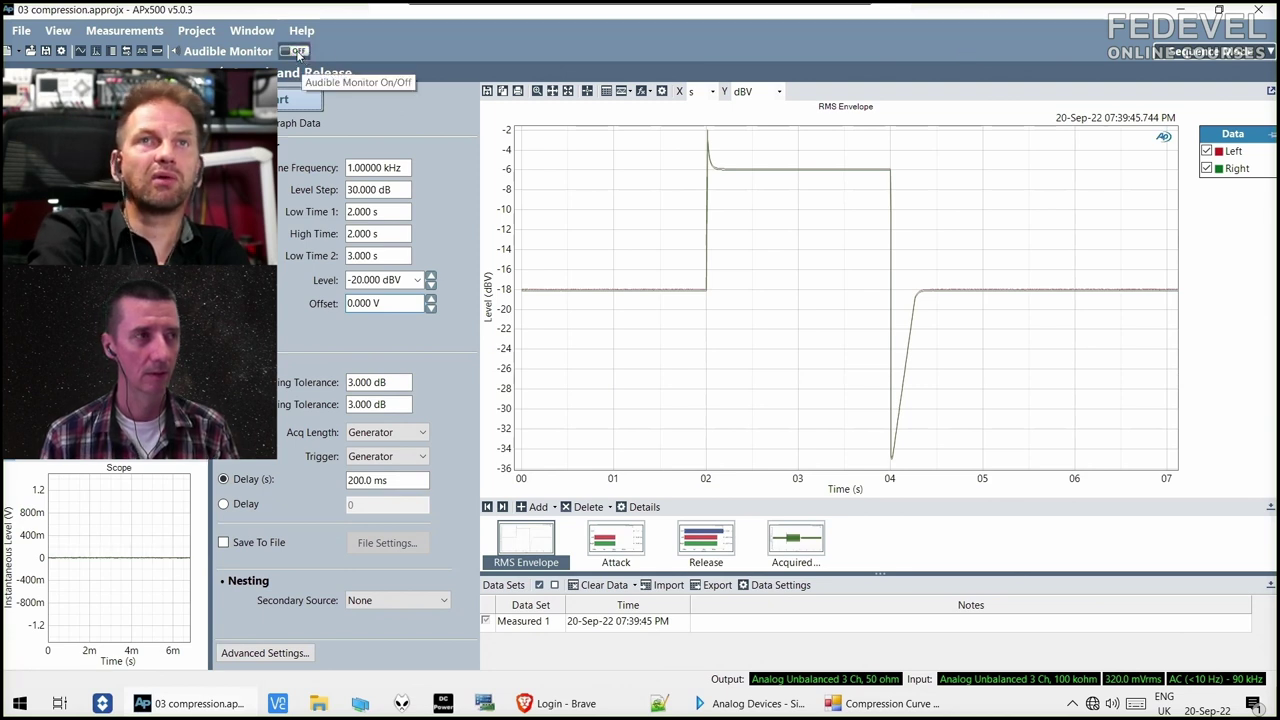
click(298, 56)
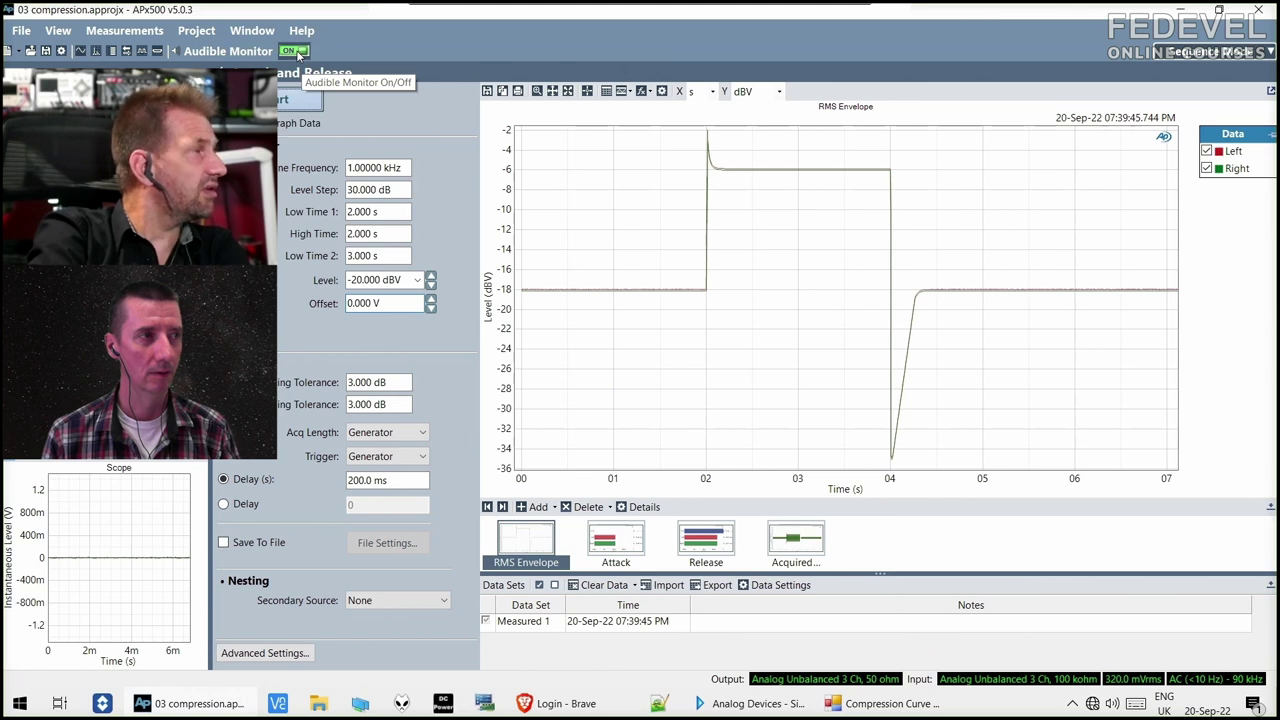
click(298, 56)
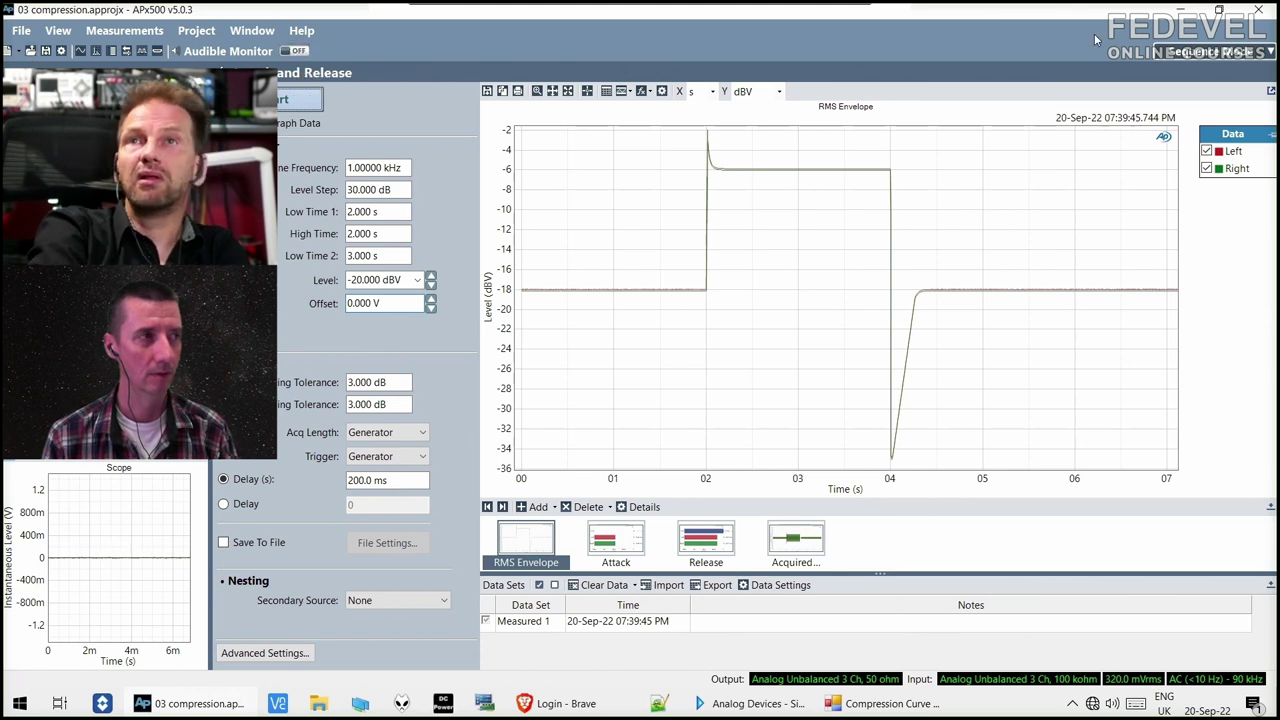
Restart APx500 without saving the project changes and reopen the recent project 03 compression.approjx.
click(1258, 11)
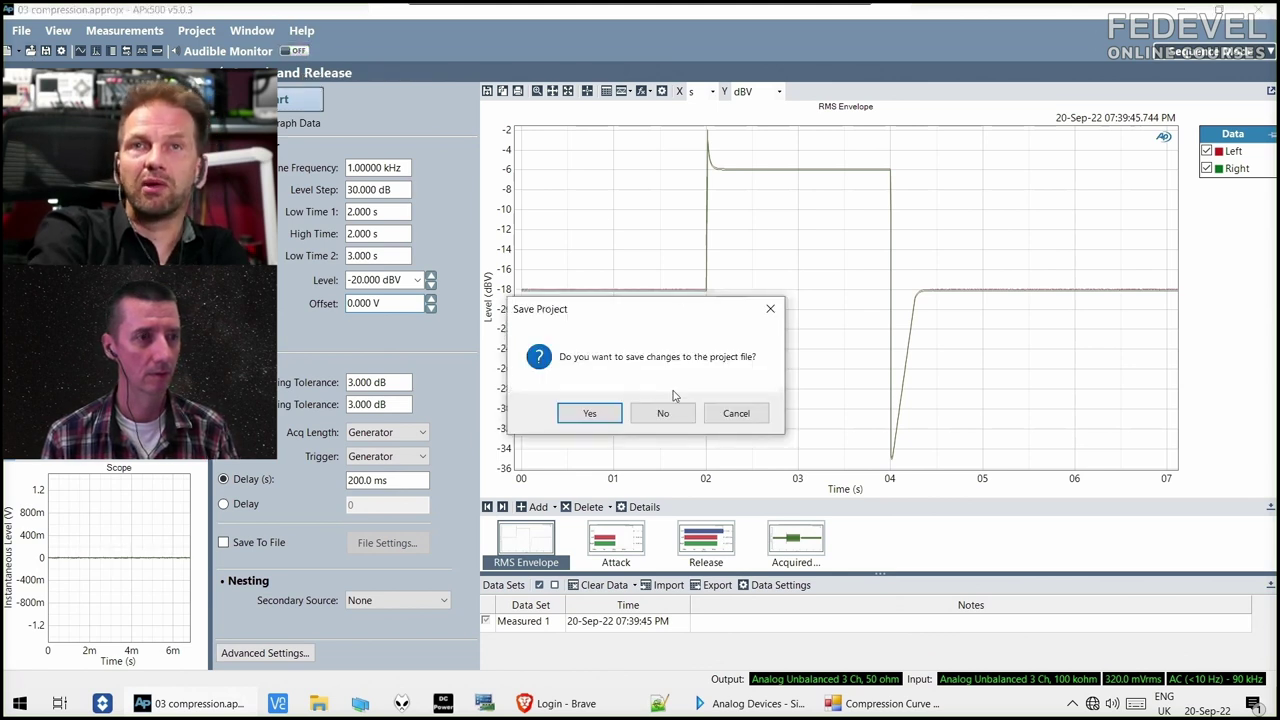
click(670, 412)
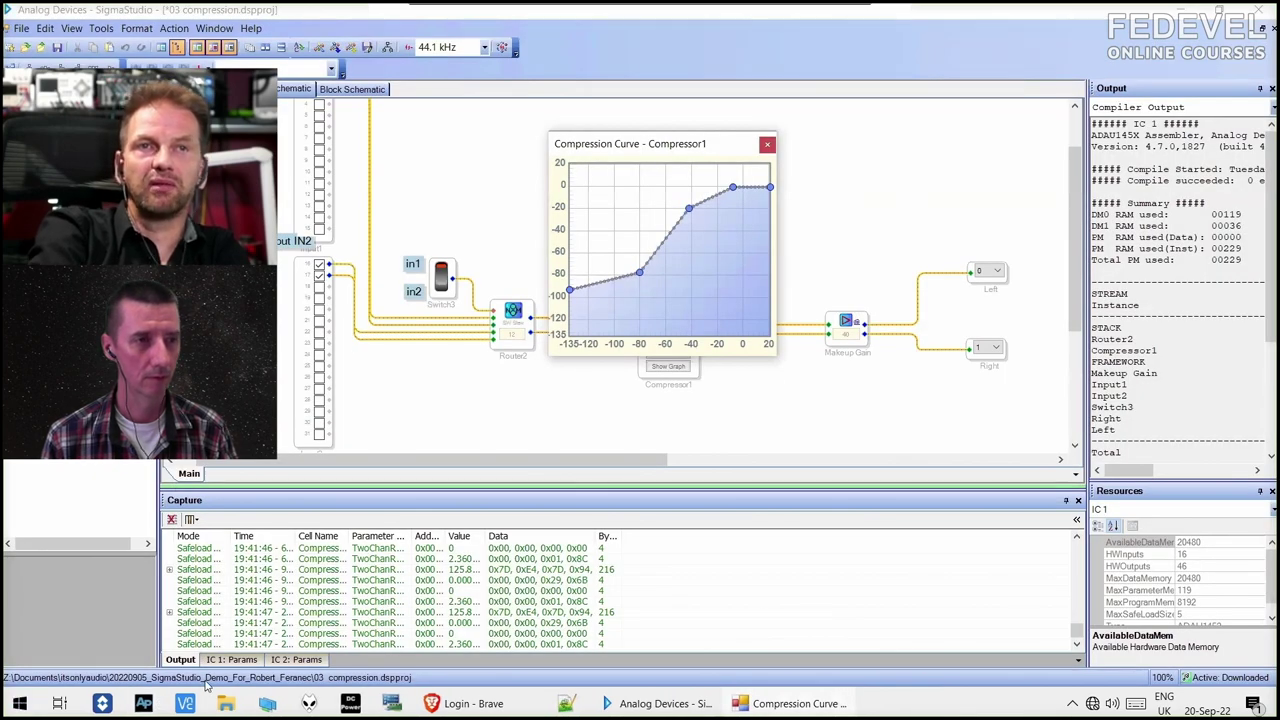
click(145, 705)
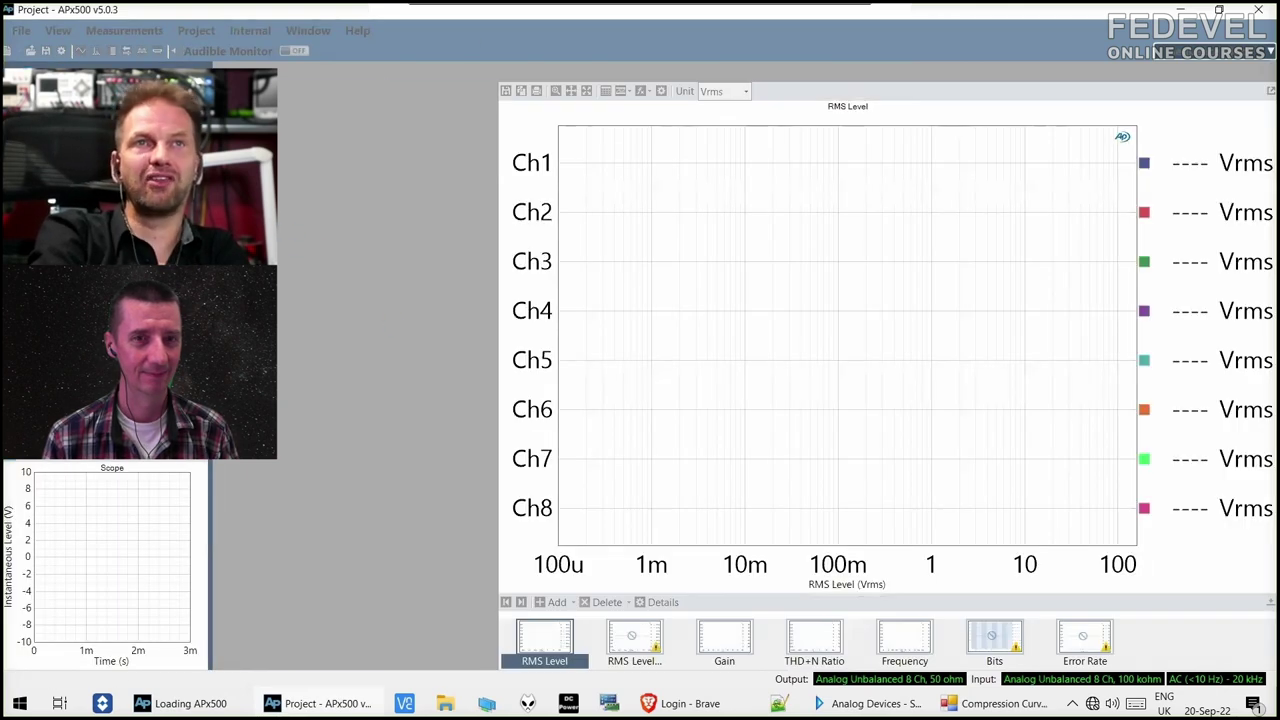
click(22, 31)
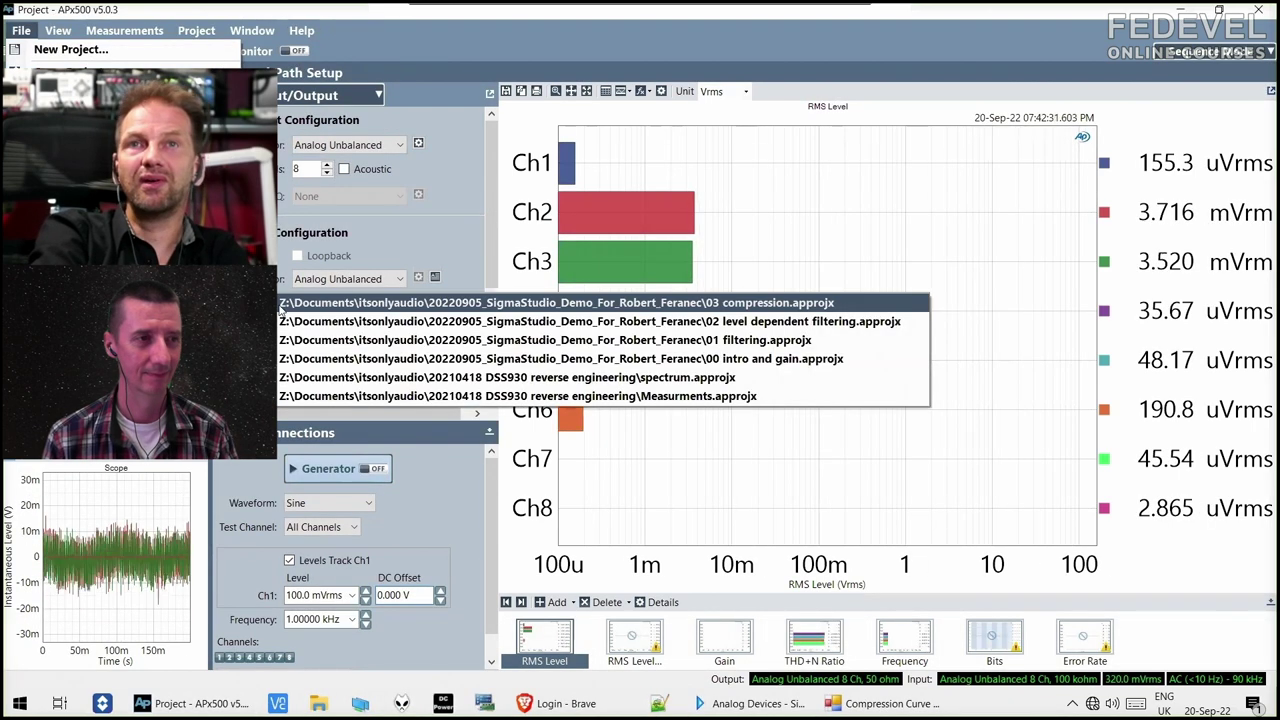
click(282, 304)
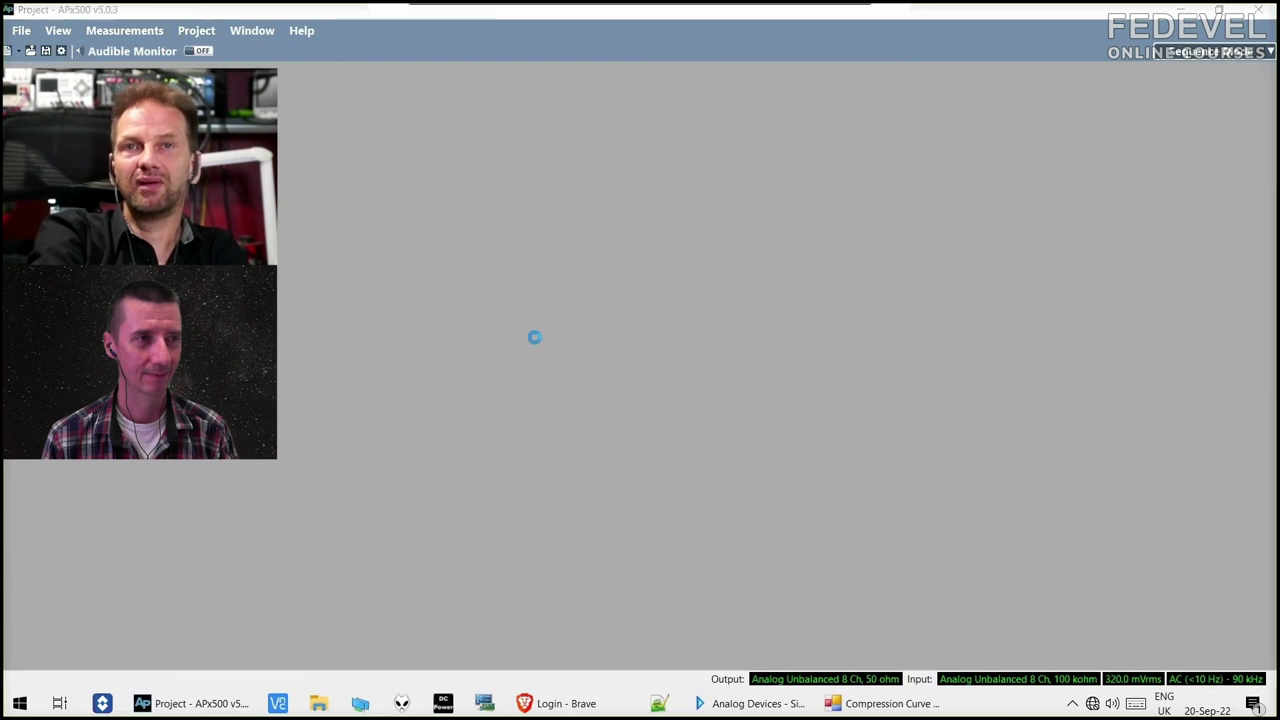
key(alt+Tab)
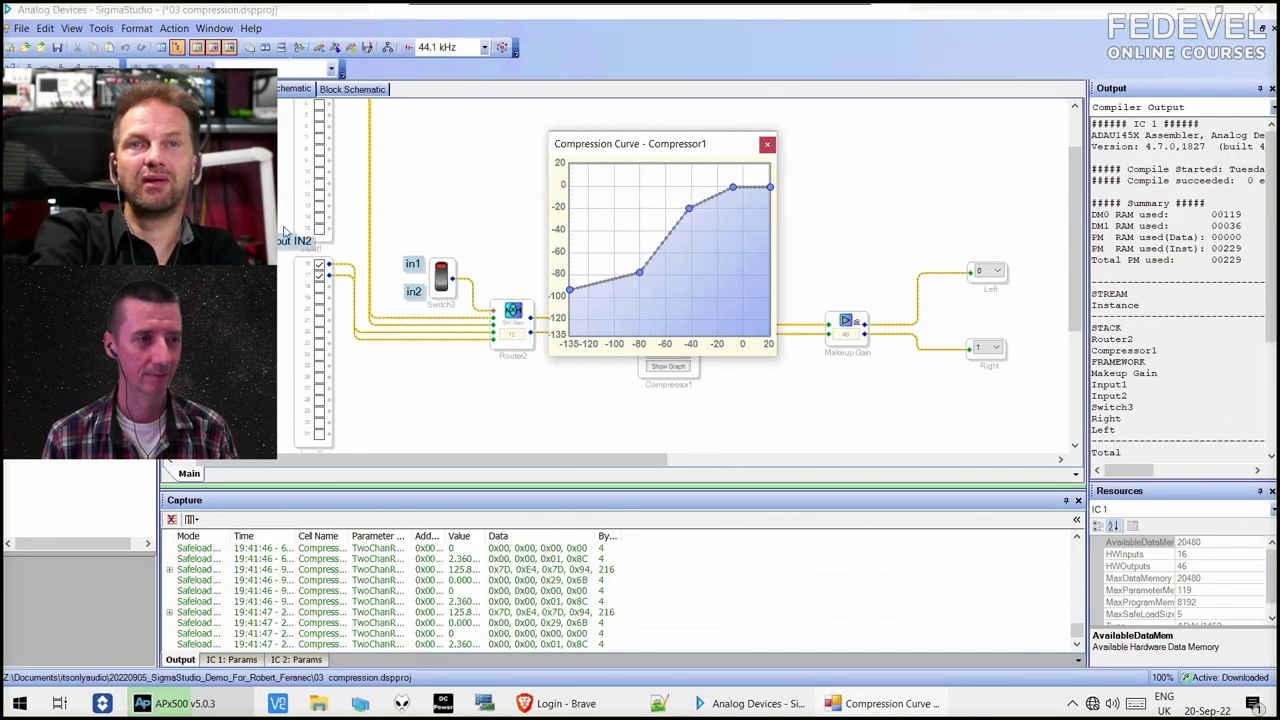
click(190, 703)
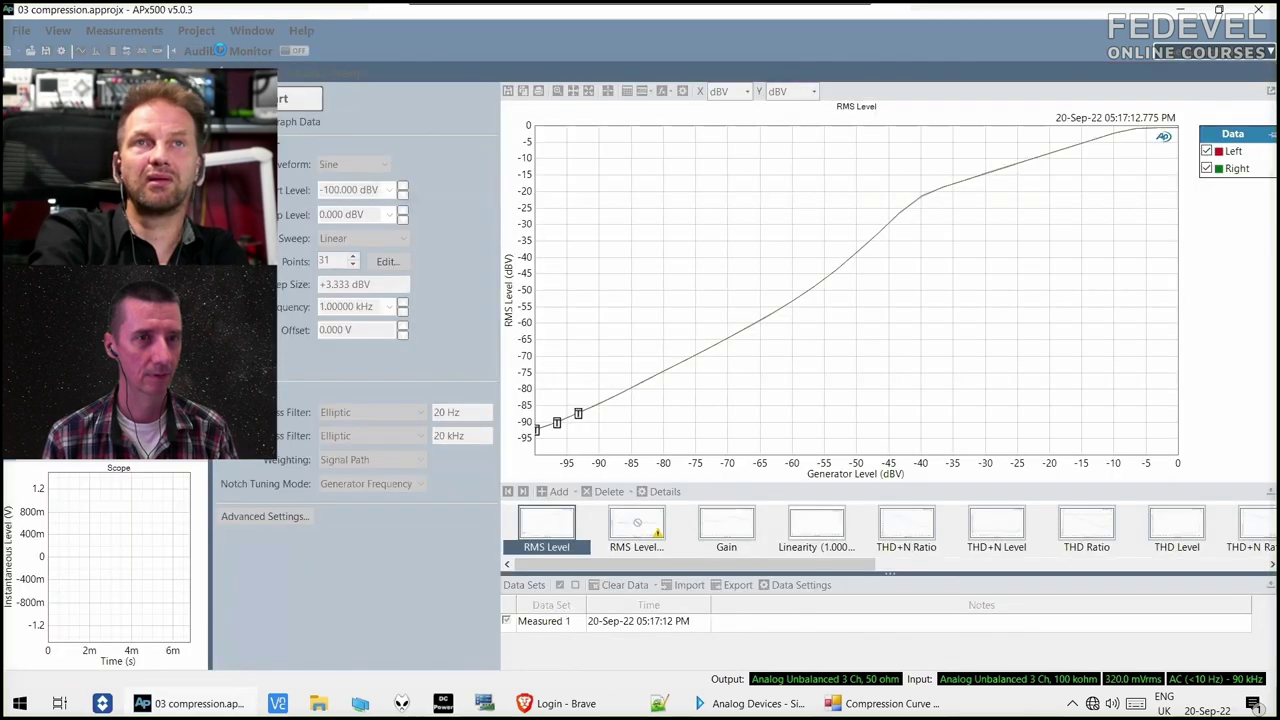
click(294, 51)
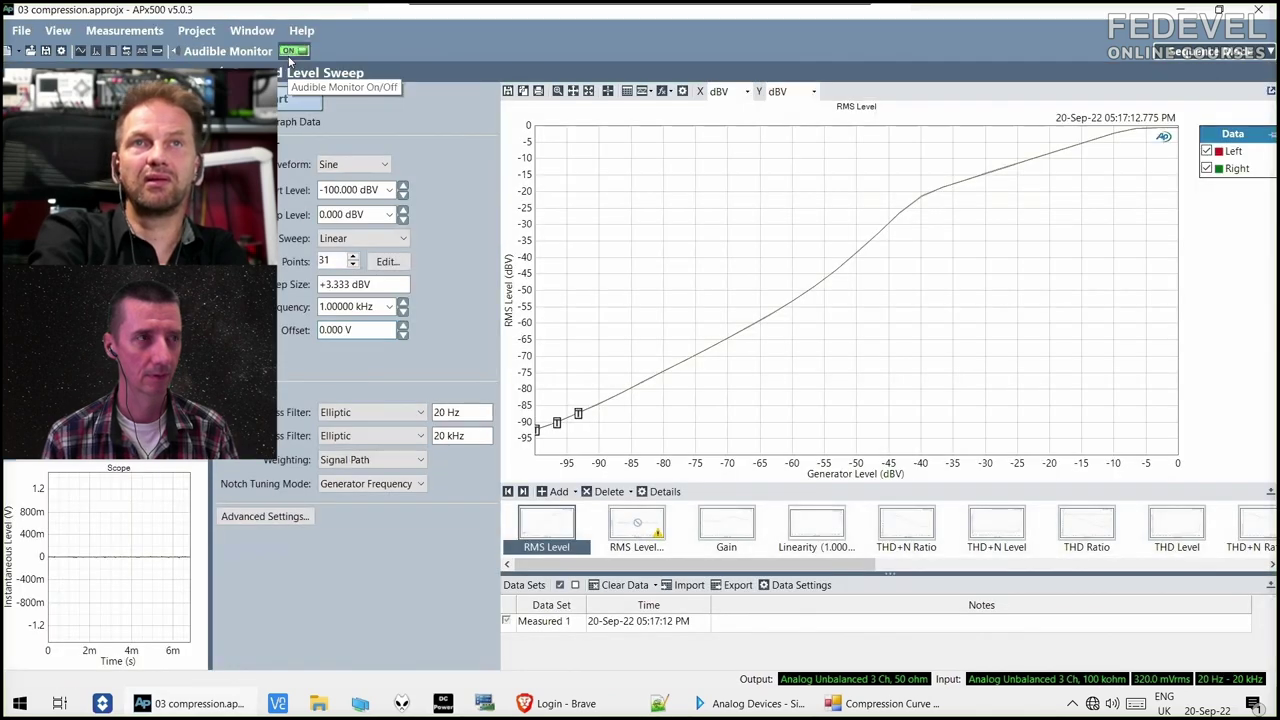
right_click(838, 368)
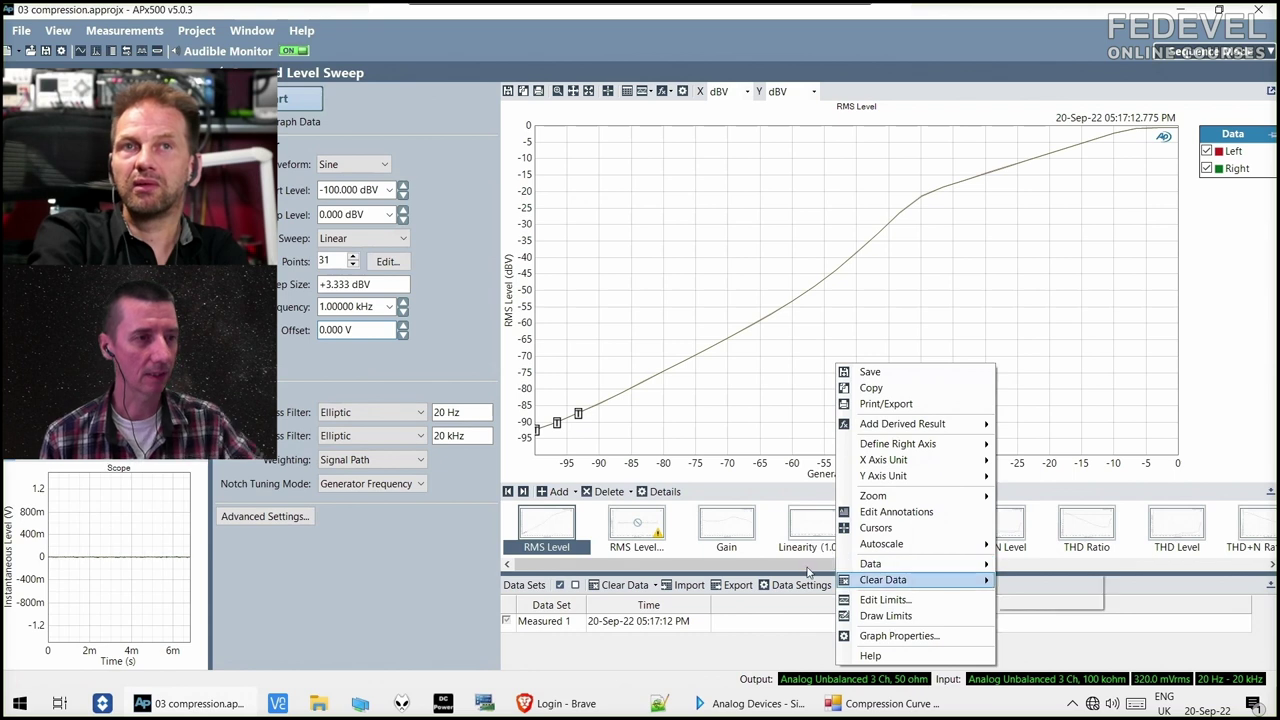
mouse_move(900, 580)
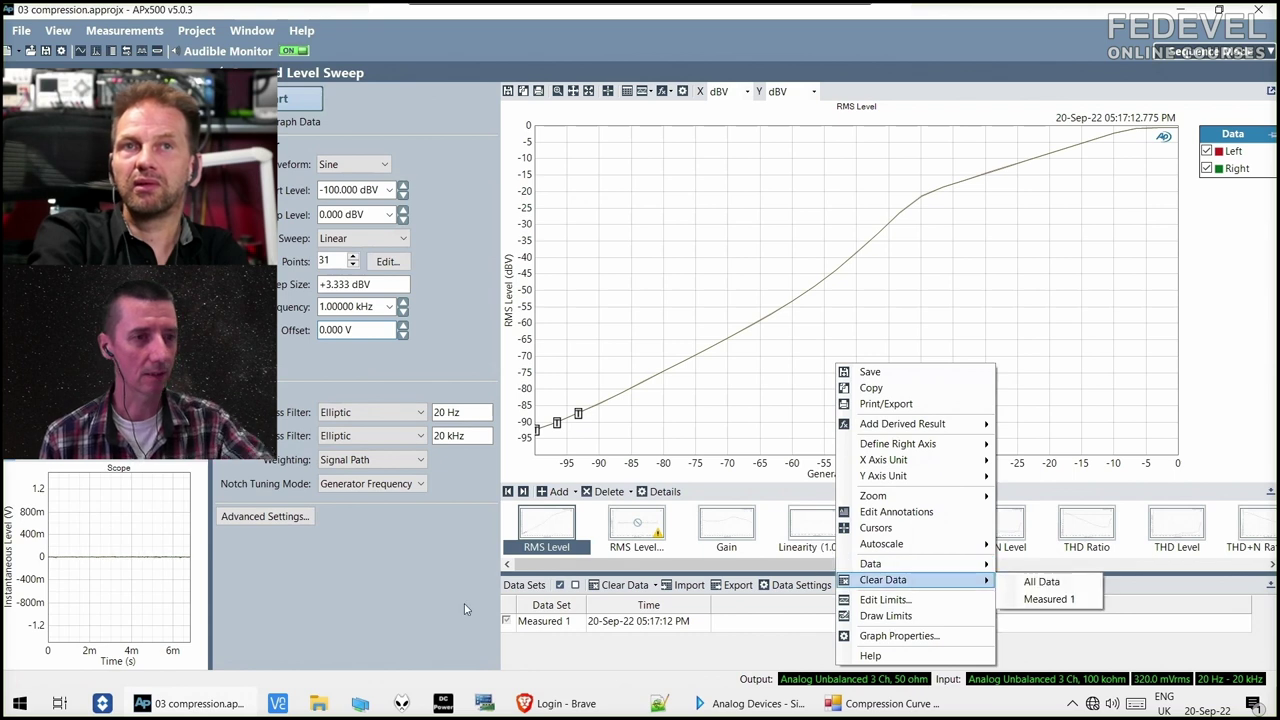
click(288, 56)
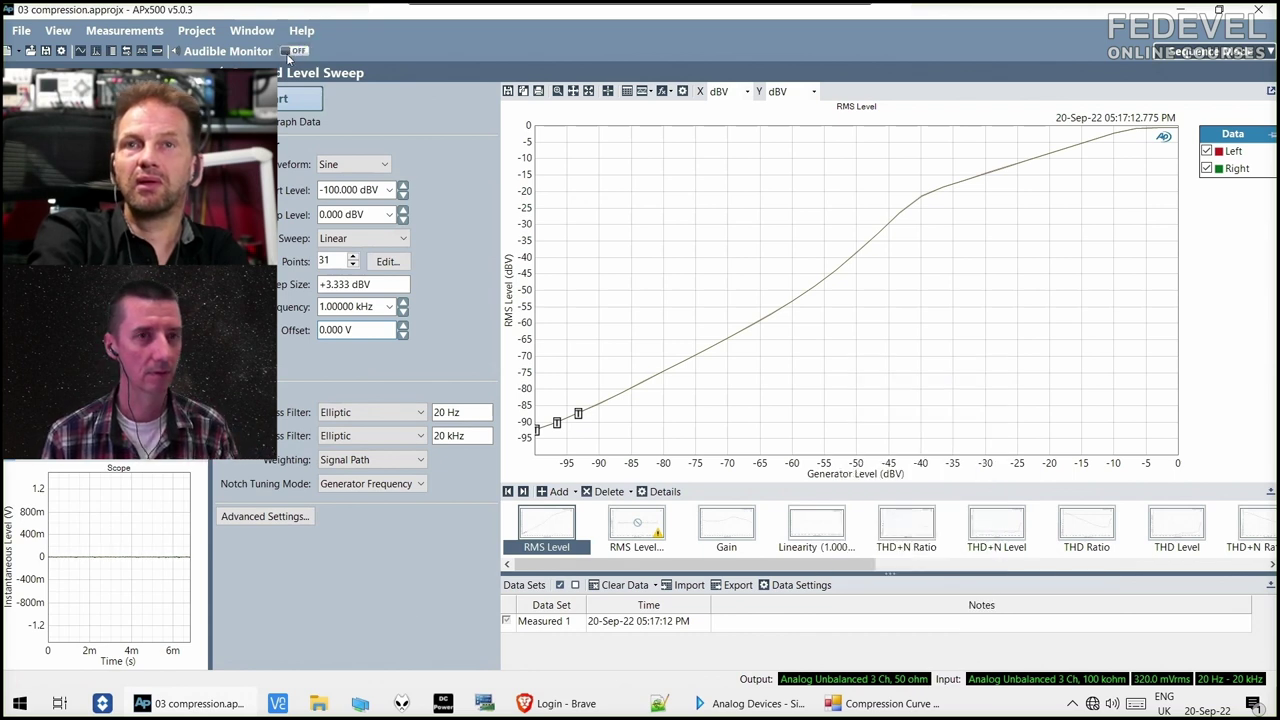
In SigmaStudio, close Compressor1's compression curve and set the Makeup Gain to 0 and Compressor1's decay to 10 dB/s.
click(871, 704)
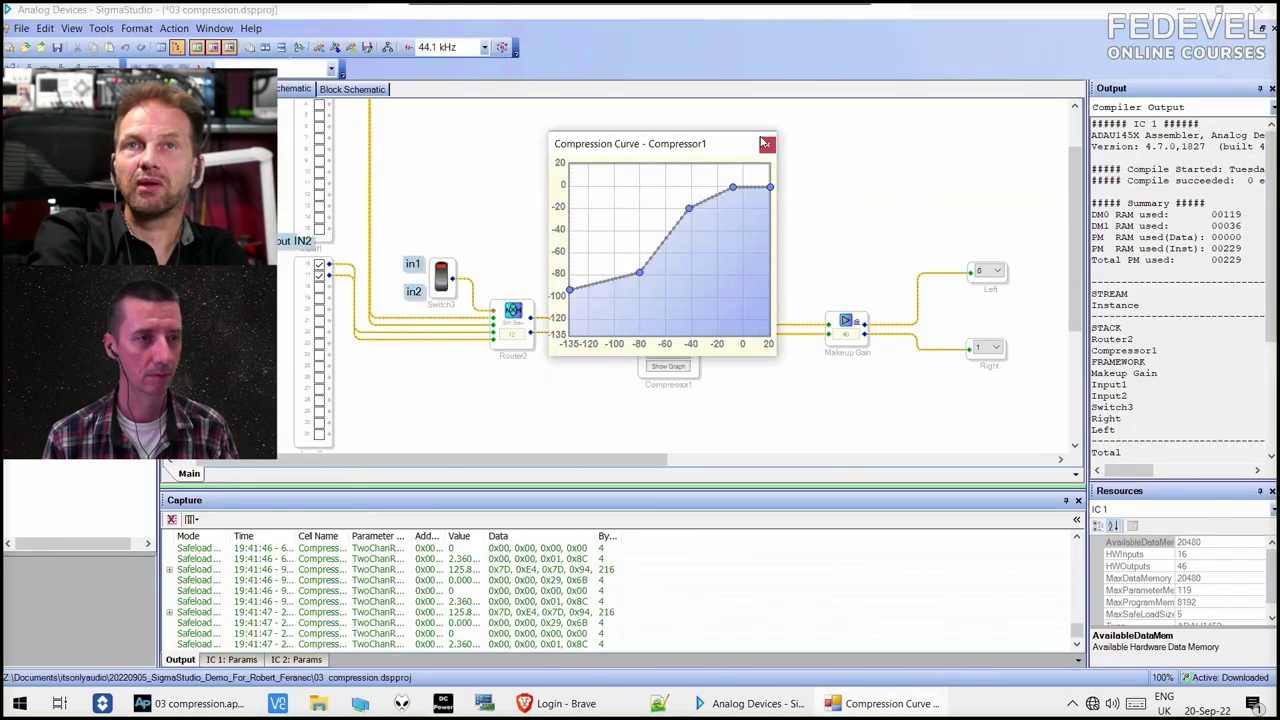
click(767, 144)
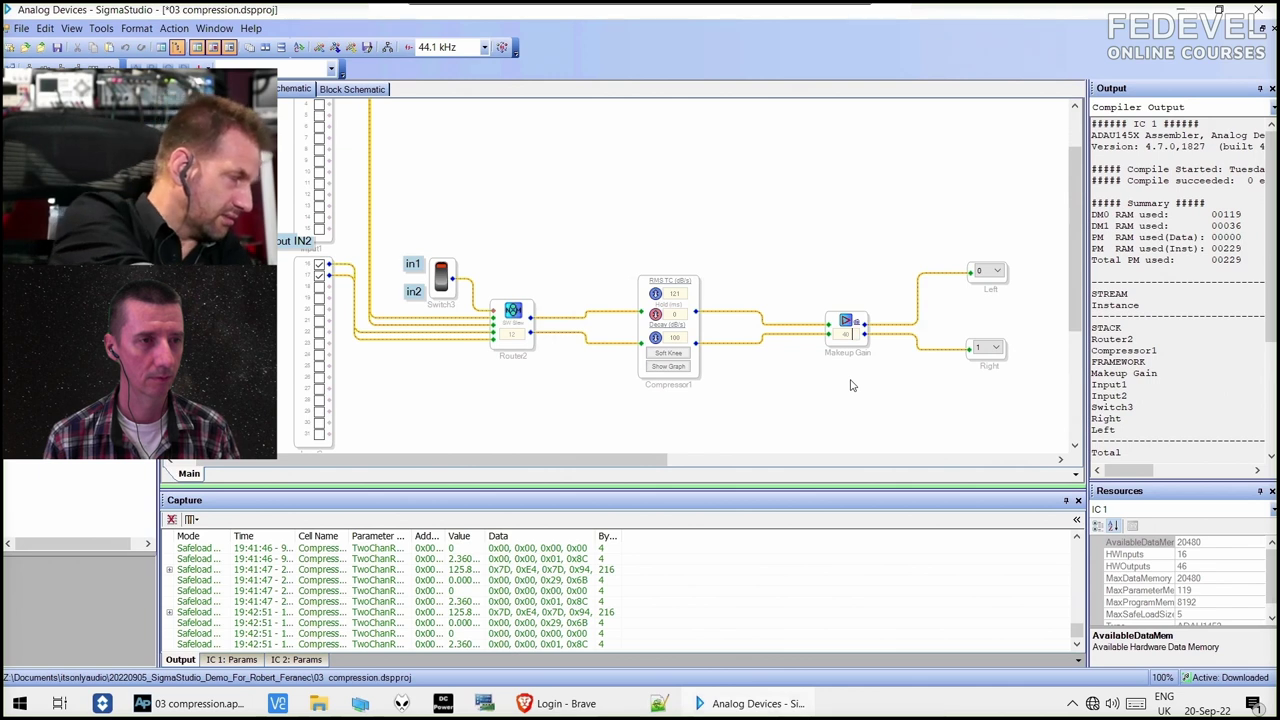
key(Return)
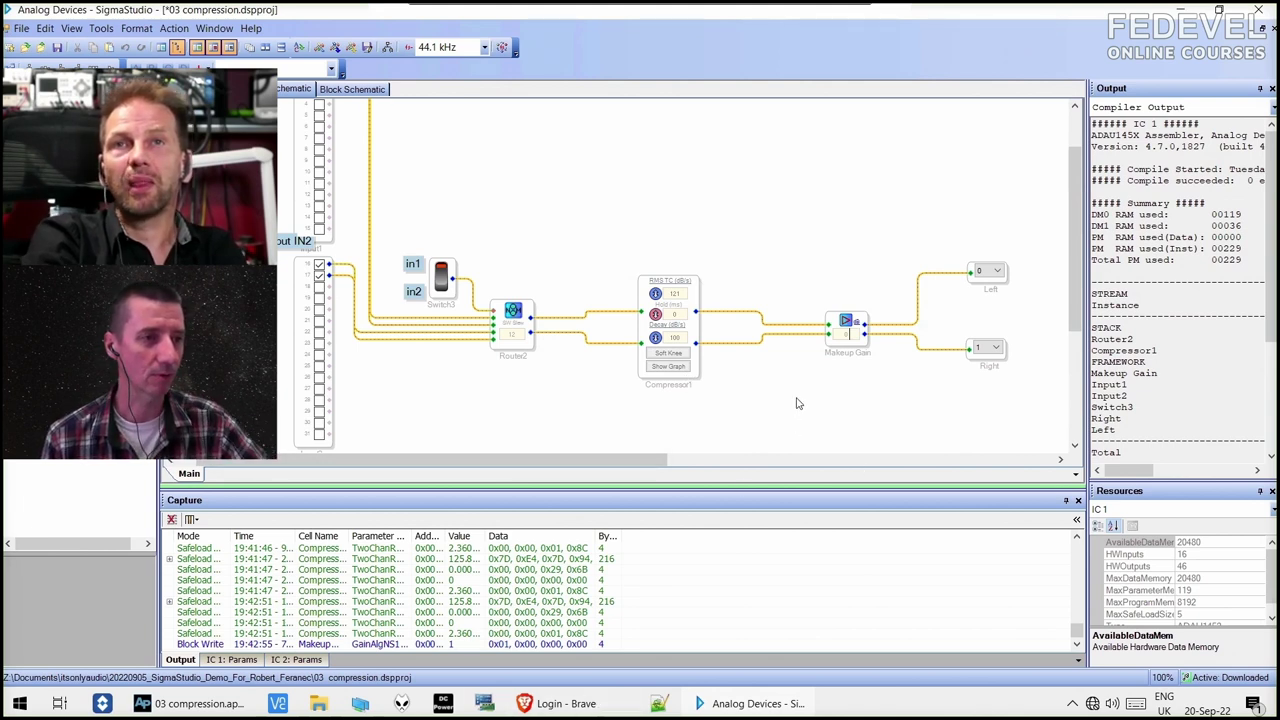
click(694, 404)
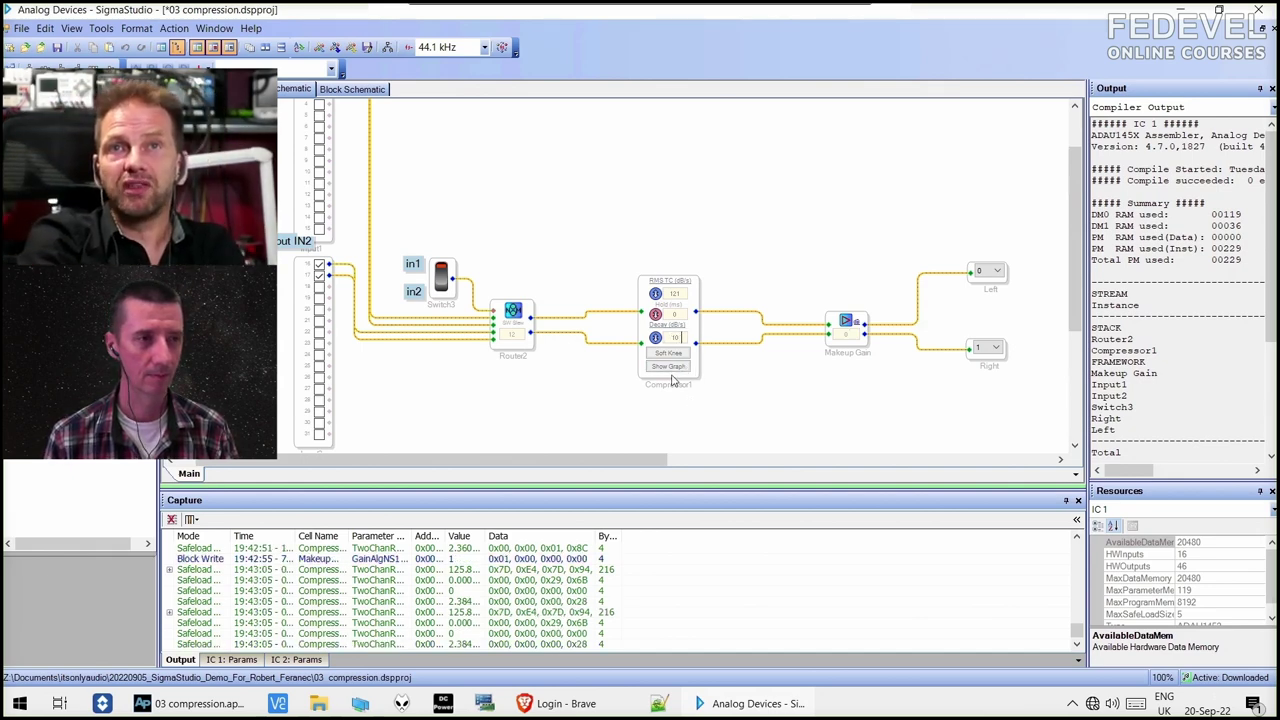
Check Compressor1's compression curve, close it, and link, compile and download the project to the DSP.
click(684, 368)
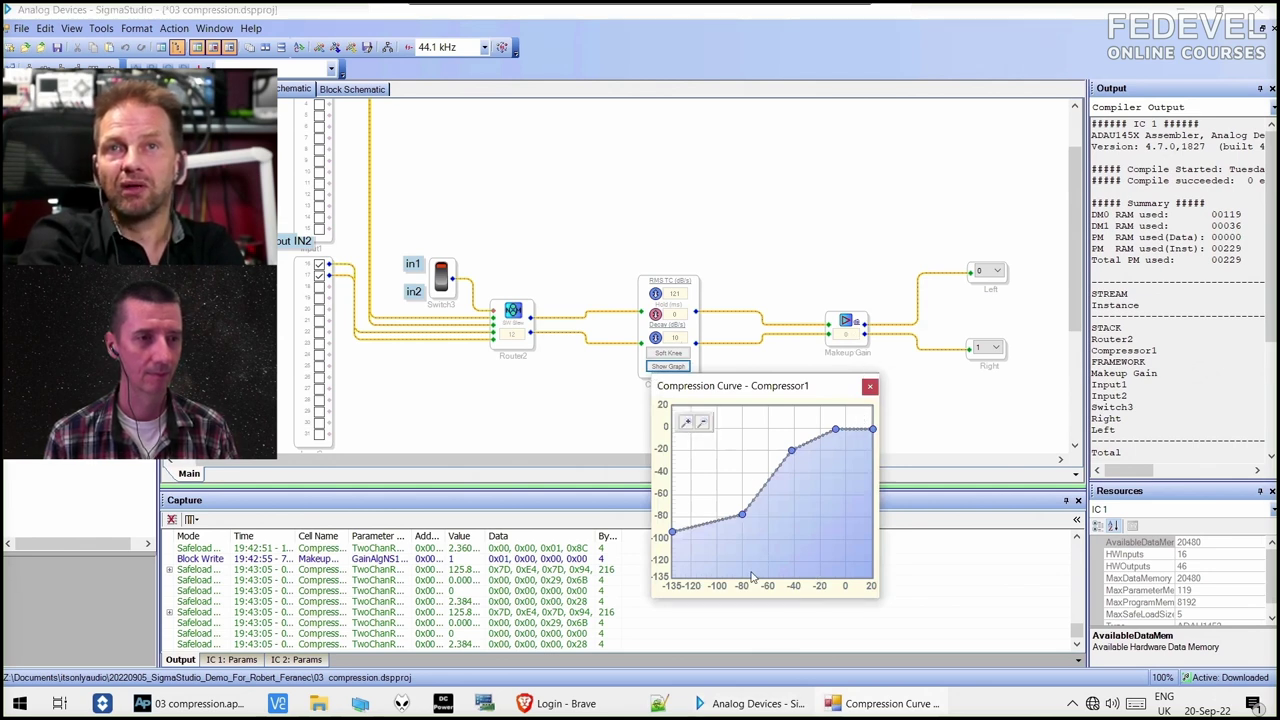
click(869, 387)
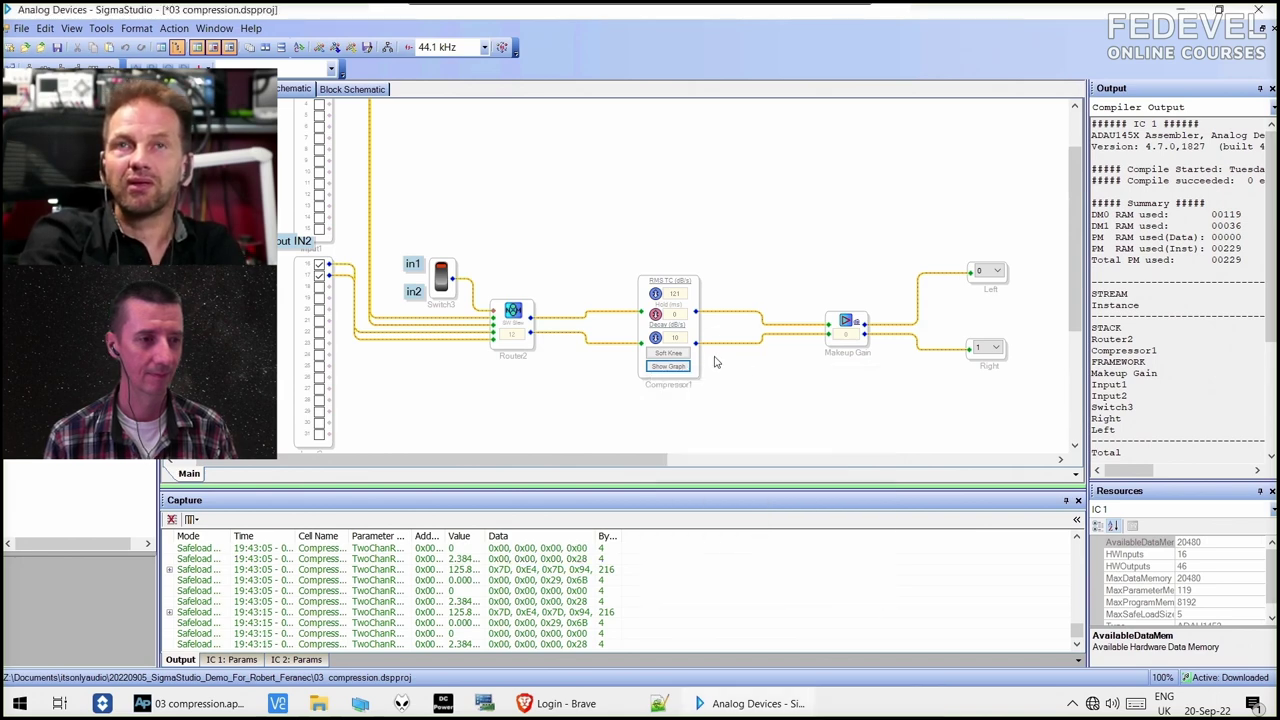
key(F7)
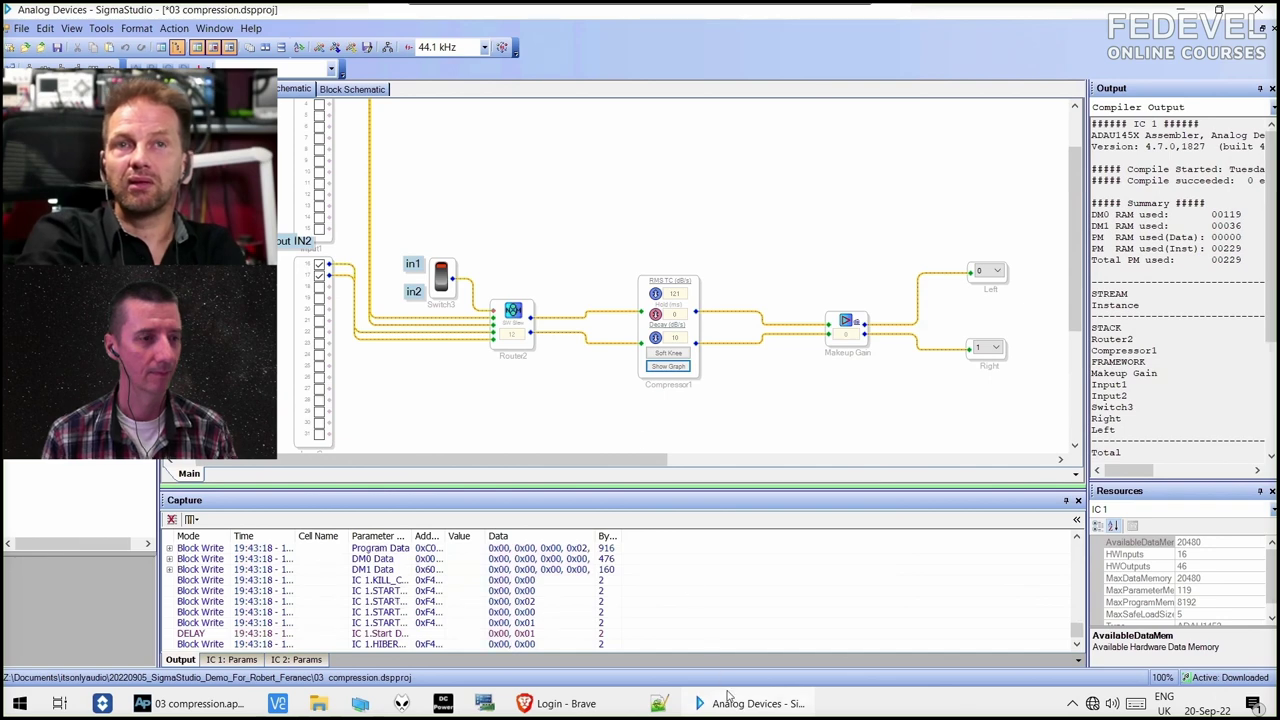
Switch to APx500 and rerun the Stepped Level Sweep to measure the RMS Level curve.
key(alt+Tab)
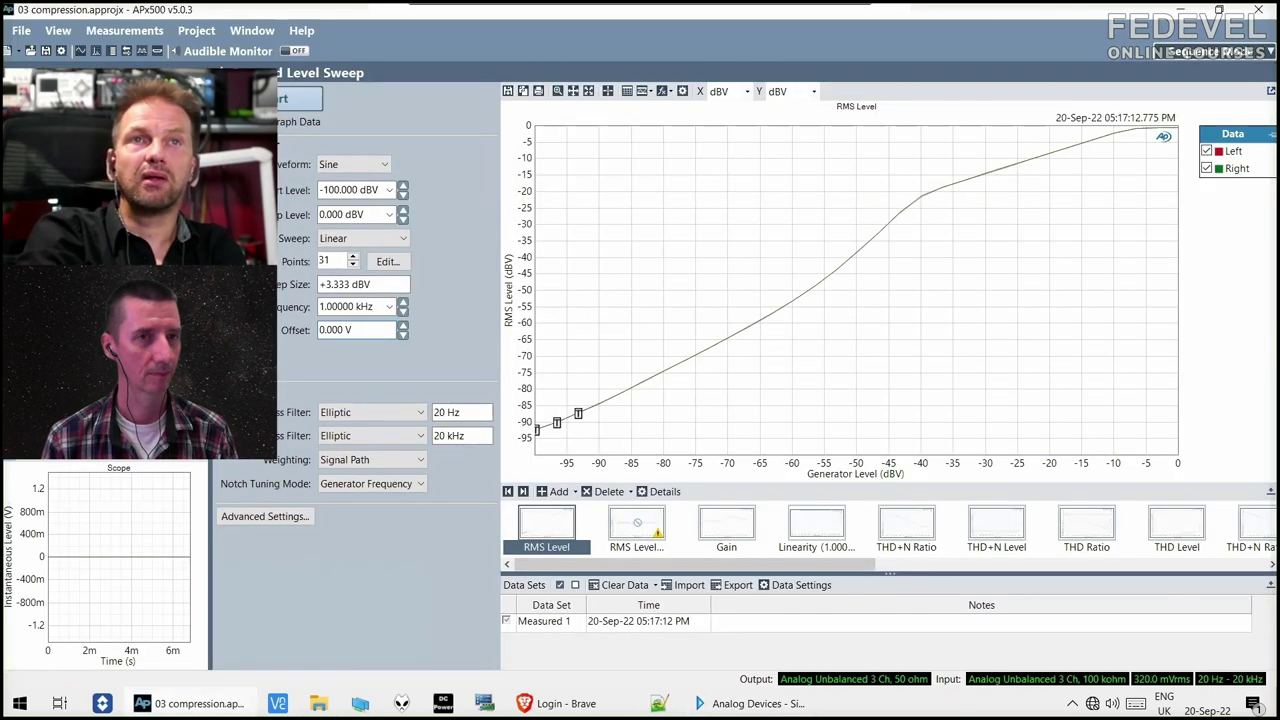
scroll(202, 189, up, 1)
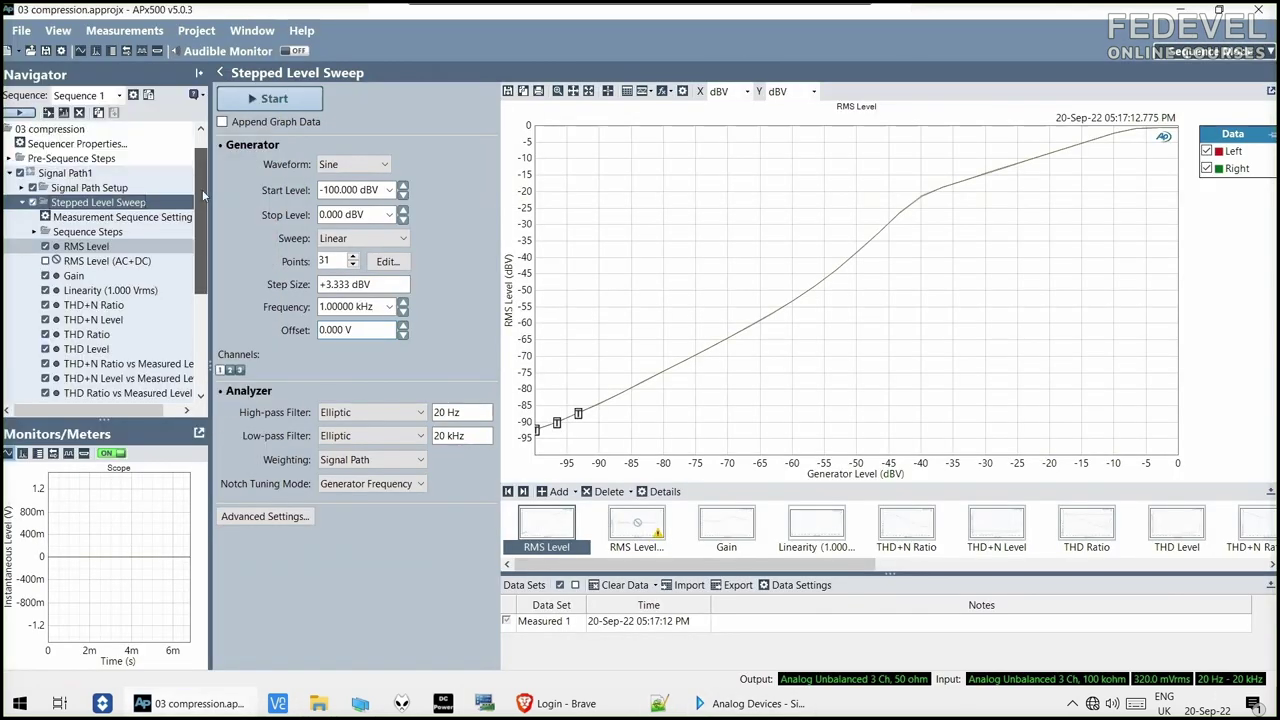
right_click(733, 261)
click(371, 176)
click(302, 105)
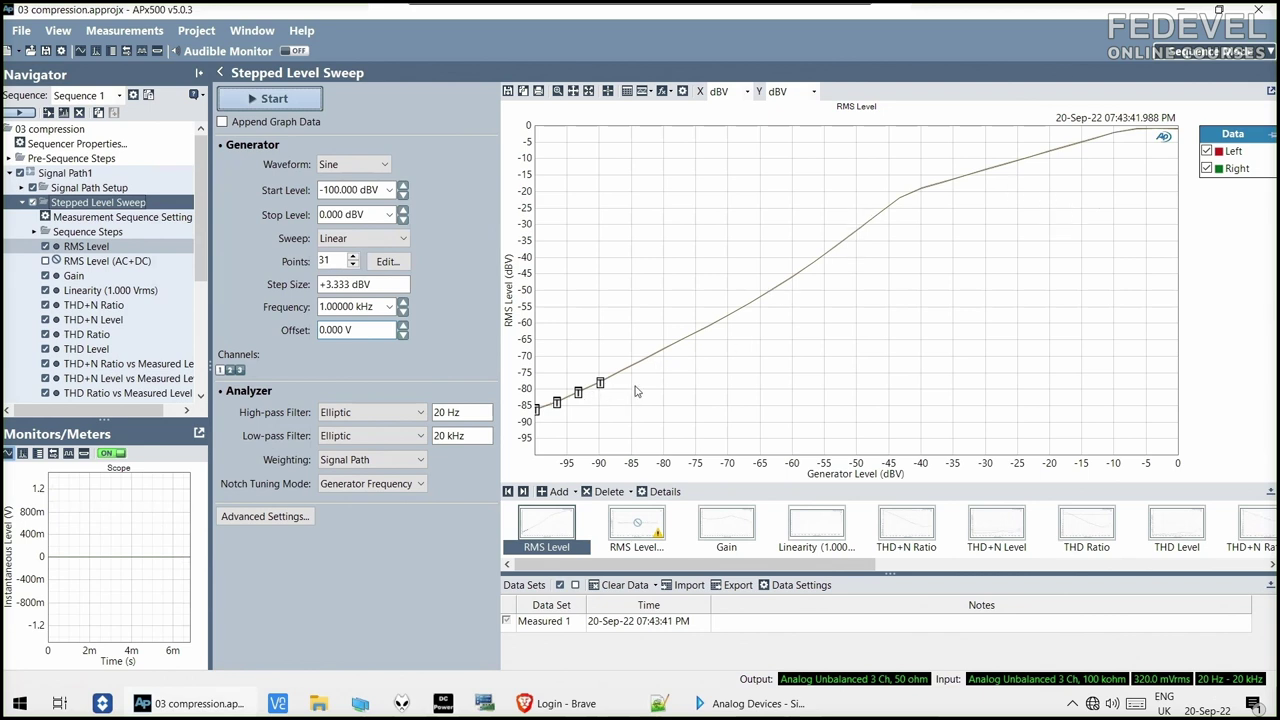
Open Compressor1's compression curve in SigmaStudio and compare it with the RMS Level curve measured in APx500.
click(756, 704)
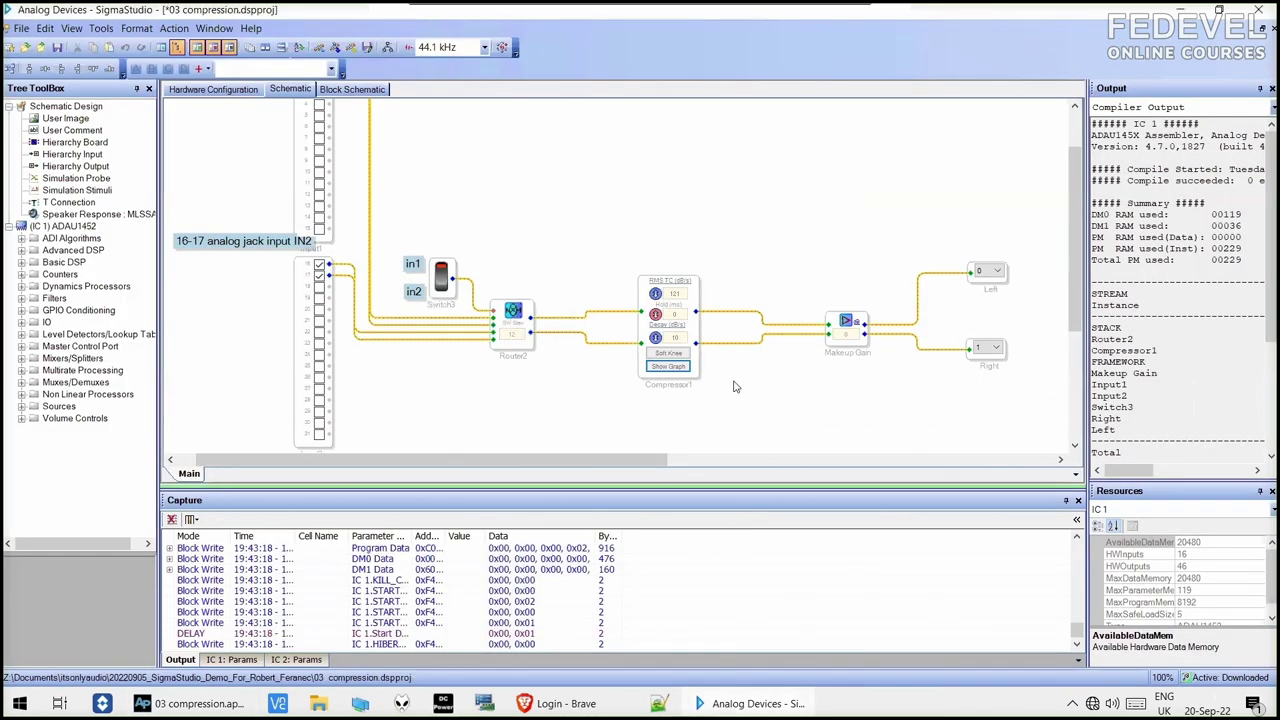
click(678, 369)
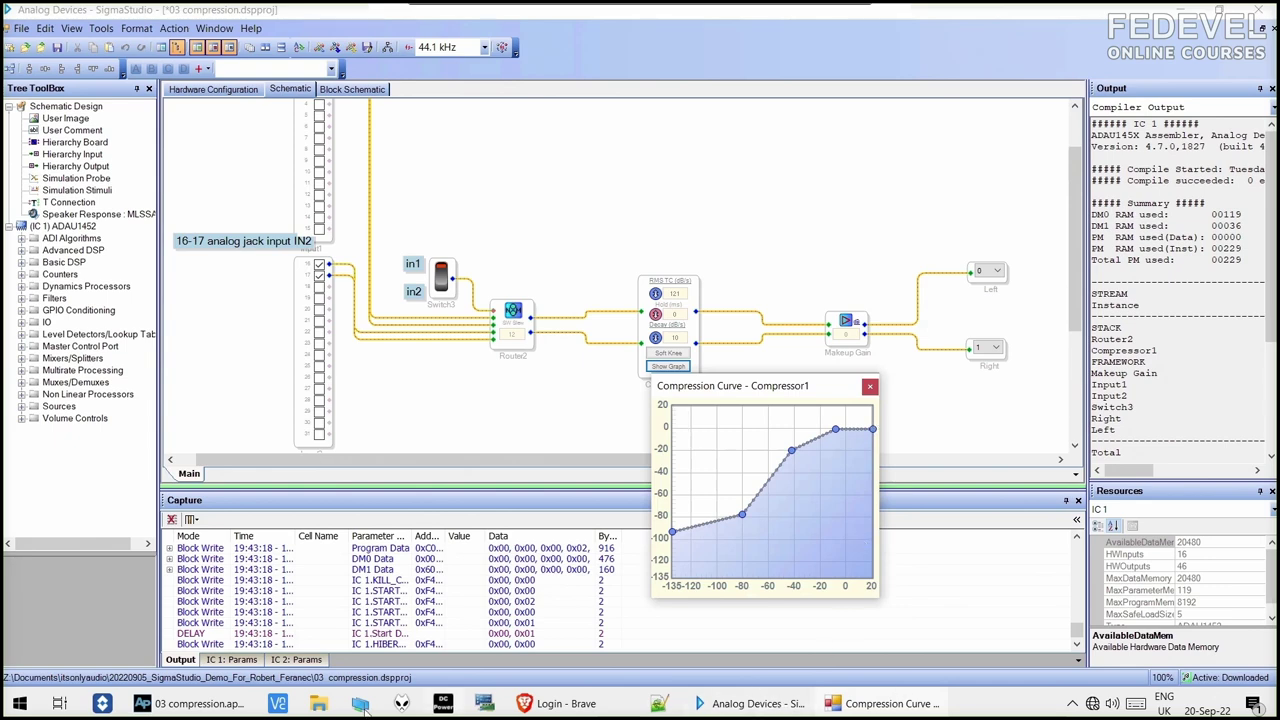
click(205, 704)
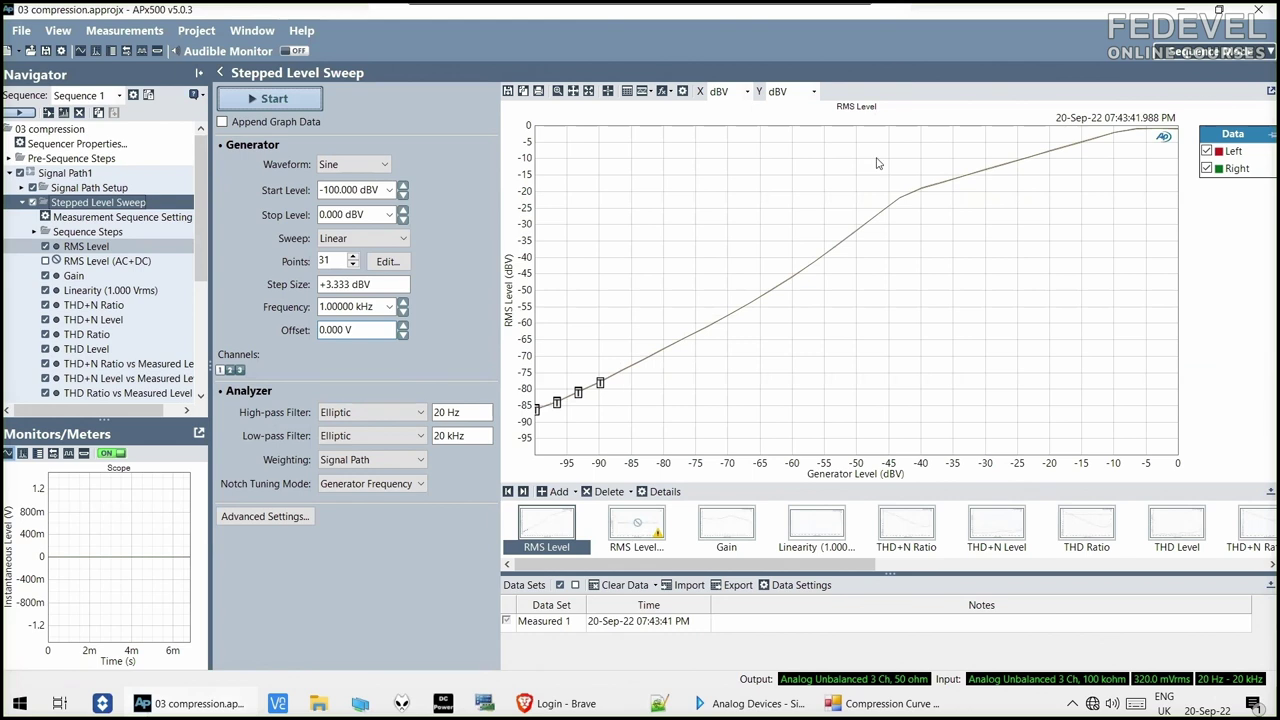
Run the Attack and Release measurement with the generator level set to -20 dBV and display its RMS Envelope.
drag(204, 256, 212, 336)
click(274, 98)
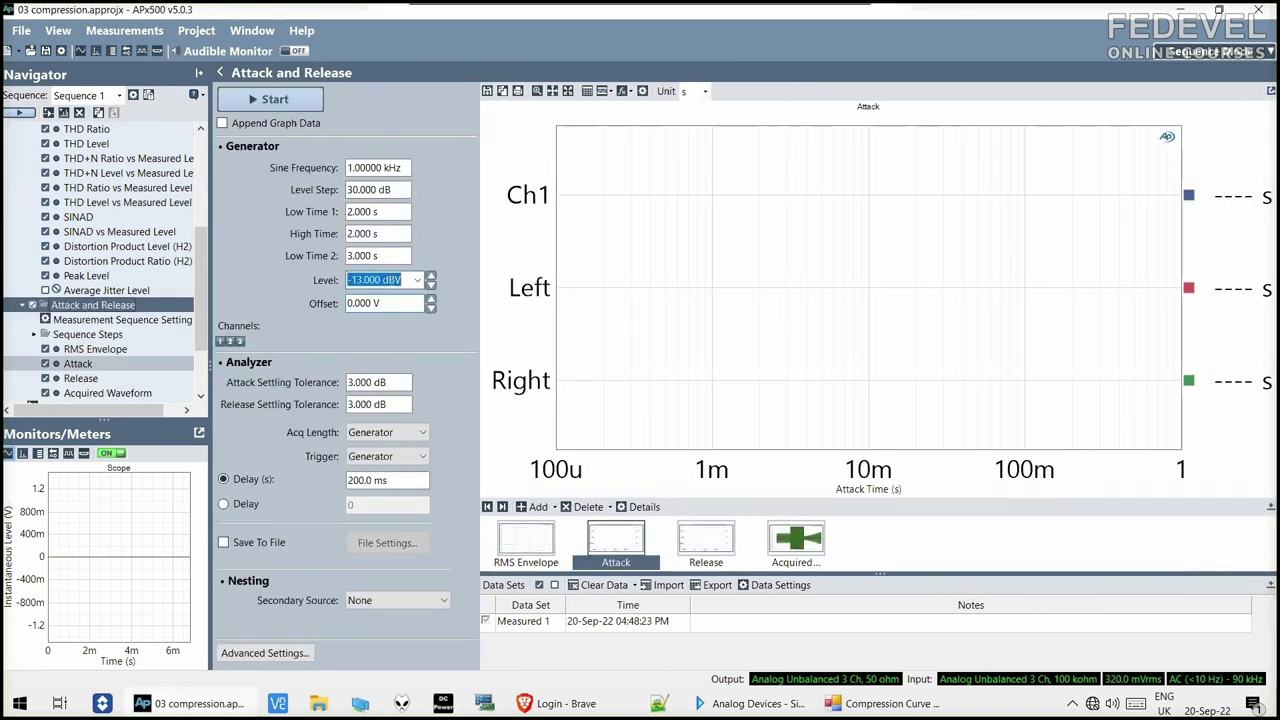
text(-20)
key(Return)
click(290, 100)
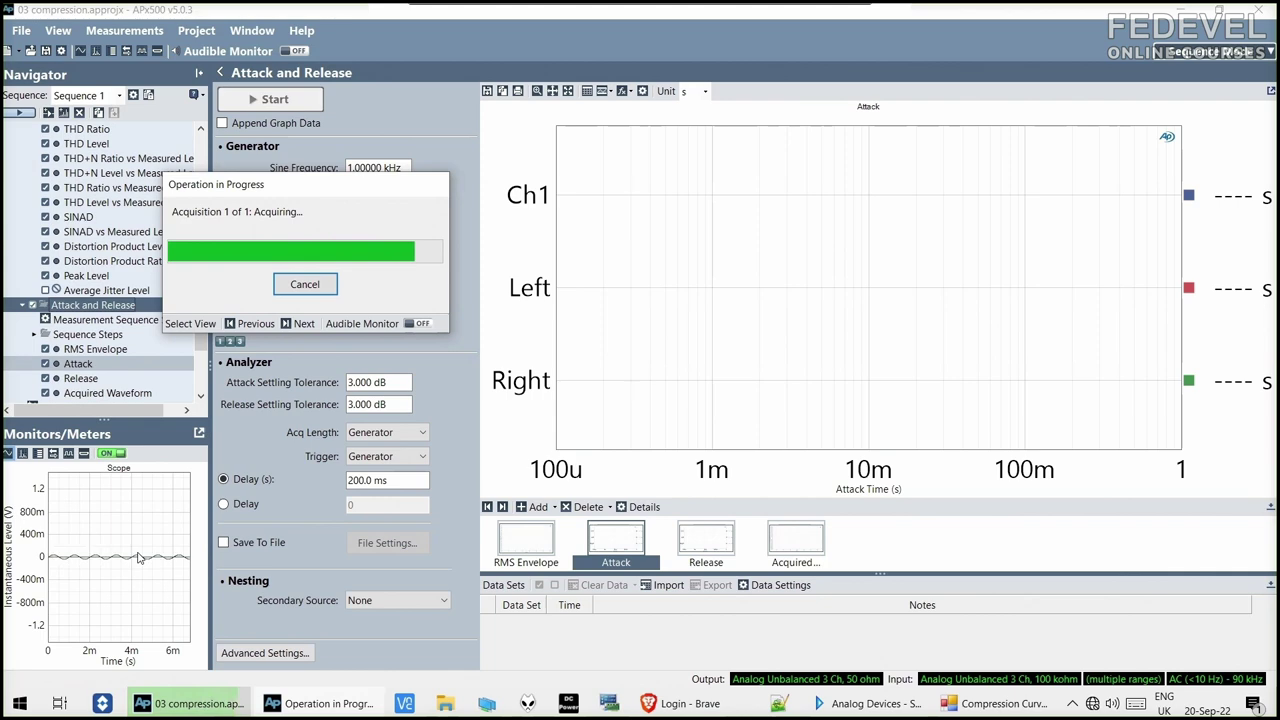
click(538, 527)
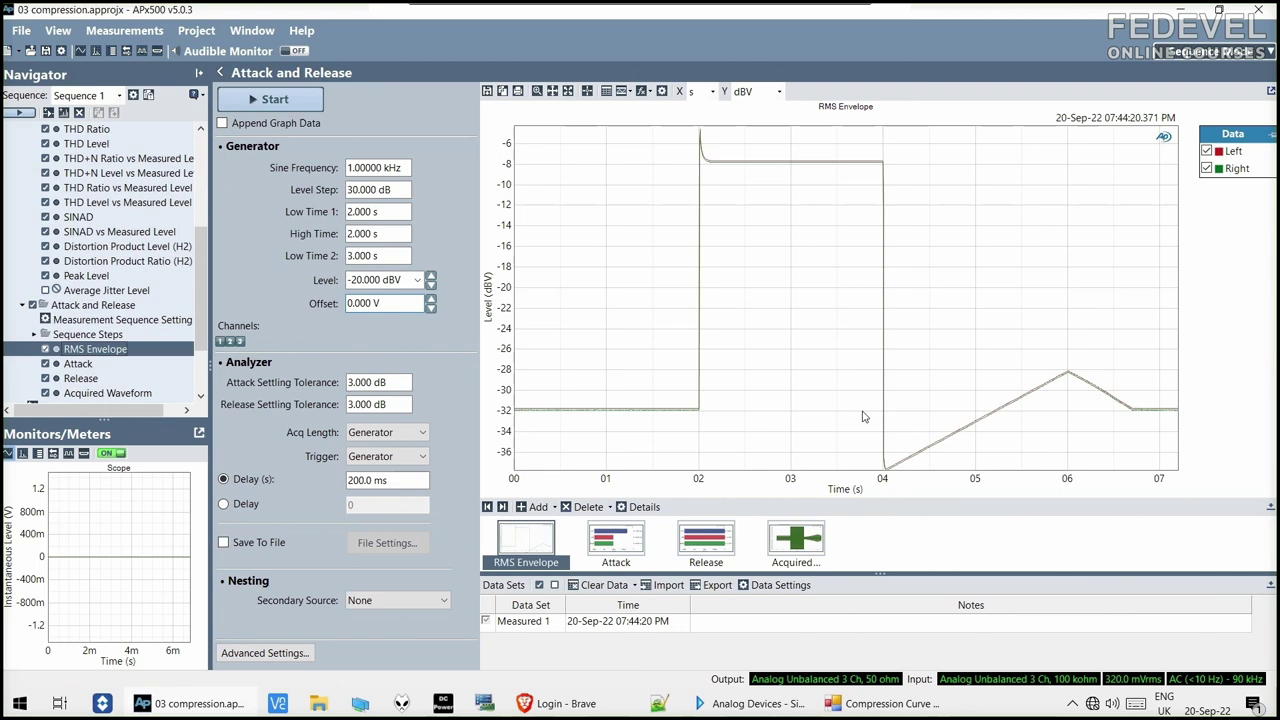
Move Compressor1's compression curve window aside in SigmaStudio and compare the curve with the RMS Envelope in APx500.
click(745, 705)
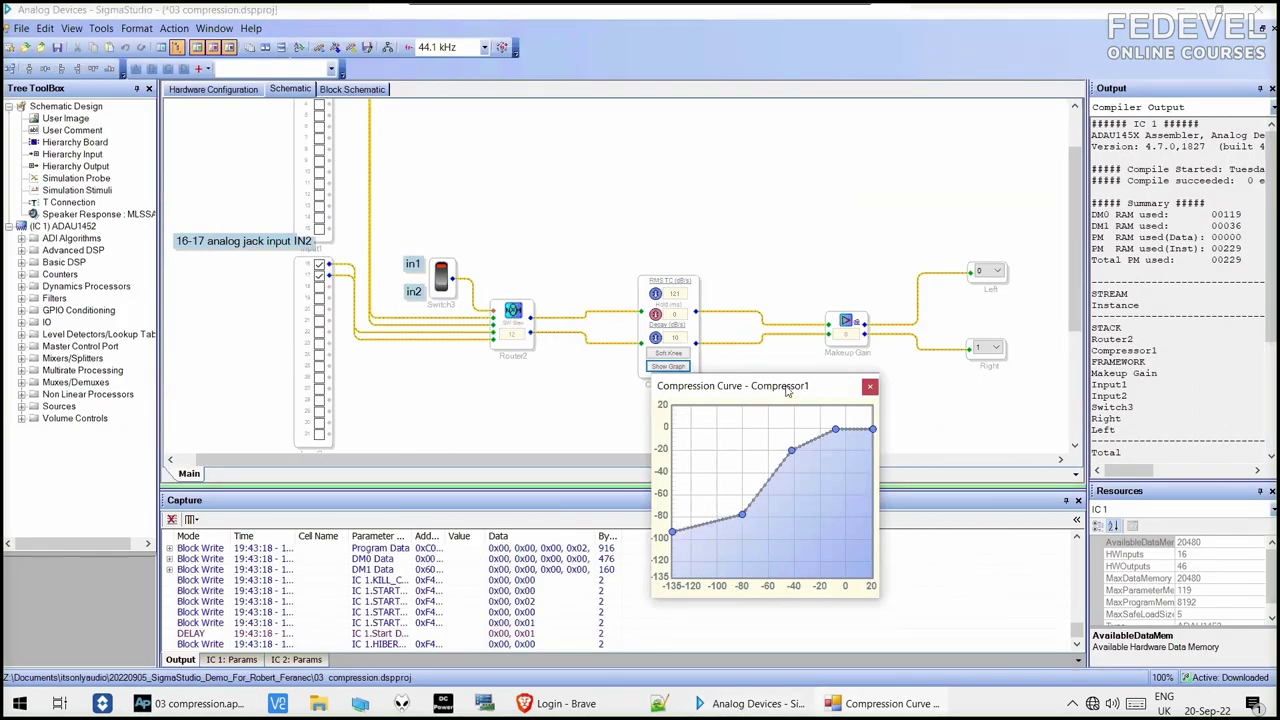
drag(787, 386, 1106, 292)
drag(1104, 373, 1114, 405)
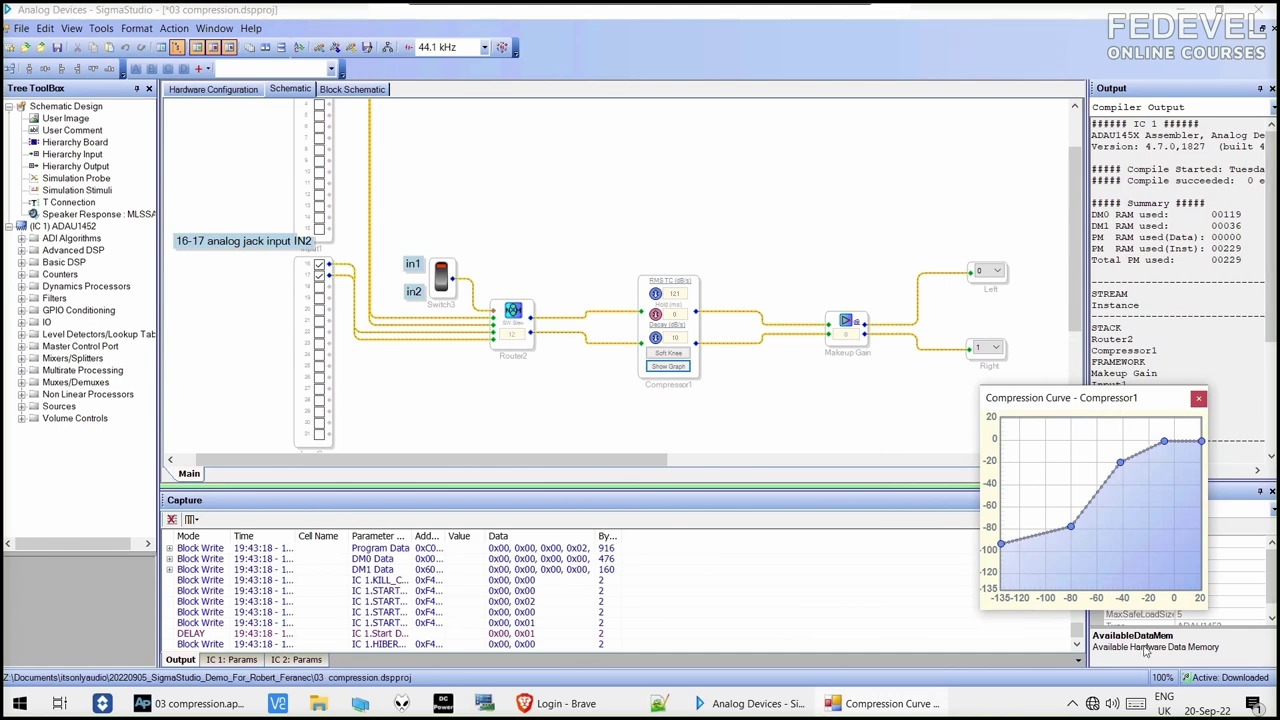
click(200, 704)
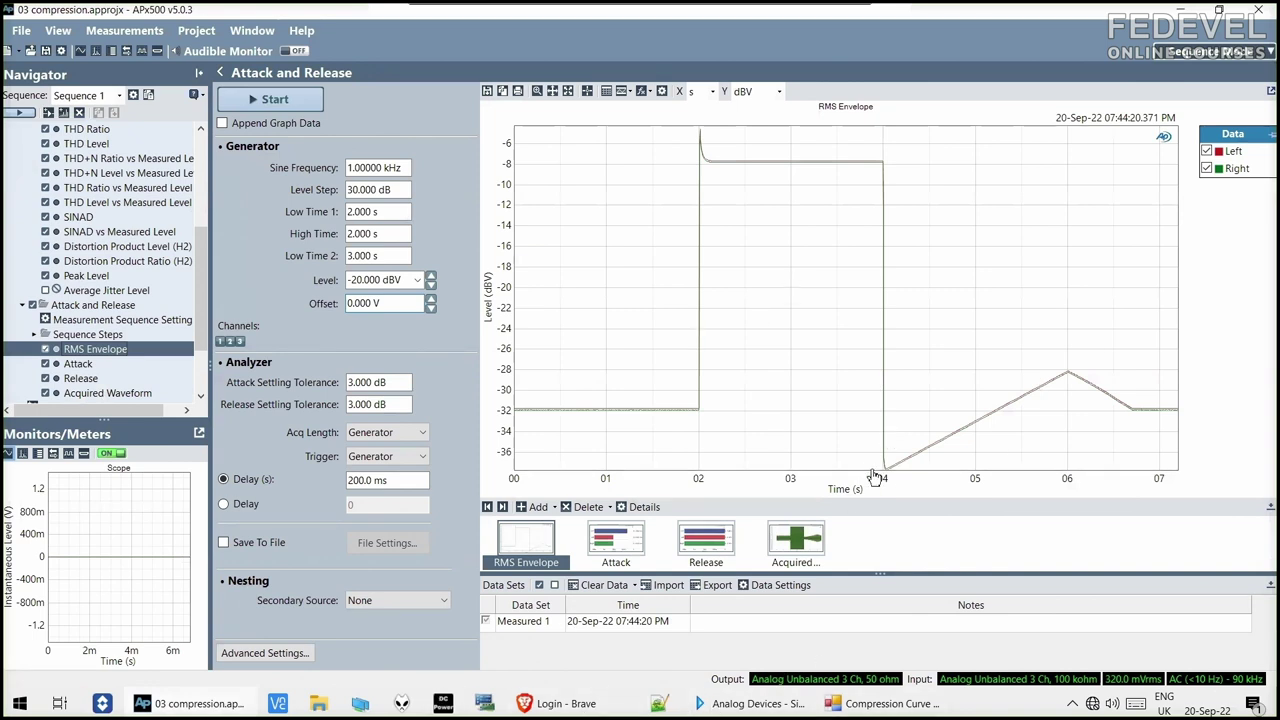
In SigmaStudio, reshape Compressor1's curve to about -84 dB at -72 input, -43 dB at -66 input and 0 dB above -8 input.
click(886, 705)
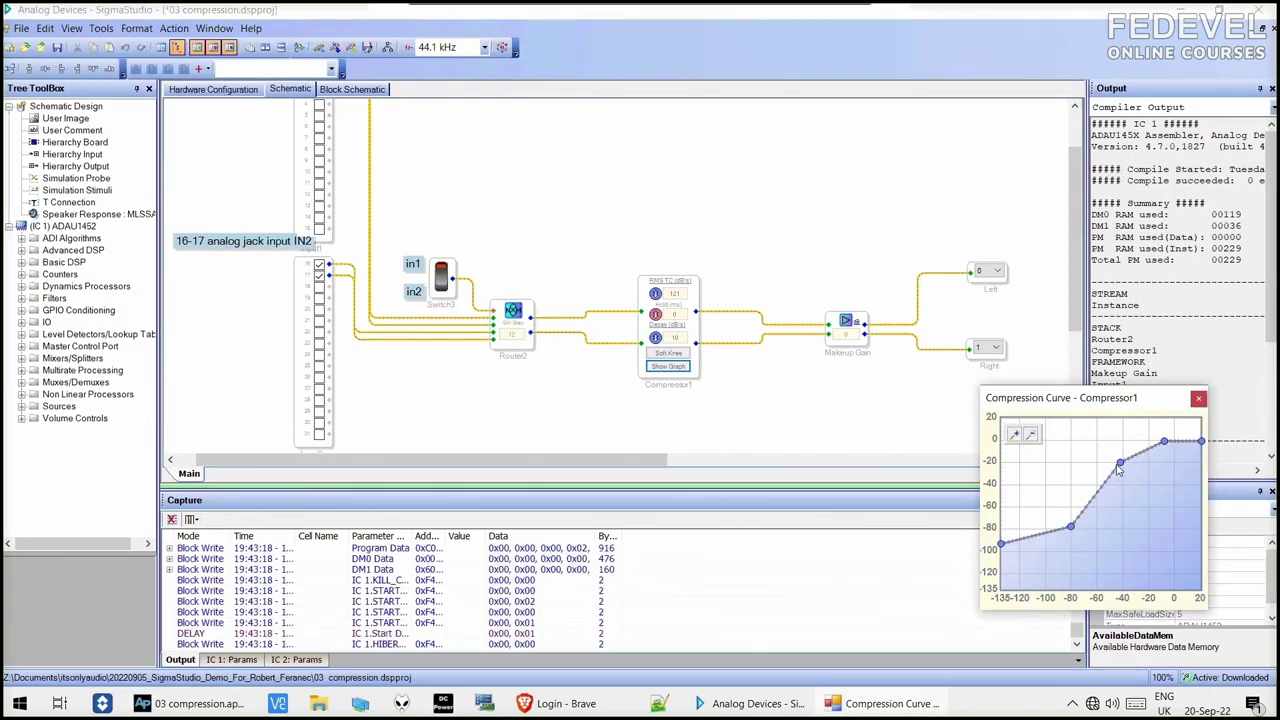
drag(1120, 463, 1082, 532)
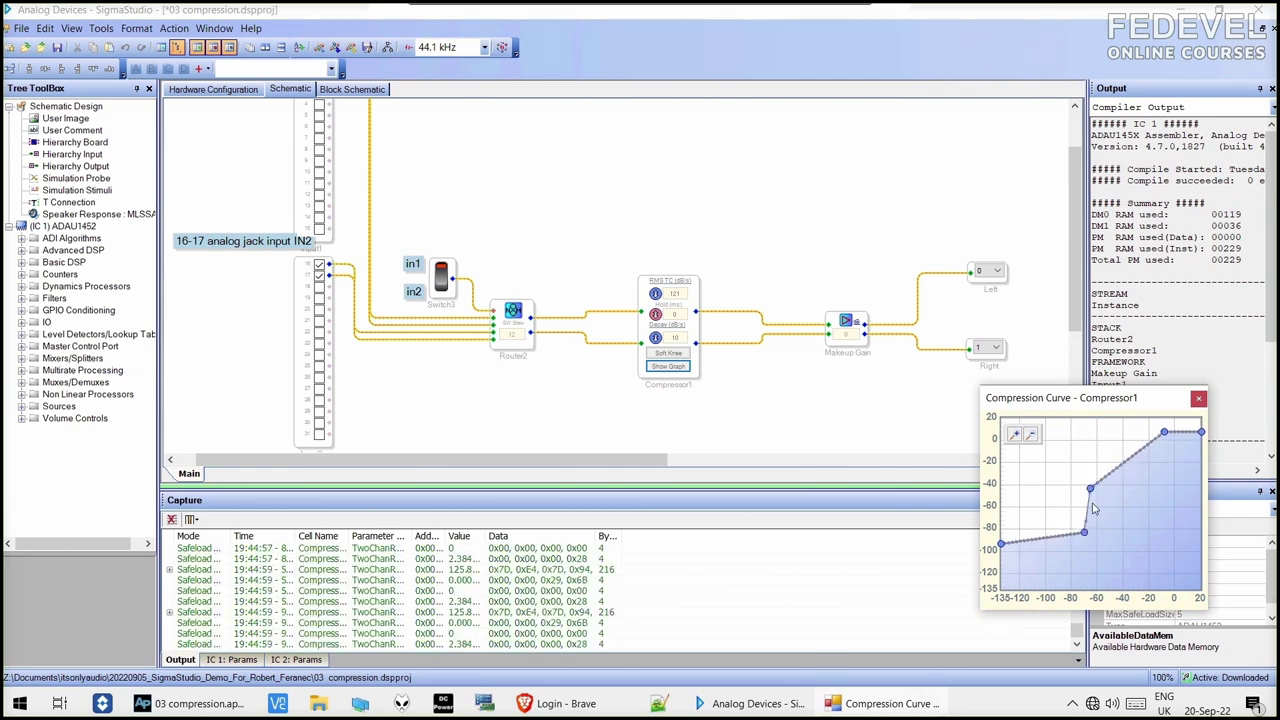
mouse_move(1085, 471)
mouse_down()
mouse_move(1100, 428)
mouse_move(1095, 489)
mouse_up()
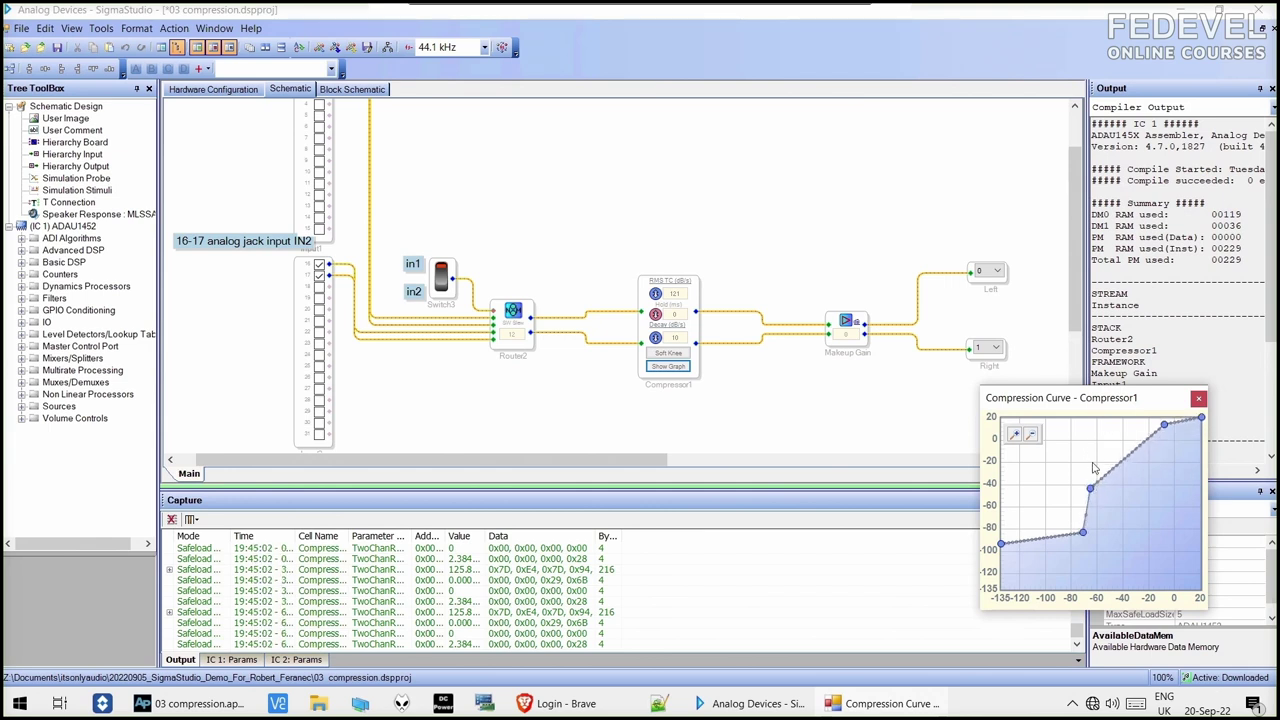
drag(1201, 418, 1205, 445)
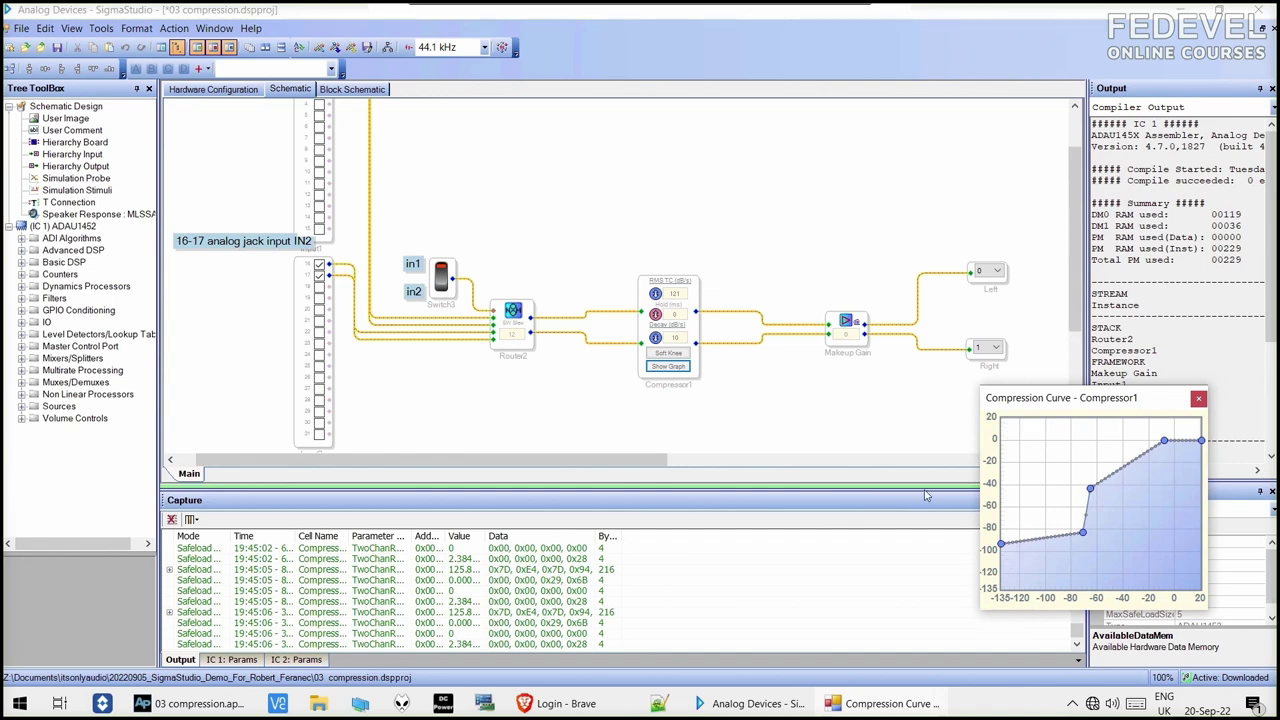
click(190, 702)
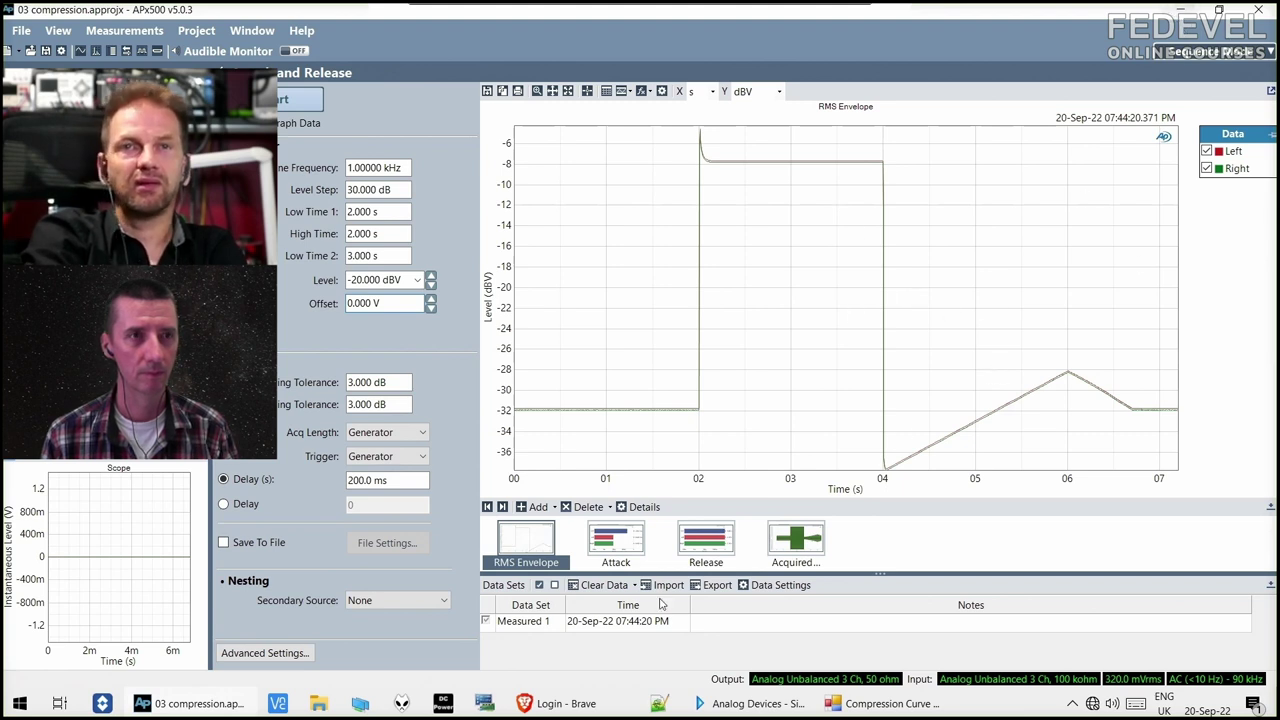
click(204, 703)
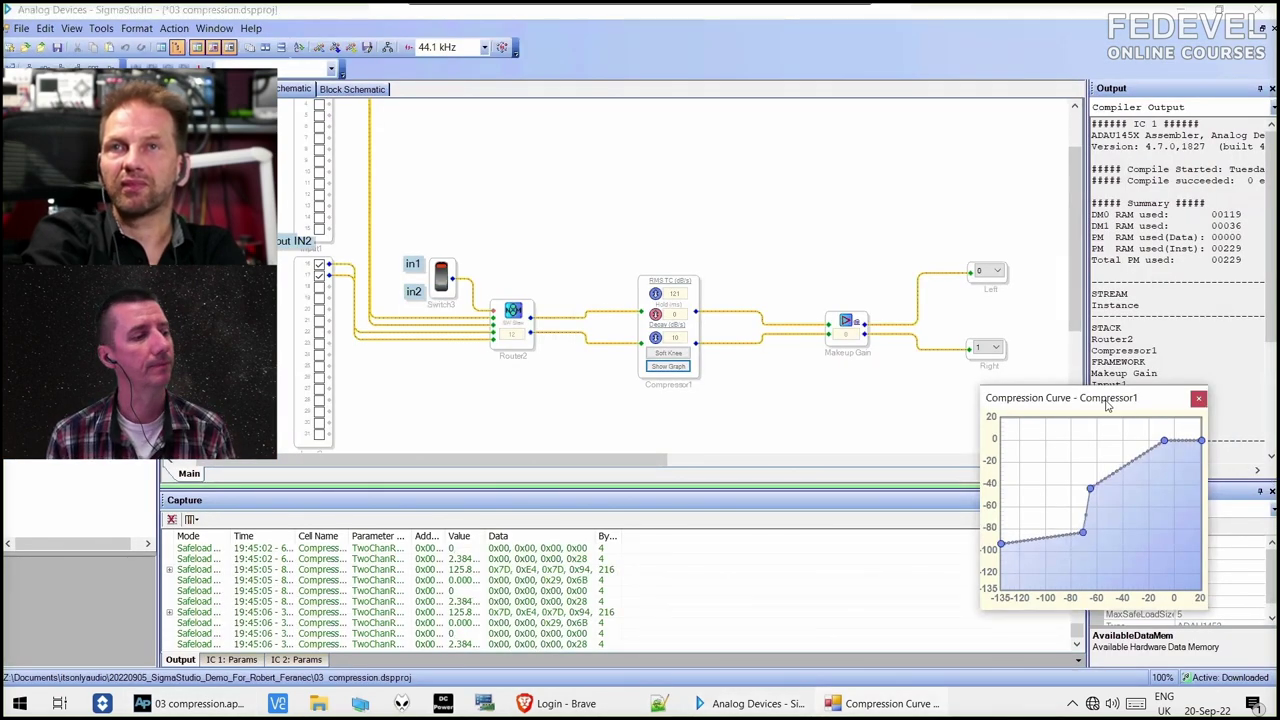
drag(1106, 404, 987, 410)
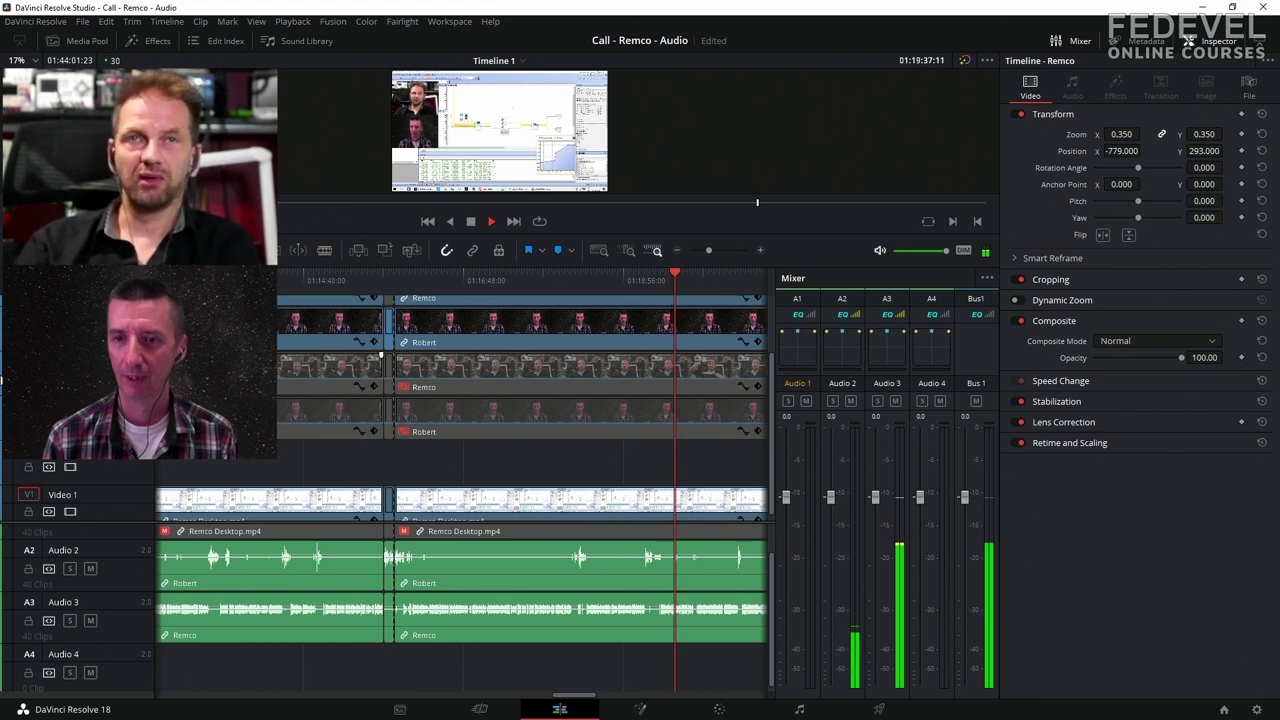
key(space)
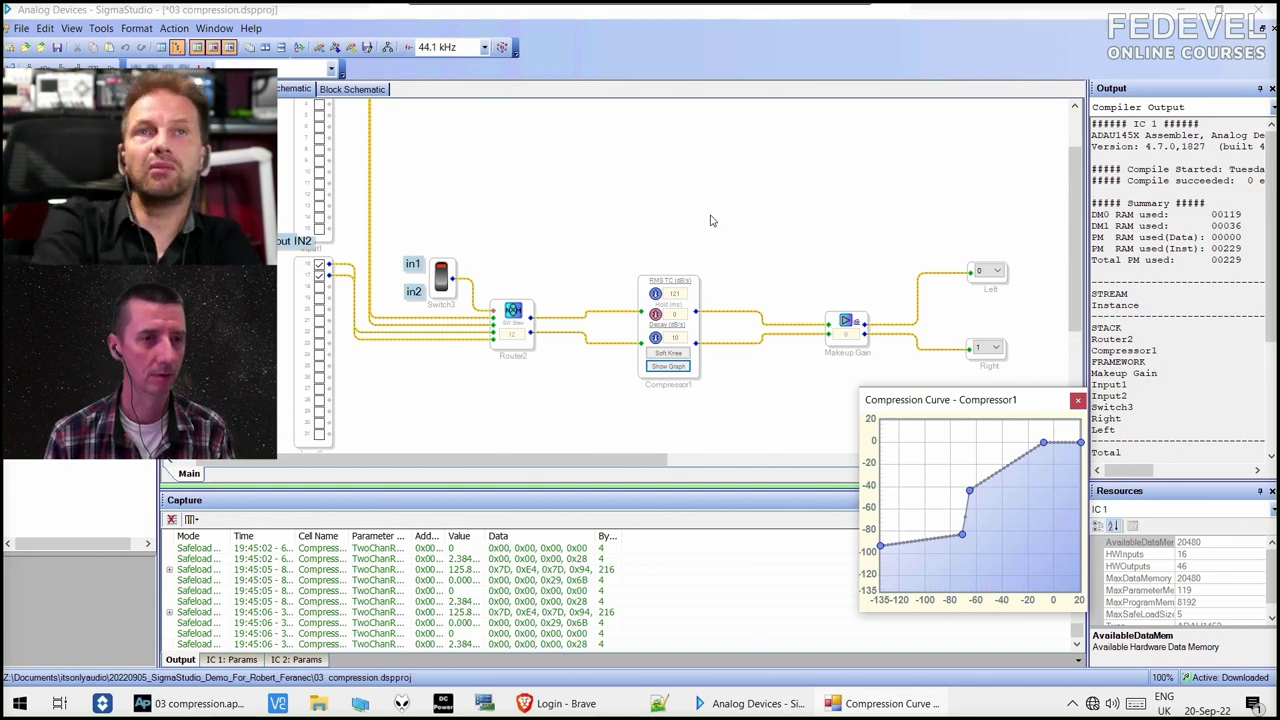
Close Compressor1's compression curve and close the 03 compression.dspproj project, saving its changes.
click(1078, 402)
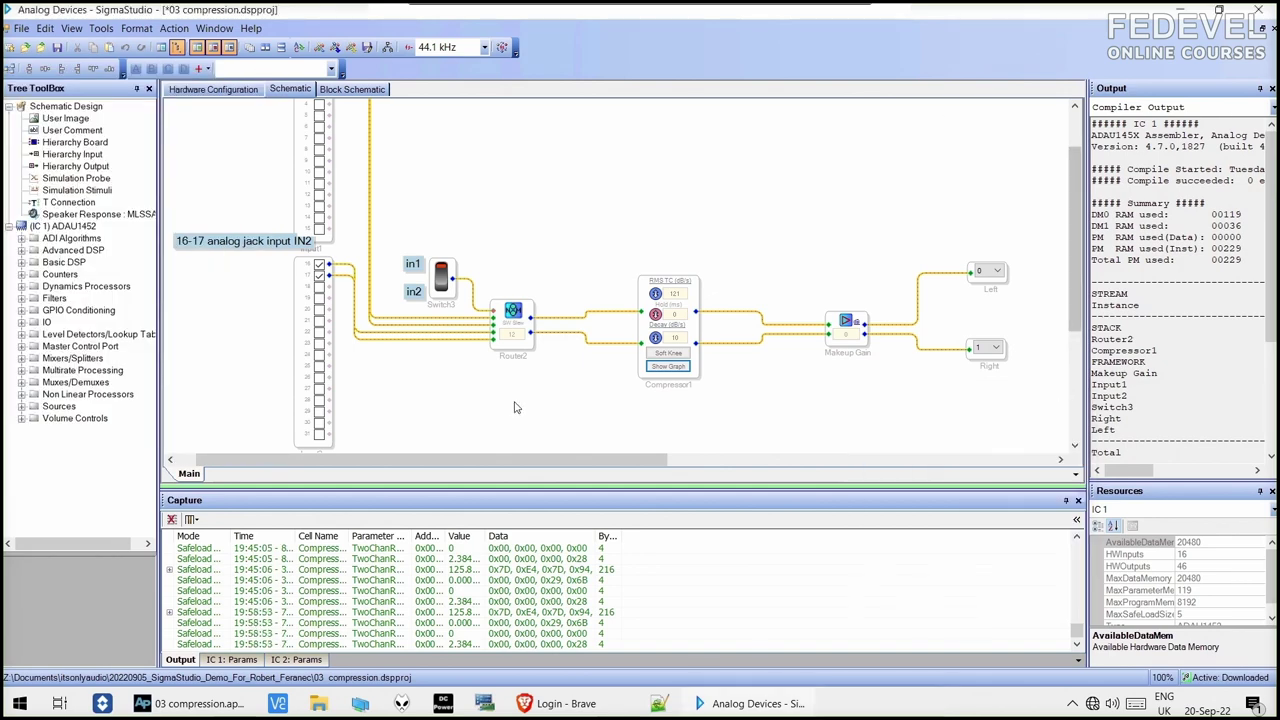
click(21, 28)
click(80, 245)
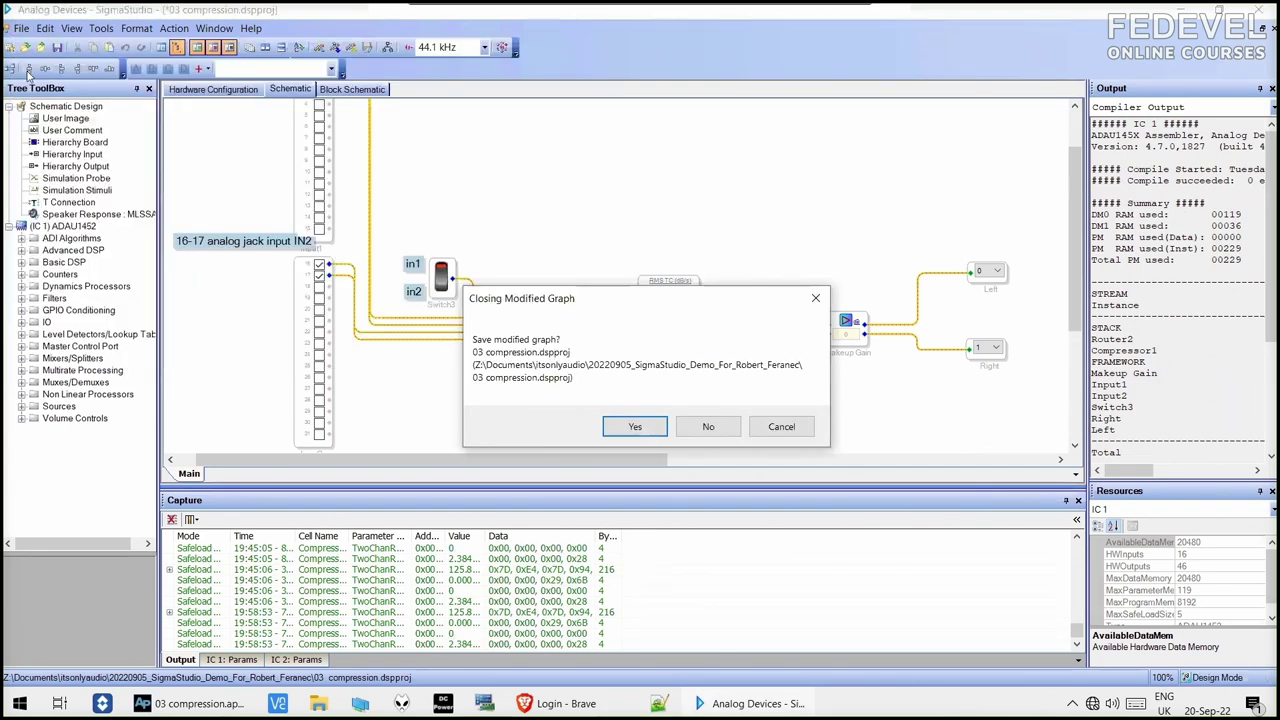
click(633, 418)
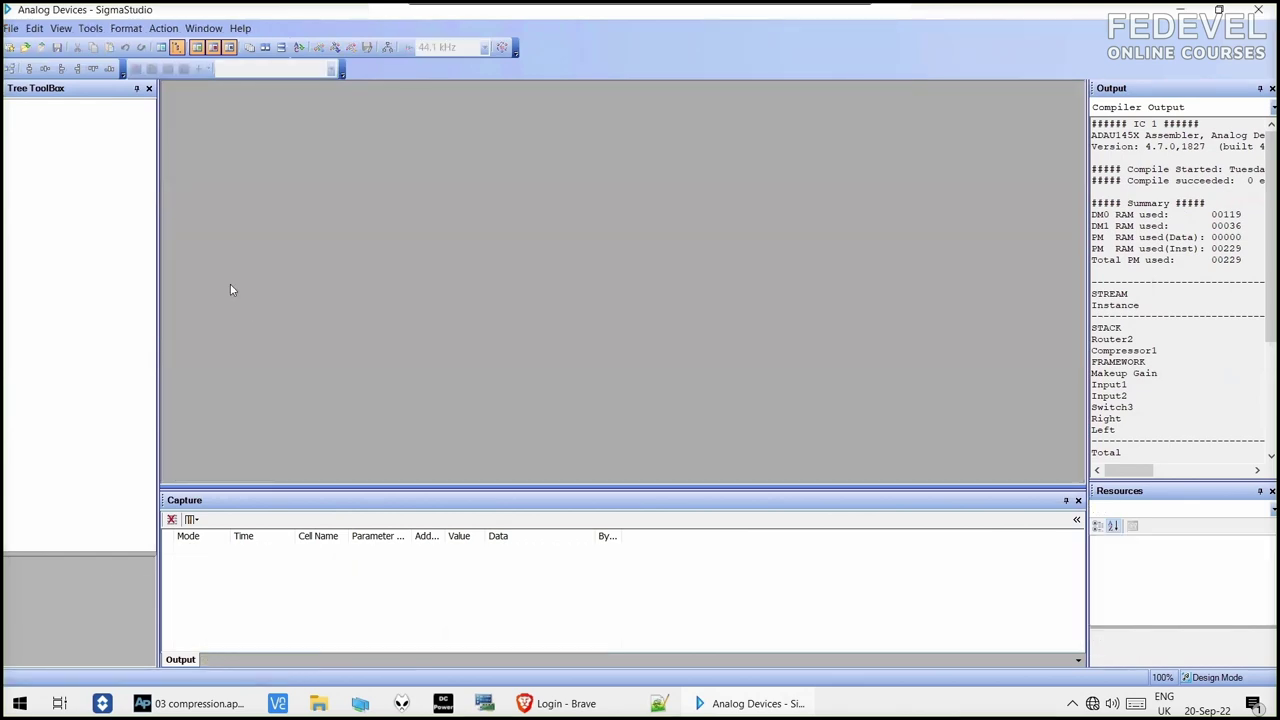
Open the project 04 compression 2.dspproj and look over its chain of filters, Compressor2 and Makeup Gain.
click(25, 47)
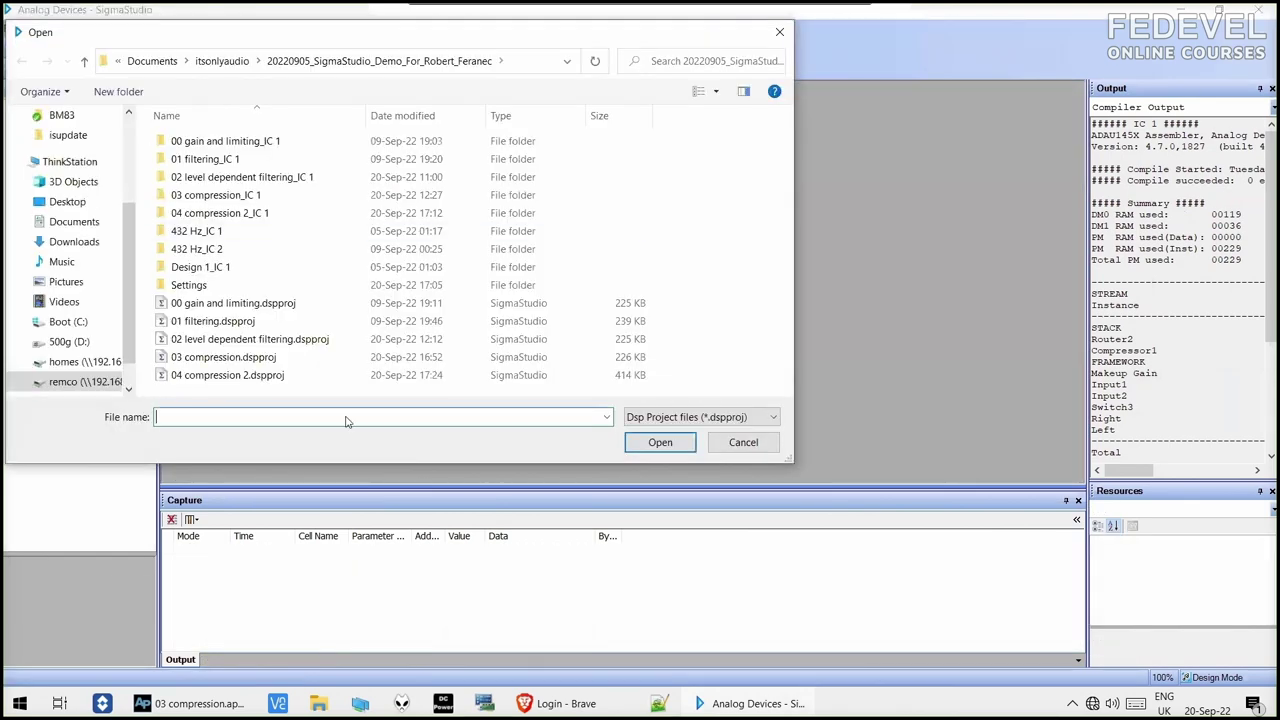
double_click(240, 375)
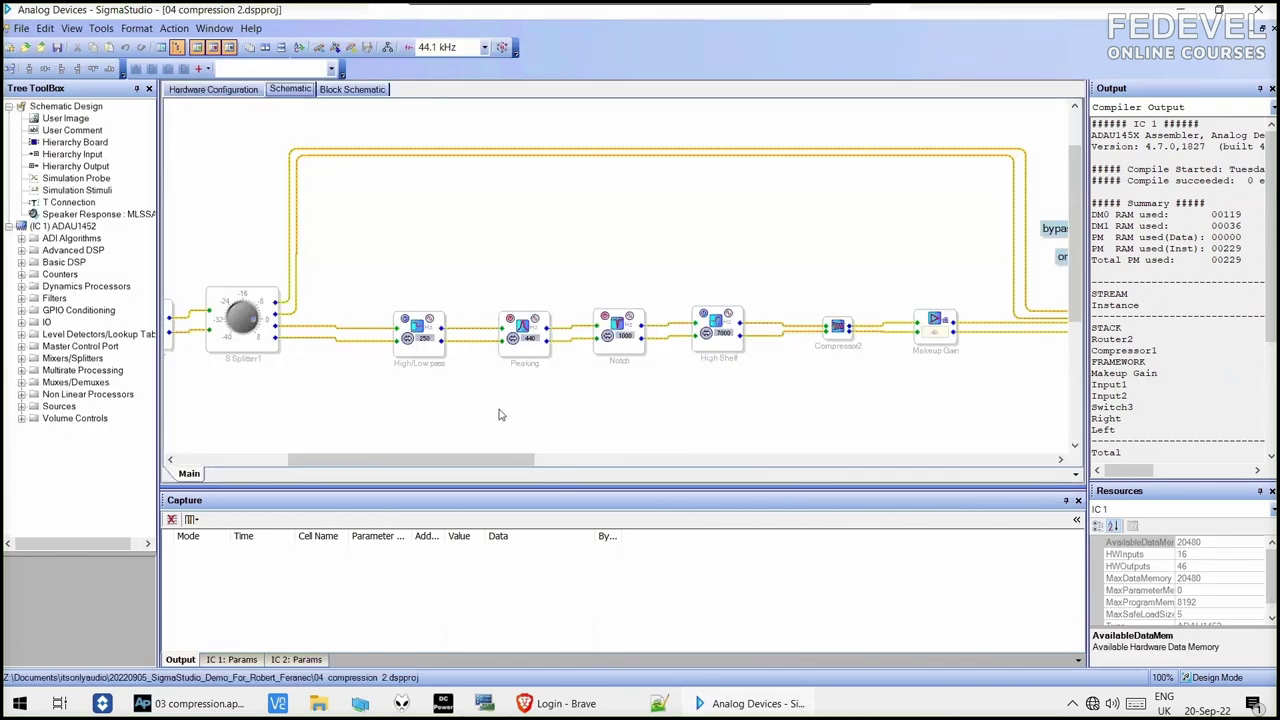
drag(472, 461, 444, 458)
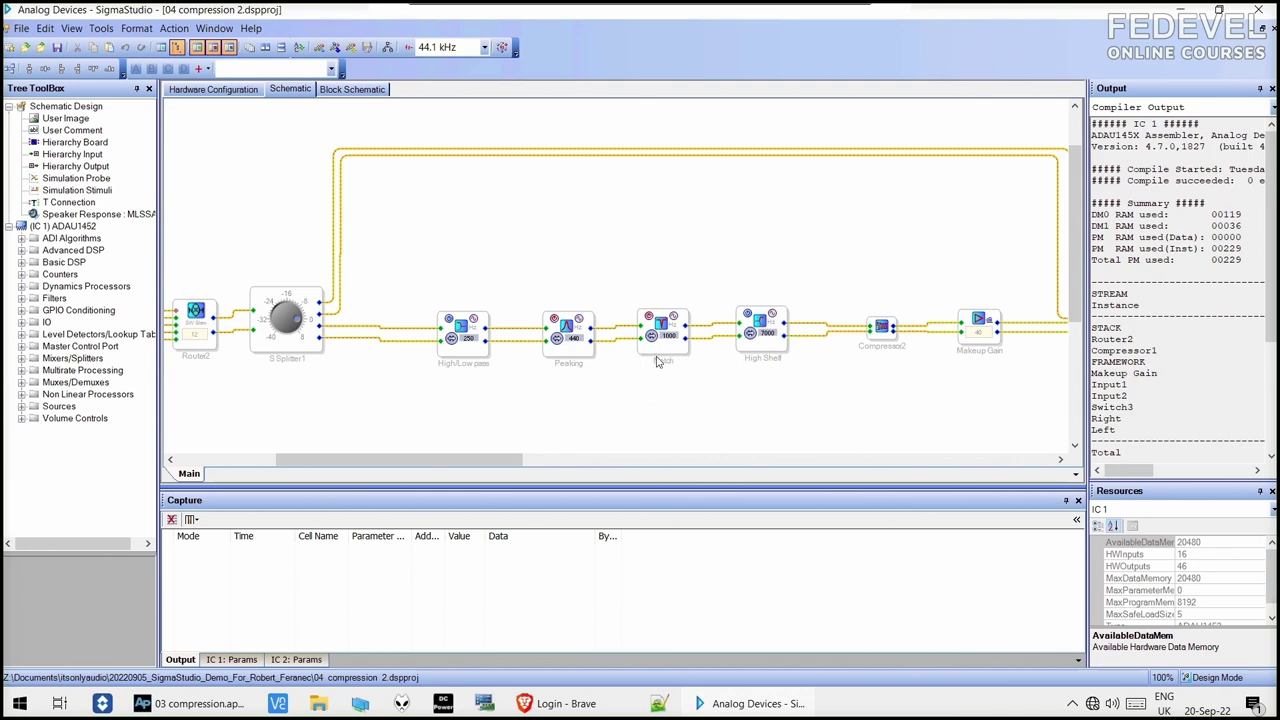
click(480, 461)
drag(480, 461, 512, 461)
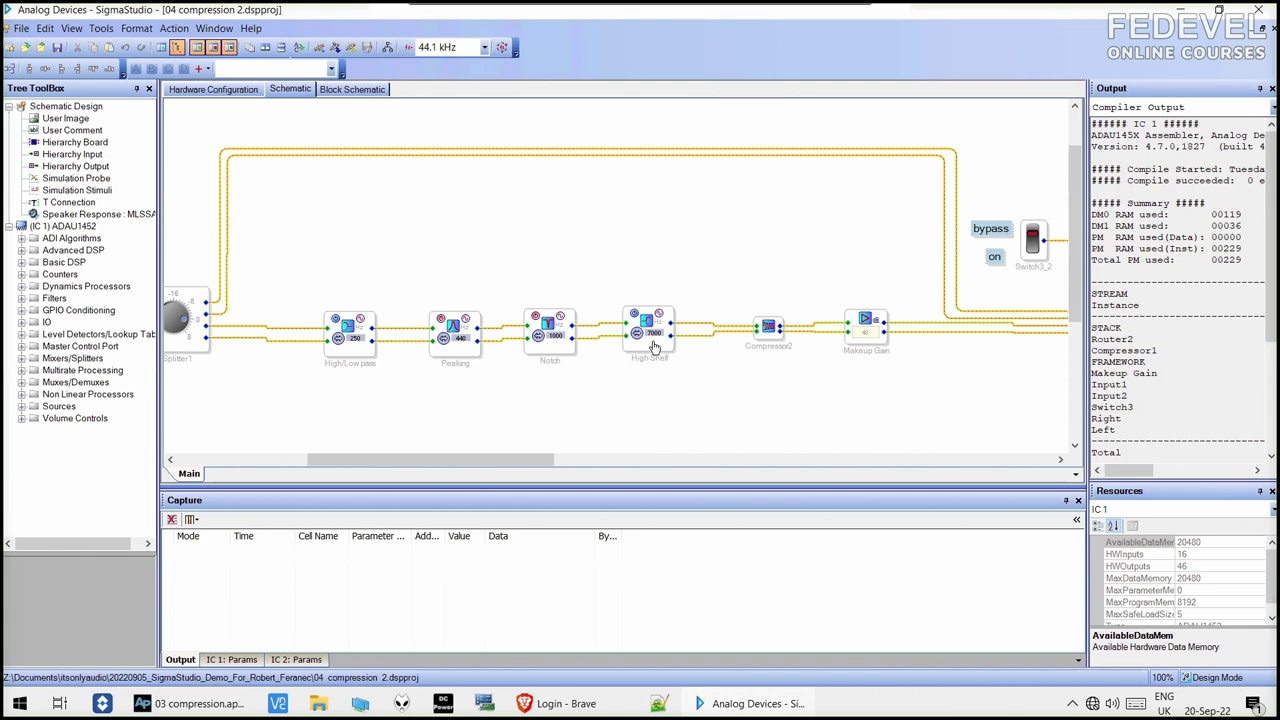
Open Compressor2's multiband settings and review the compression curves of bands 0, 1, 2 and 3.
double_click(773, 335)
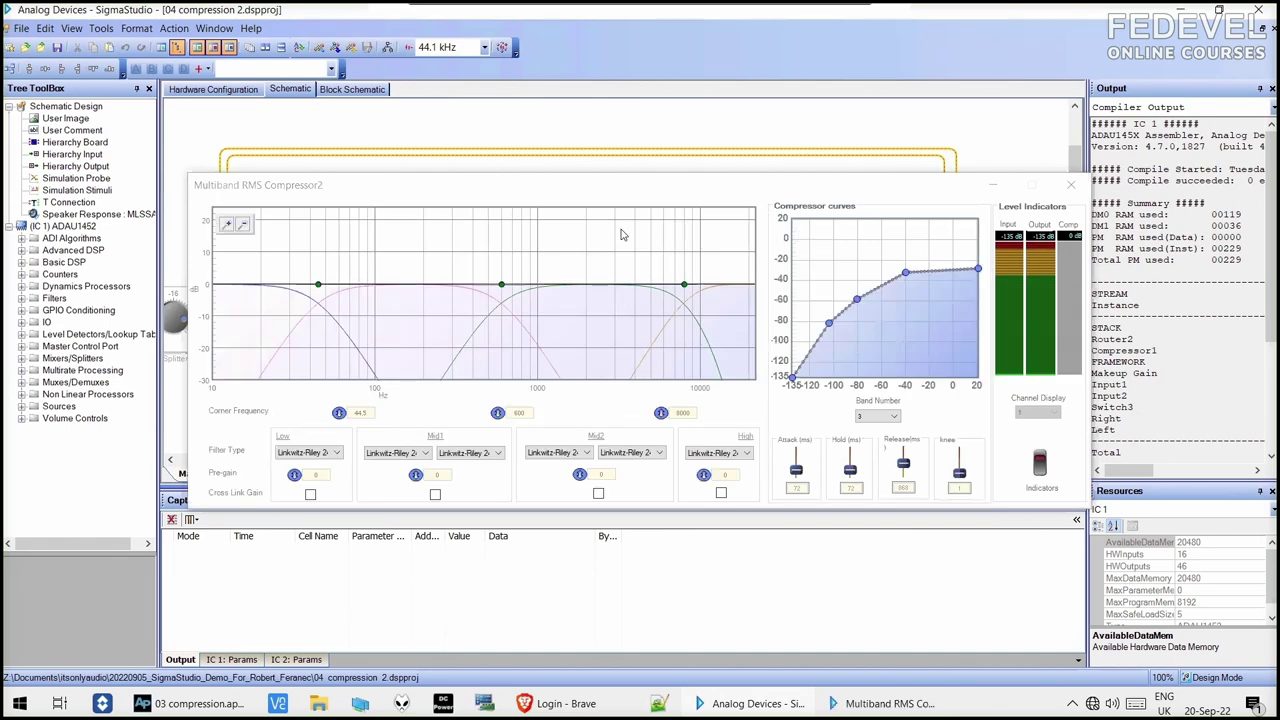
drag(640, 196, 596, 188)
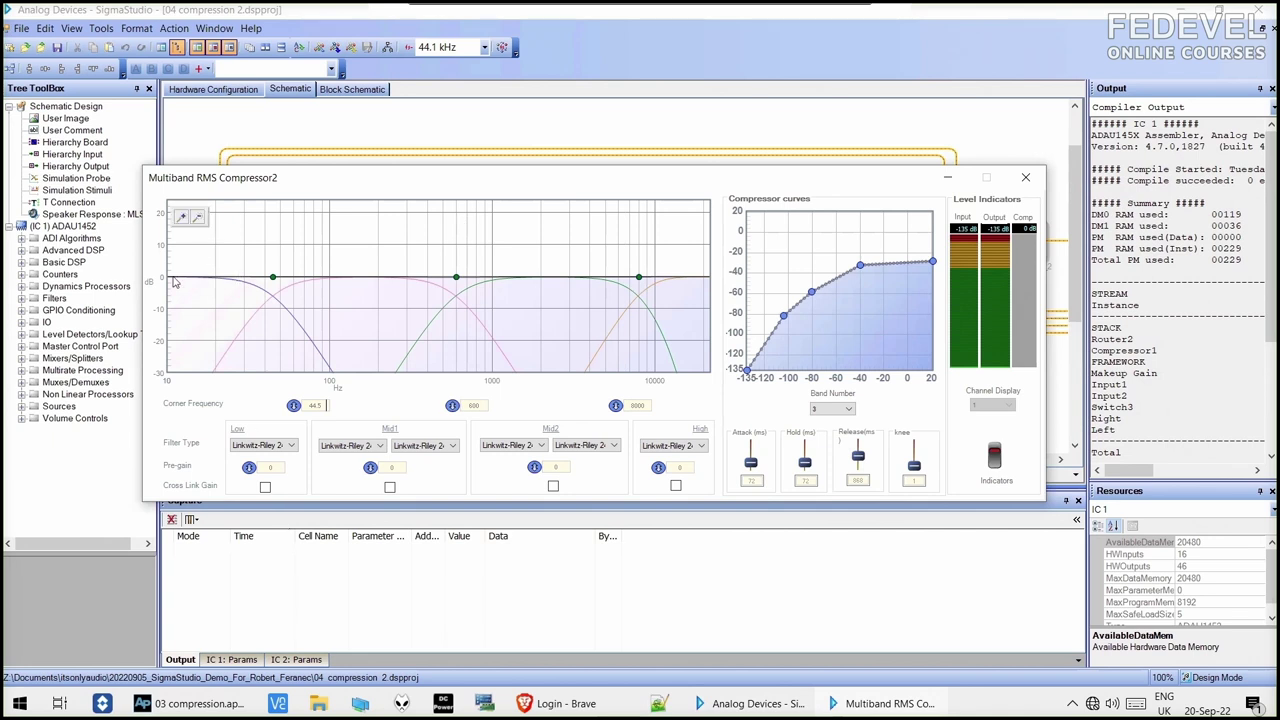
click(845, 409)
click(838, 421)
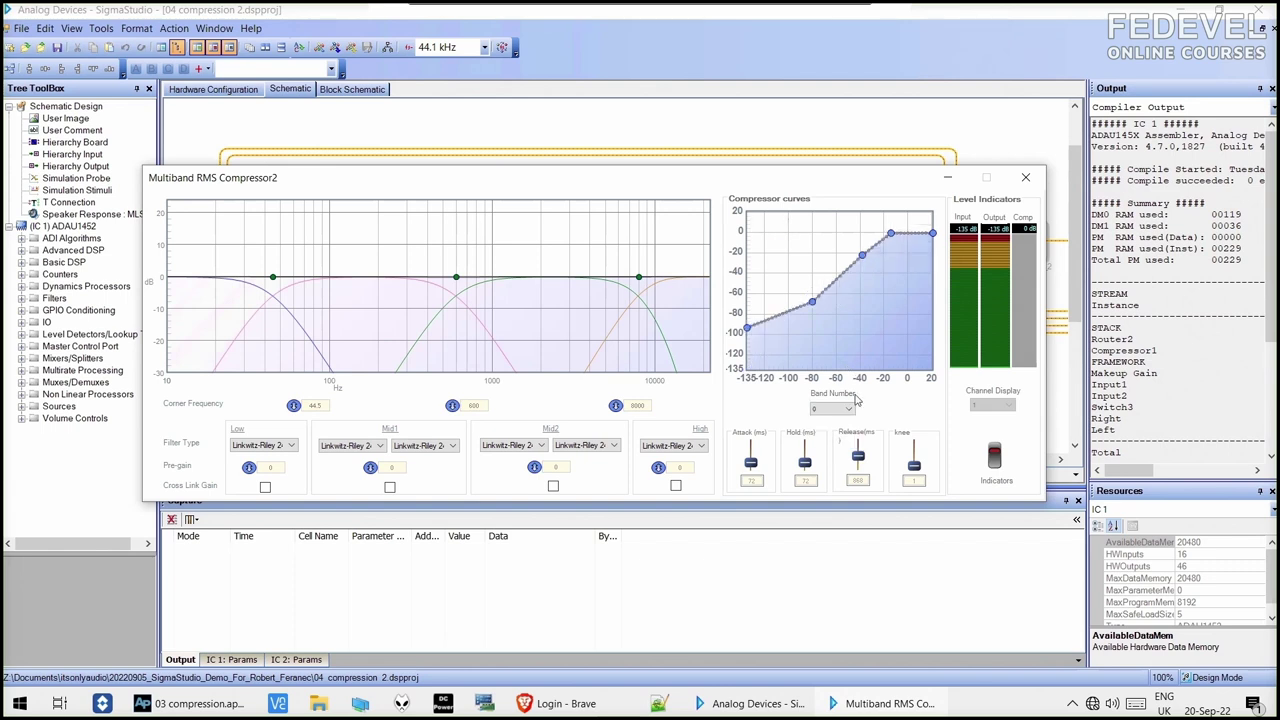
click(846, 409)
click(838, 427)
click(847, 410)
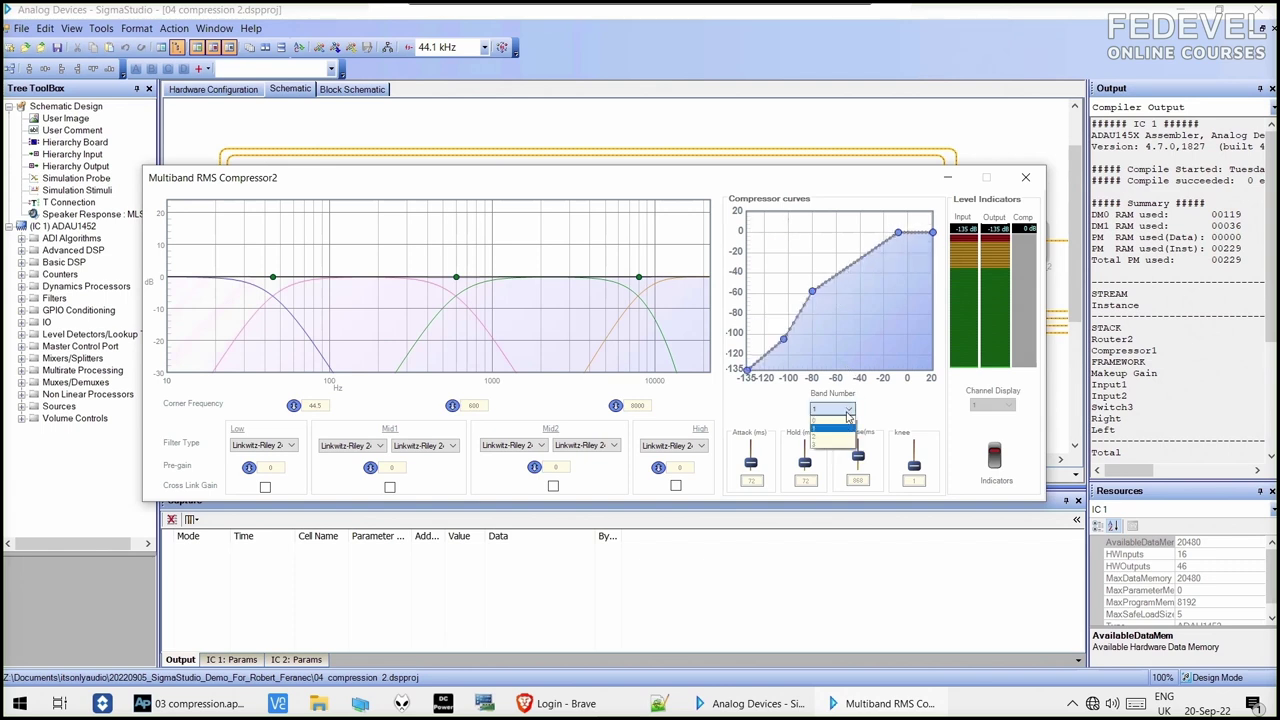
click(840, 435)
click(847, 410)
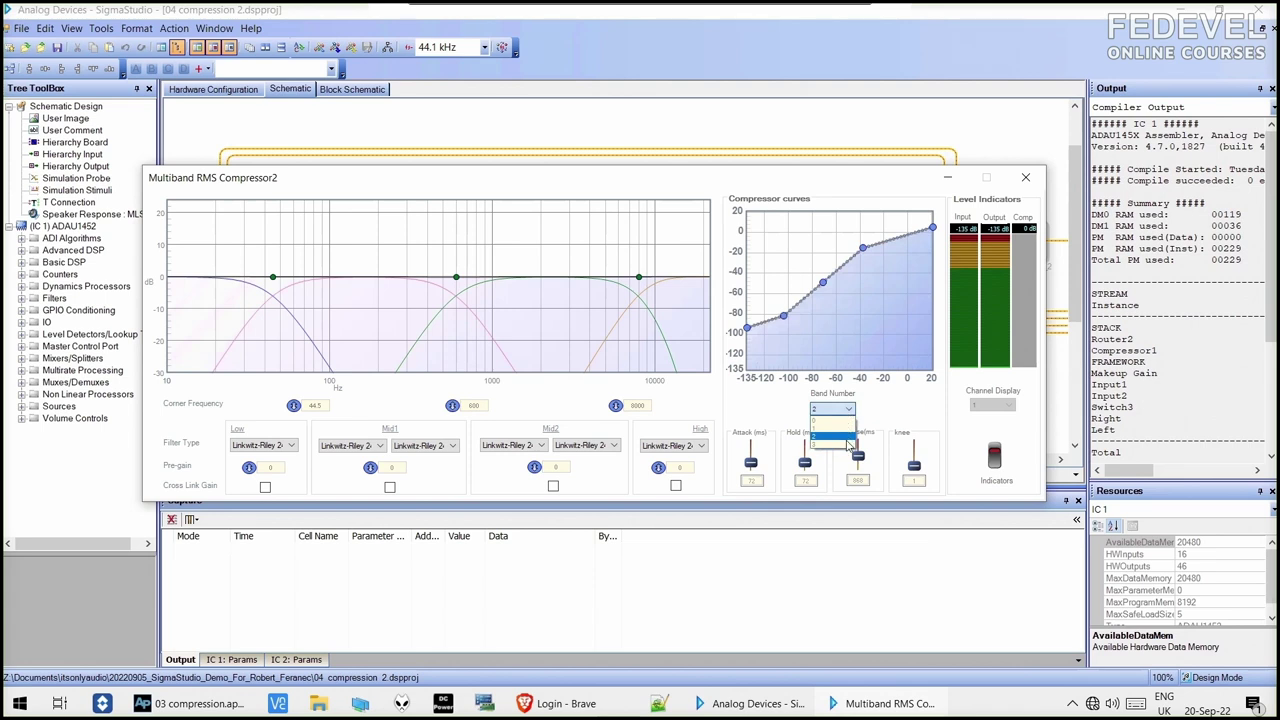
click(848, 445)
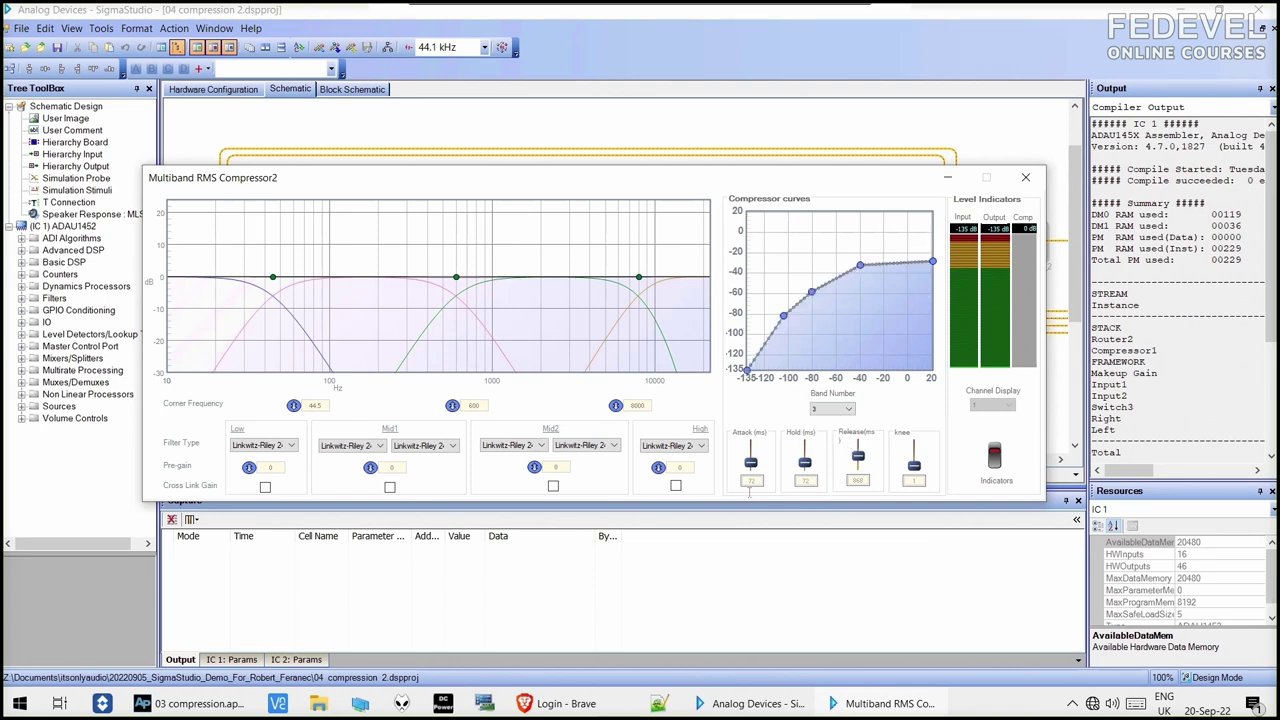
Reshape Compressor2's band 0 curve to about -38 dB at -60 dB input and flat at about -25 dB above -4 dB input.
click(847, 410)
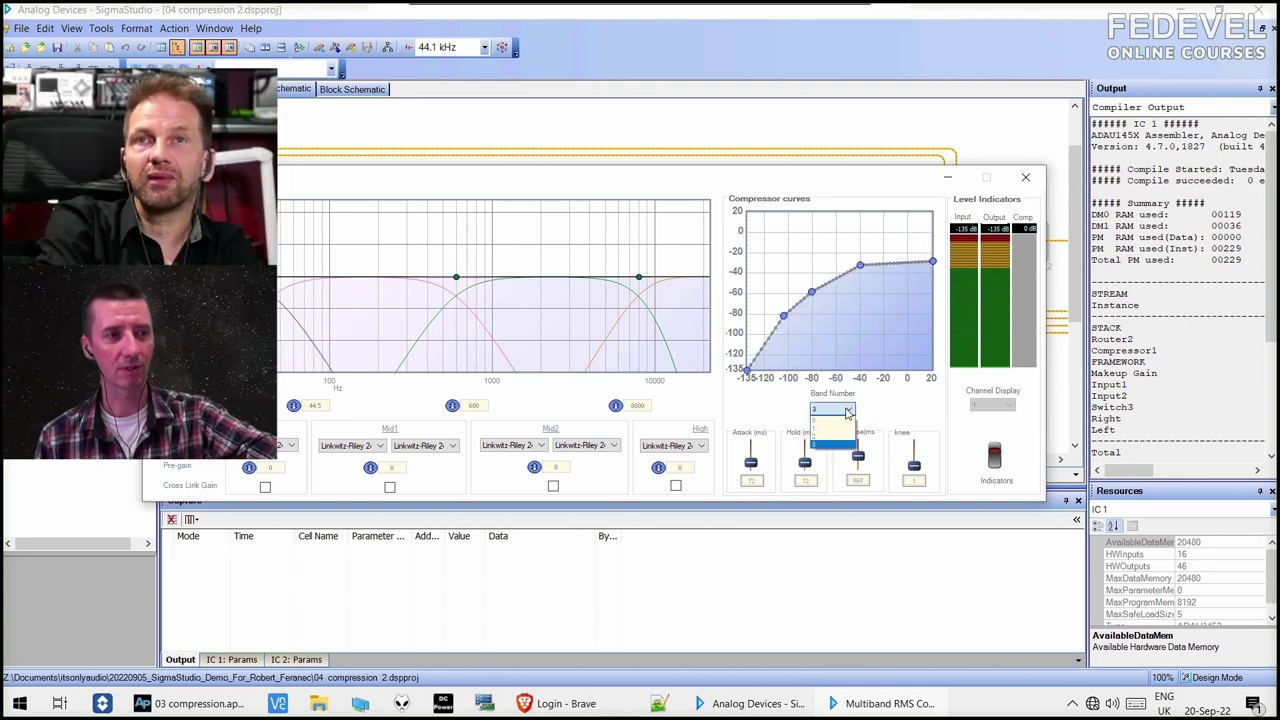
click(849, 420)
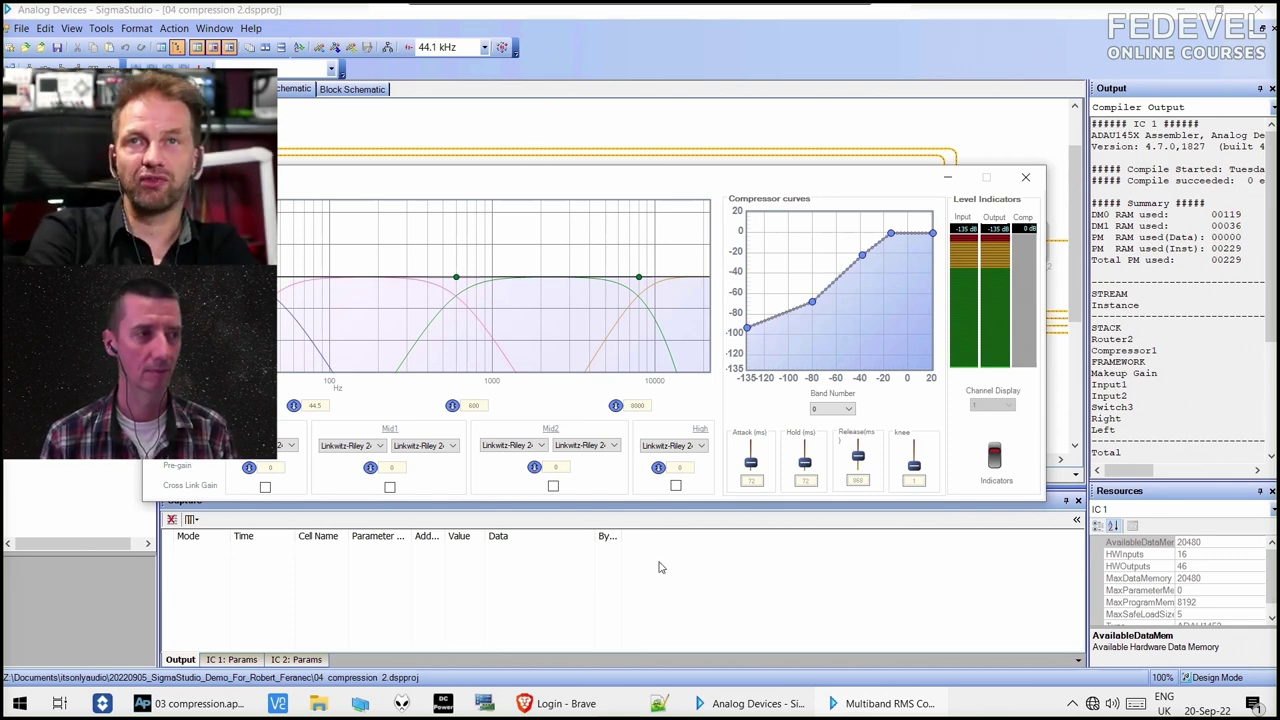
click(848, 409)
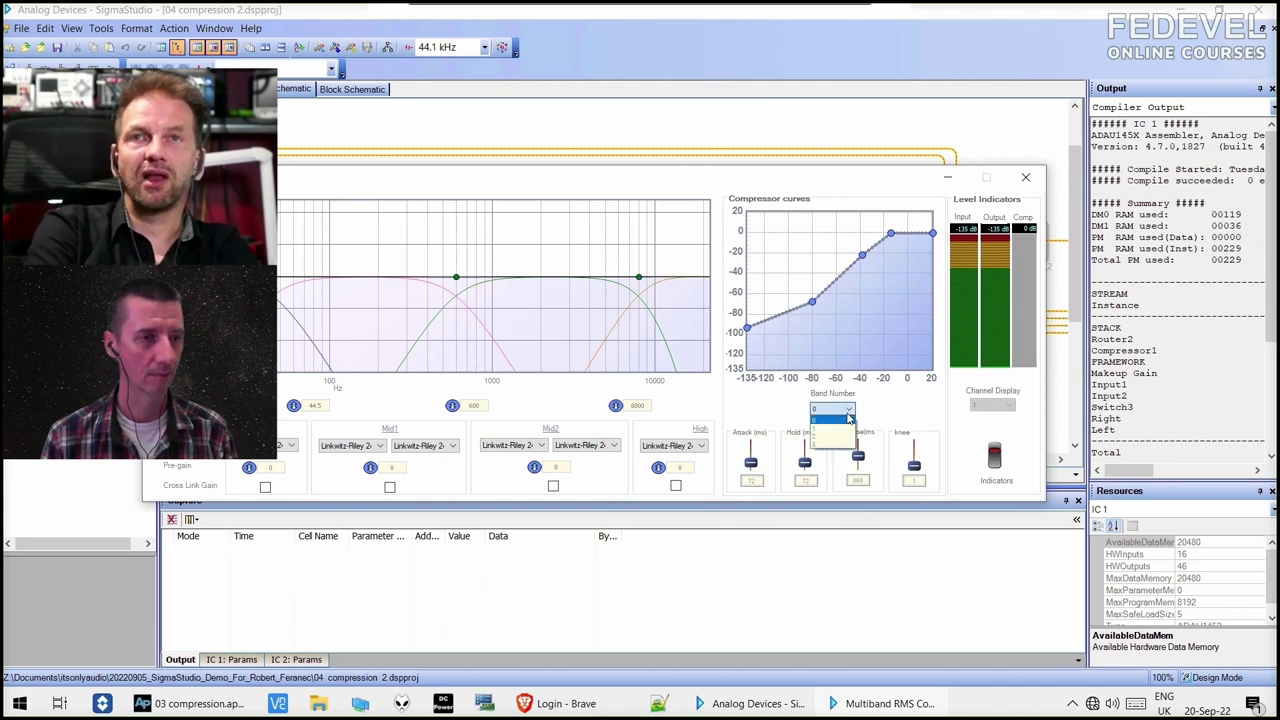
click(848, 419)
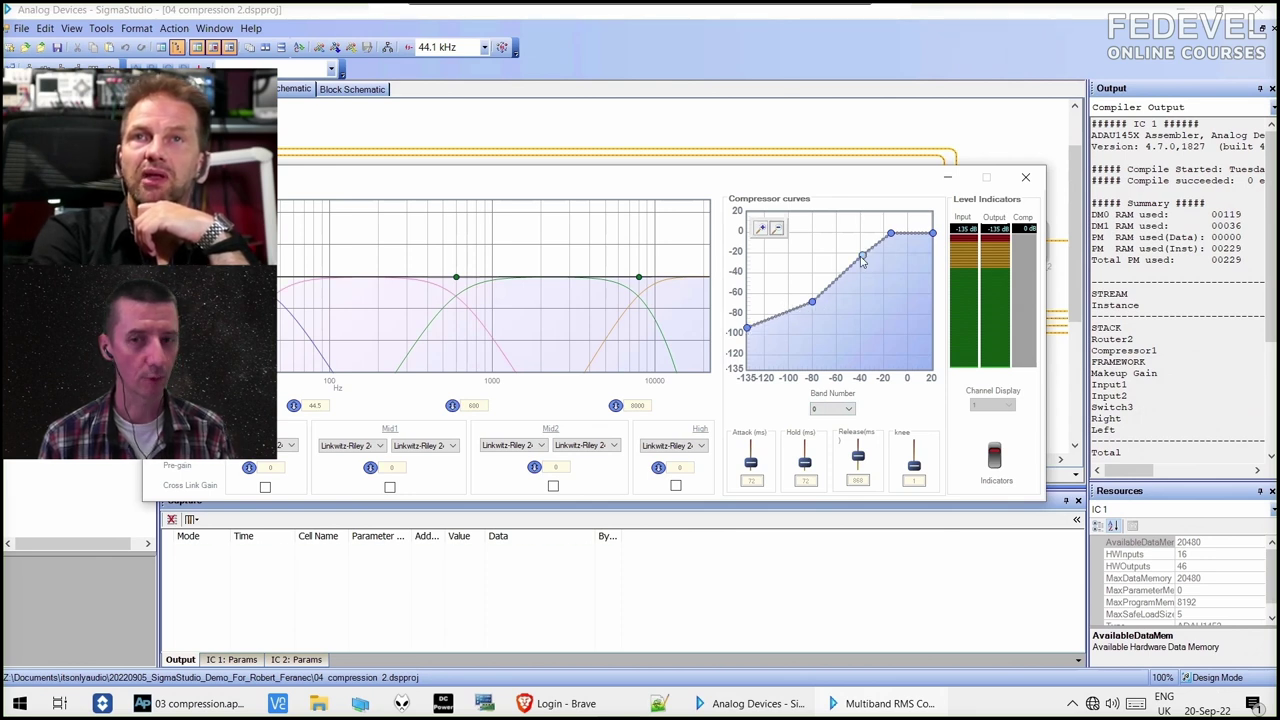
drag(861, 255, 904, 251)
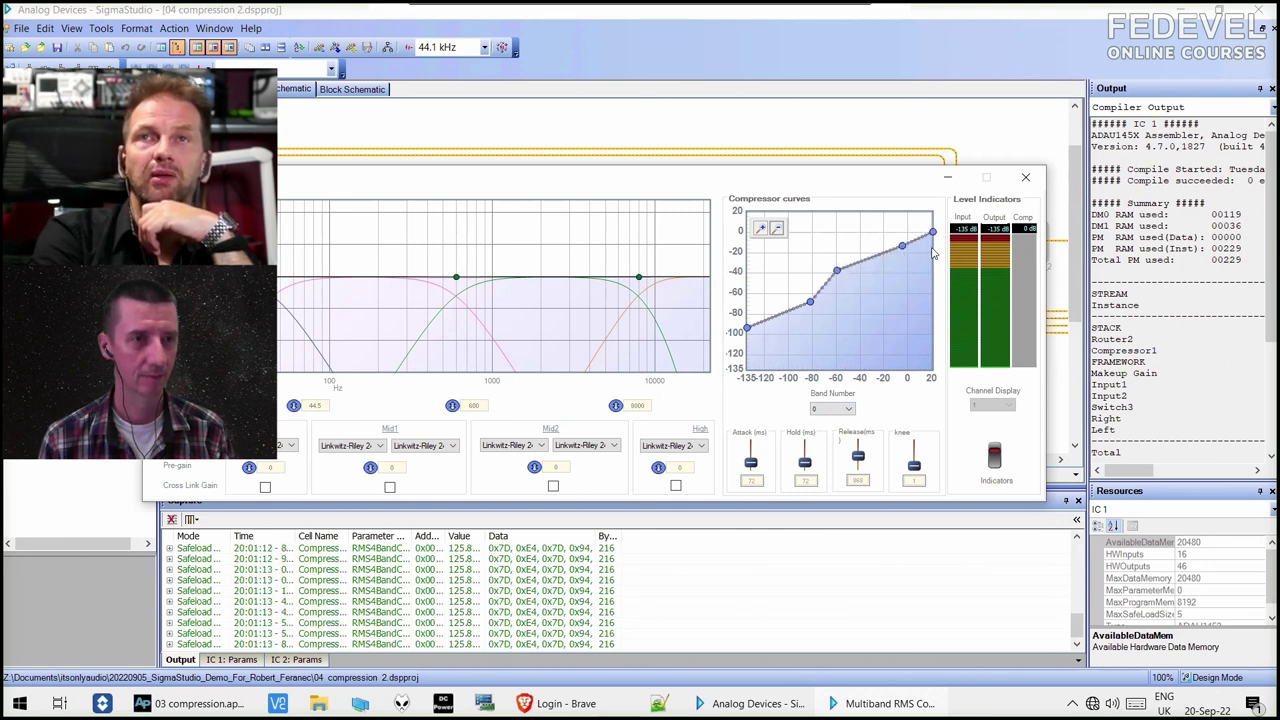
drag(933, 234, 934, 258)
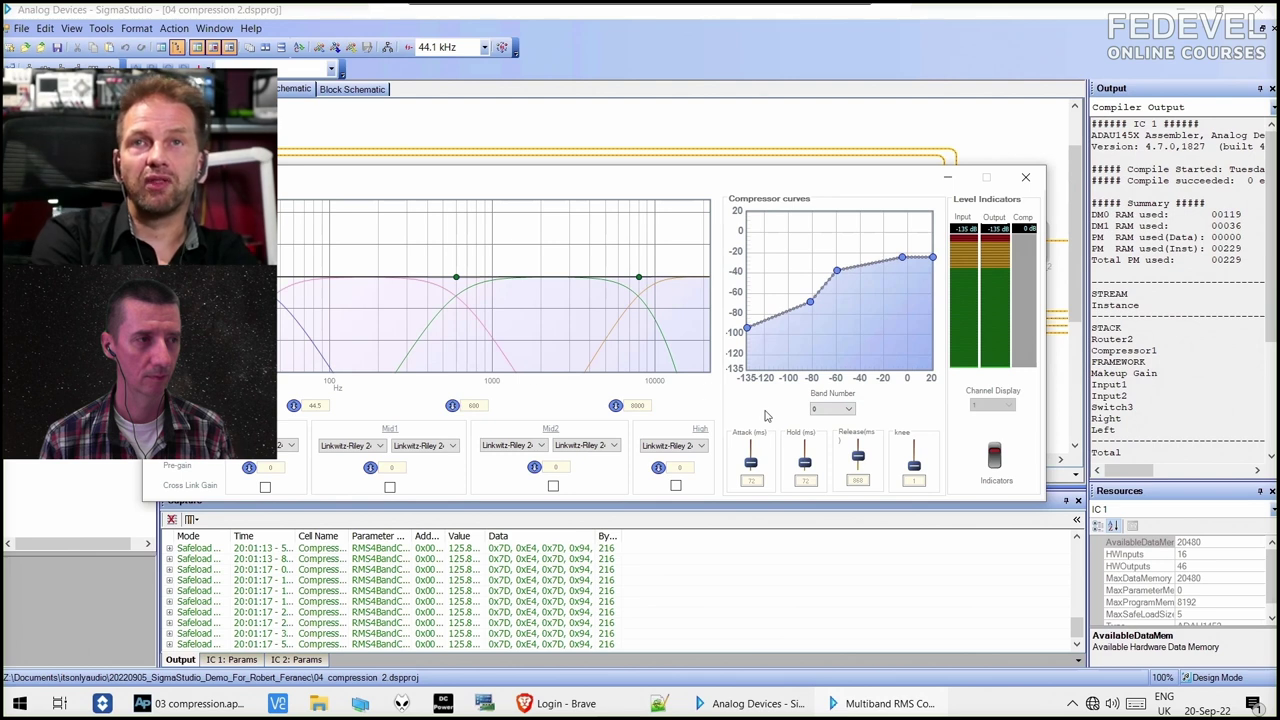
Reshape Compressor2's band 1 curve to about -70 dB at -66 dB input and flat at about -22 dB above -12 dB input.
click(832, 409)
click(832, 431)
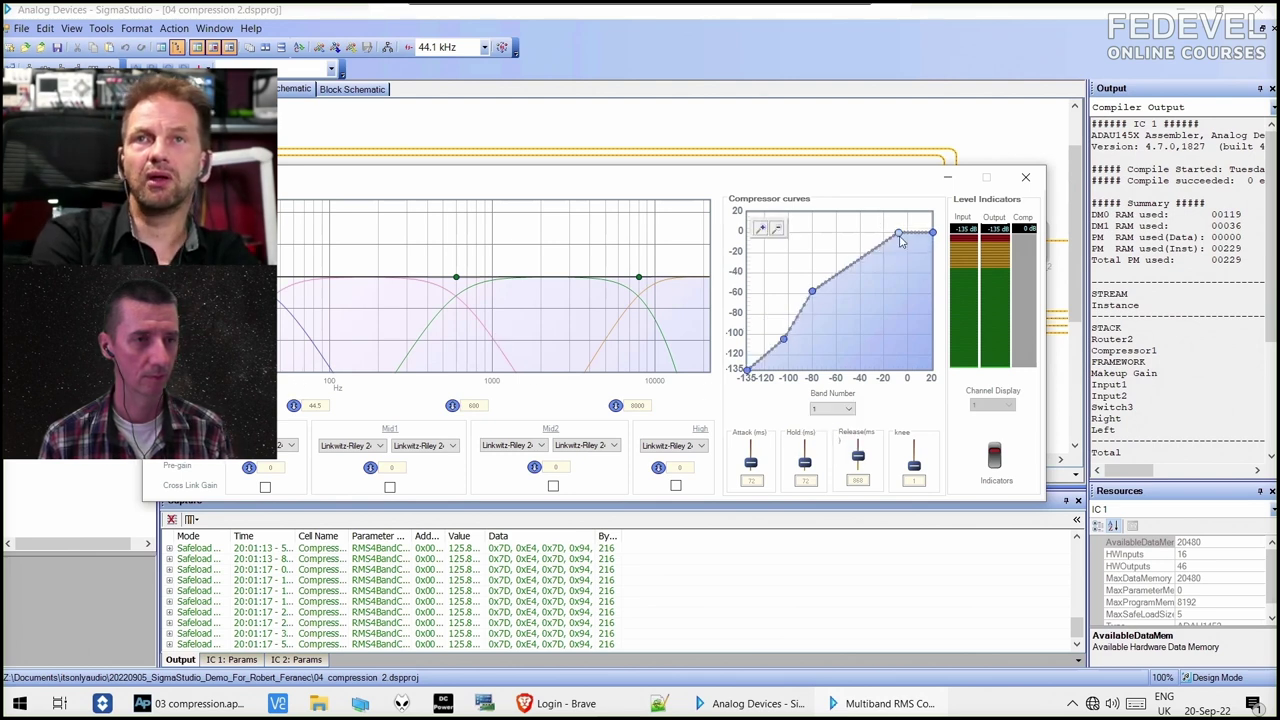
click(832, 409)
click(832, 424)
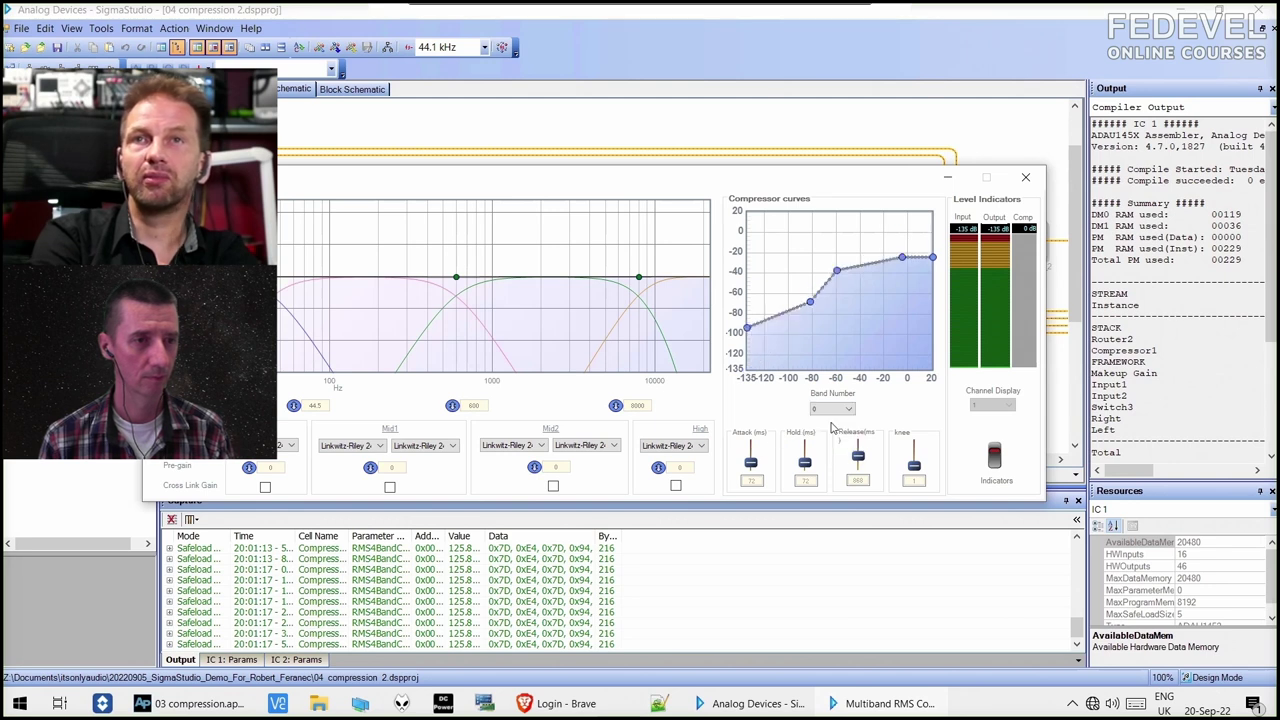
click(840, 409)
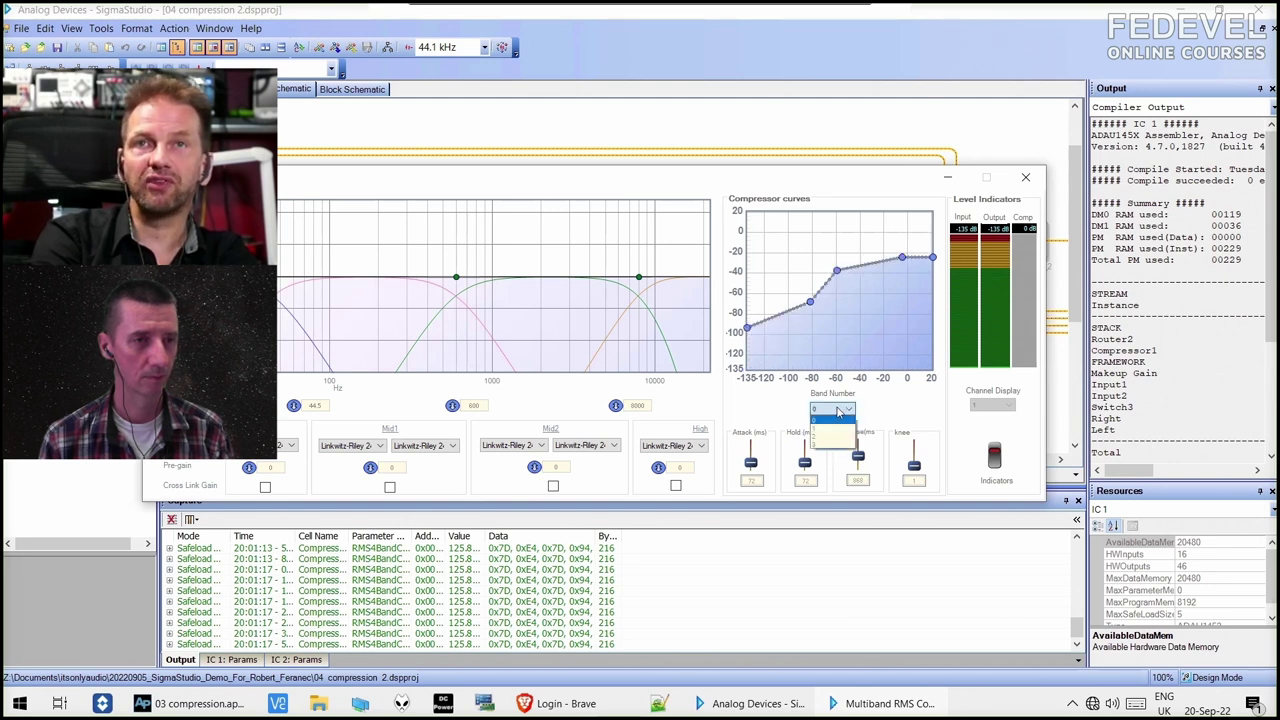
click(832, 434)
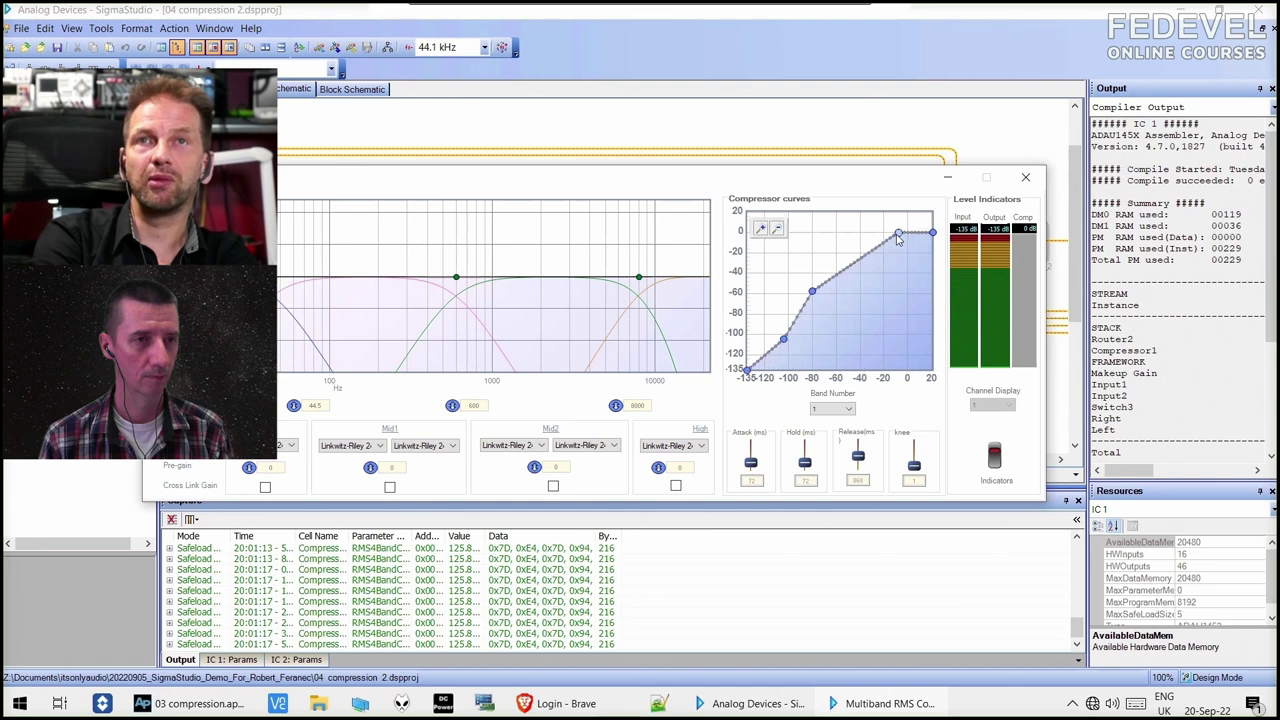
drag(898, 232, 932, 250)
drag(813, 292, 829, 302)
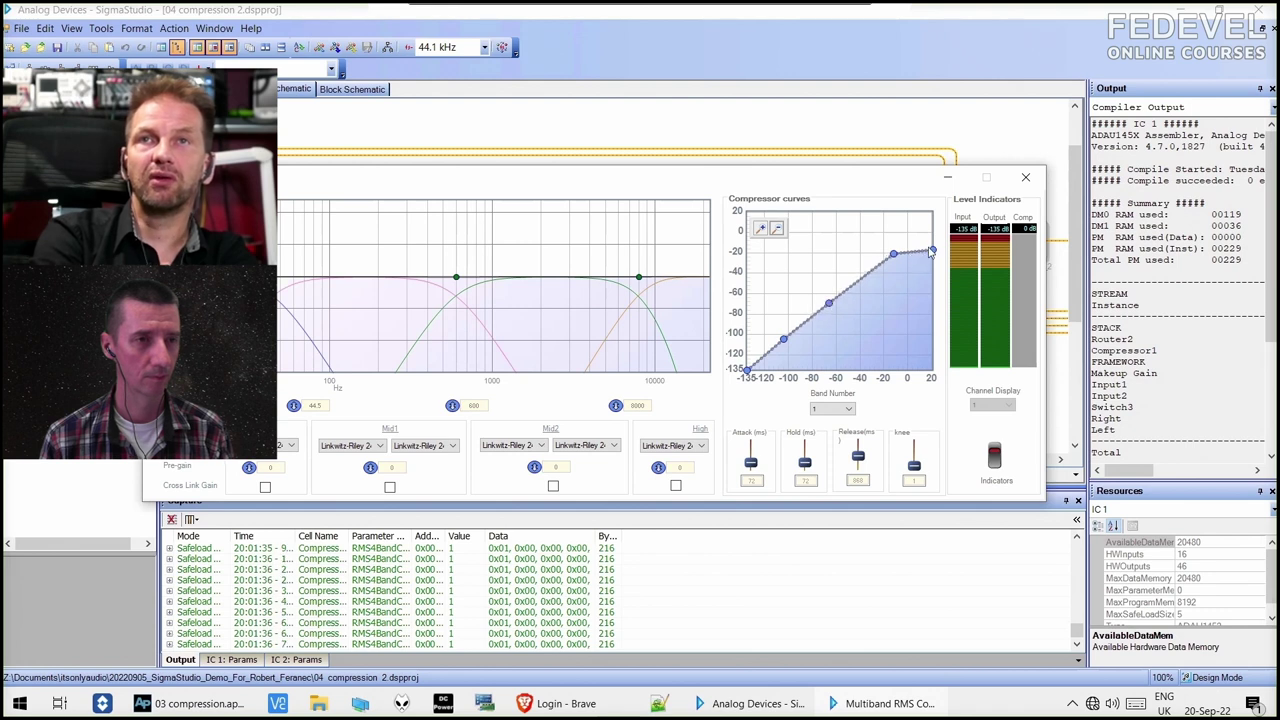
drag(931, 250, 932, 255)
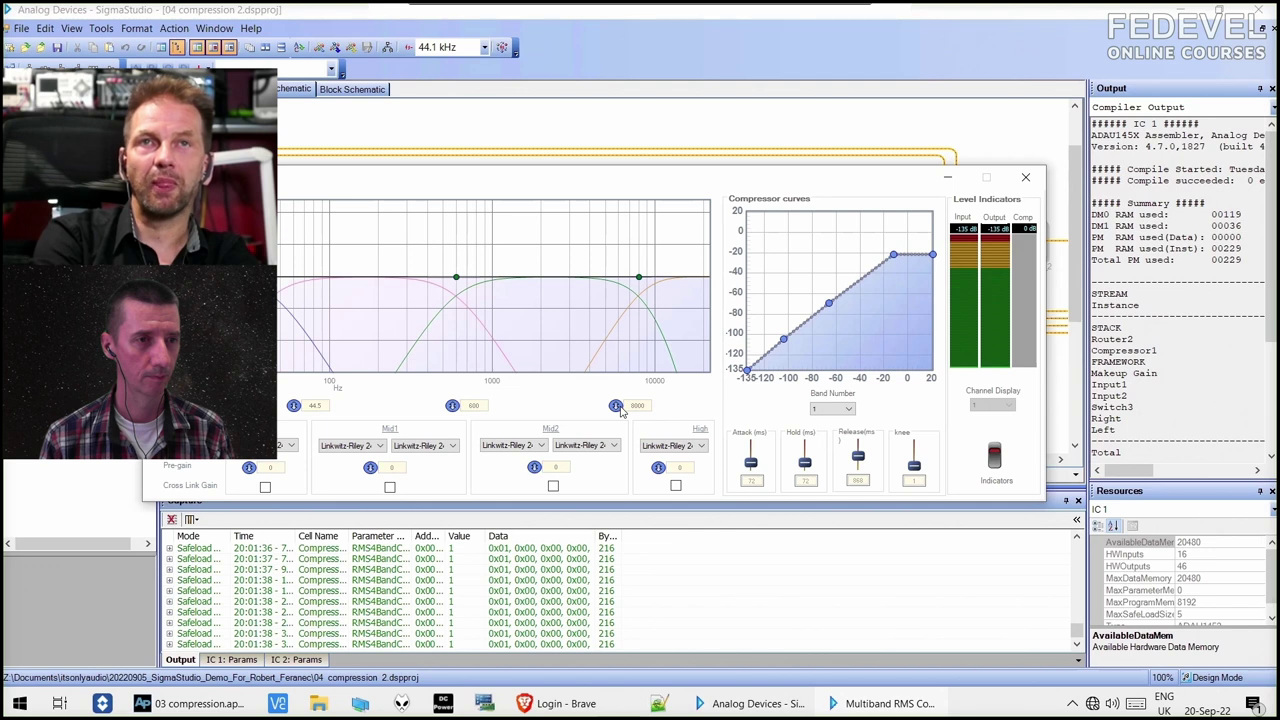
Reshape Compressor2's band 2 curve to about -63 dB at -81 input, -38 dB at -58, -14 dB at -14 and -7 dB at 20.
click(824, 410)
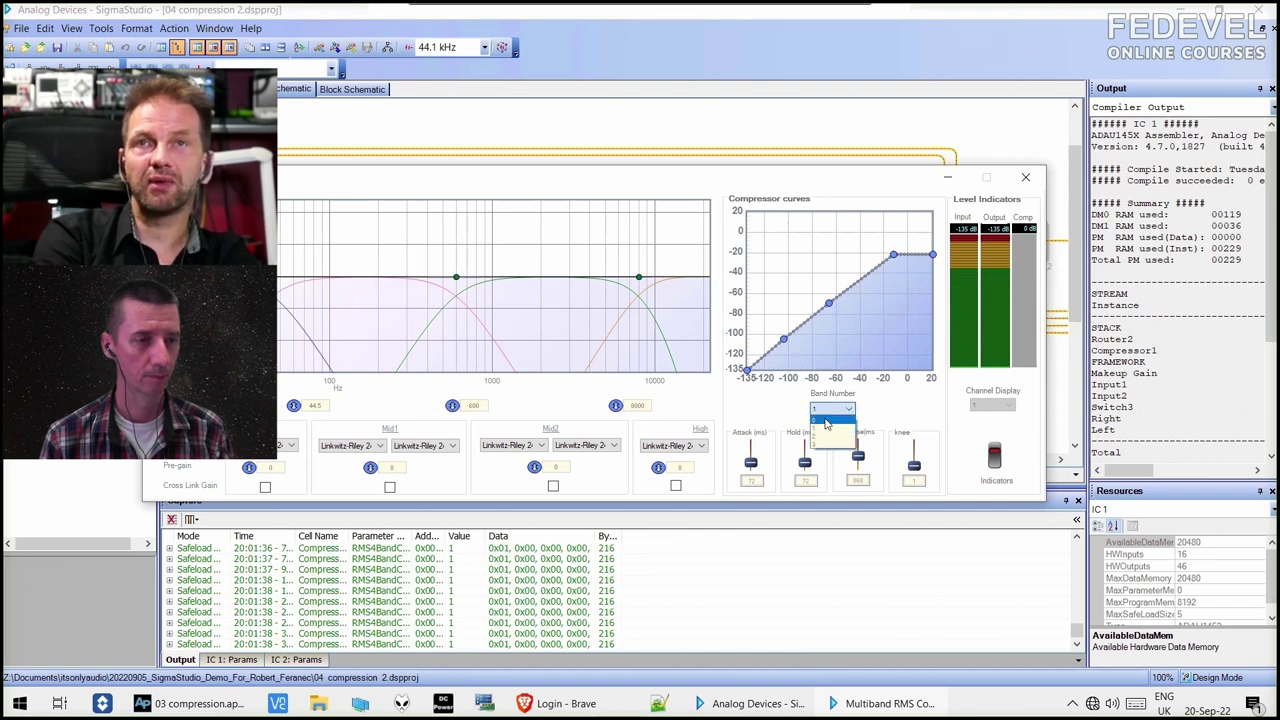
click(830, 428)
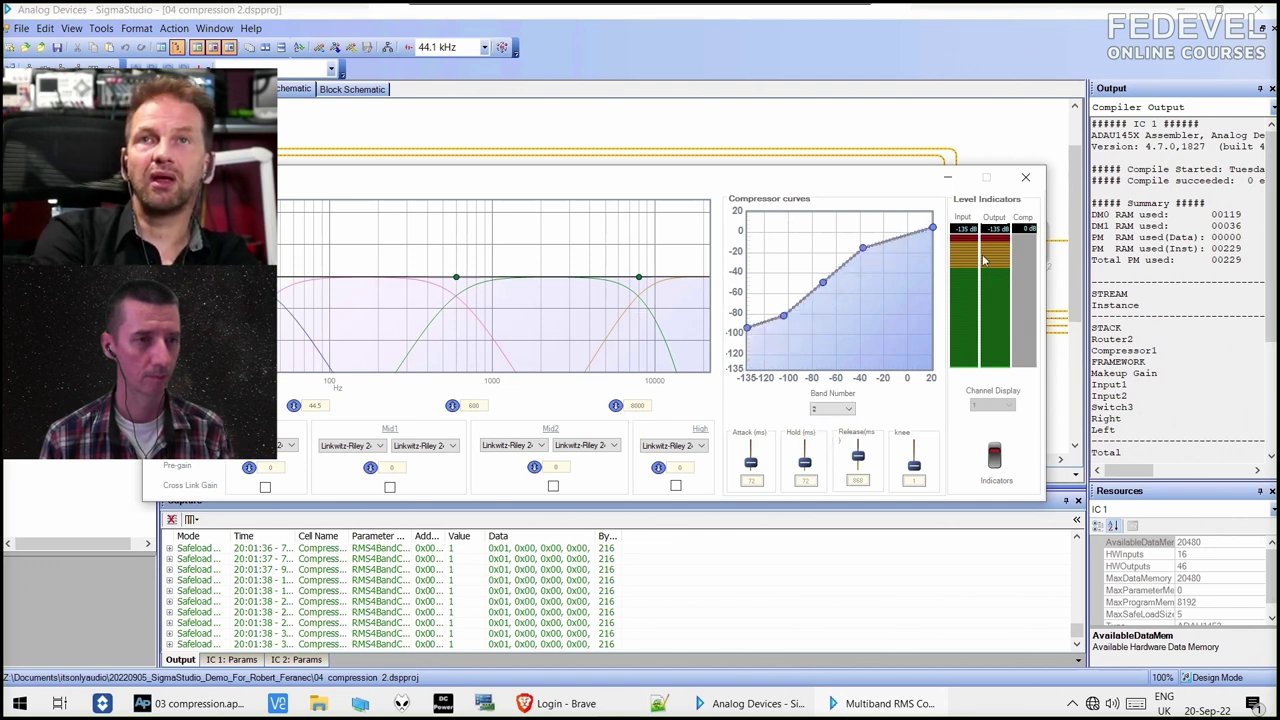
drag(933, 229, 866, 253)
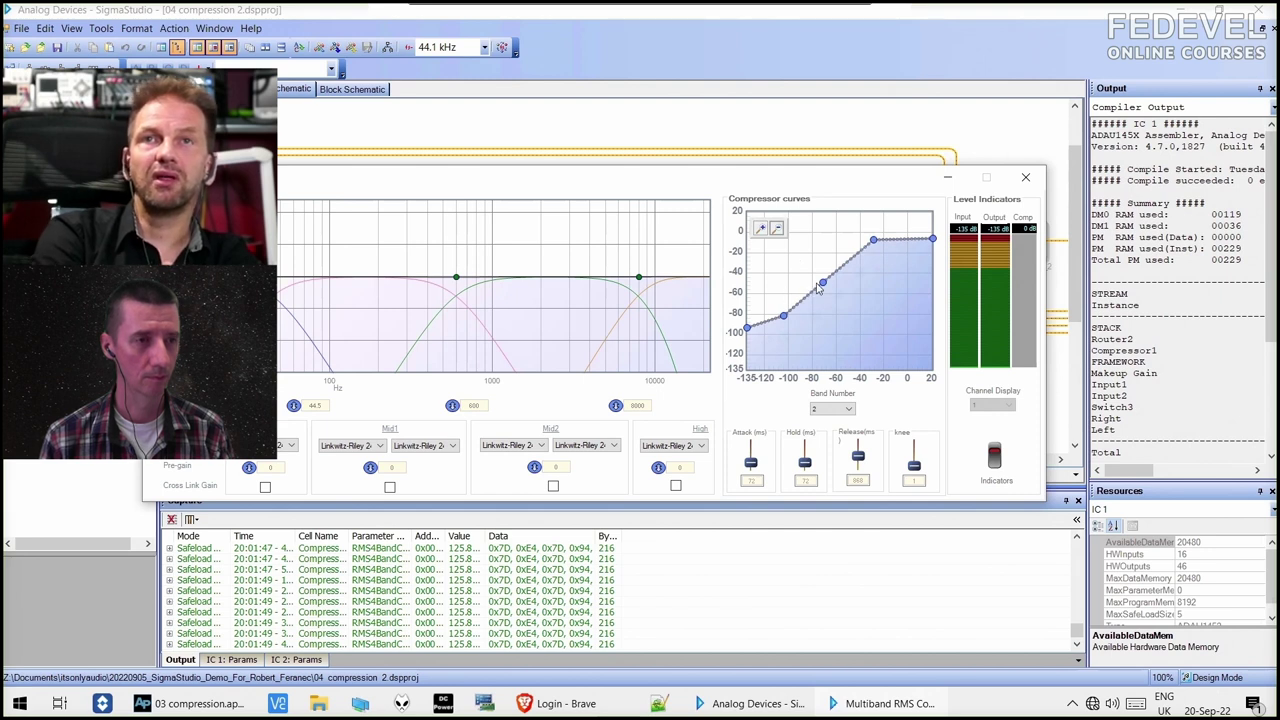
drag(784, 316, 815, 333)
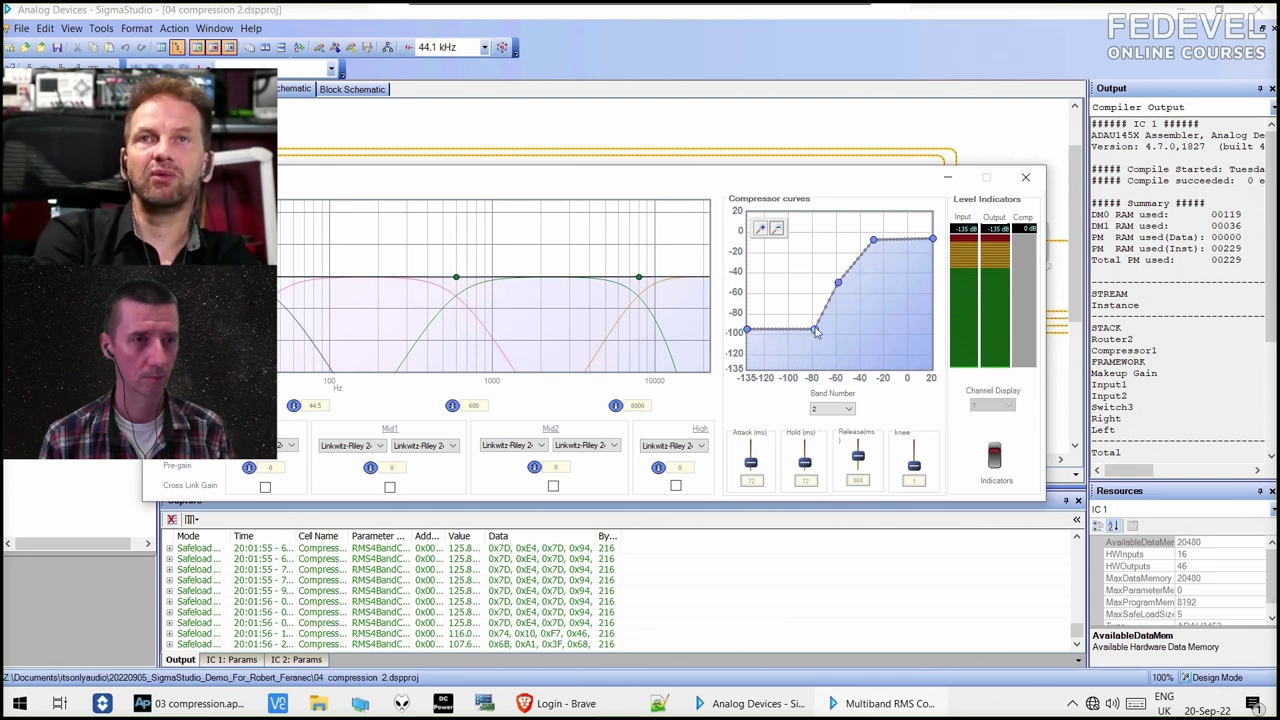
drag(813, 329, 808, 329)
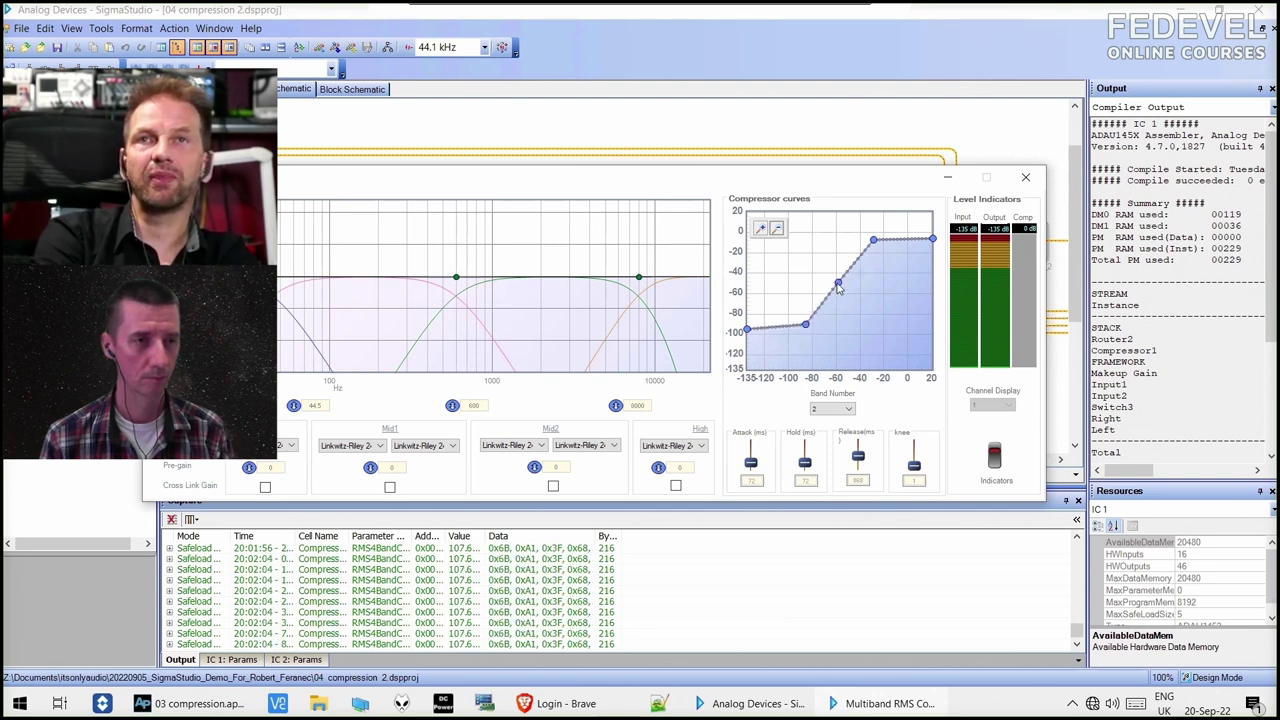
drag(838, 285, 890, 246)
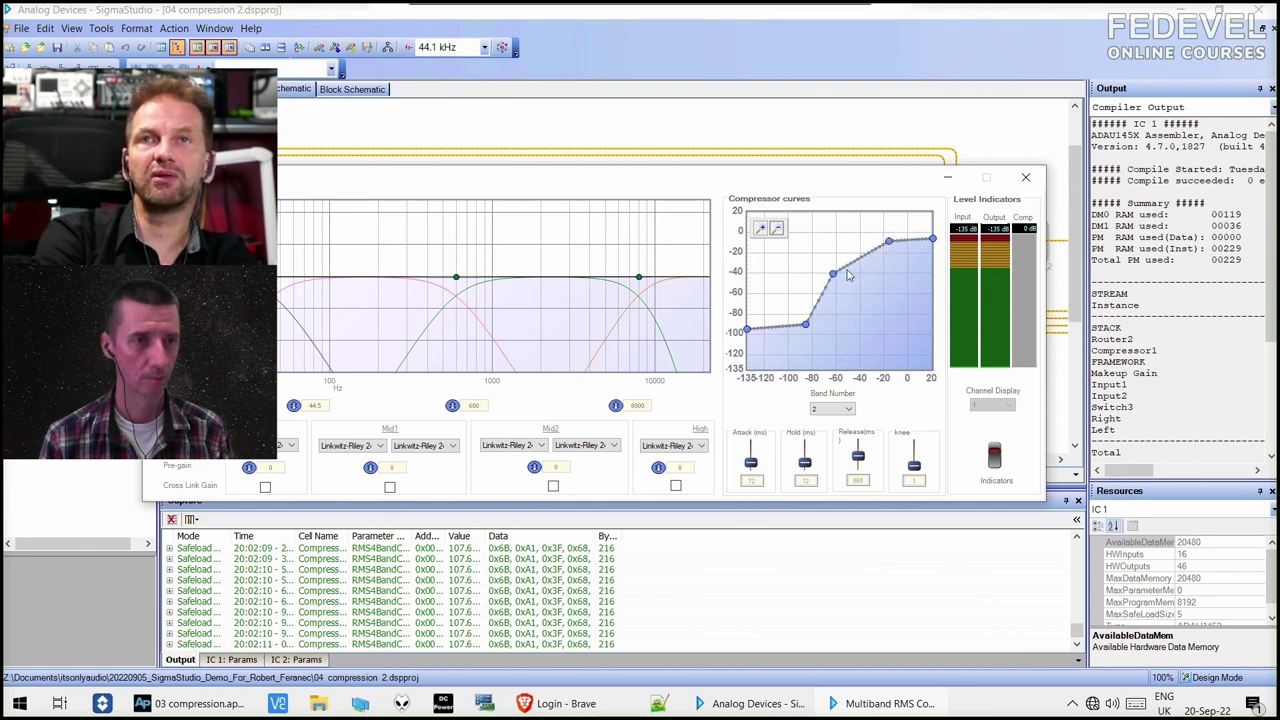
drag(815, 318, 837, 270)
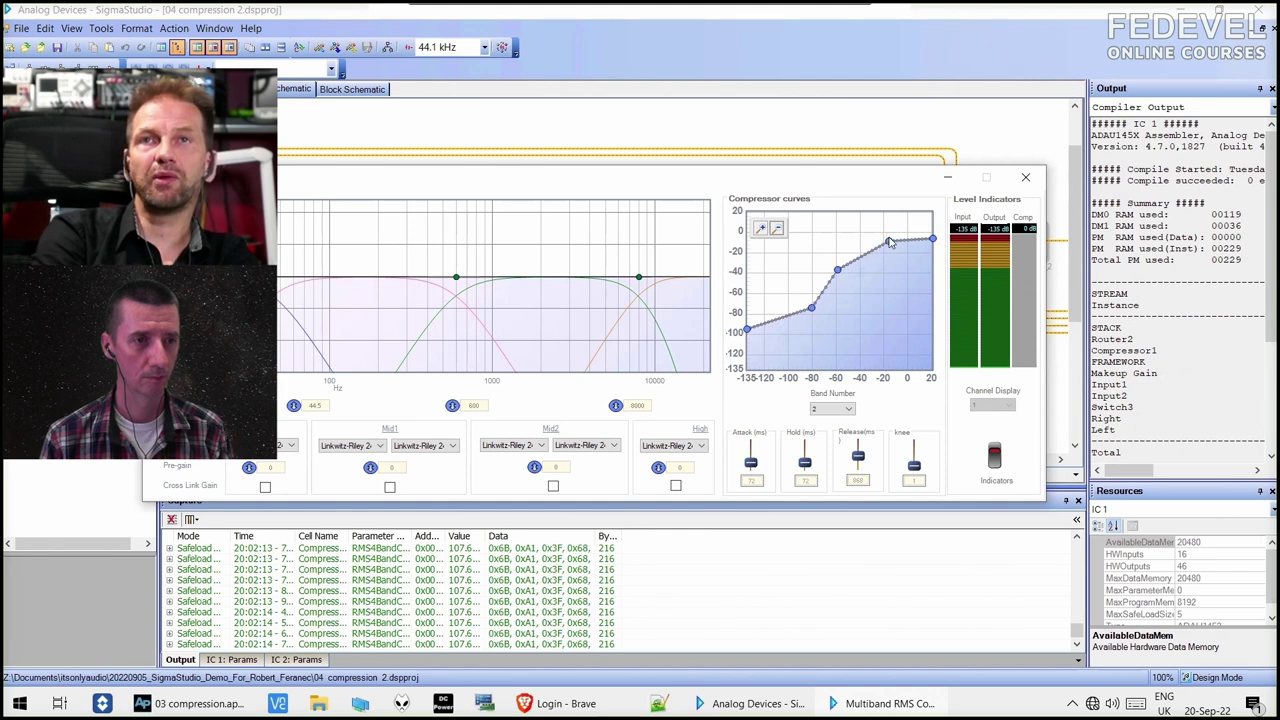
drag(890, 243, 889, 245)
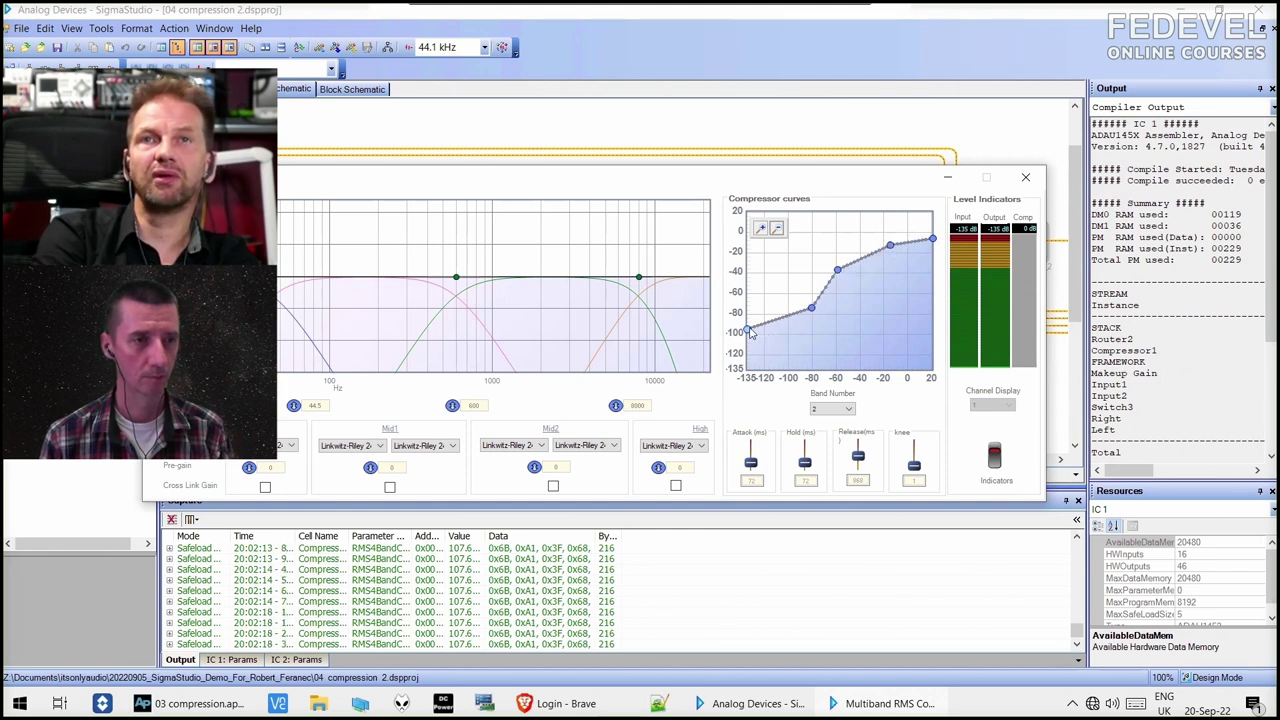
drag(749, 329, 810, 297)
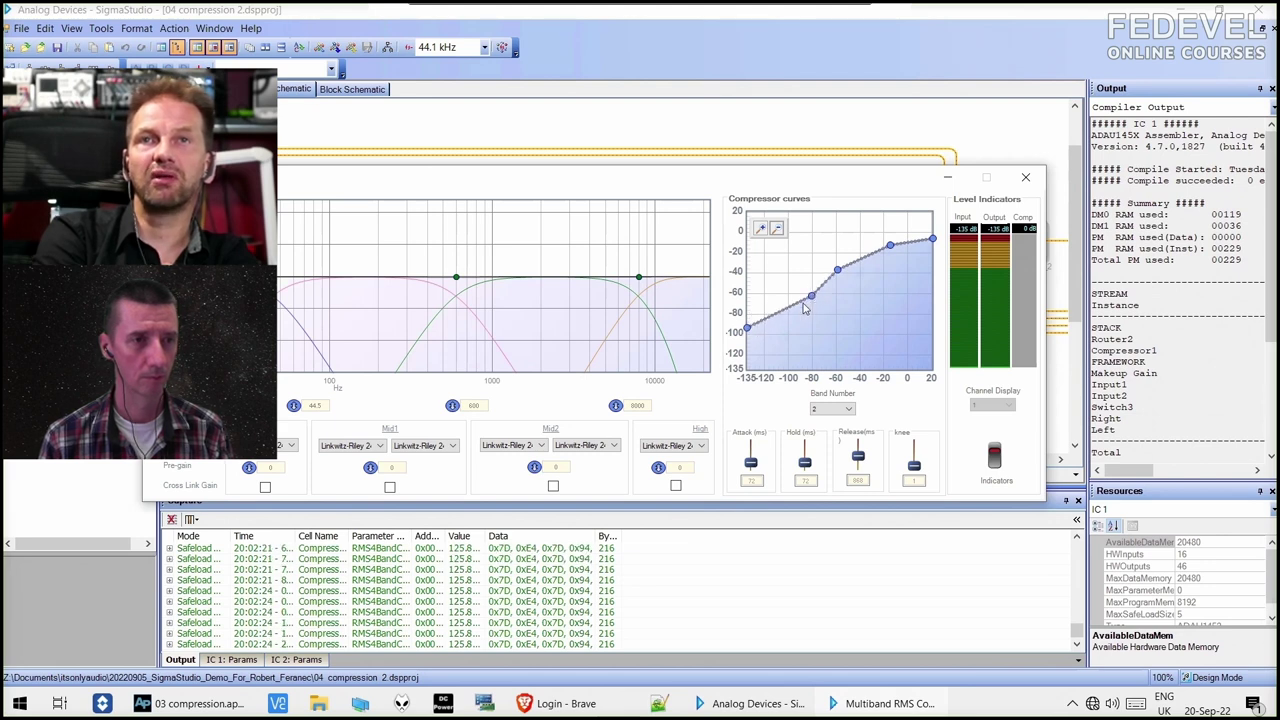
drag(748, 329, 750, 326)
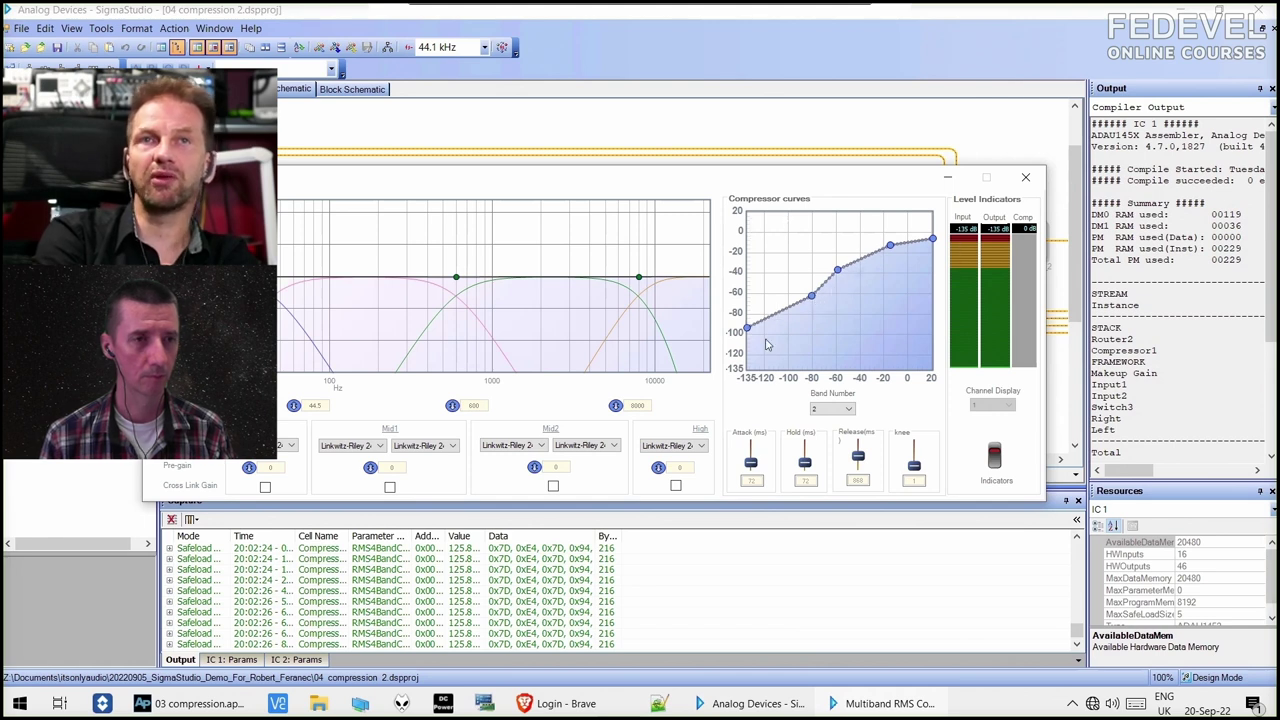
Reshape Compressor2's band 3 curve to about -35 dB at -31 dB input and about -32 dB at 20 dB input.
click(835, 409)
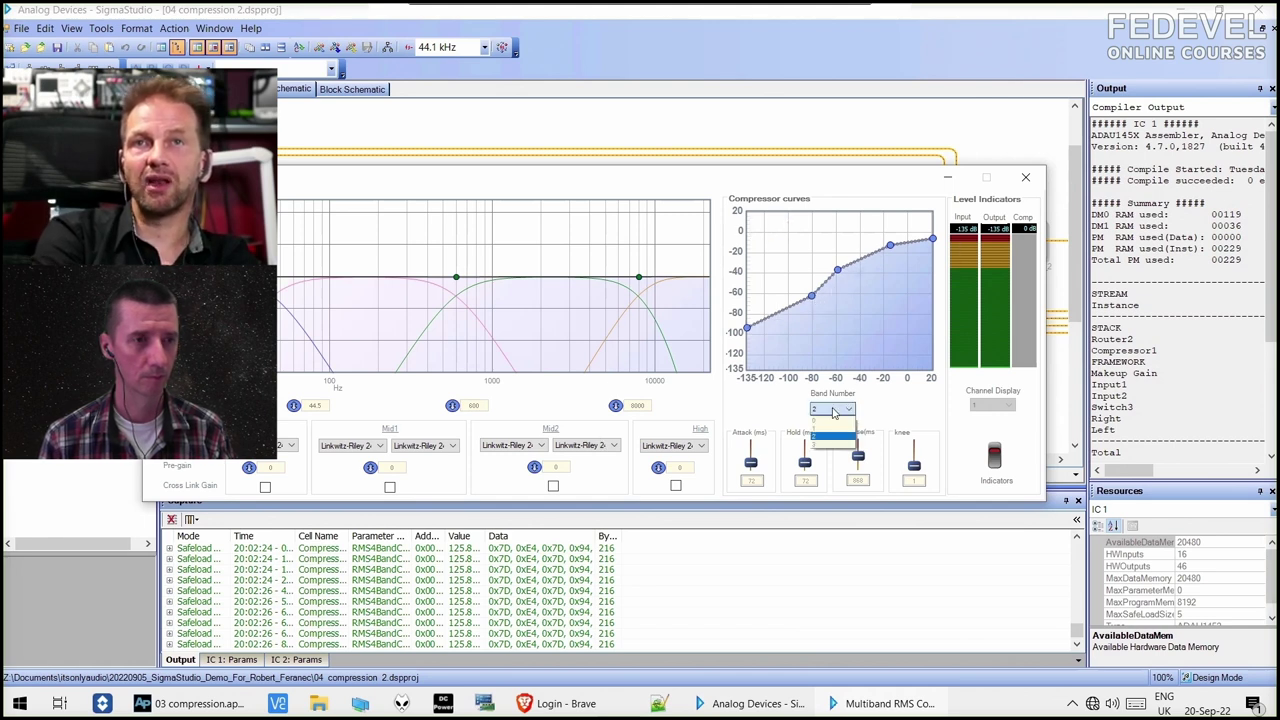
click(818, 446)
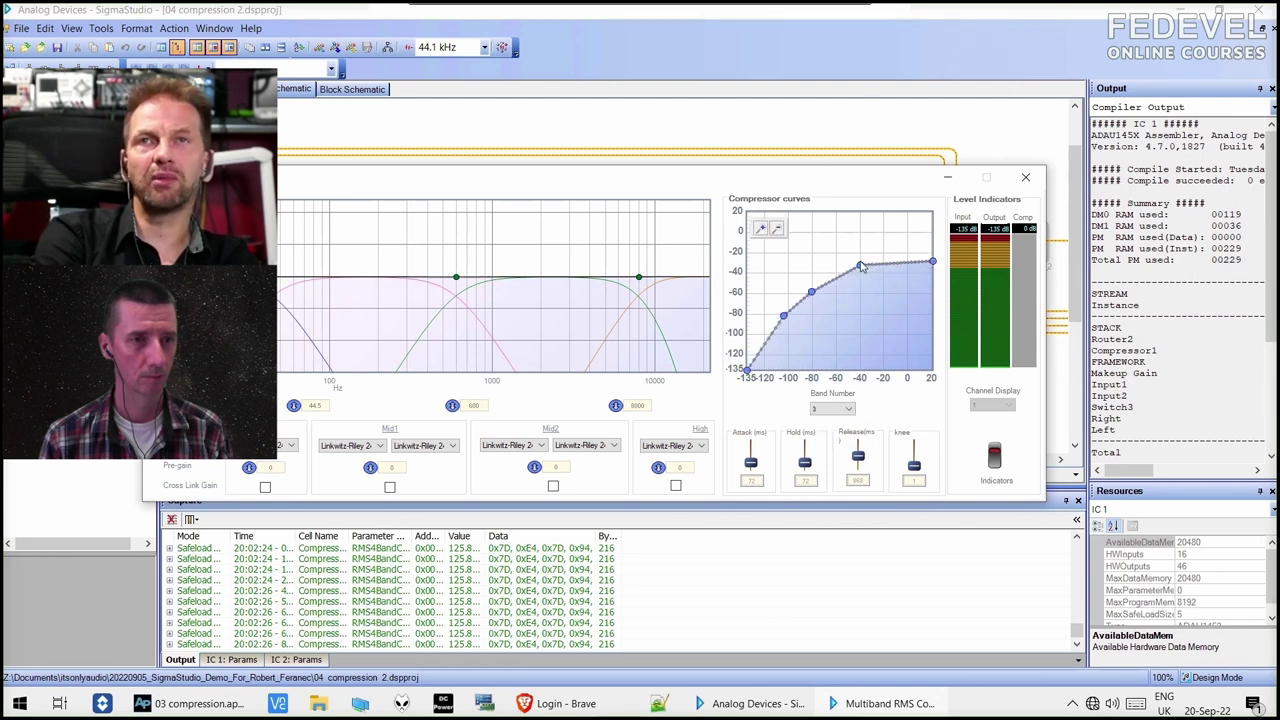
drag(862, 268, 869, 266)
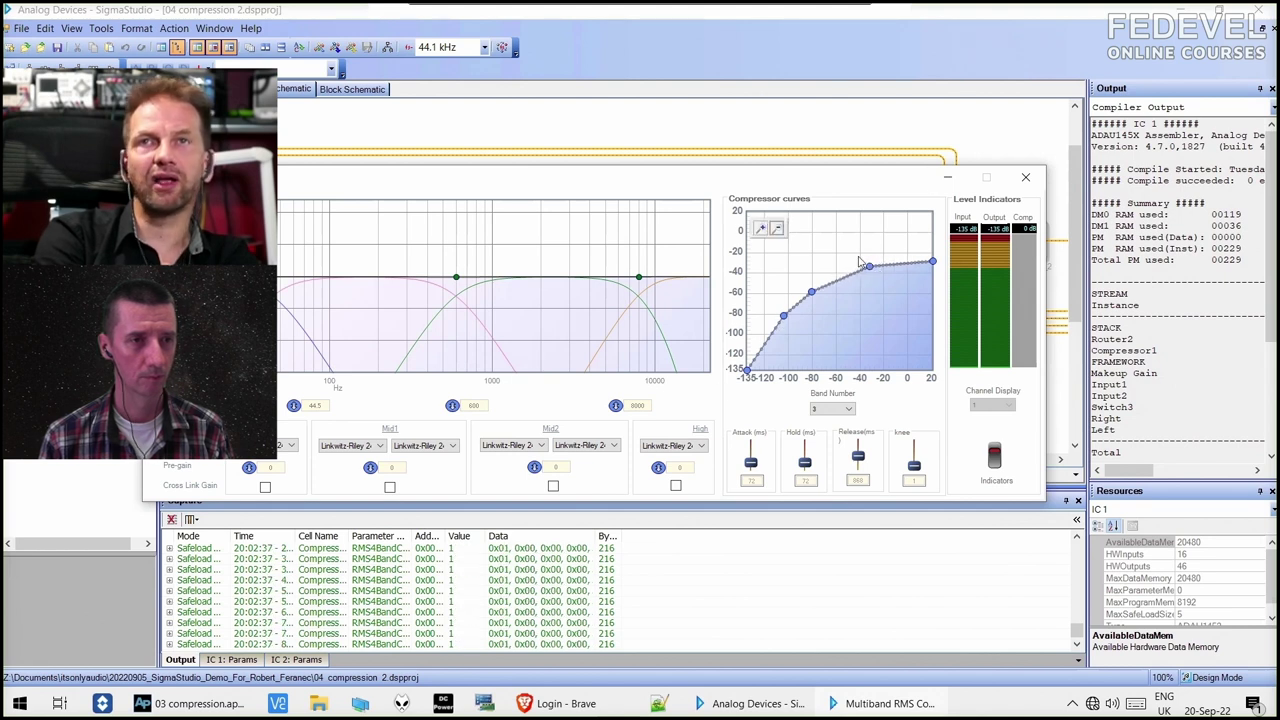
drag(933, 263, 932, 264)
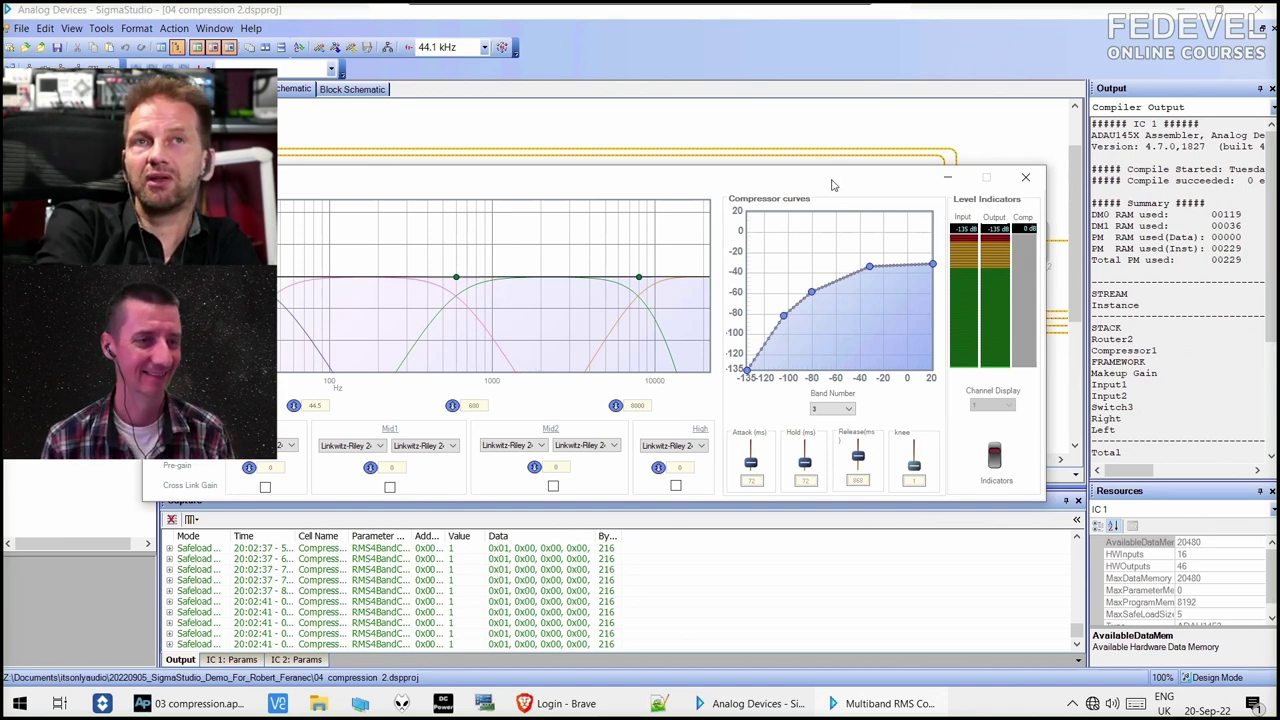
drag(833, 185, 824, 226)
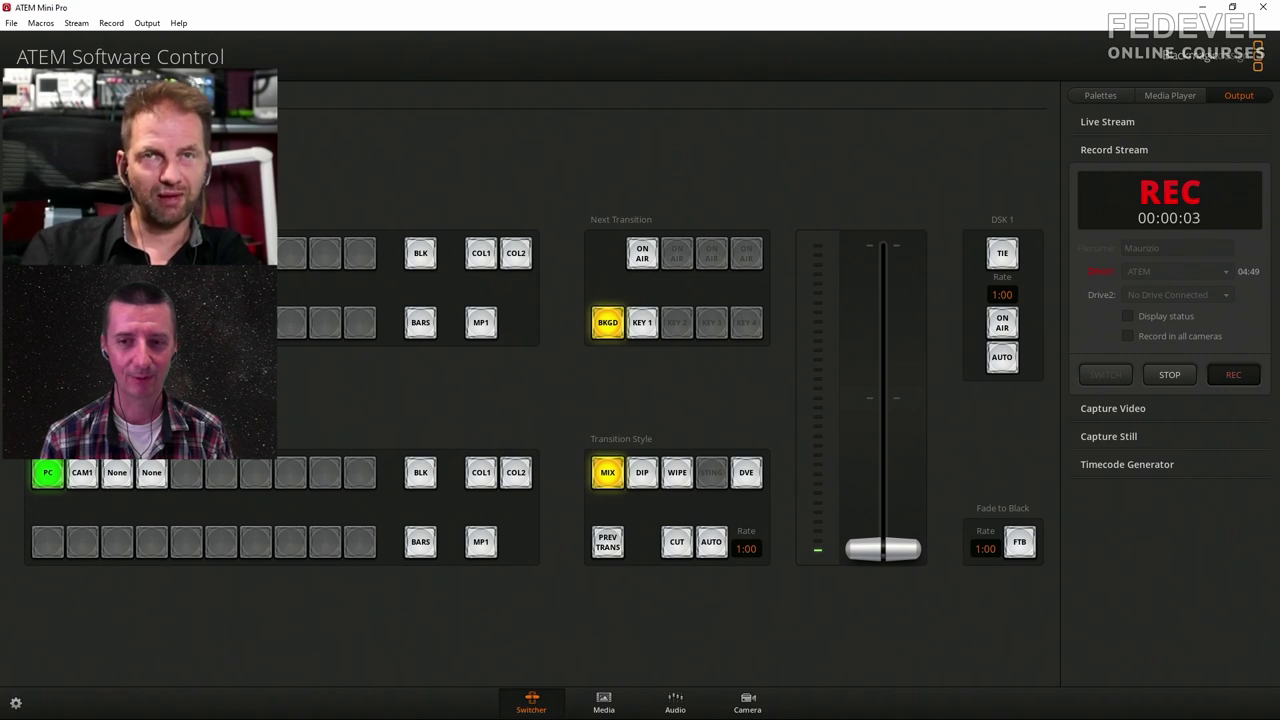
In ATEM Software Control, open Mic 2's audio dynamics and enable the limiter with a -14.4 threshold.
click(675, 703)
click(779, 228)
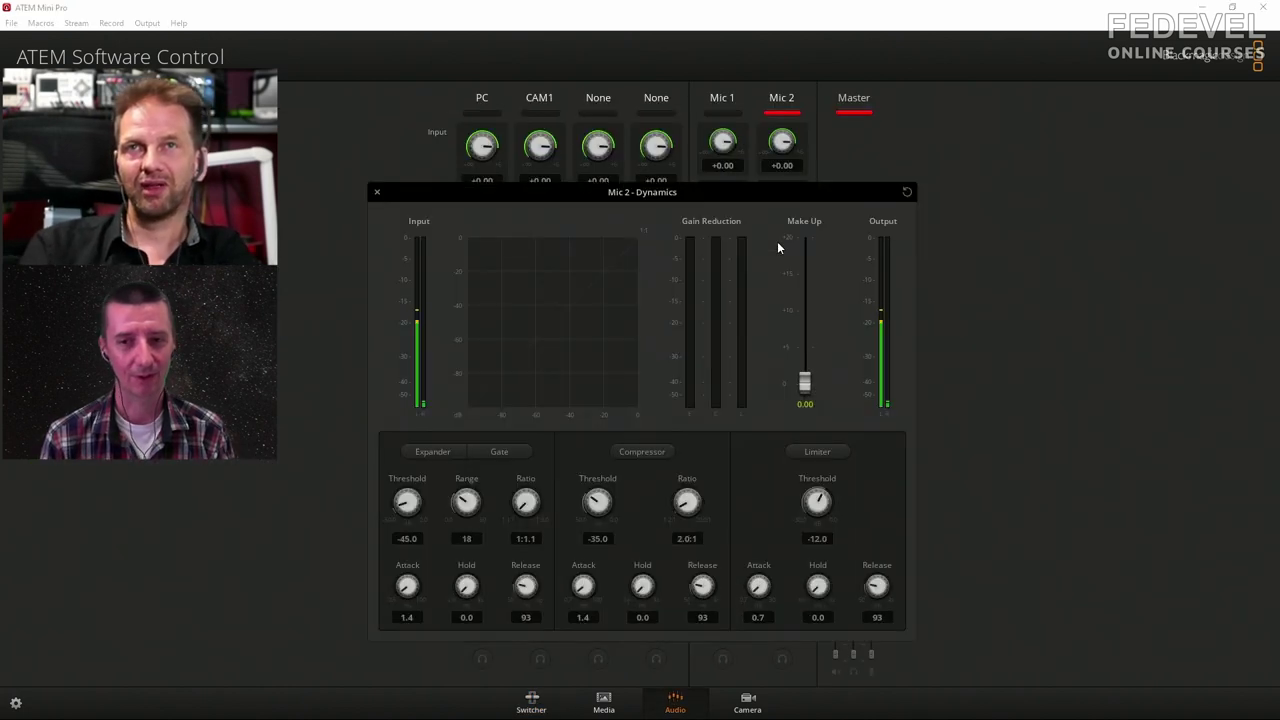
click(826, 451)
drag(818, 500, 690, 465)
Enable Mic 2's compressor with a -36.8 threshold and 3.1:1 ratio, and raise the make-up gain to 6.15.
click(639, 451)
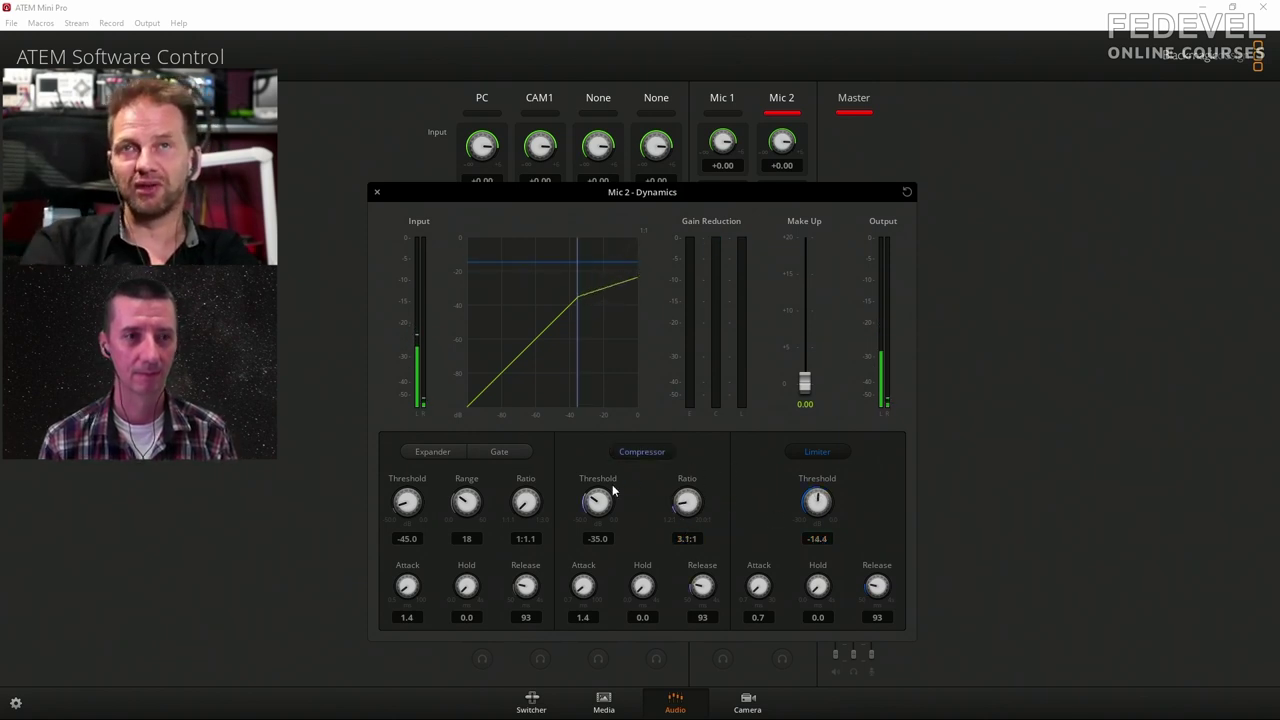
drag(613, 490, 683, 491)
drag(804, 380, 805, 337)
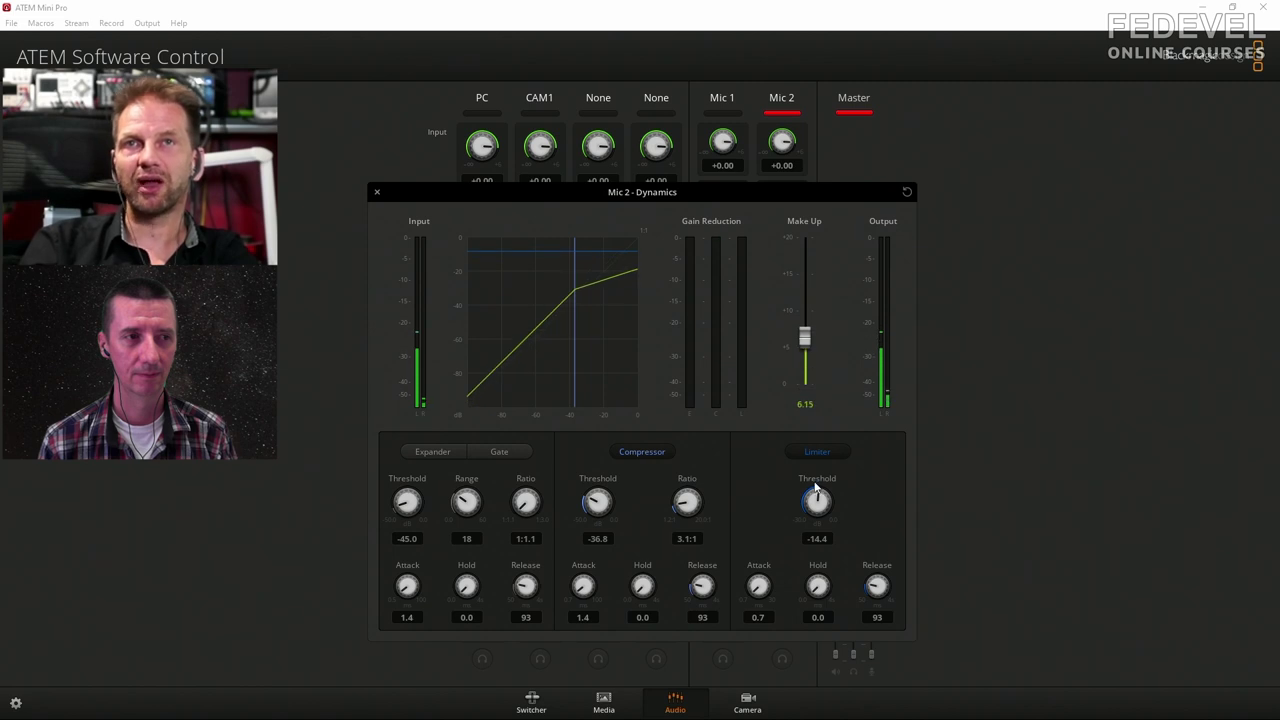
Set Mic 2's limiter threshold to -25.7, enable the gate with a -50.0 threshold and range 22, and close the dynamics settings.
drag(817, 487, 640, 522)
click(422, 450)
drag(405, 500, 159, 526)
drag(466, 500, 494, 481)
click(499, 452)
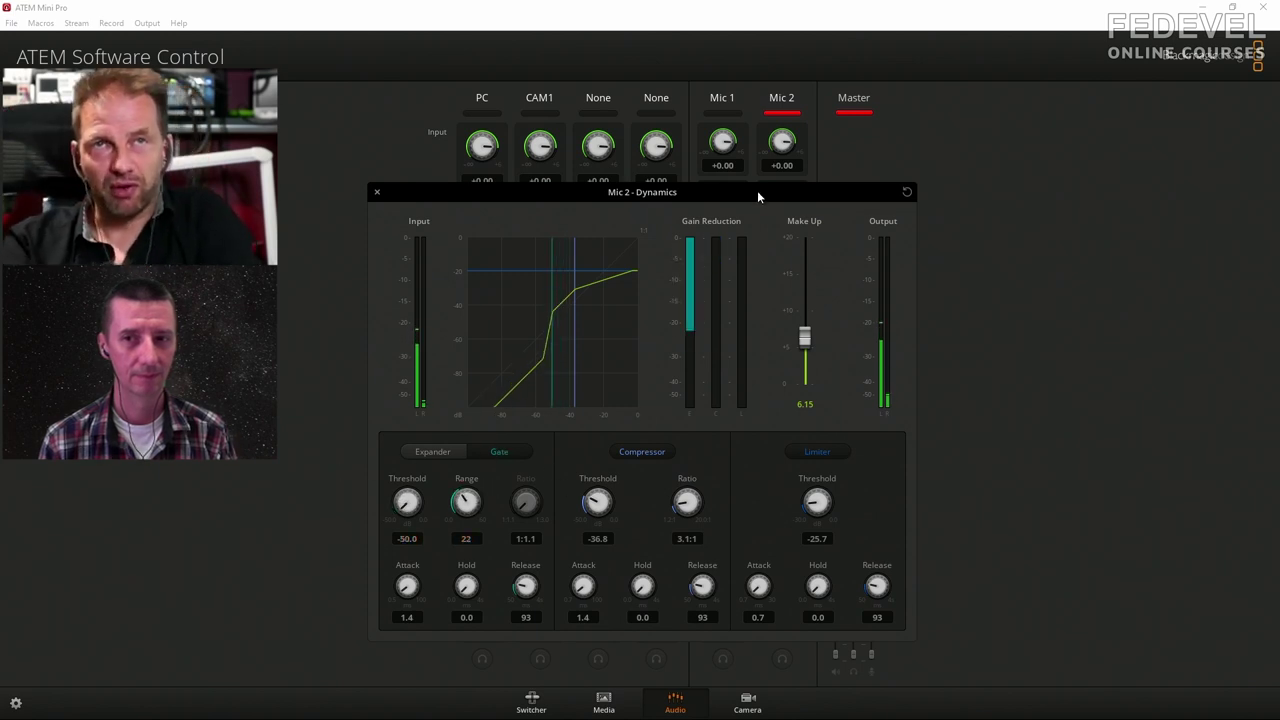
click(376, 191)
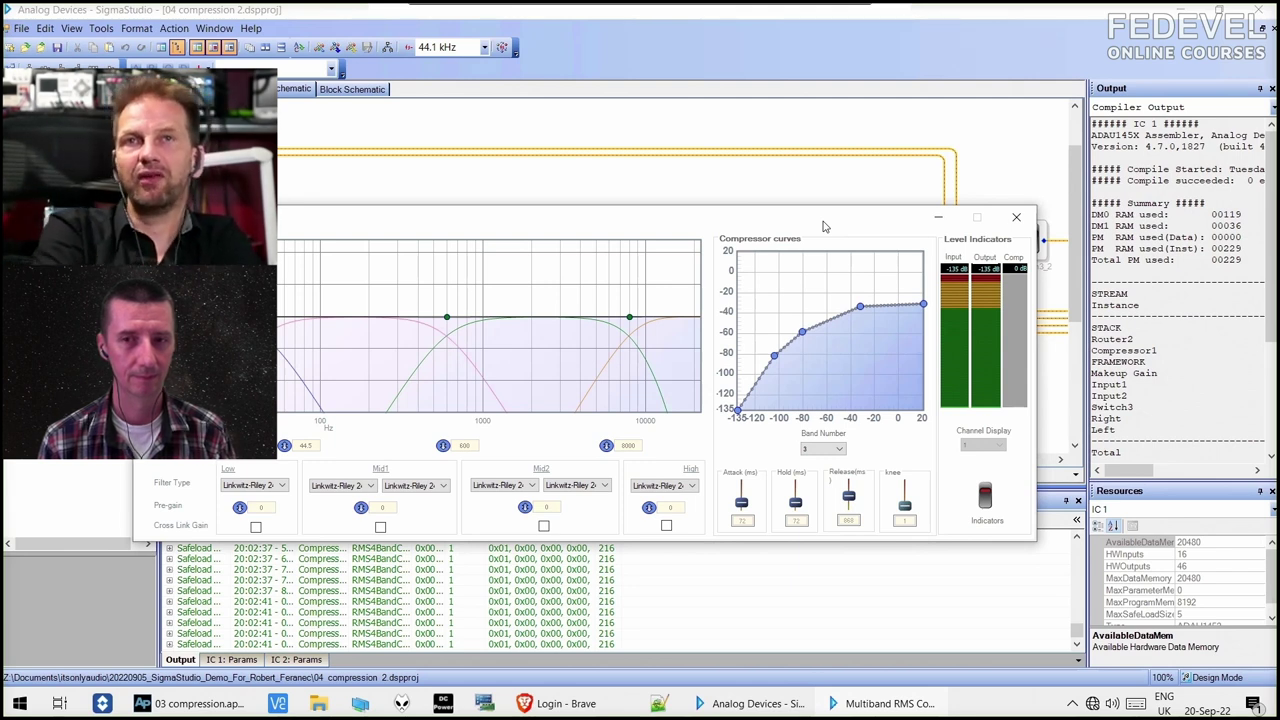
Close Compressor2's multiband settings in SigmaStudio and switch to APx500 to review the level sweep's RMS Level graph.
mouse_move(808, 346)
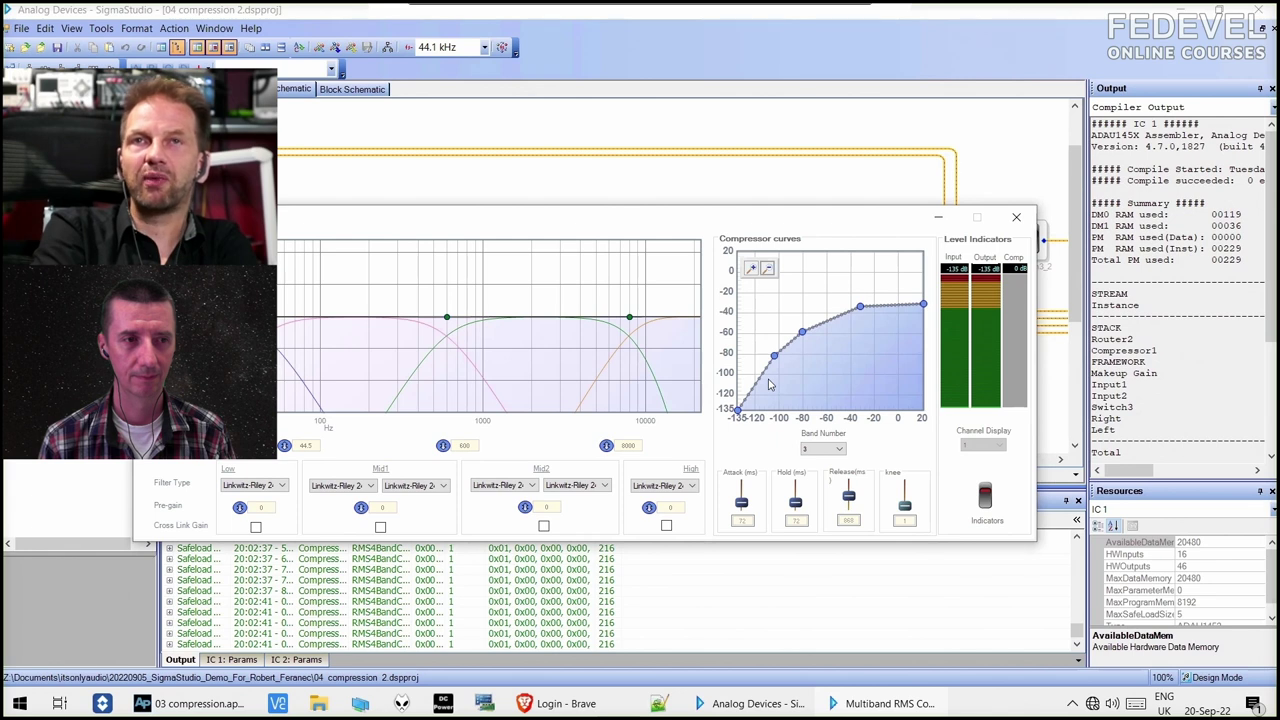
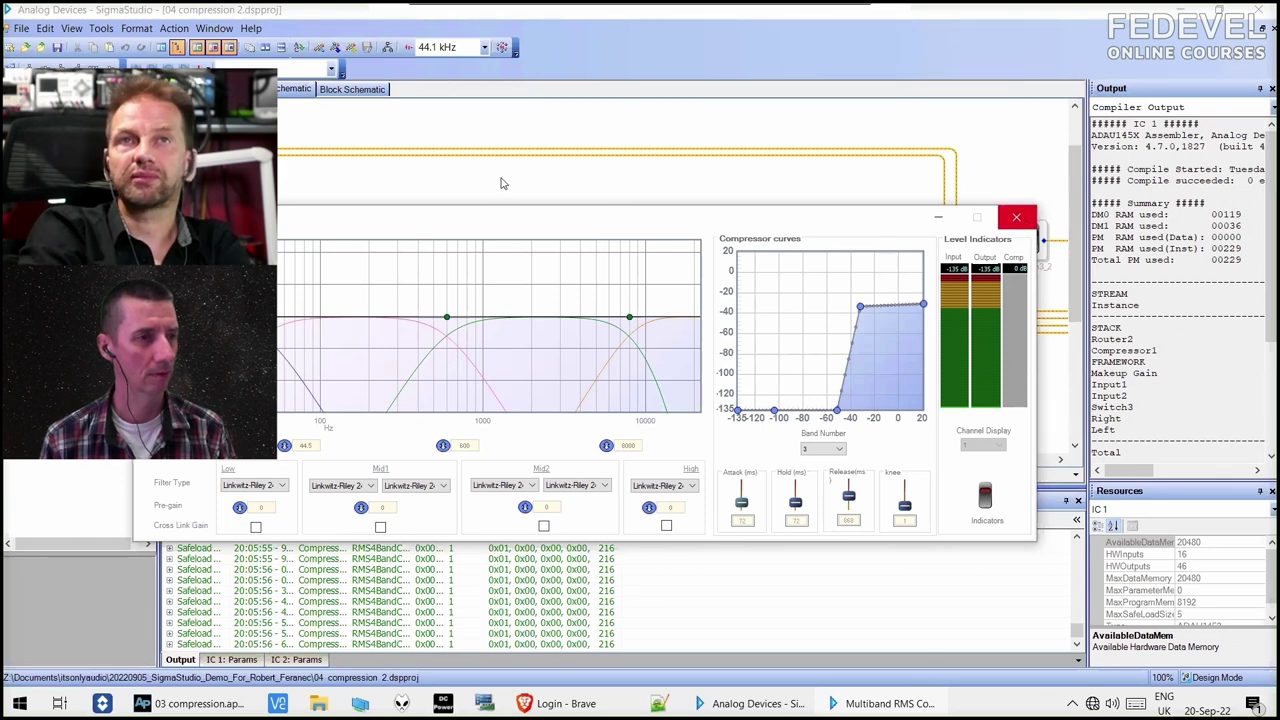
click(1016, 217)
click(192, 703)
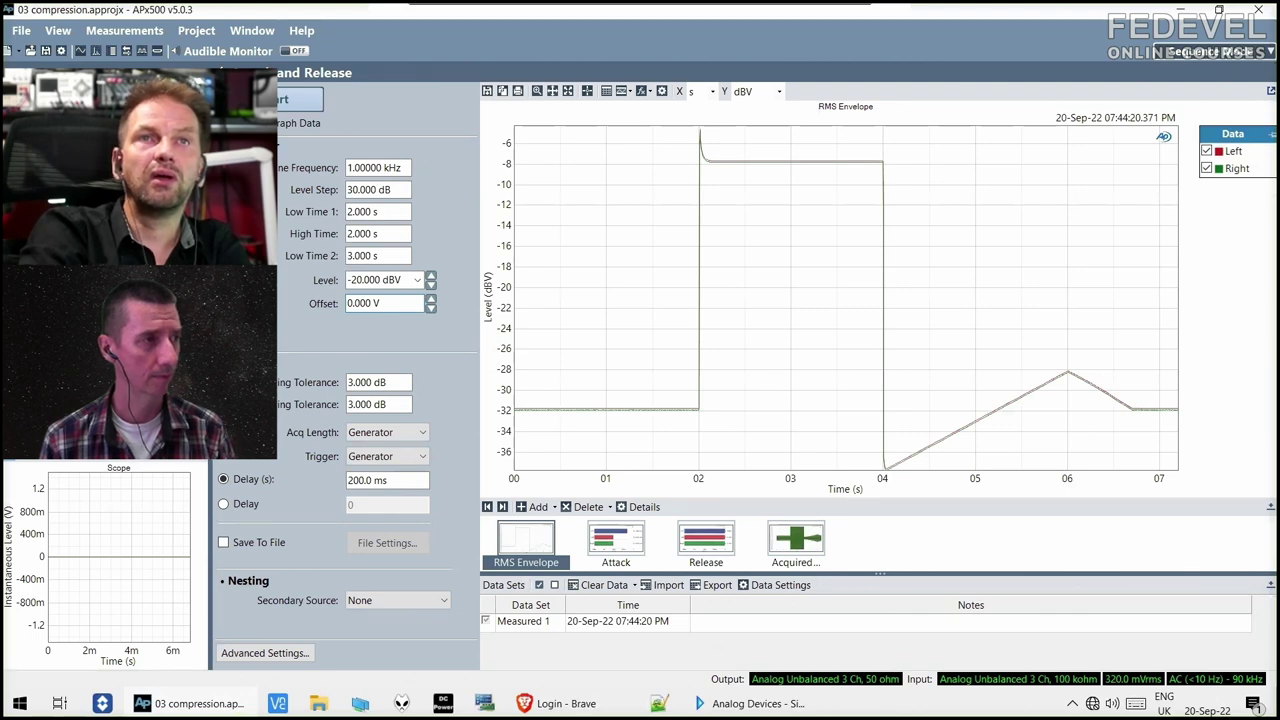
click(150, 250)
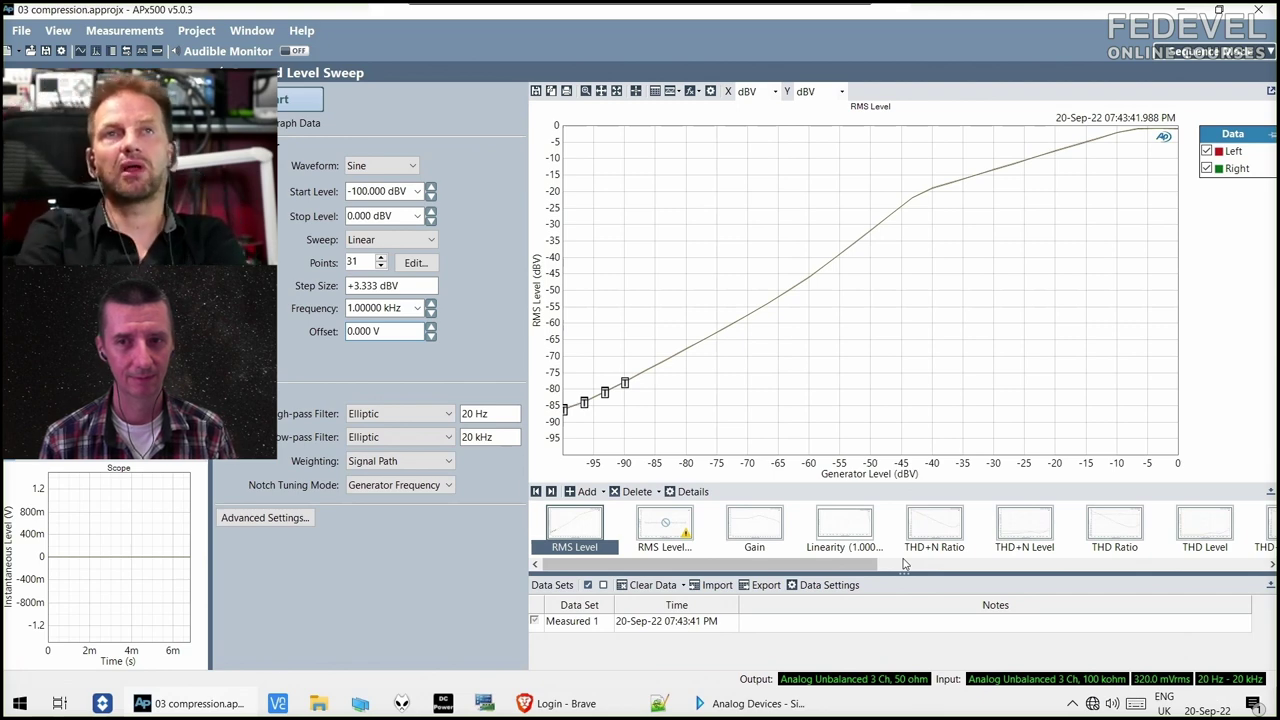
Open the APx500 project 00 intro and gain.approjx in place of the compression project.
click(31, 50)
double_click(392, 364)
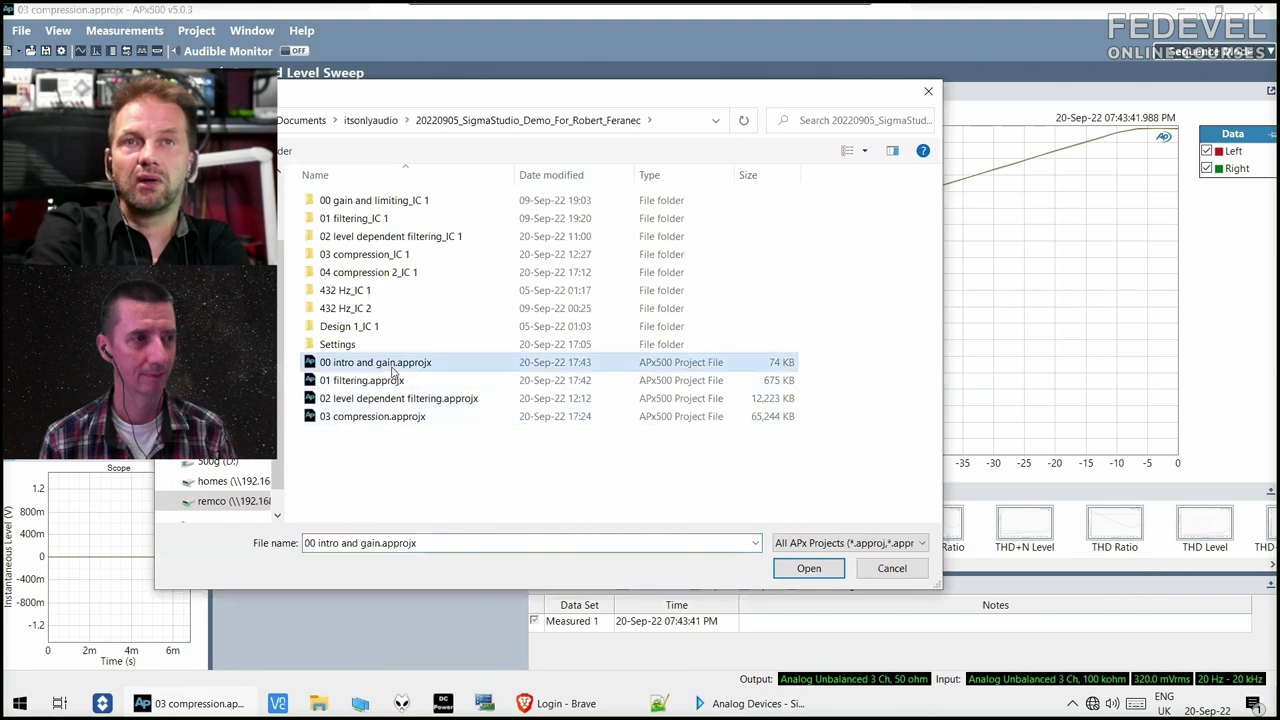
key(Tab)
key(Return)
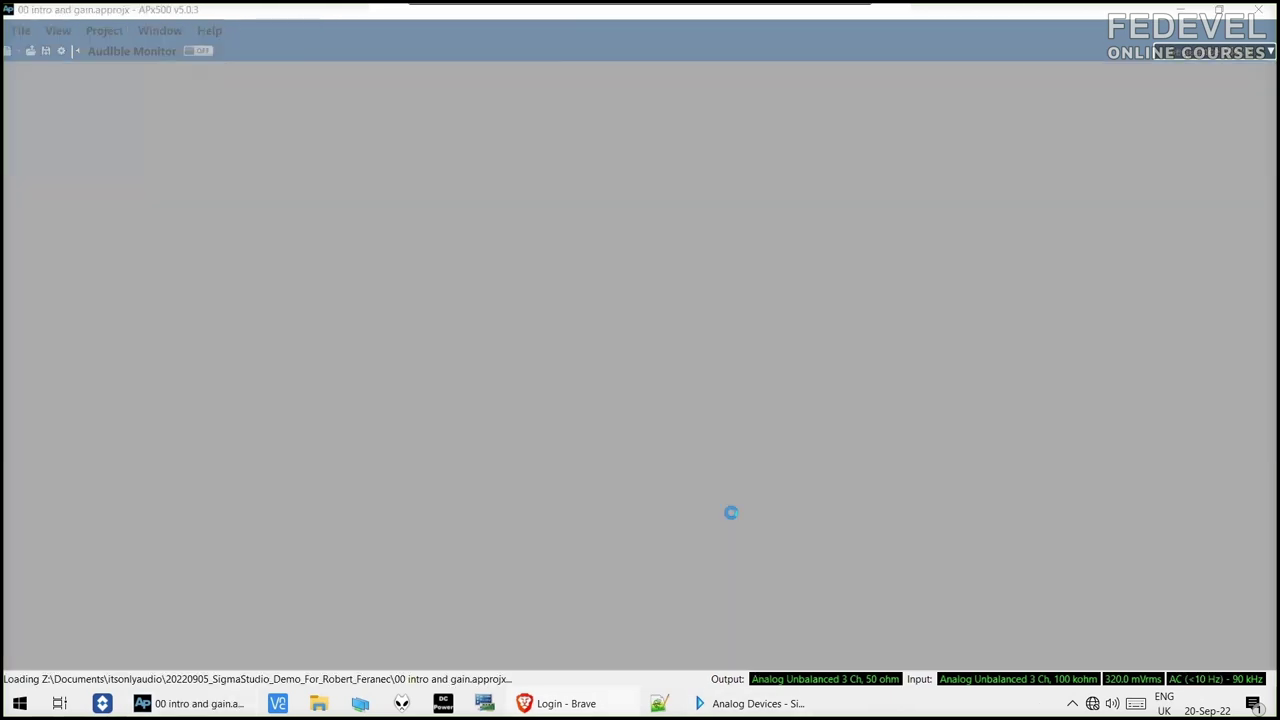
In SigmaStudio, close the 04 compression 2 project and open 00 gain and limiting.dspproj to show its gain and soft clip chain.
click(745, 704)
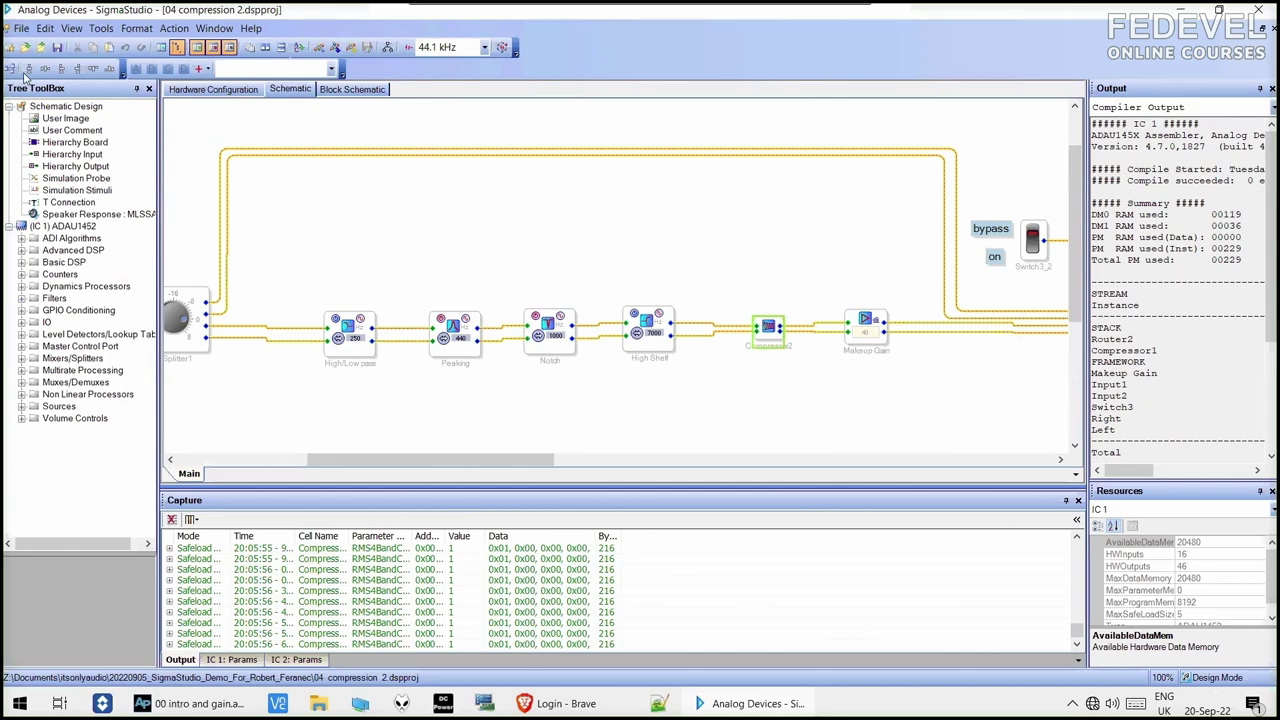
click(21, 28)
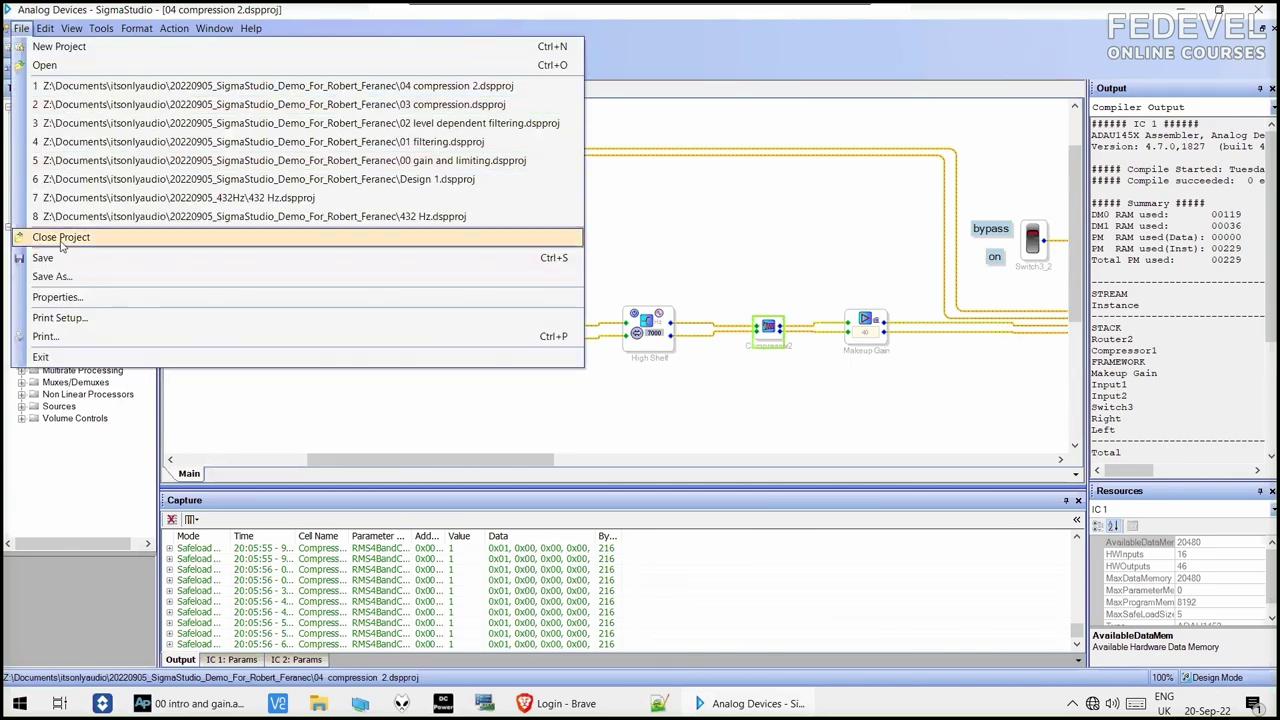
click(60, 240)
click(25, 45)
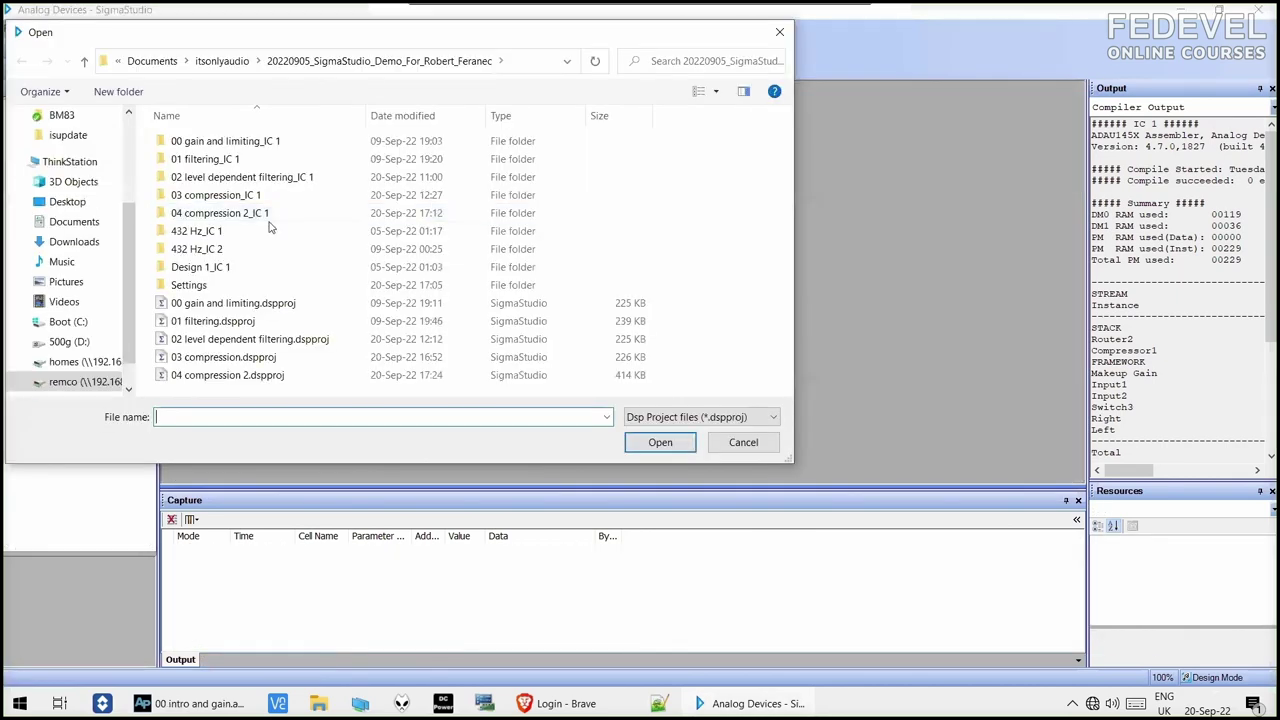
double_click(266, 303)
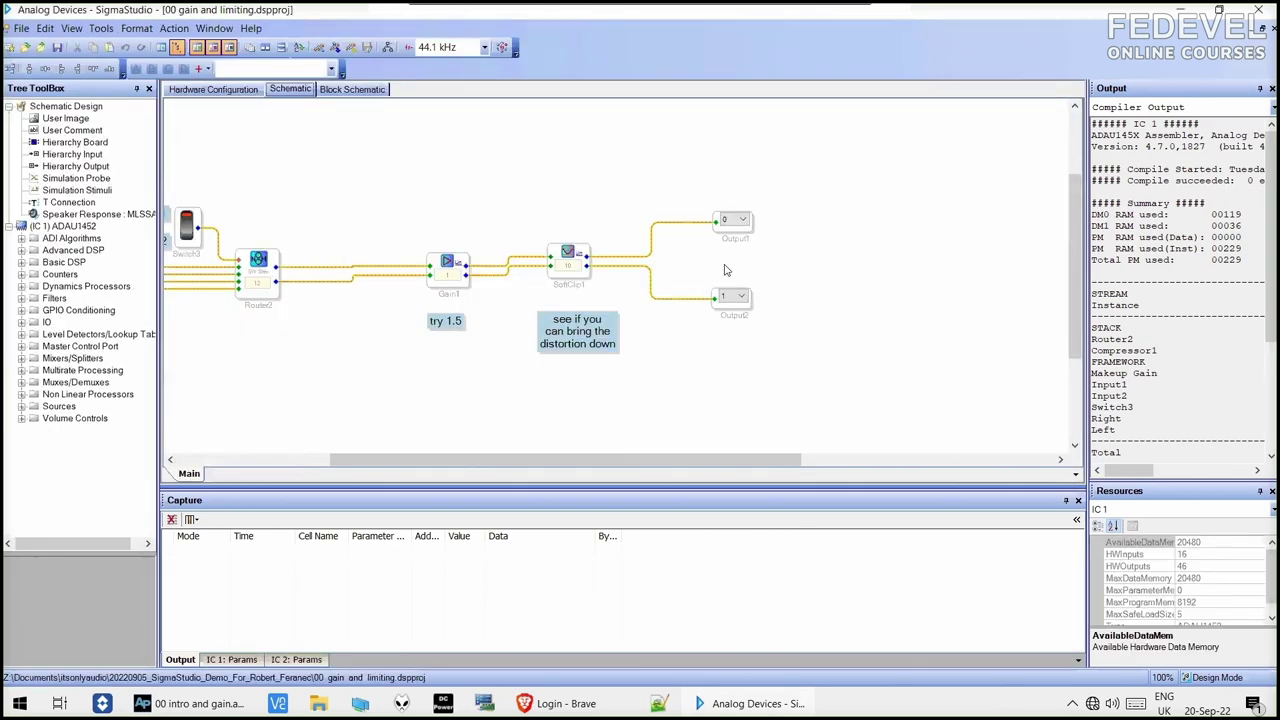
drag(544, 463, 430, 463)
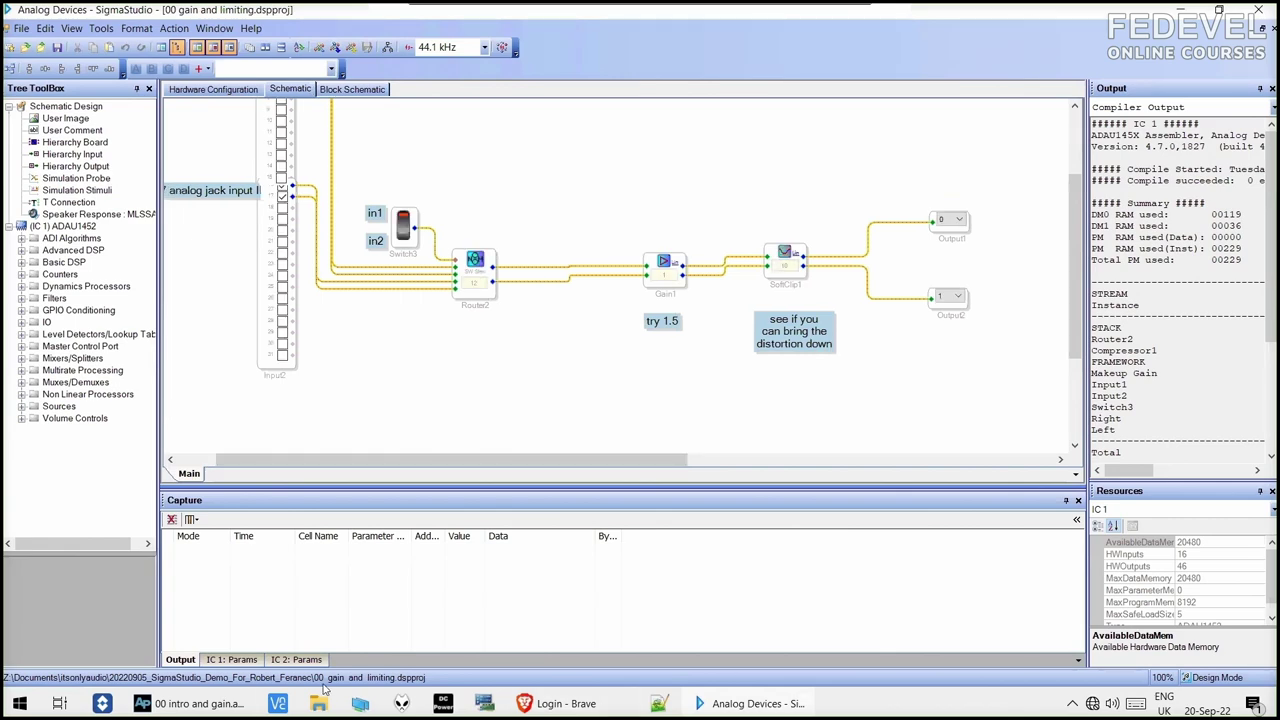
Turn on the APx500 generator's 440 Hz, 1 Vrms sine and examine the DSP output on the scope, FFT and meters.
click(205, 704)
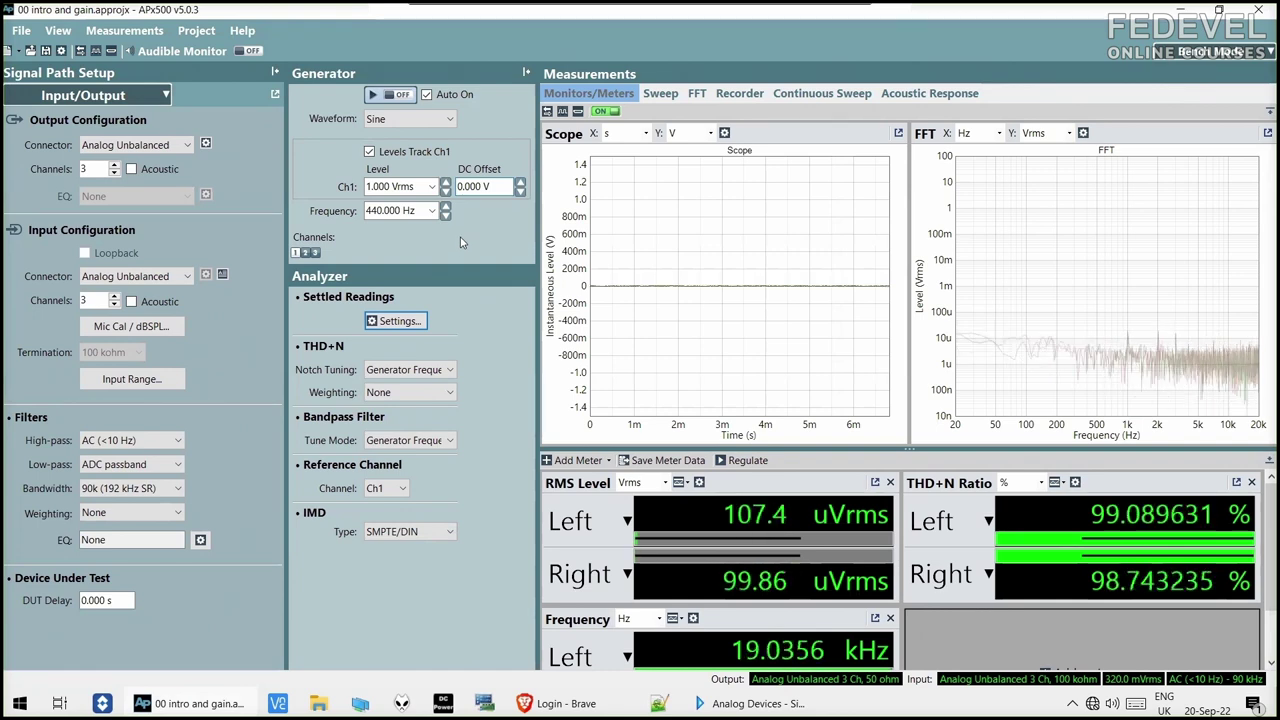
click(390, 94)
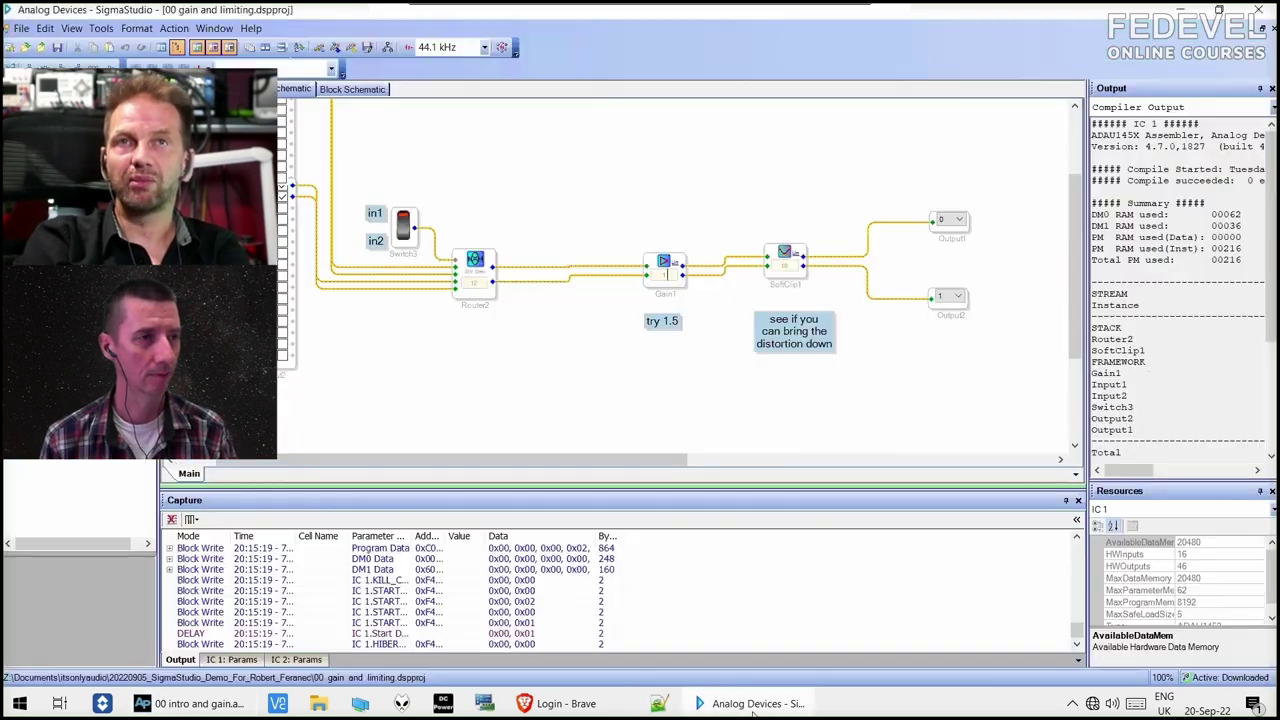
key(alt+Tab)
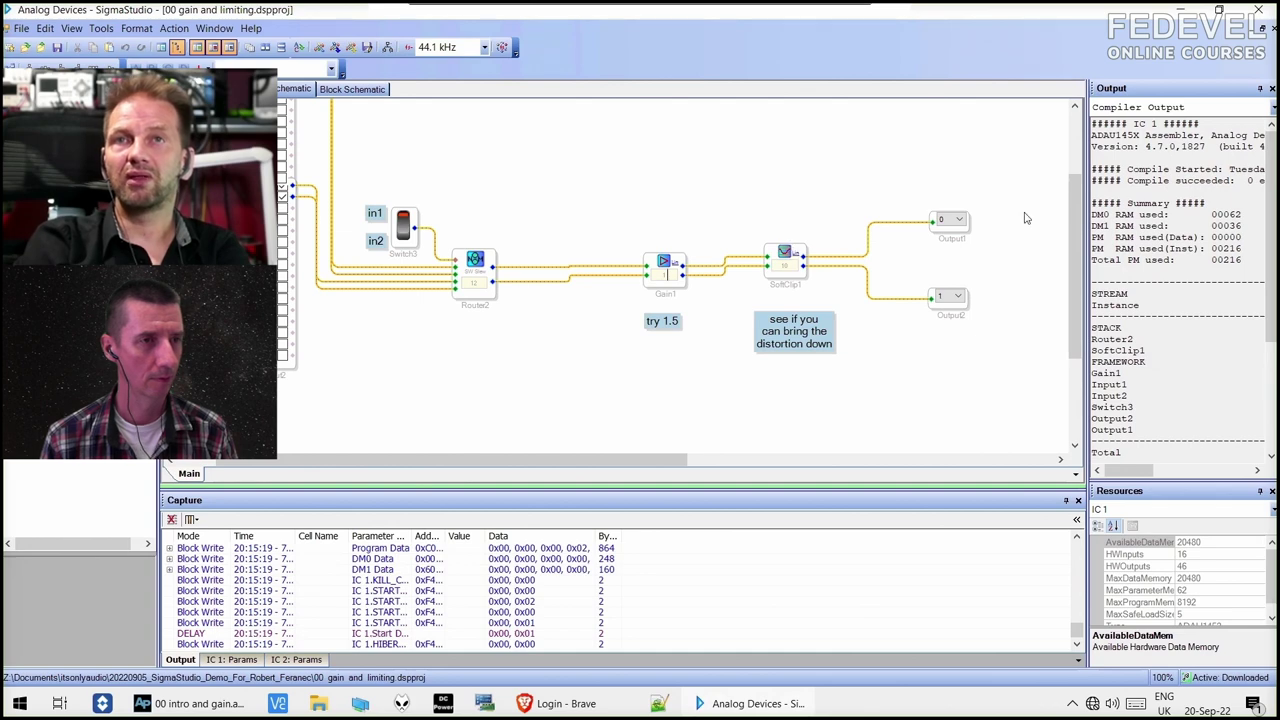
click(180, 704)
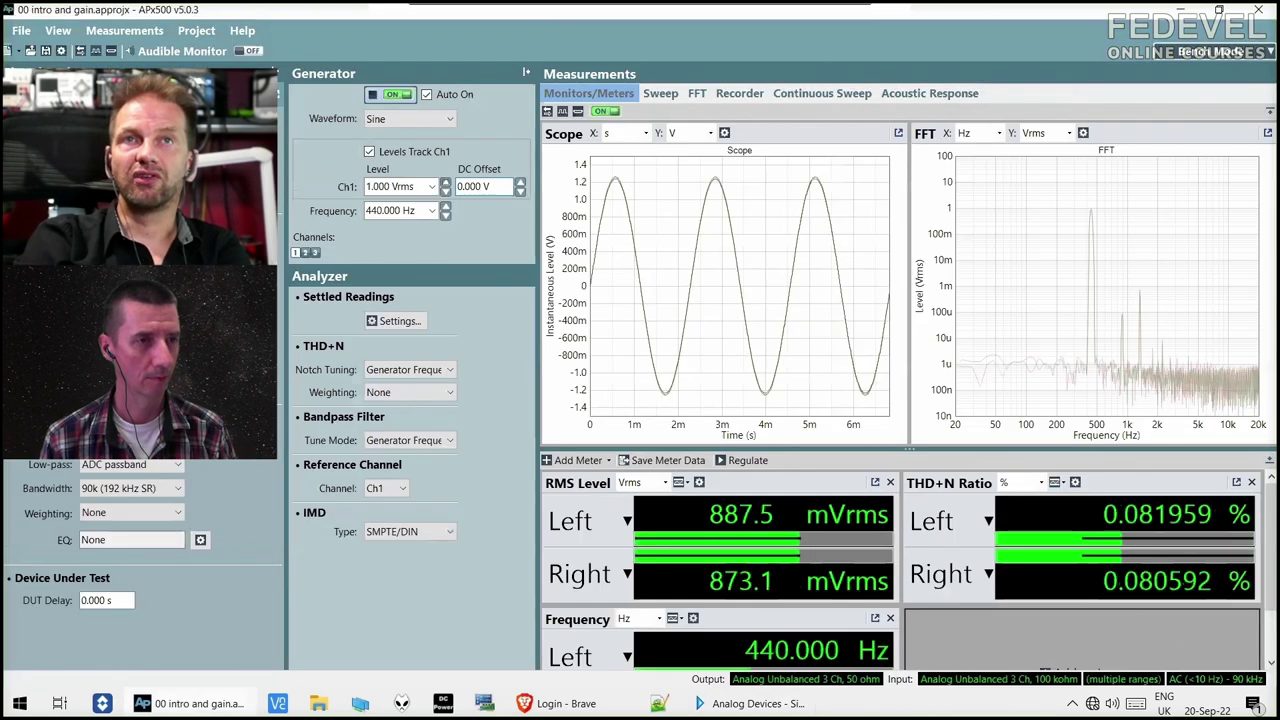
click(398, 186)
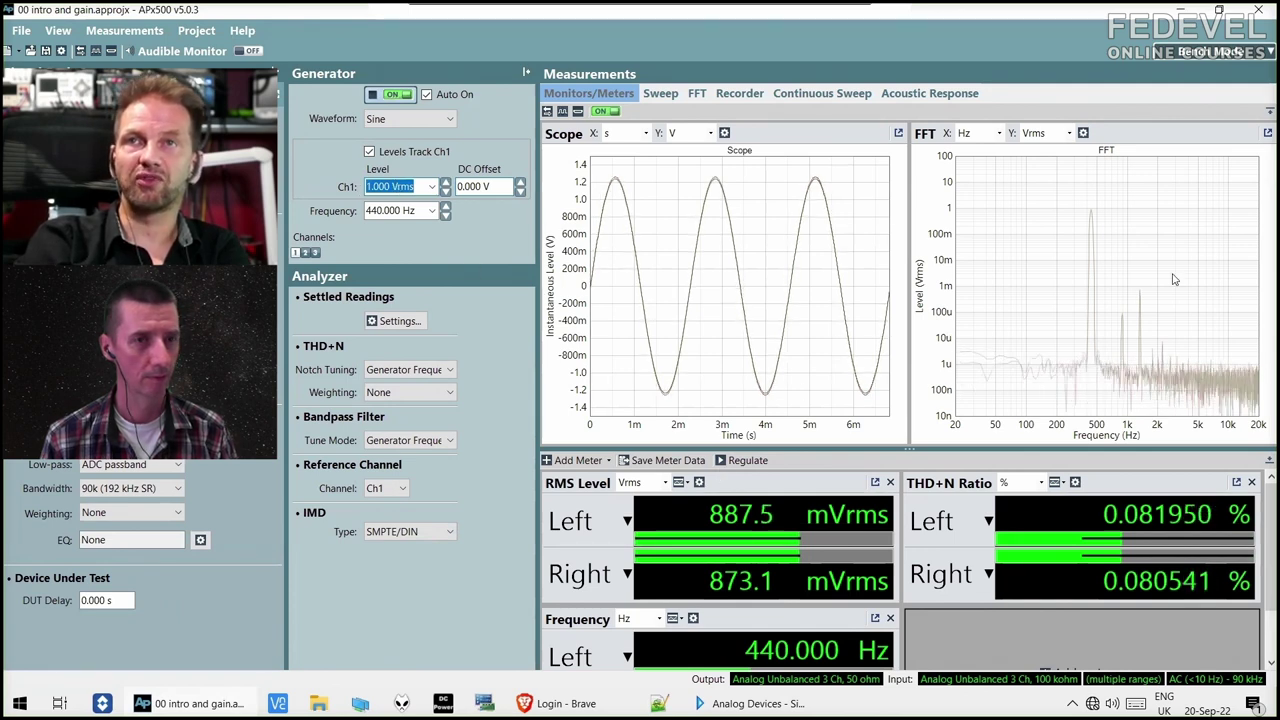
click(1116, 214)
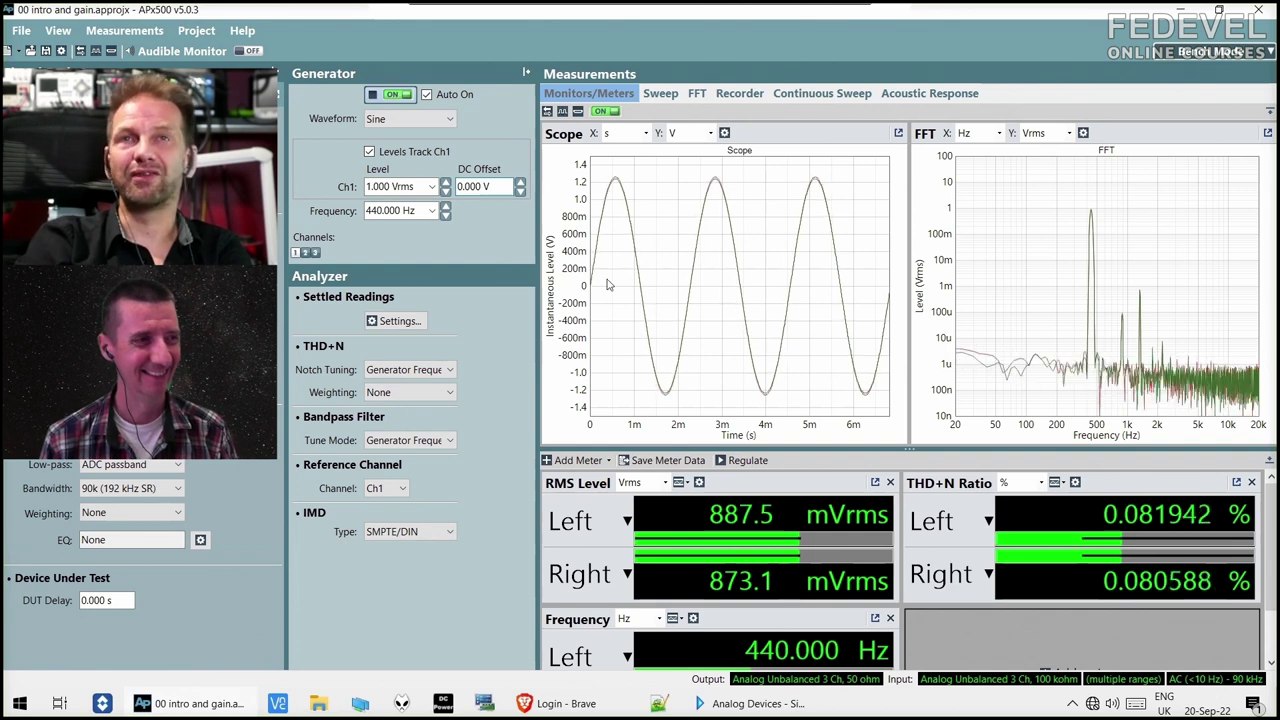
Switch to SigmaStudio and set the Gain1 block's gain to 1.5.
click(757, 702)
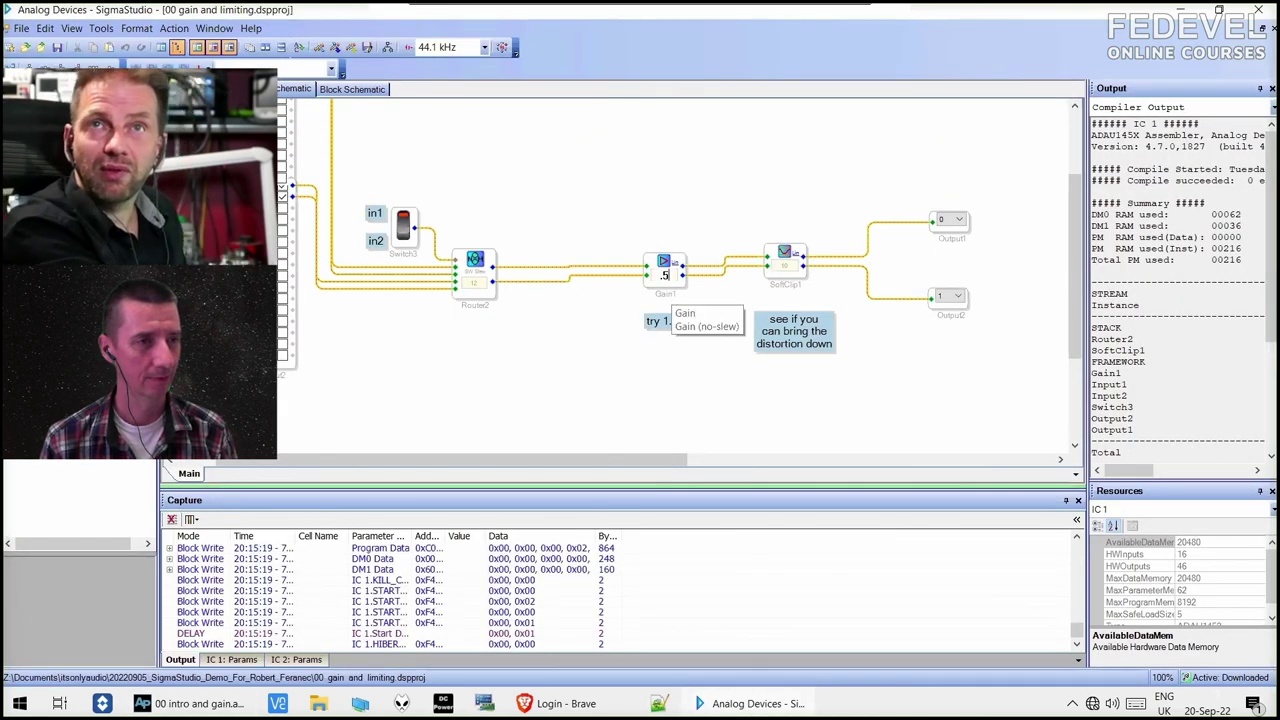
text(.5)
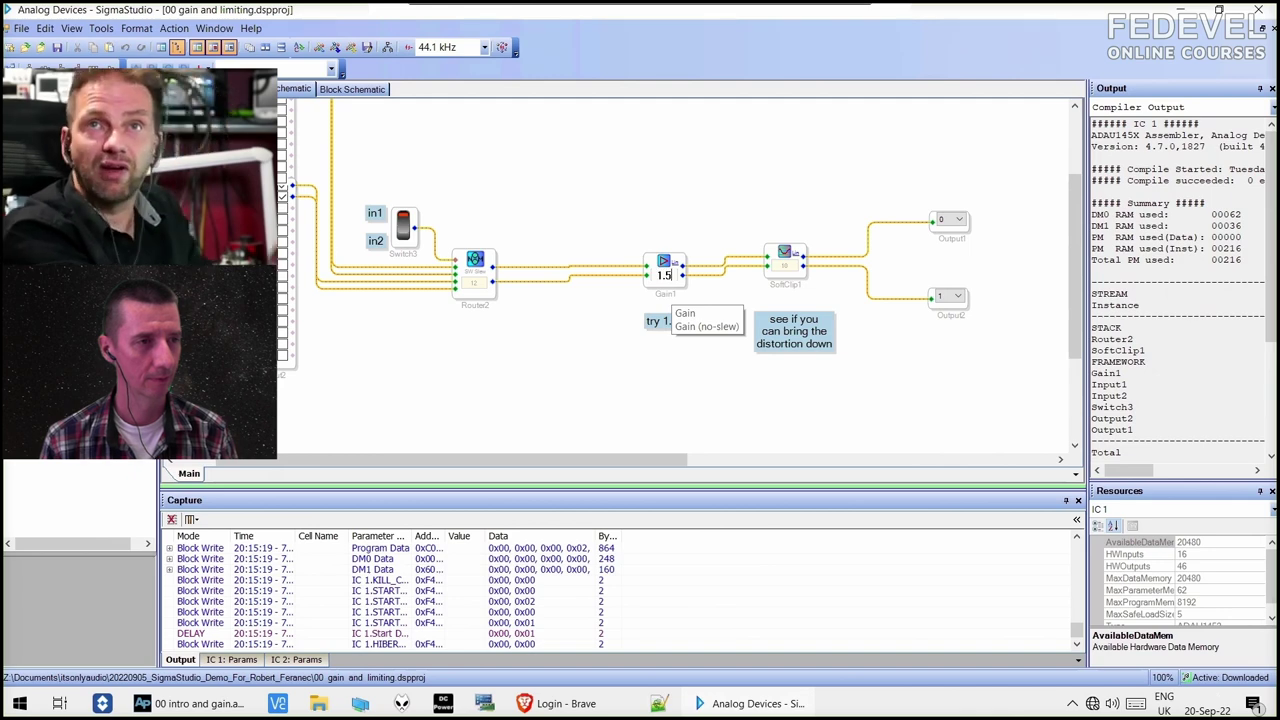
key(Return)
Return to APx500, examine the waveform and harmonics, and listen briefly through the Audible Monitor before switching it off.
key(alt+Tab)
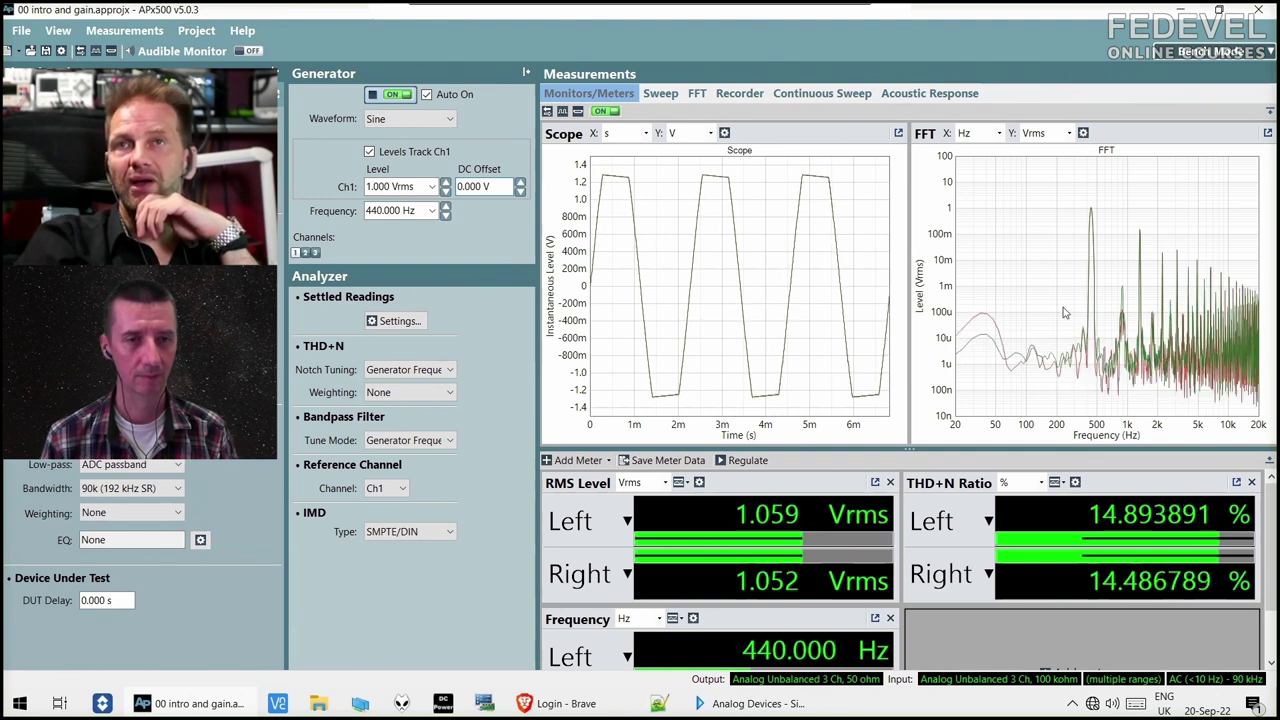
click(248, 51)
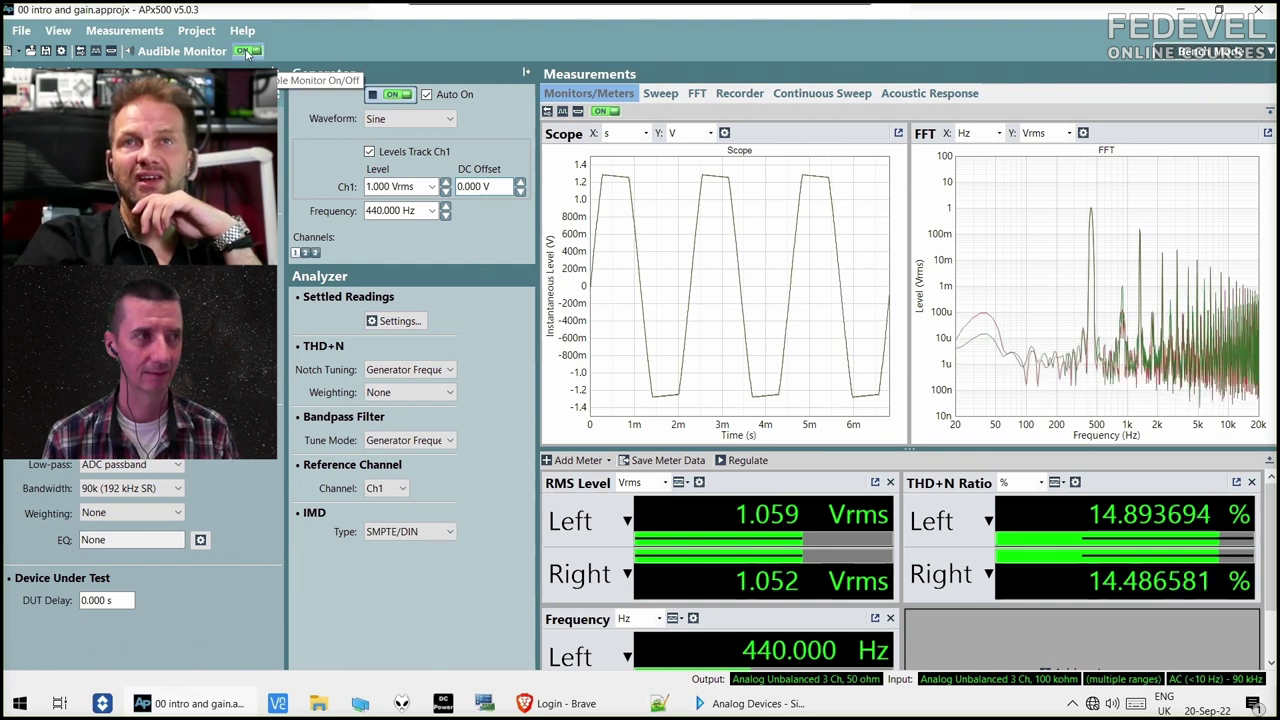
click(248, 51)
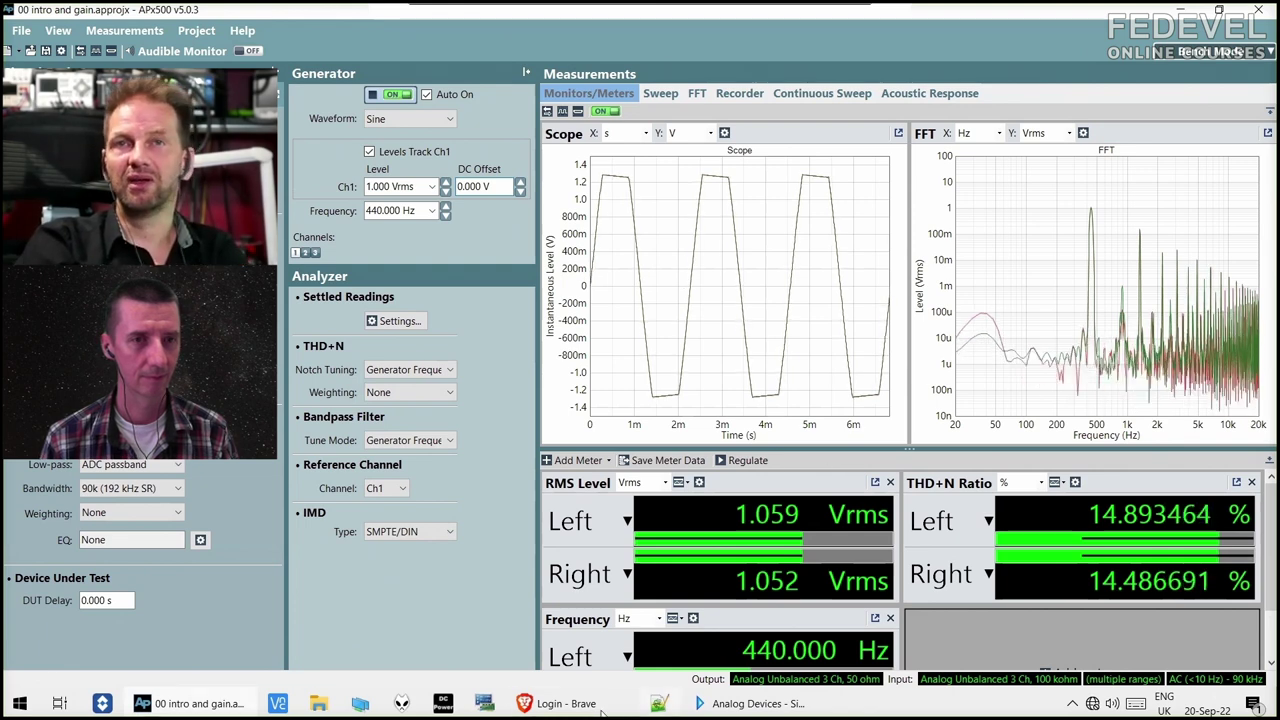
Set the SoftClip1 block to 1.5 in SigmaStudio and return to APx500 to listen through the Audible Monitor.
click(757, 703)
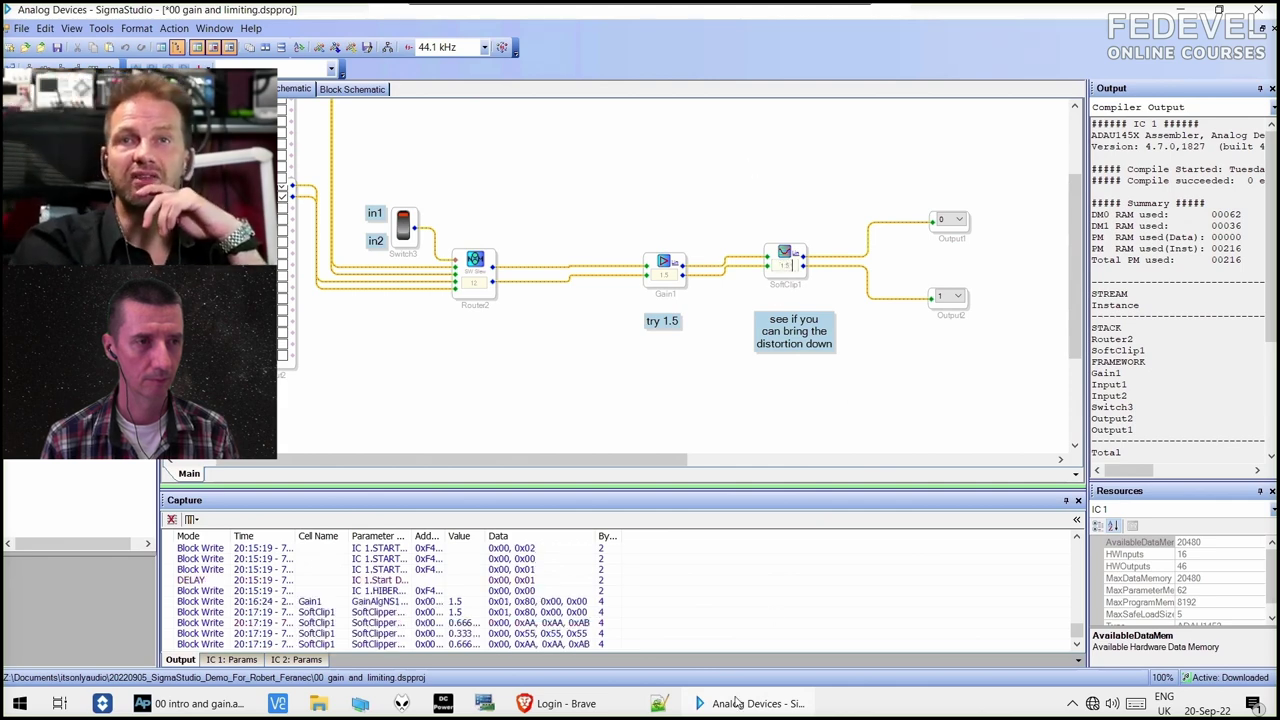
click(221, 695)
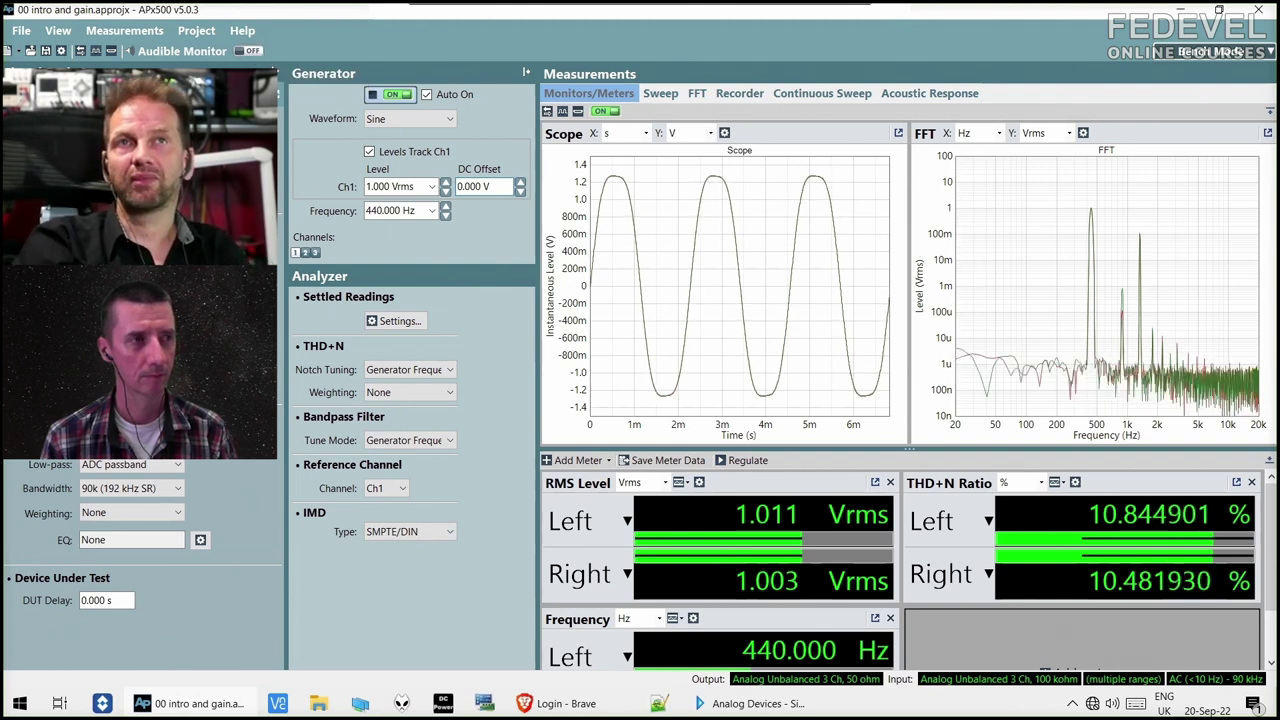
click(248, 50)
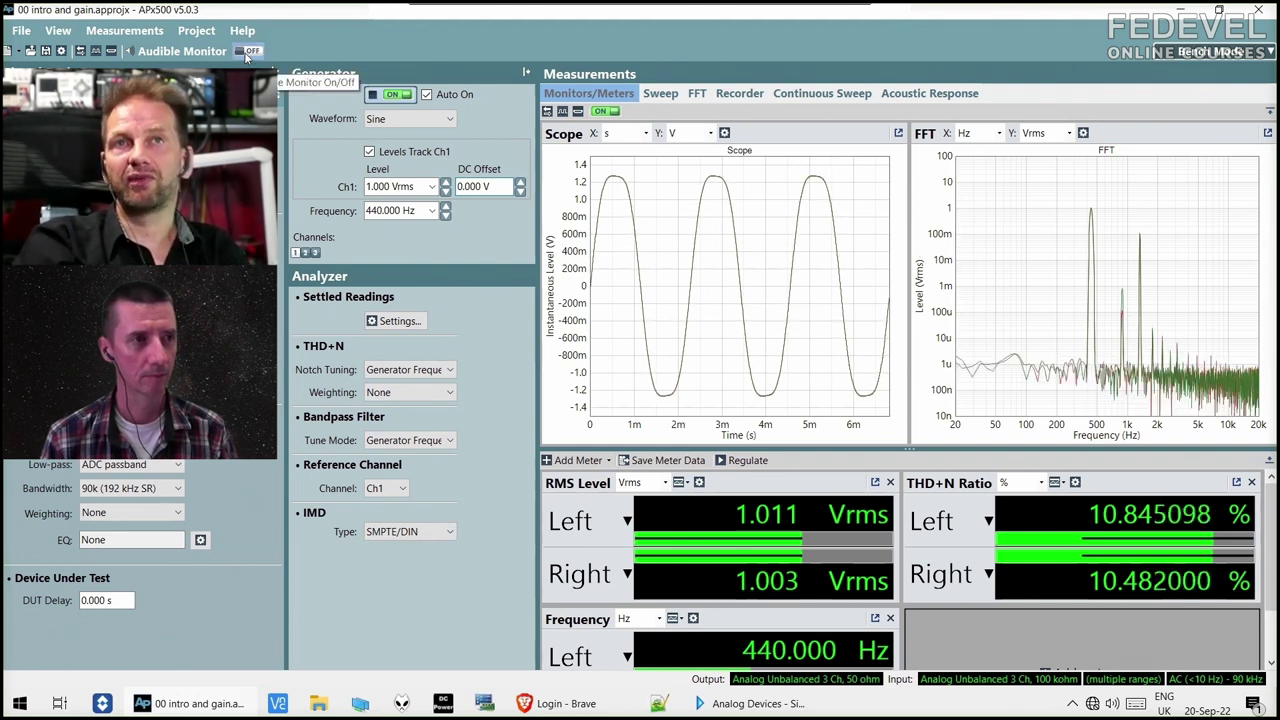
Lower the generator level in stages to 315 mVrms while listening and watching the distortion, and switch the Audible Monitor off.
click(445, 191)
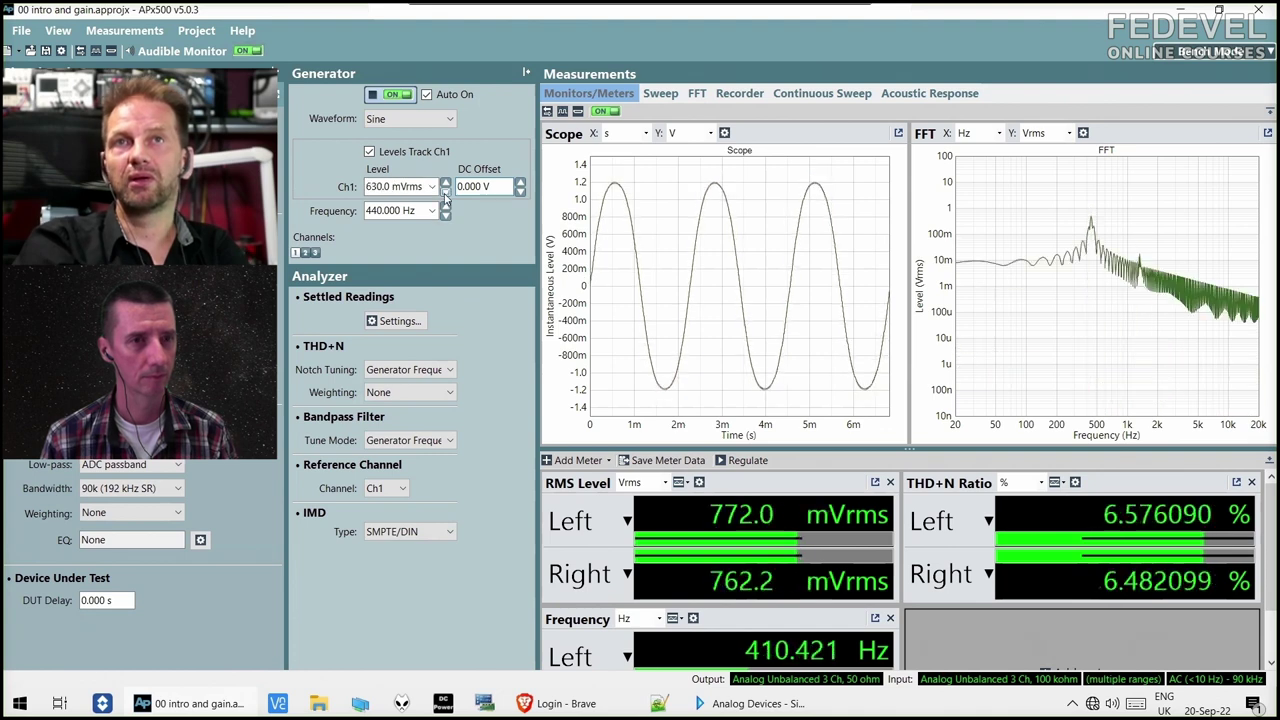
click(445, 192)
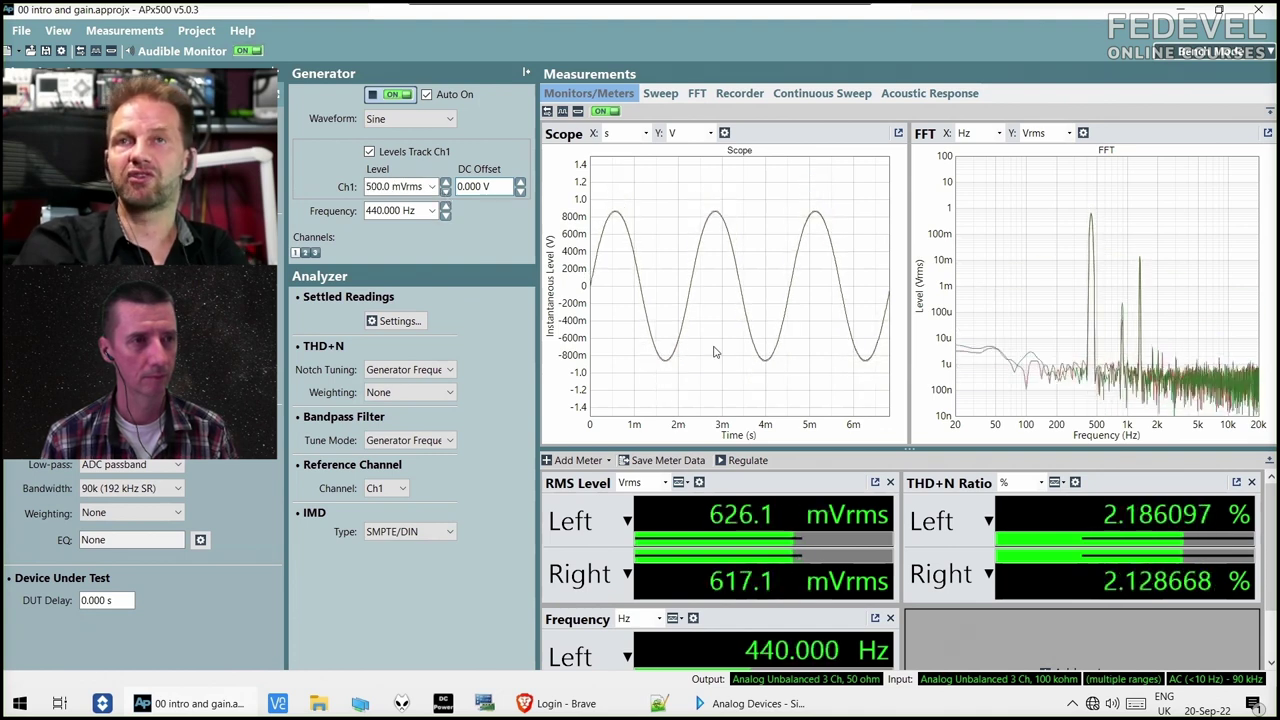
click(445, 192)
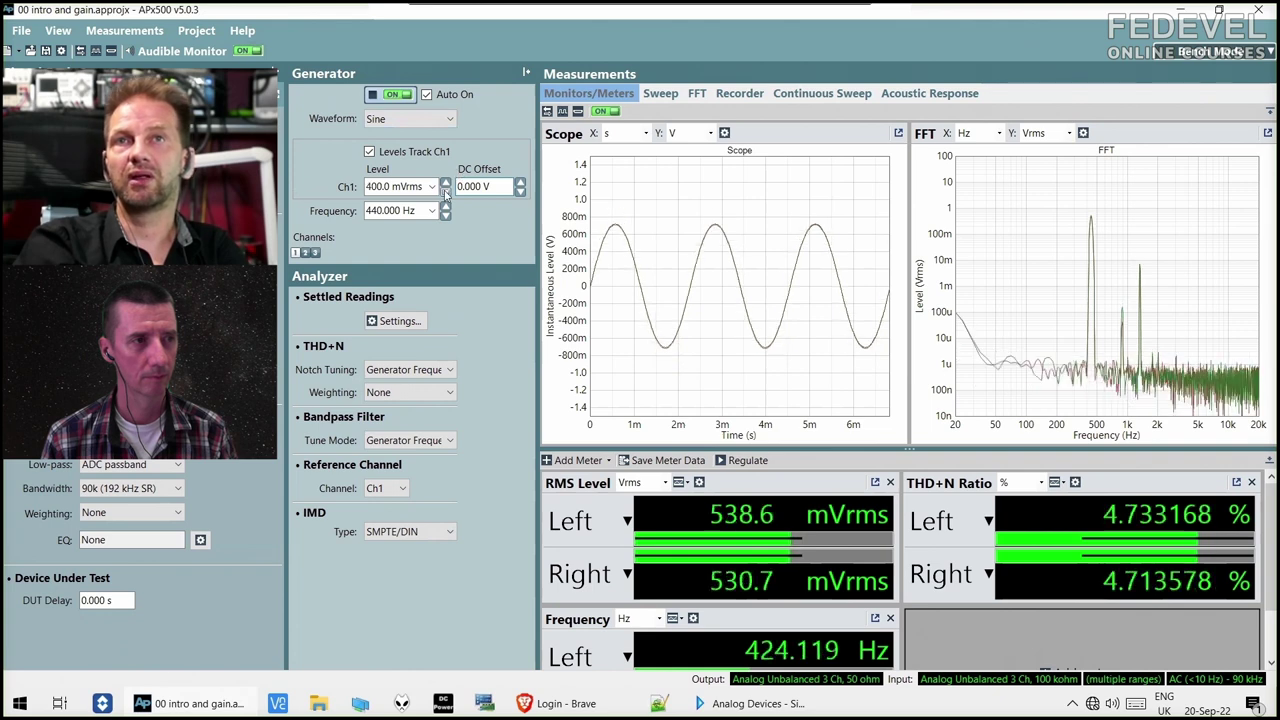
click(445, 192)
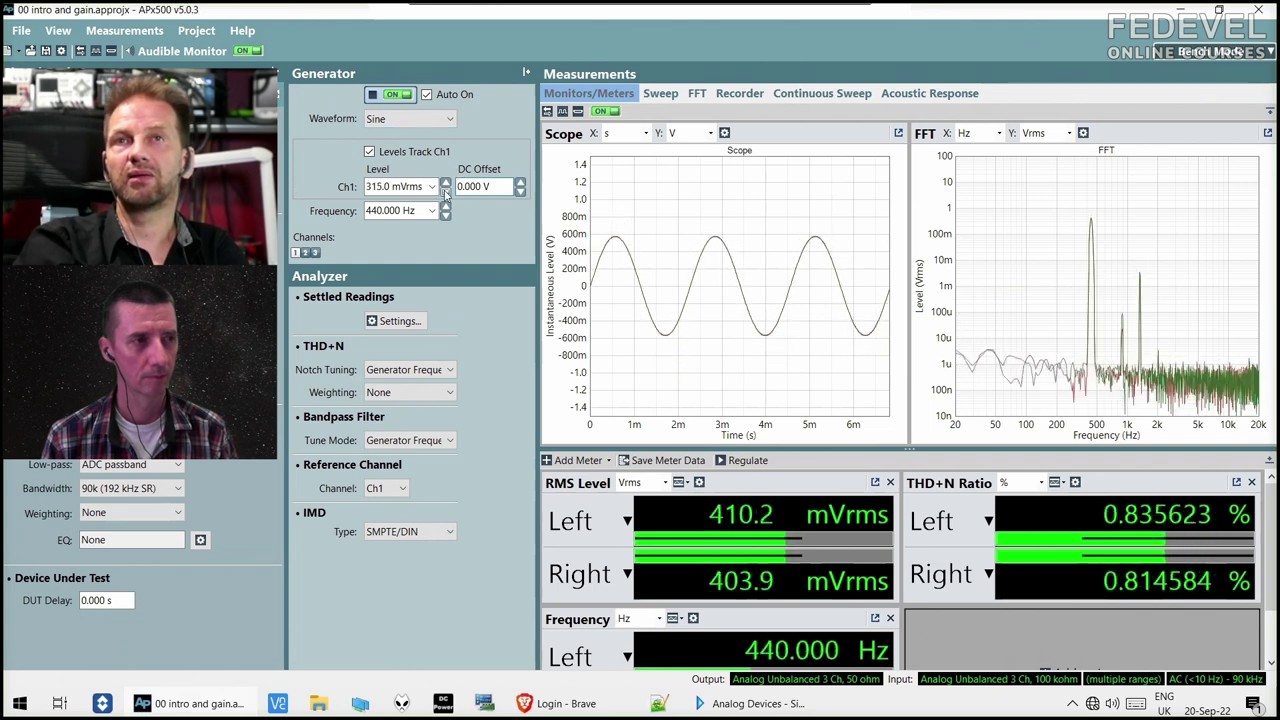
click(247, 51)
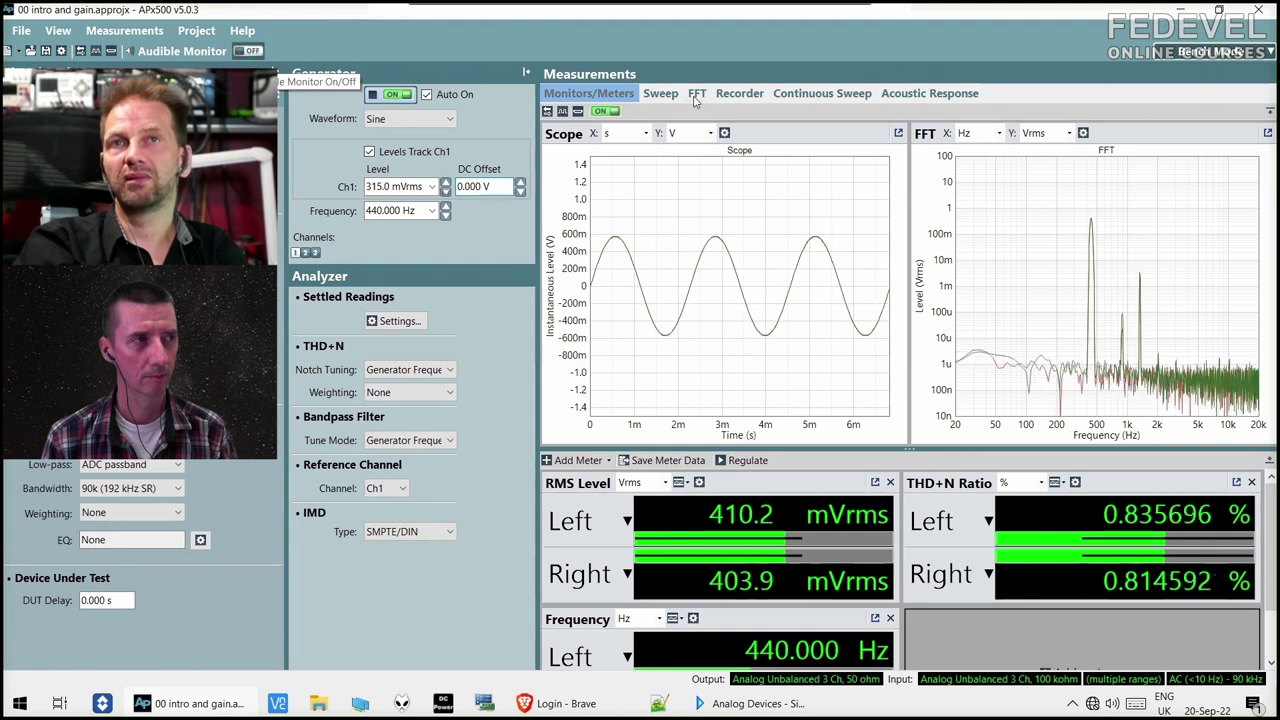
Raise the generator level in stages through 800 mVrms and examine the harmonics on the FFT and the THD+N meters.
click(446, 183)
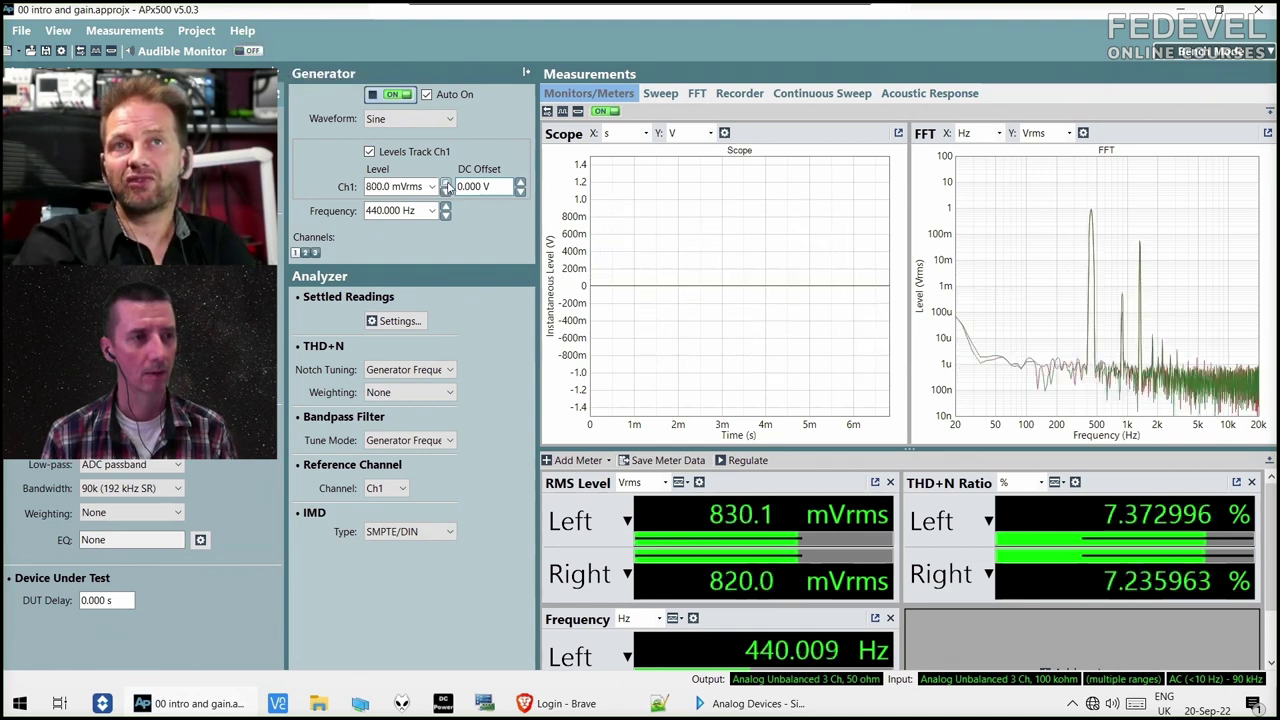
click(446, 183)
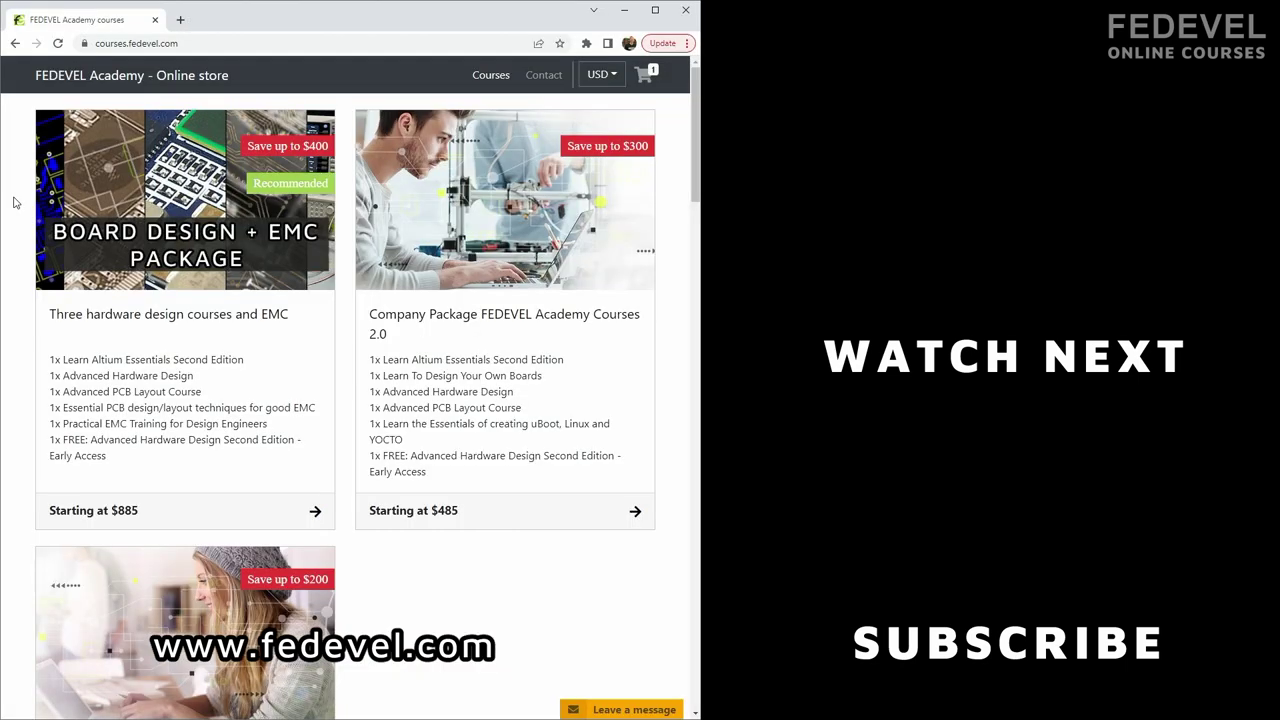
Switch to the browser and look through the course listings in the FEDEVEL Academy online store down to the page footer.
scroll(14, 202, down, 5)
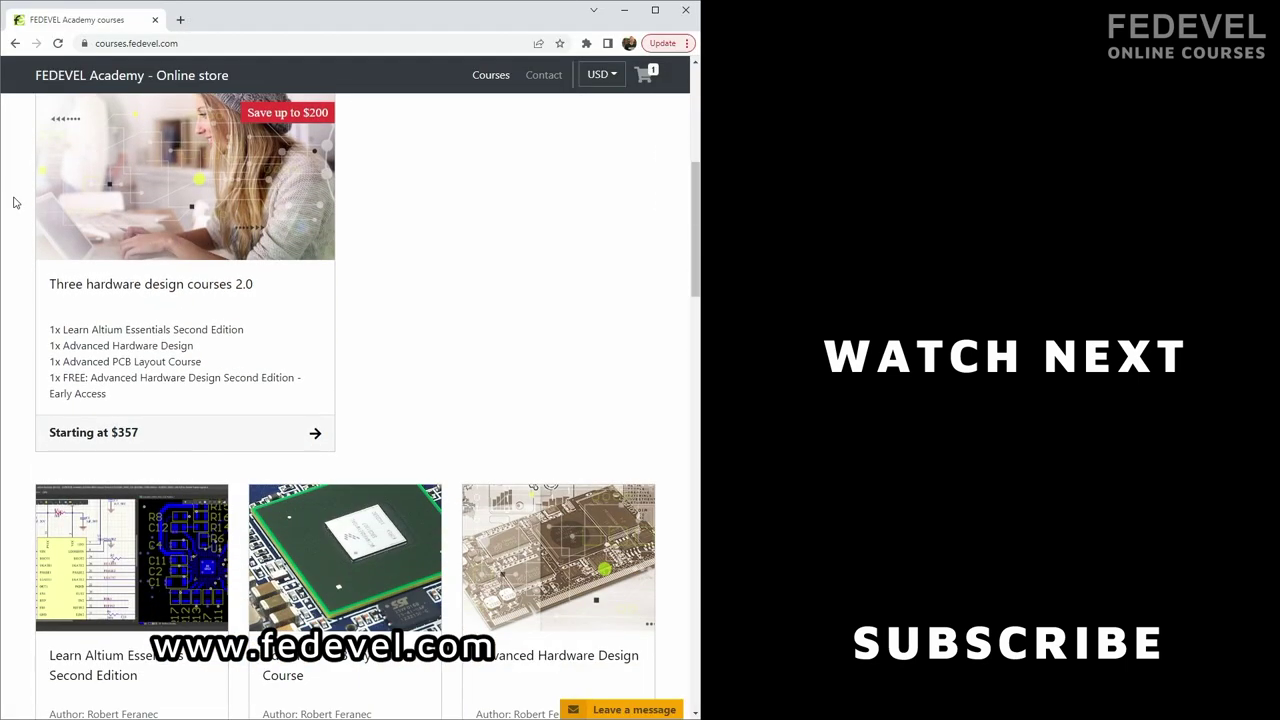
scroll(14, 202, down, 4)
scroll(14, 202, down, 4)
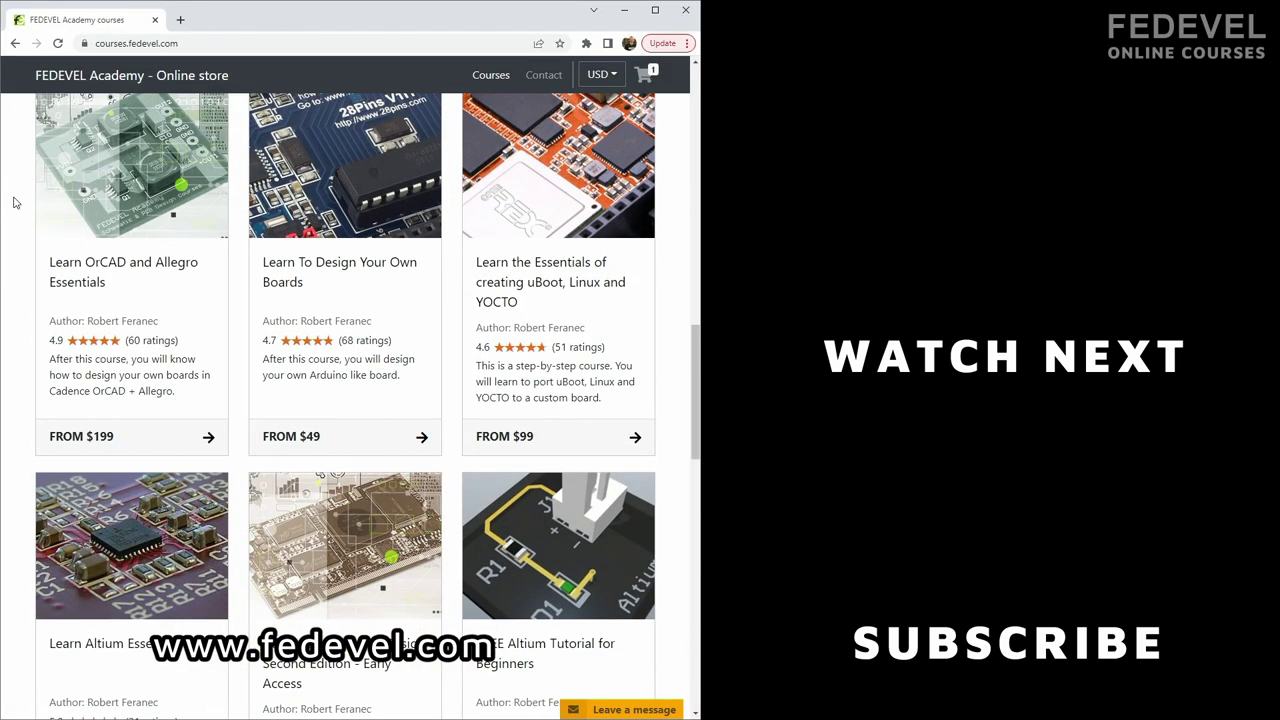
scroll(14, 202, down, 4)
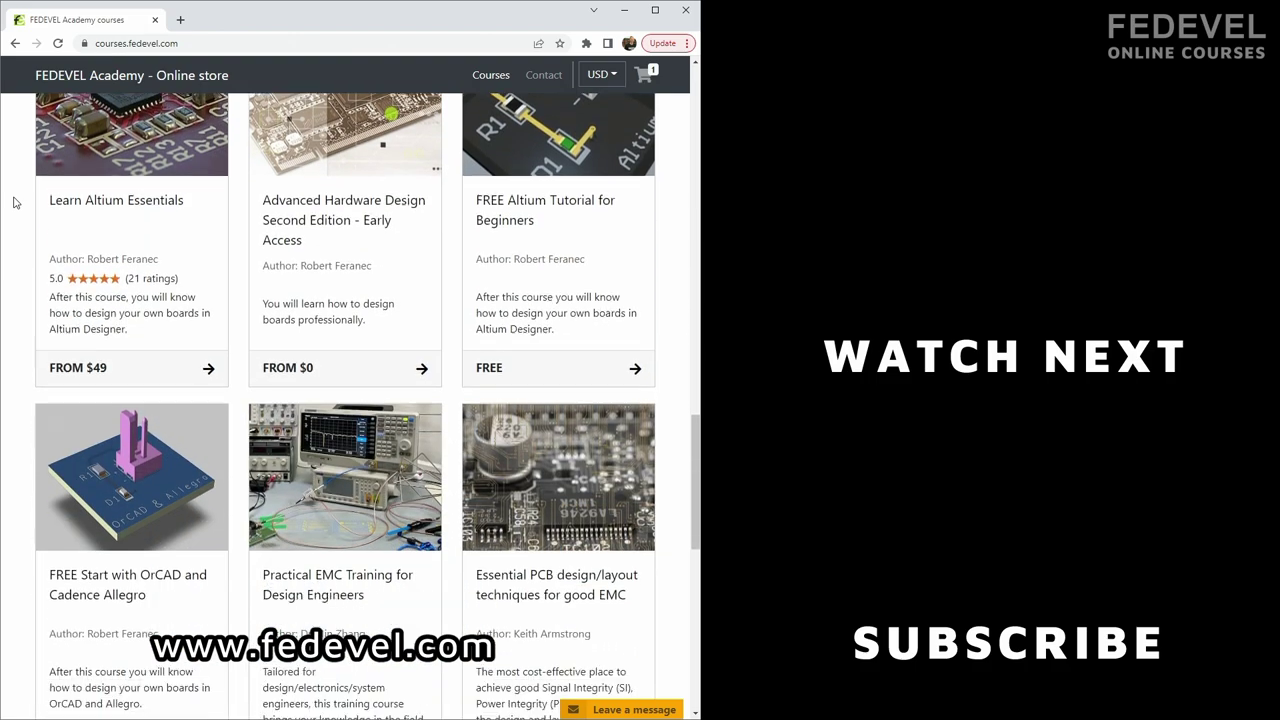
scroll(14, 202, down, 4)
scroll(14, 202, down, 4)
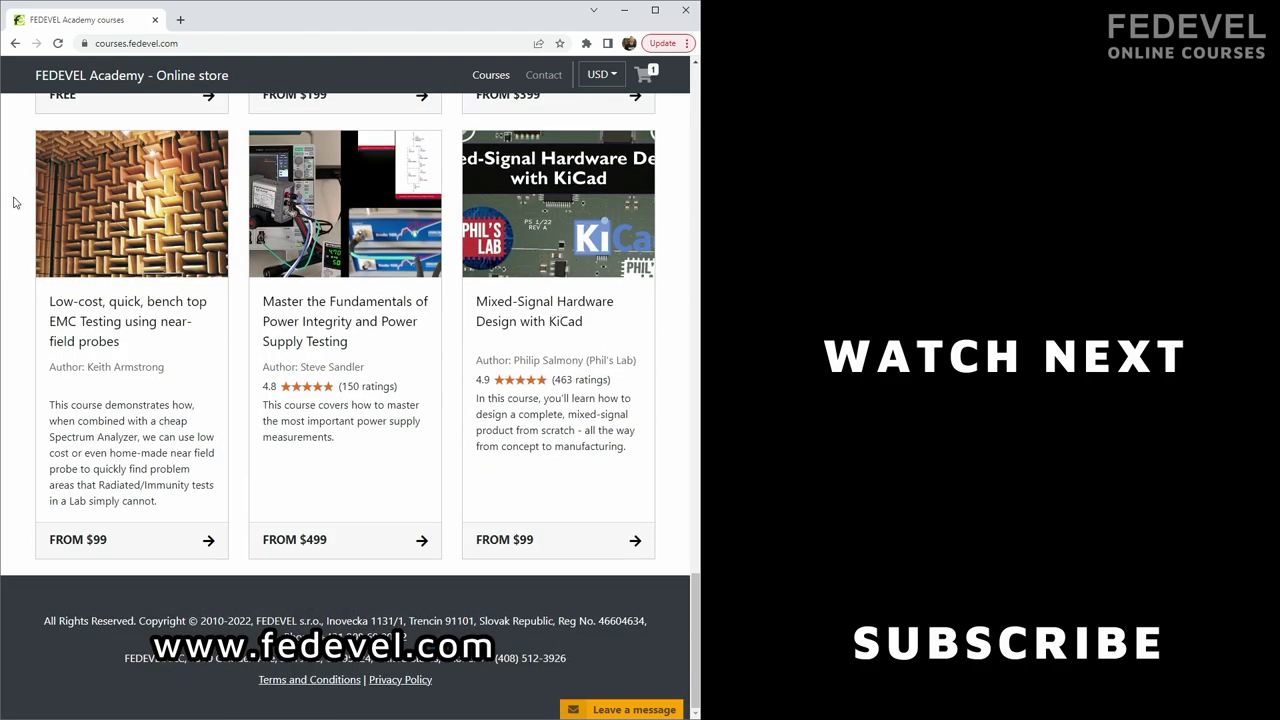